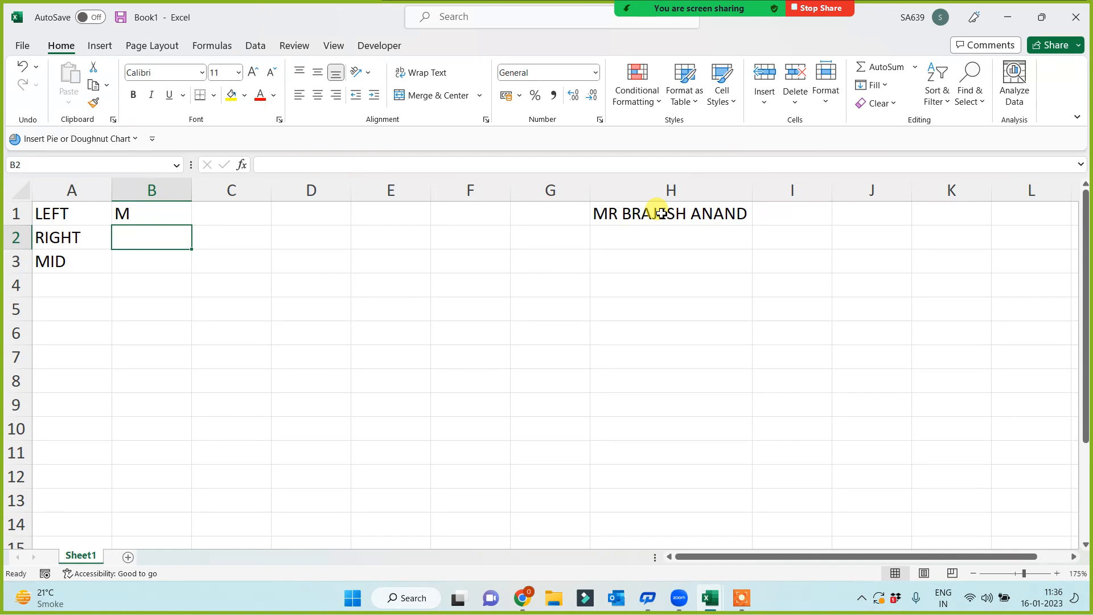
- Complete =RIGHT(H1) in B2 so it shows D, the name's last character
type("=RIGHT(")
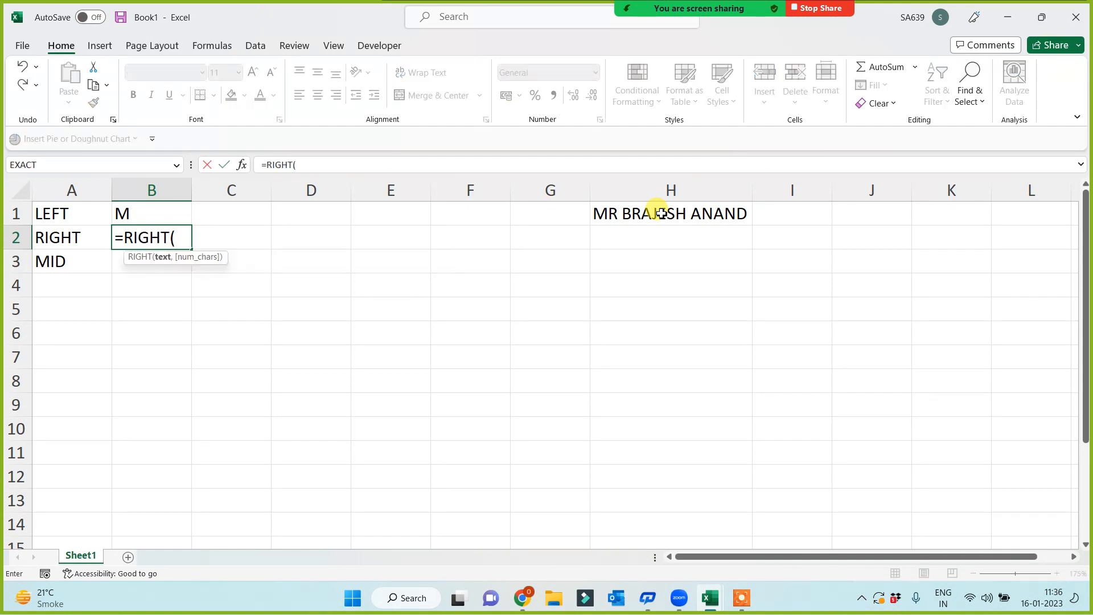
left_click(736, 212)
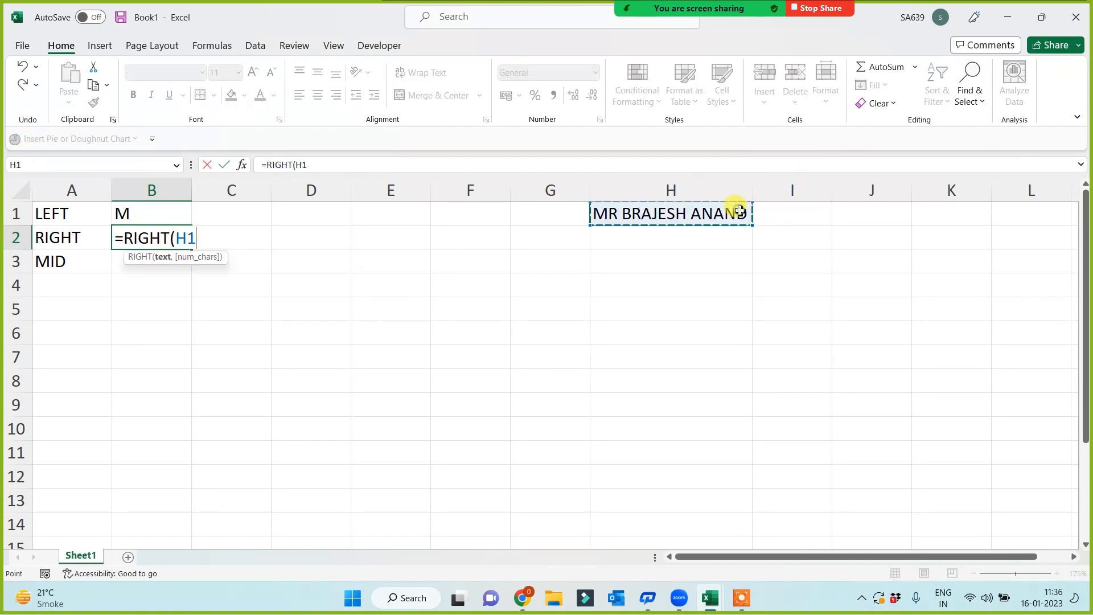
type(")")
key("Return")
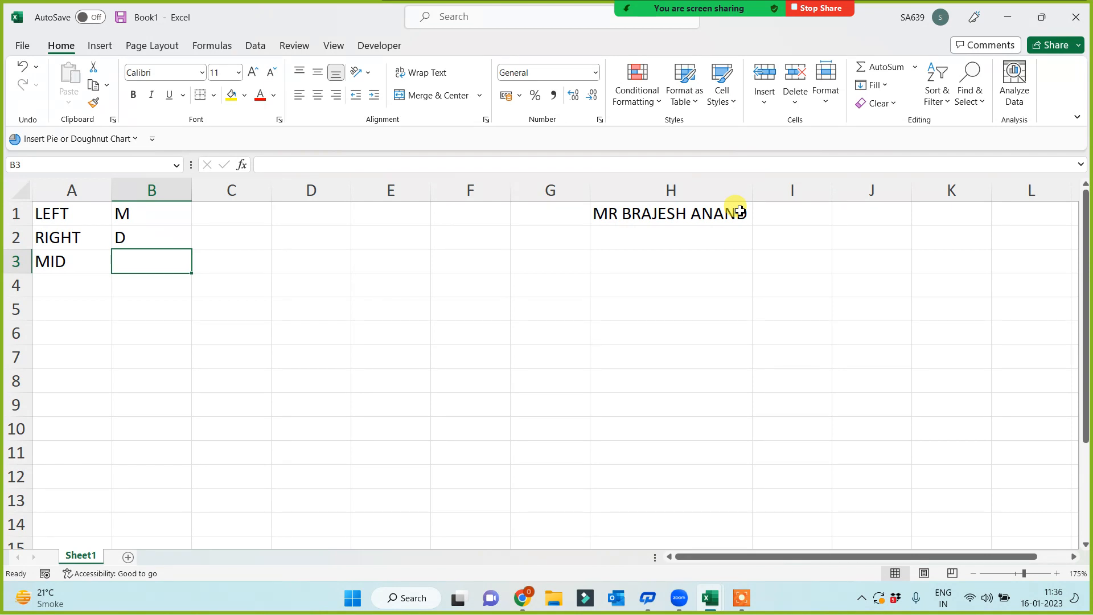
- Abandon the unfinished =MID entry in B3, leaving it empty, and move to cell C1
type("=MID")
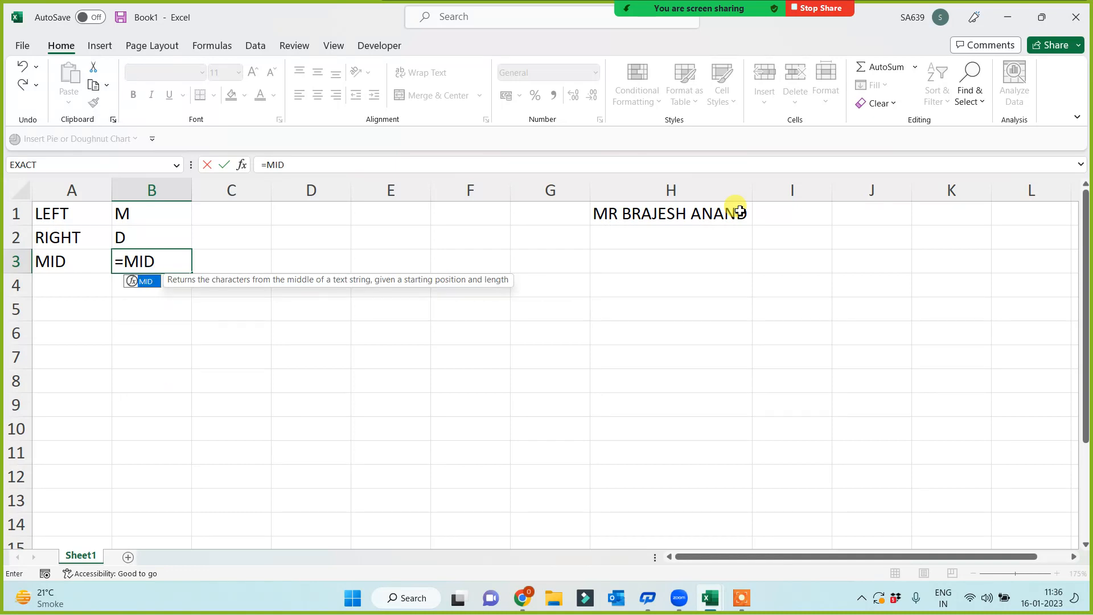
key("Escape")
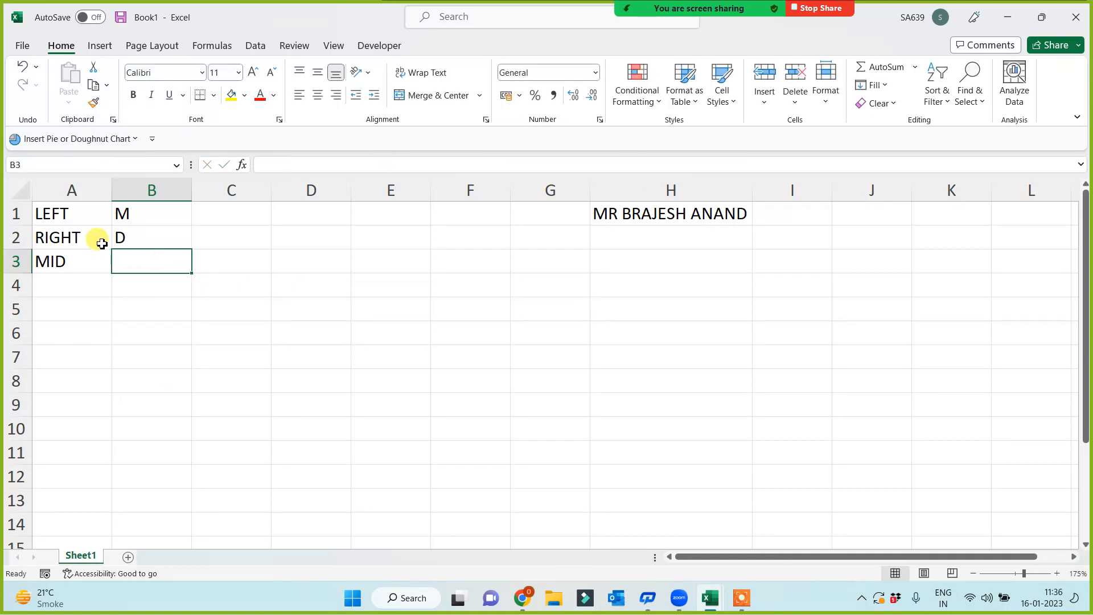
left_click_drag(145, 211, 147, 237)
left_click(163, 332)
left_click(233, 213)
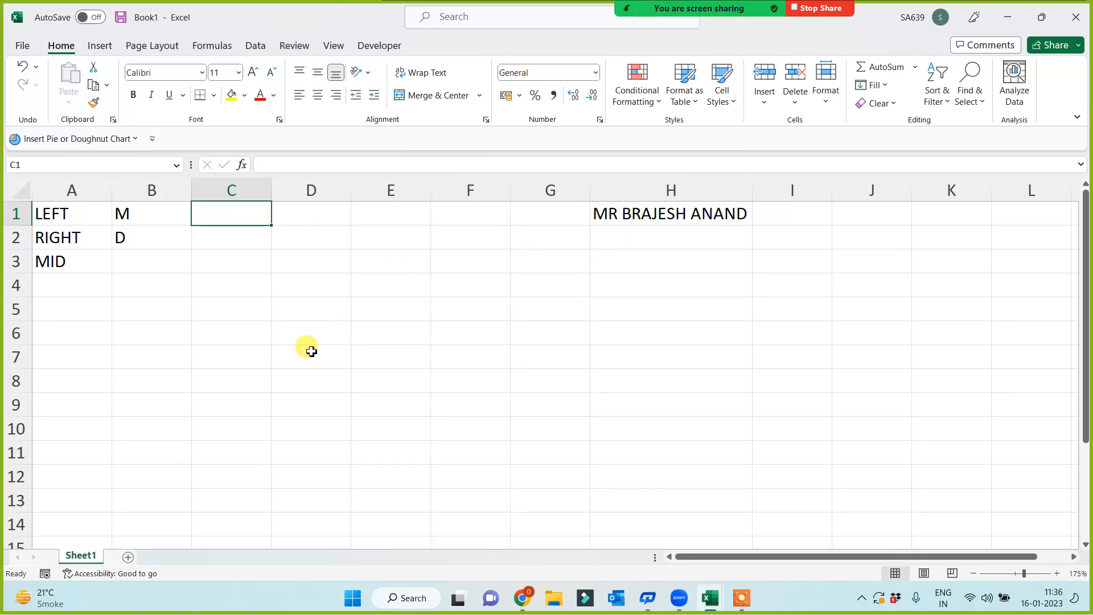
- Enter =LEFT(H1,2) in C1 to extract MR
type("=LEFT(")
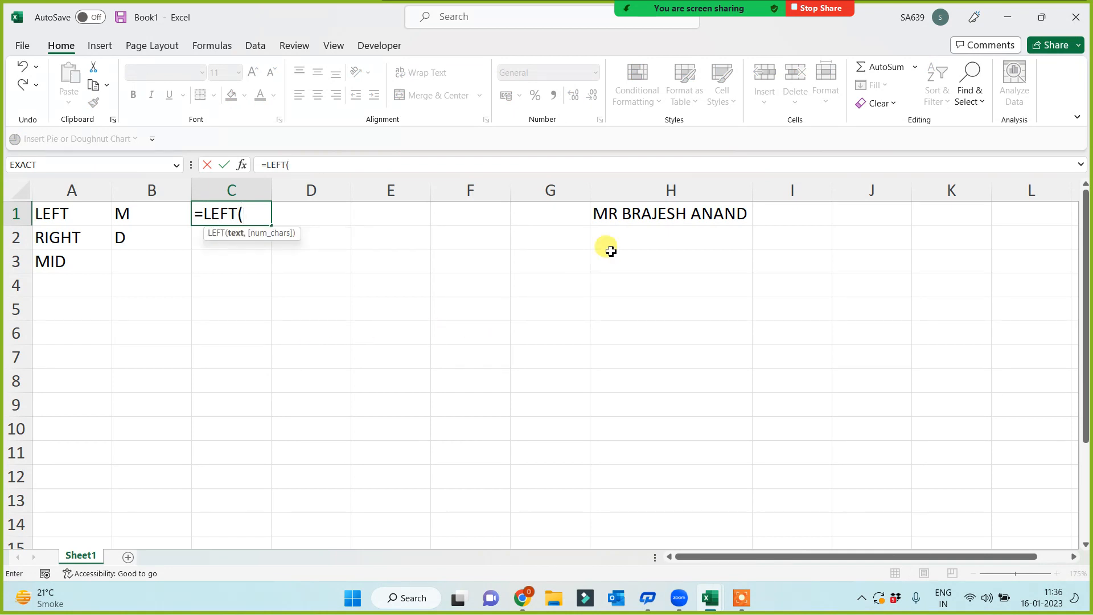
left_click(637, 213)
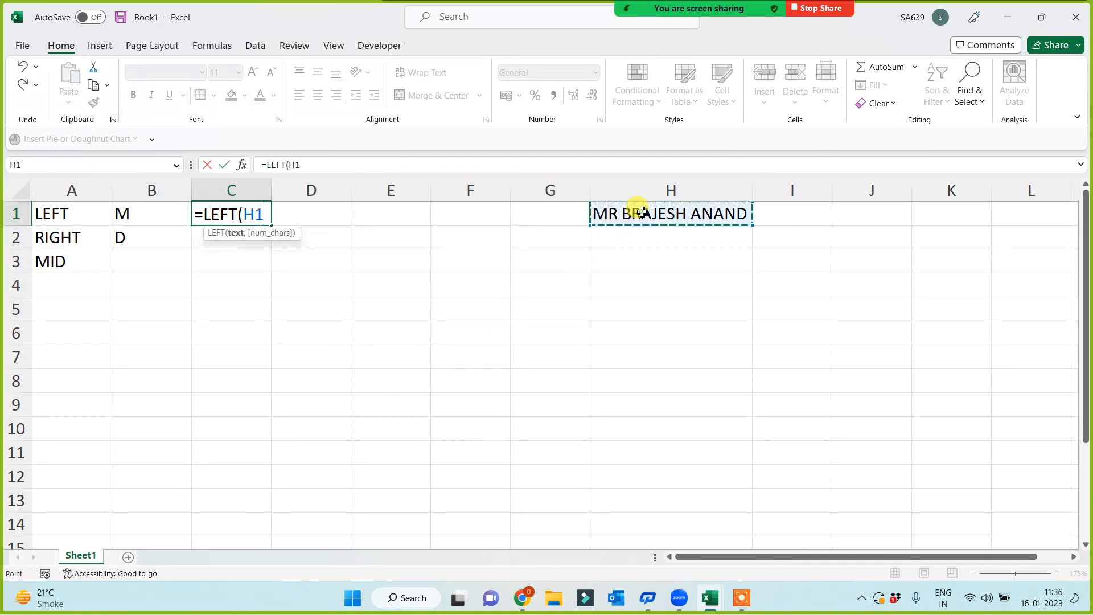
type(",")
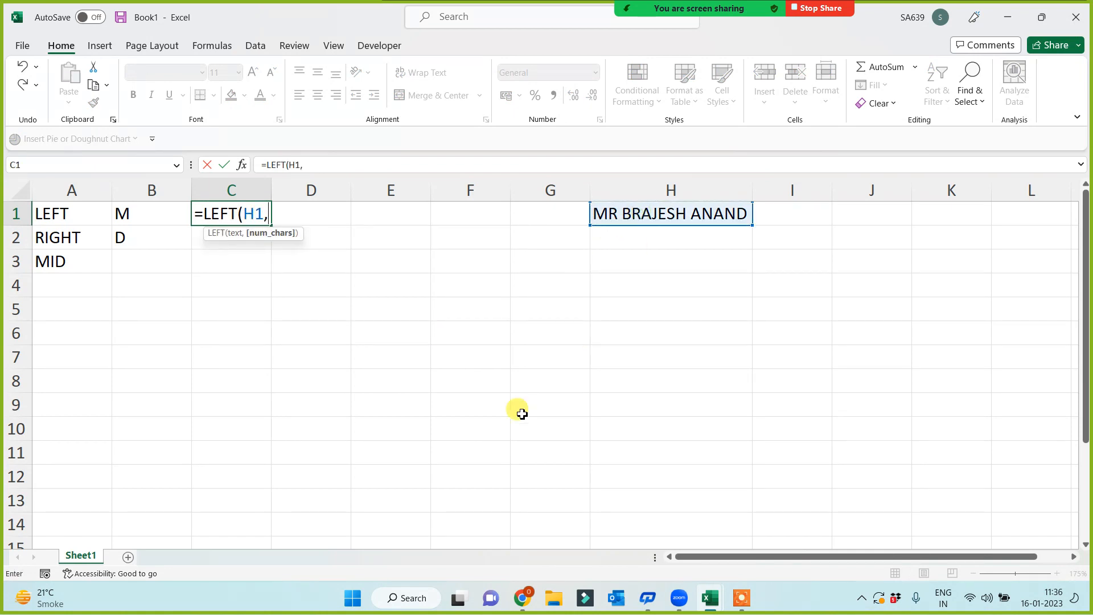
type("2")
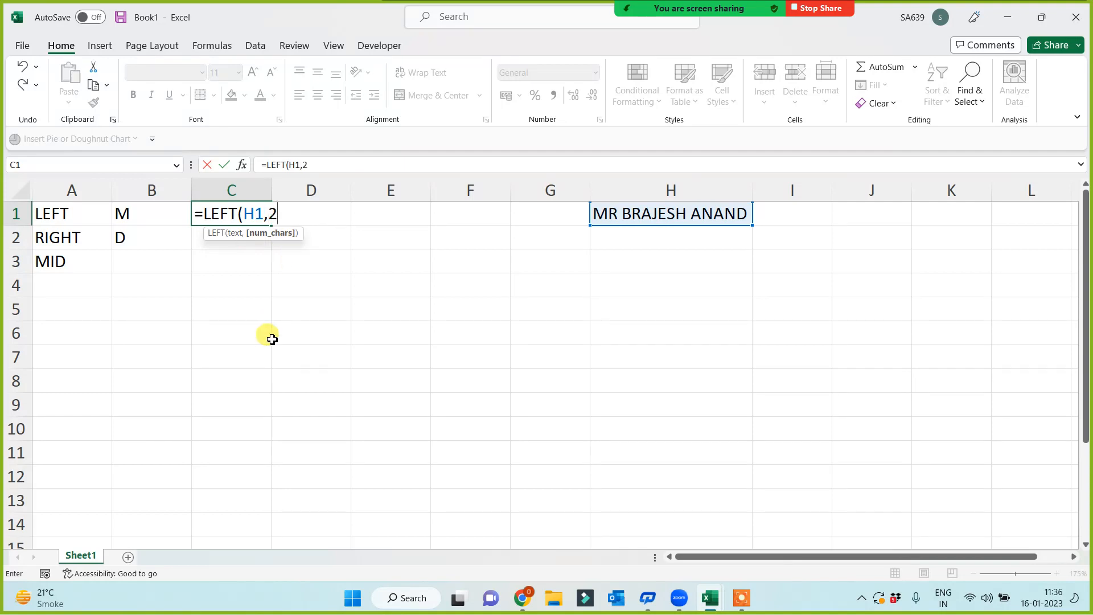
type(")")
key("Return")
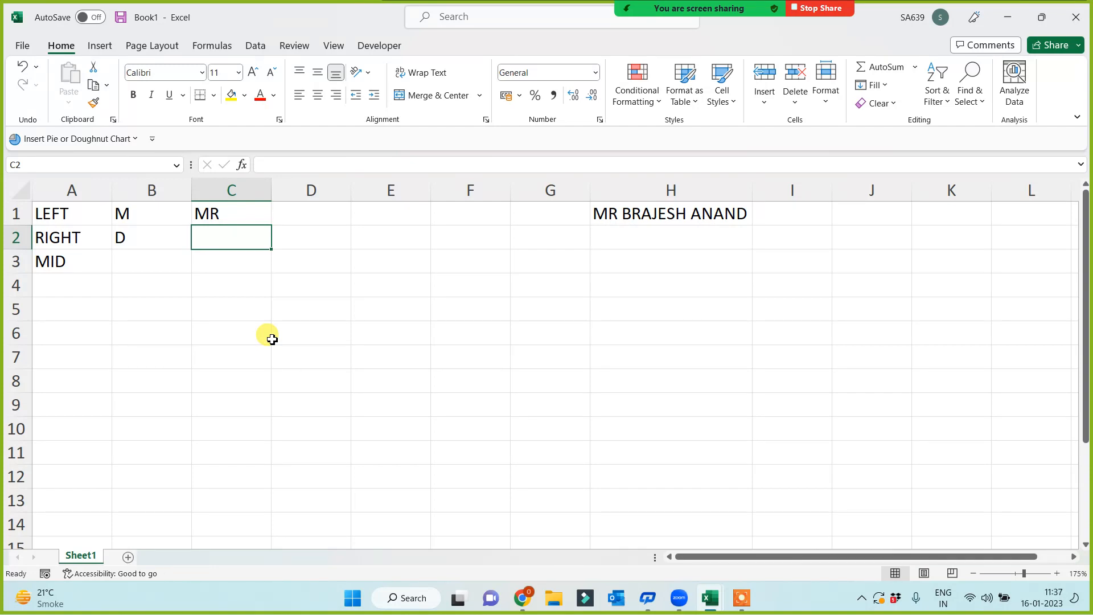
- Enter =RIGHT(H1,2) in C2, then revise it to =RIGHT(H1,5) to return the surname
type("=RIGHT(")
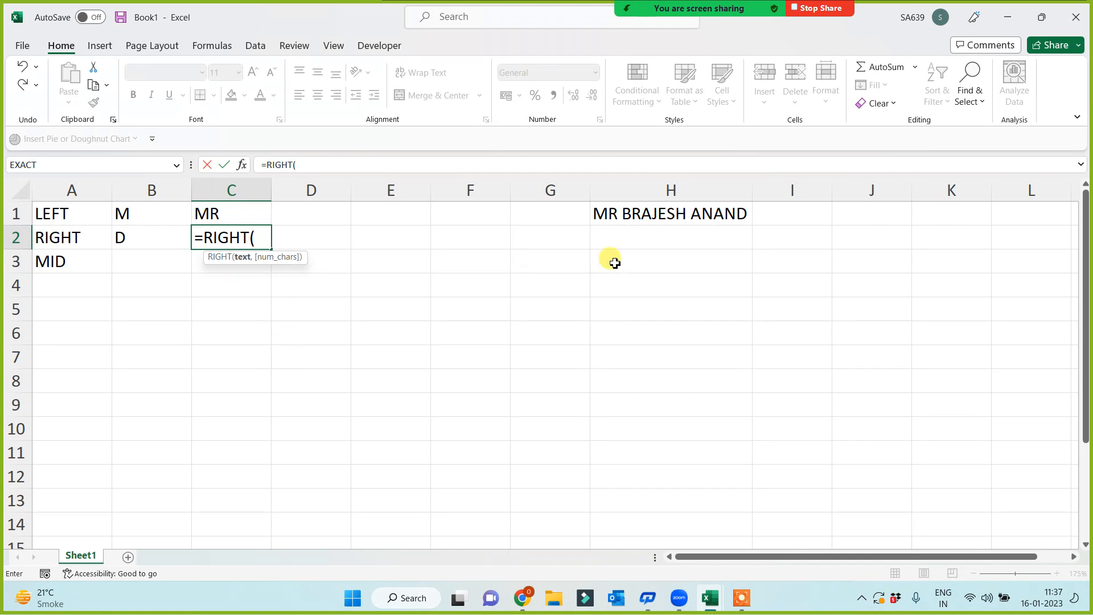
left_click(643, 210)
type(",2)")
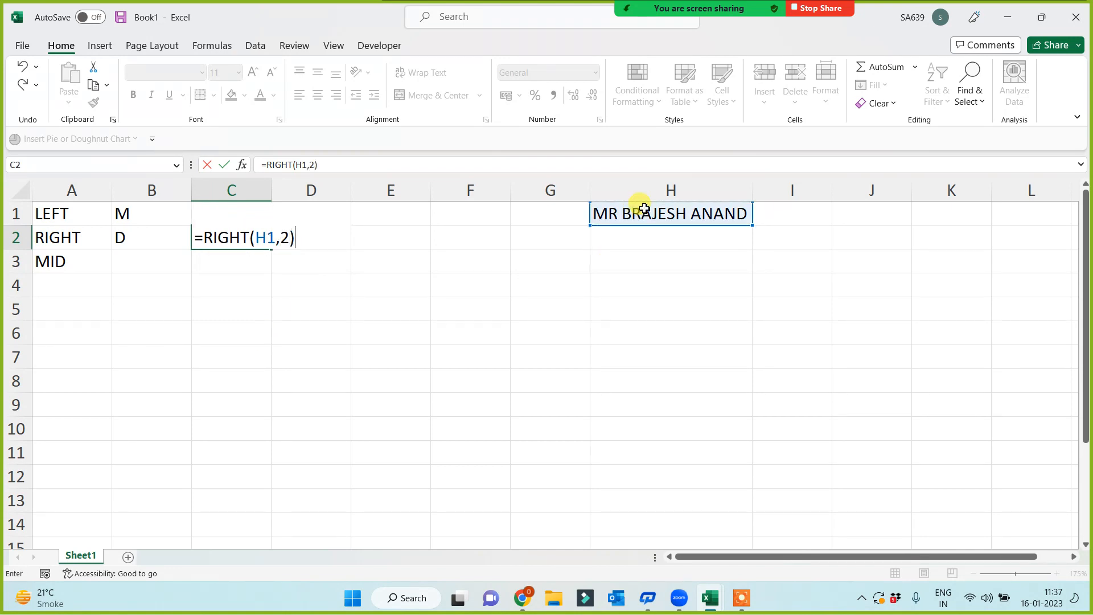
key("Return")
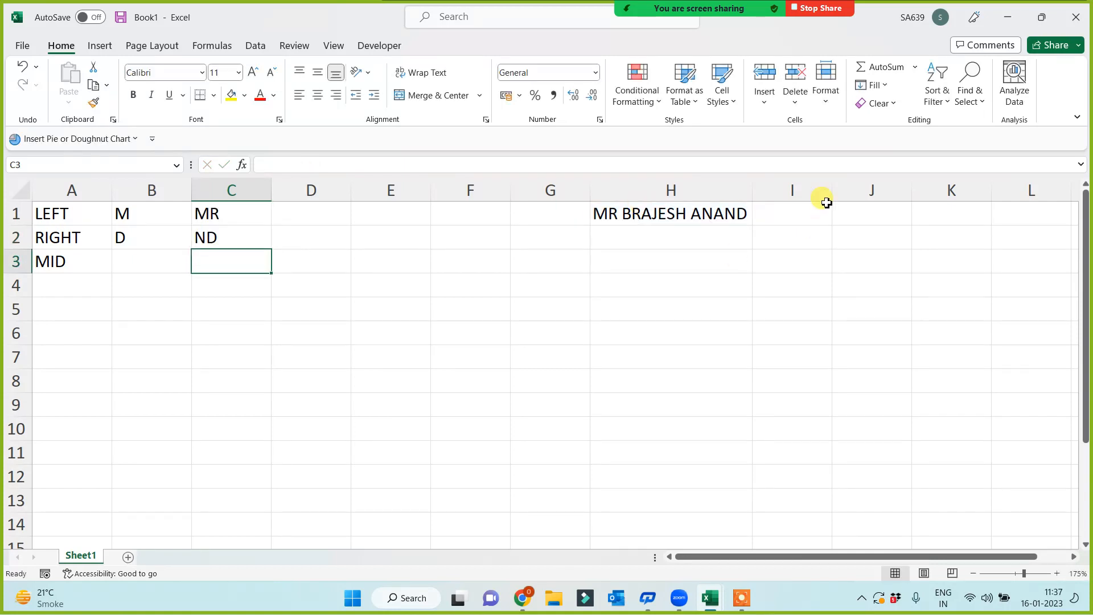
left_click(227, 237)
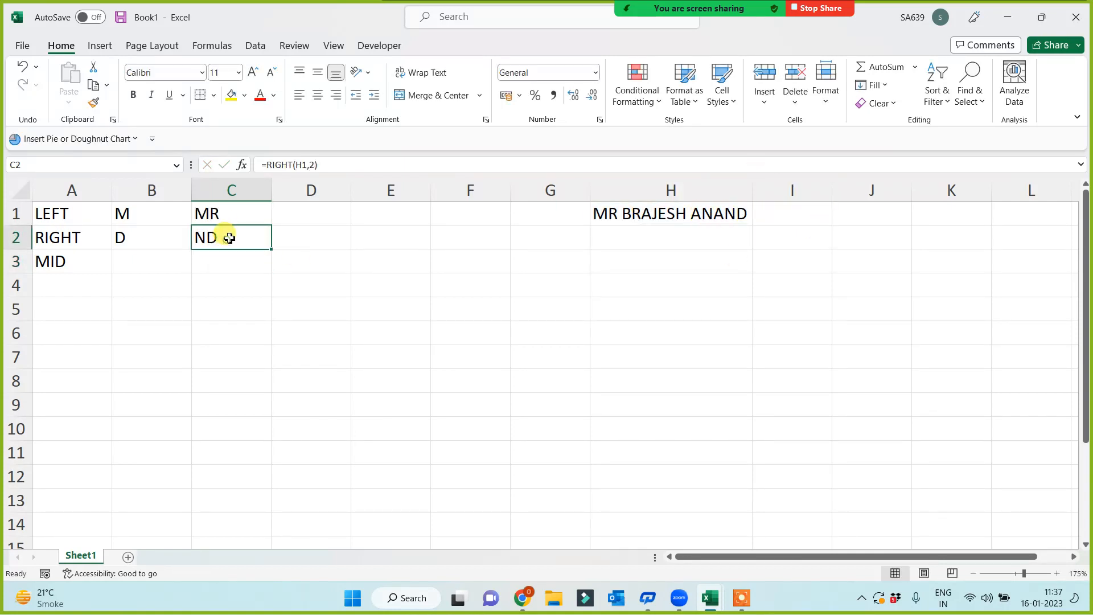
left_click(319, 165)
key("Left")
key("BackSpace")
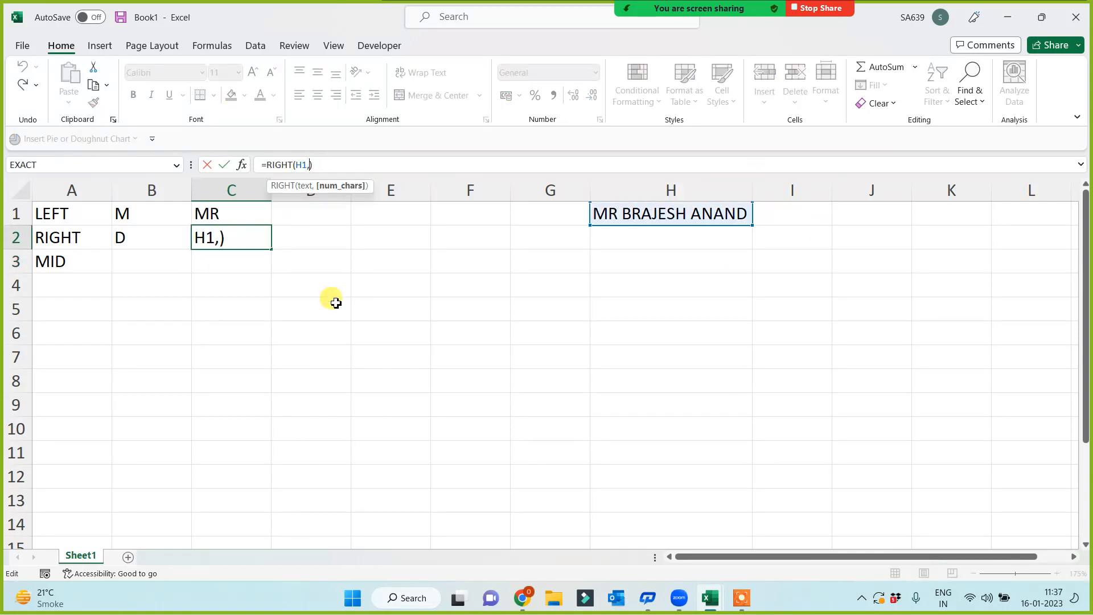
type("5")
key("Return")
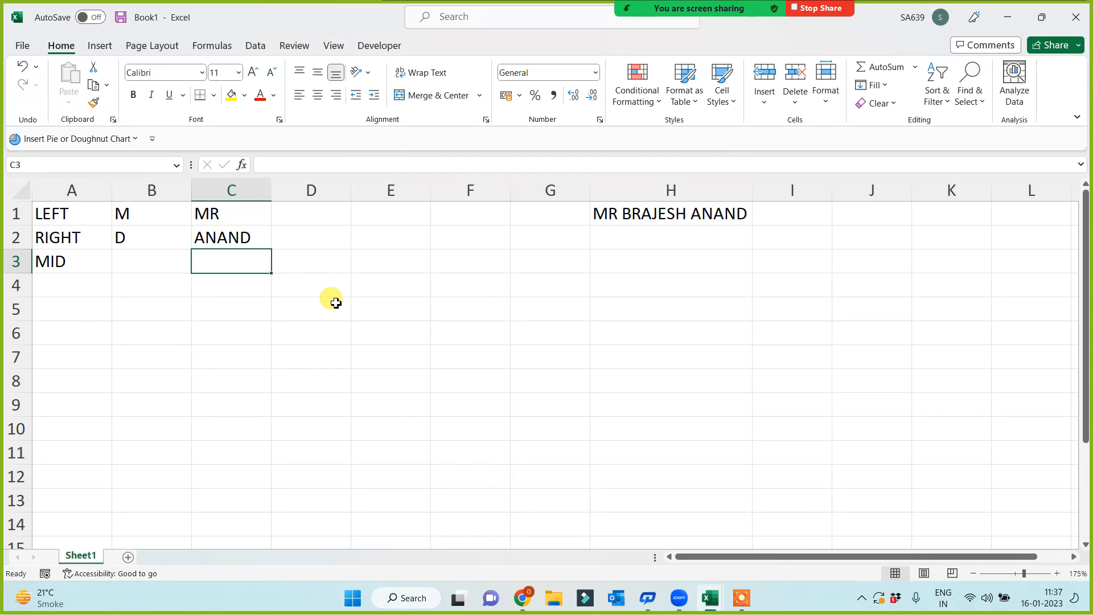
- Enter =MID(H1,4,7) in B3 to return the seven-letter first name from position 4
left_click(145, 270)
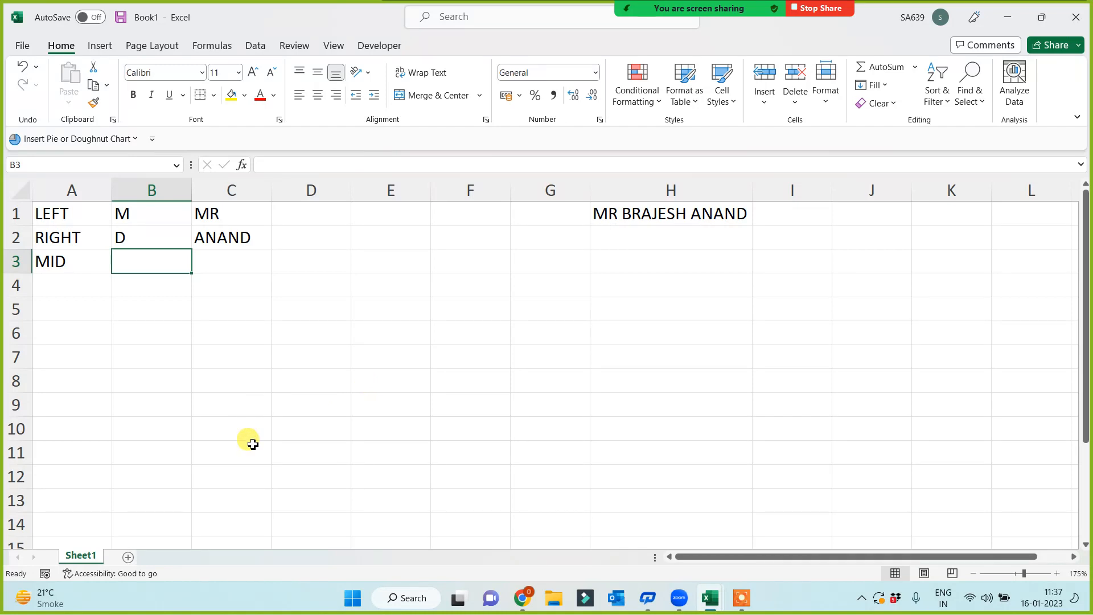
type("=MID(")
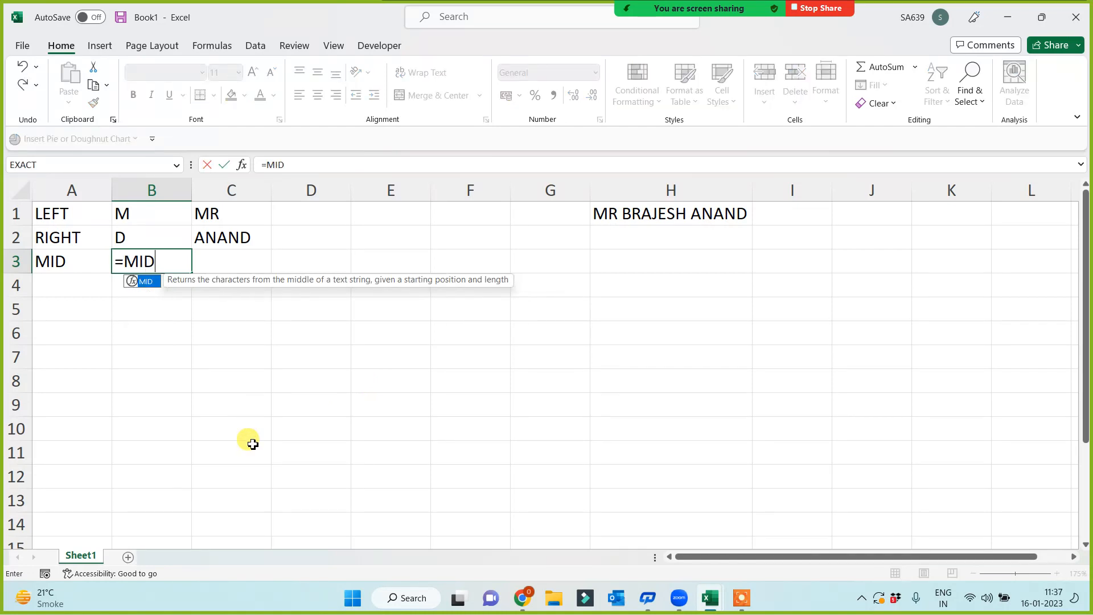
left_click(641, 214)
type(",")
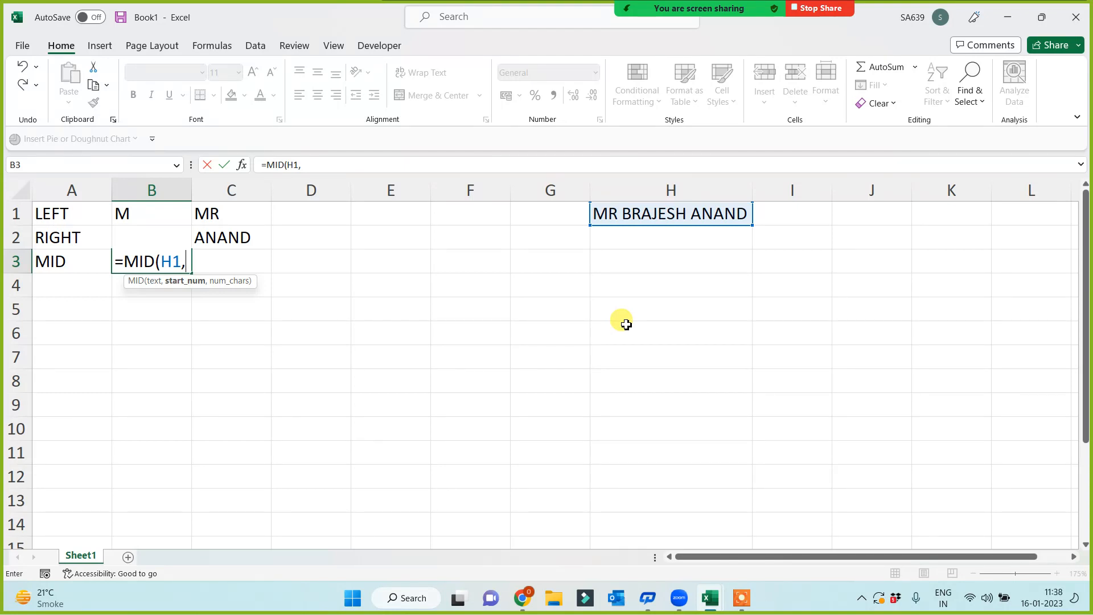
type("4")
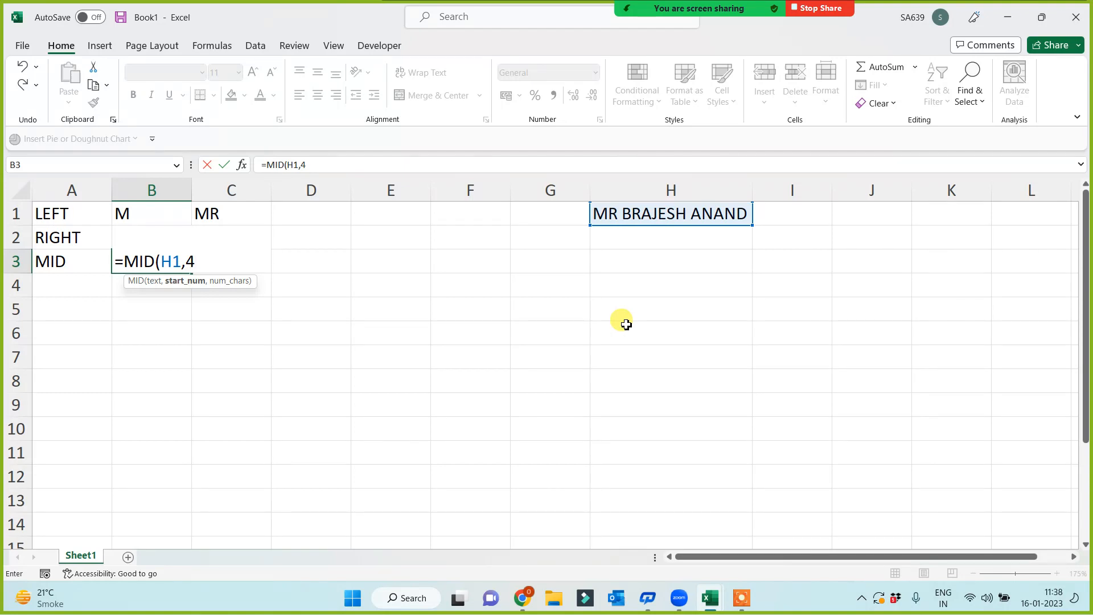
type(",")
type("7)")
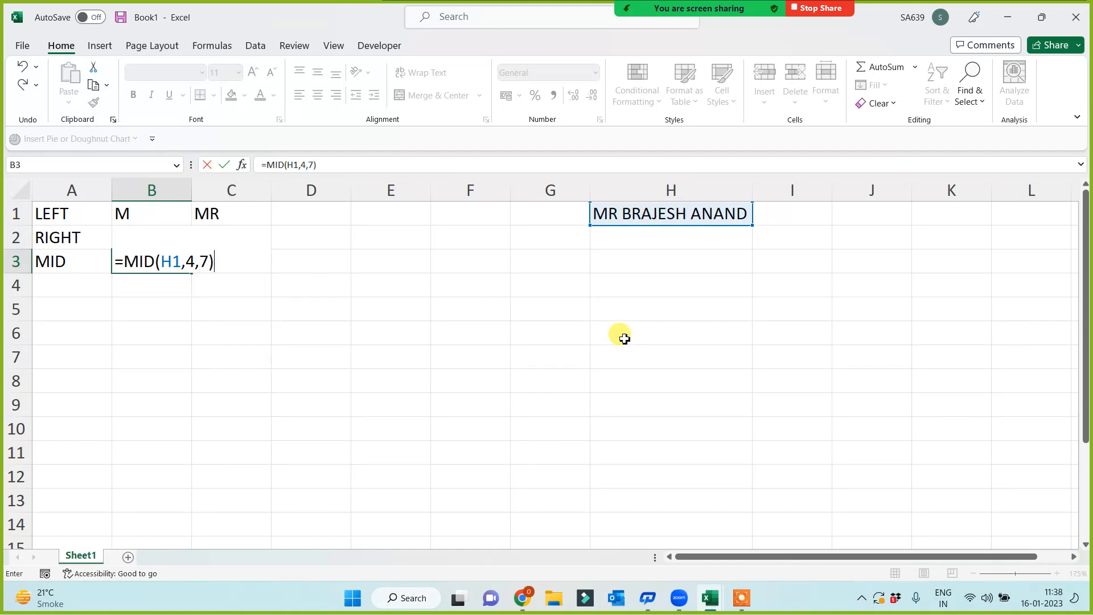
key("Return")
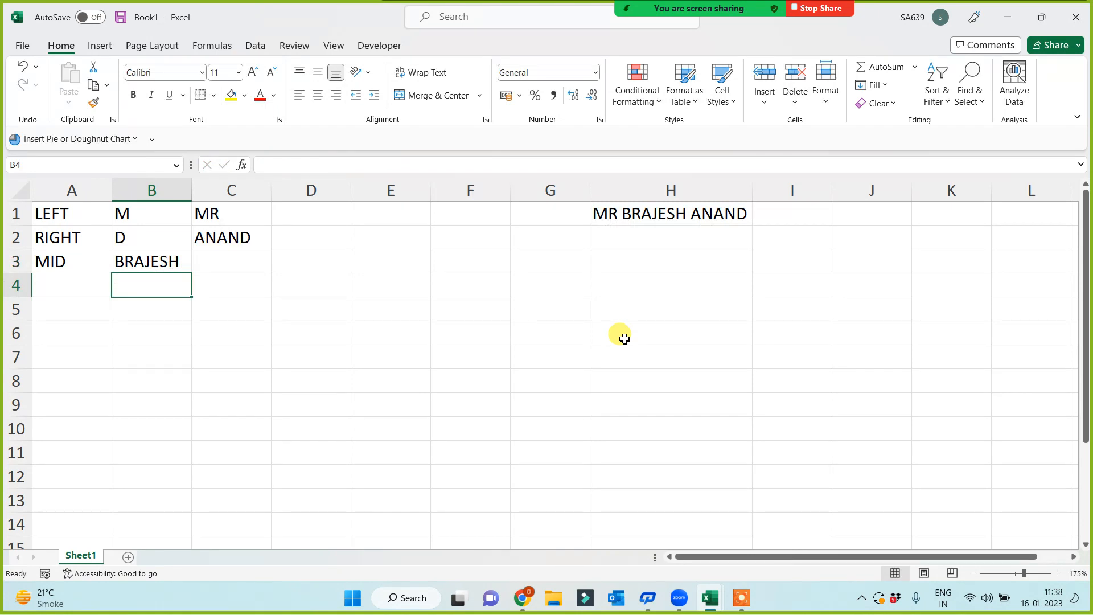
left_click(653, 286)
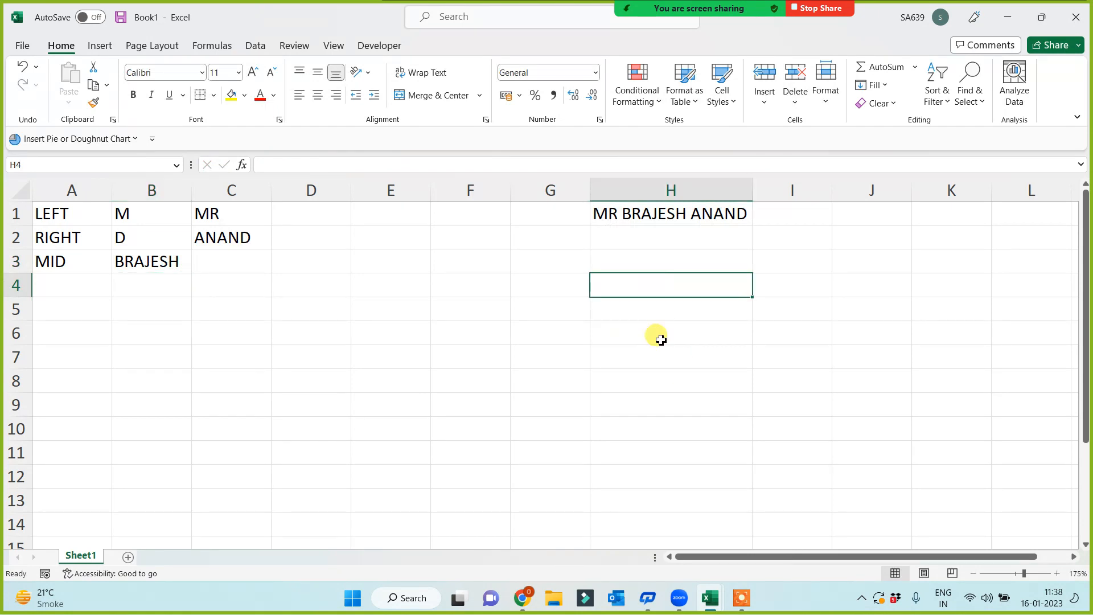
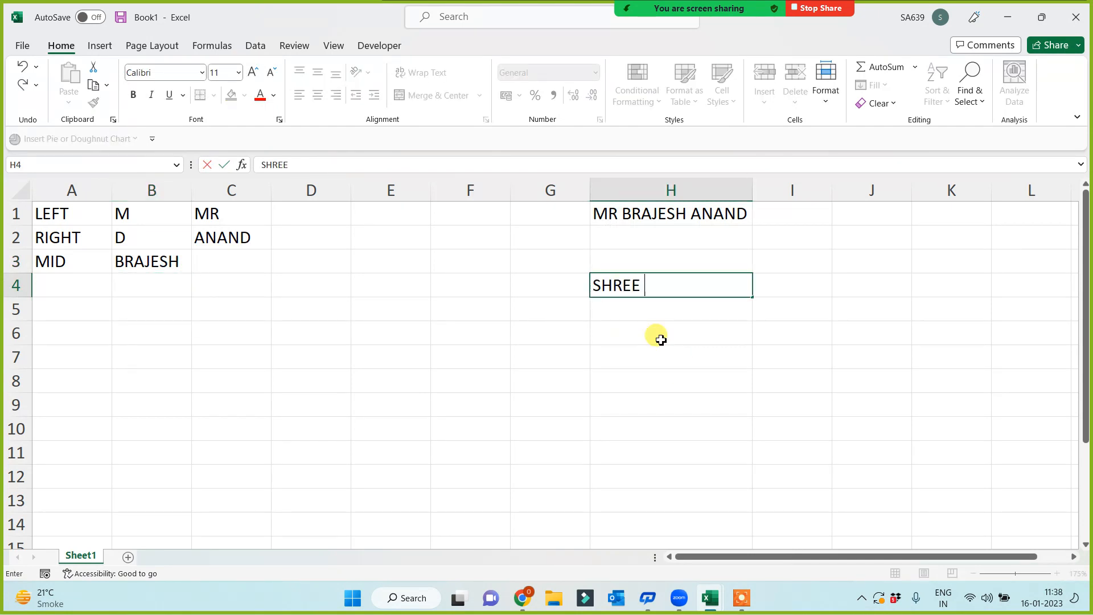
key("Return")
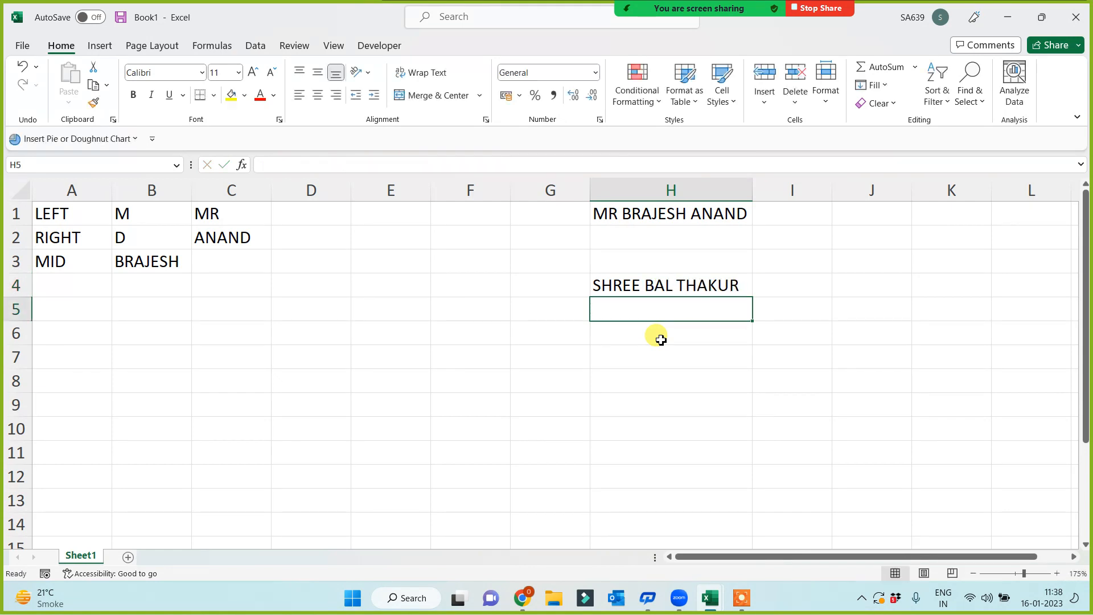
- Enter =MID(H4,7,3) in B6 to extract BAL
left_click(147, 327)
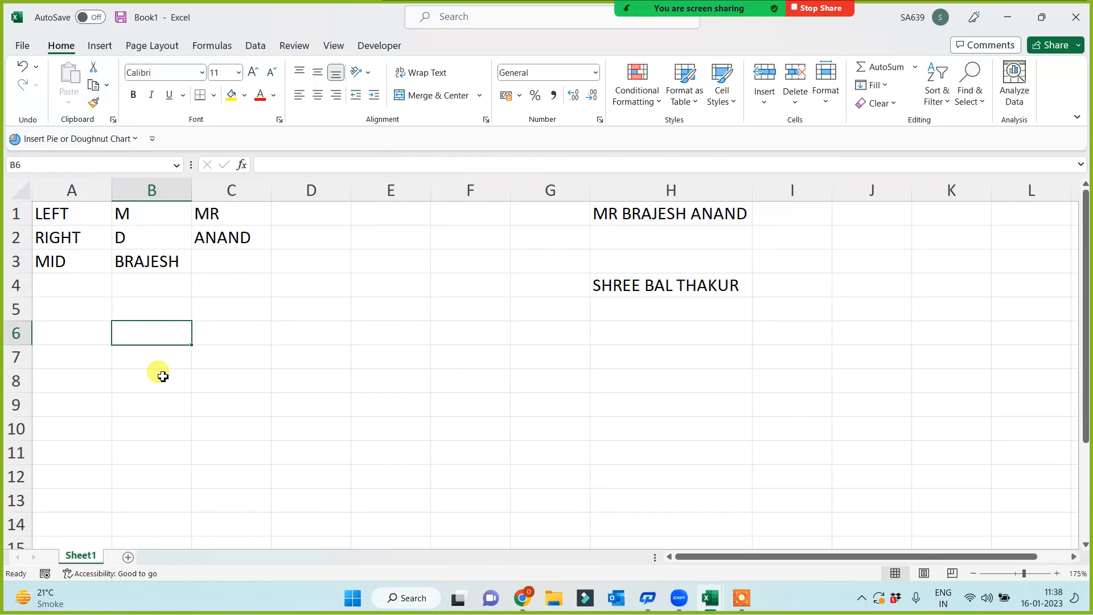
type("=")
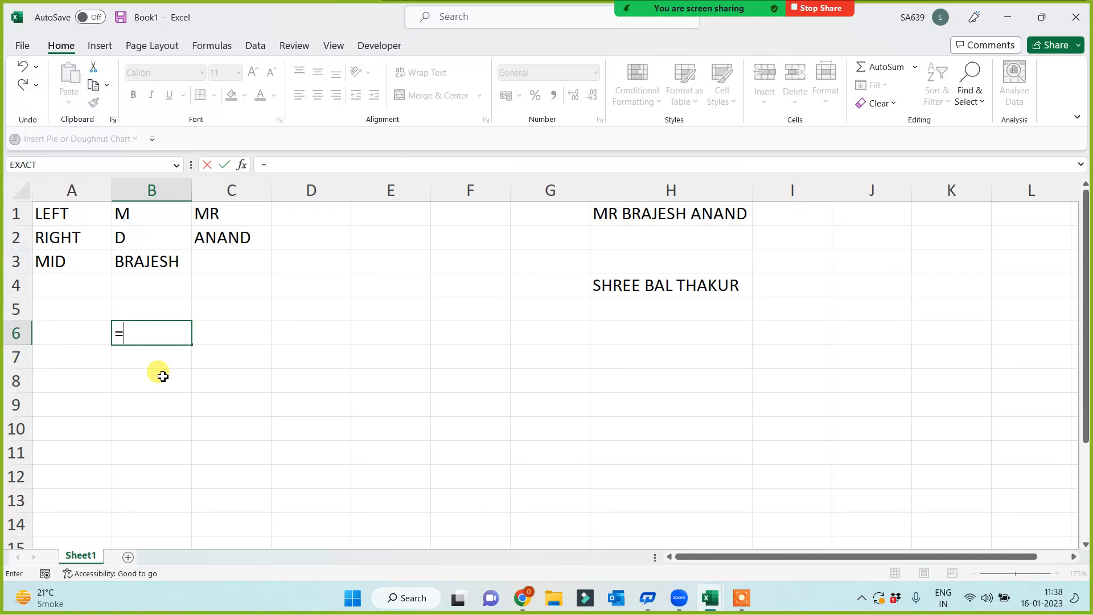
type("MID(")
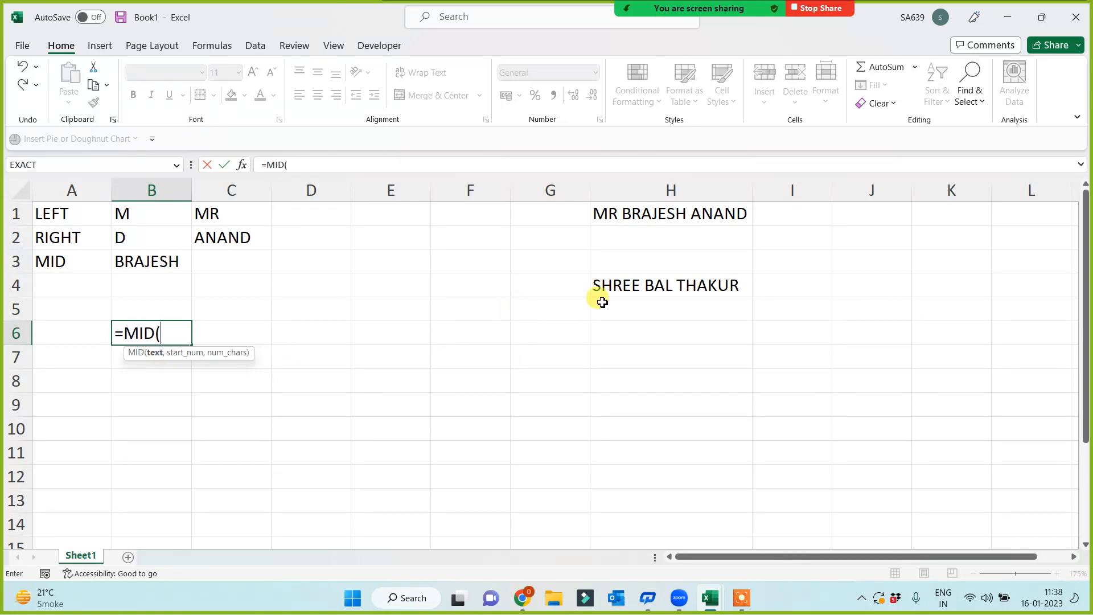
type("8")
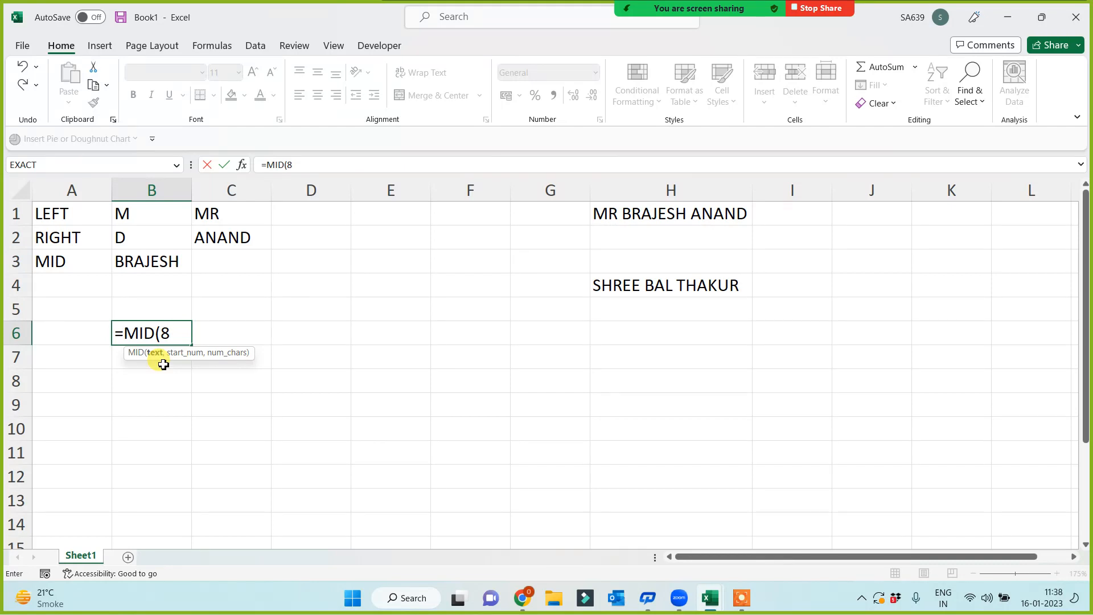
key("BackSpace")
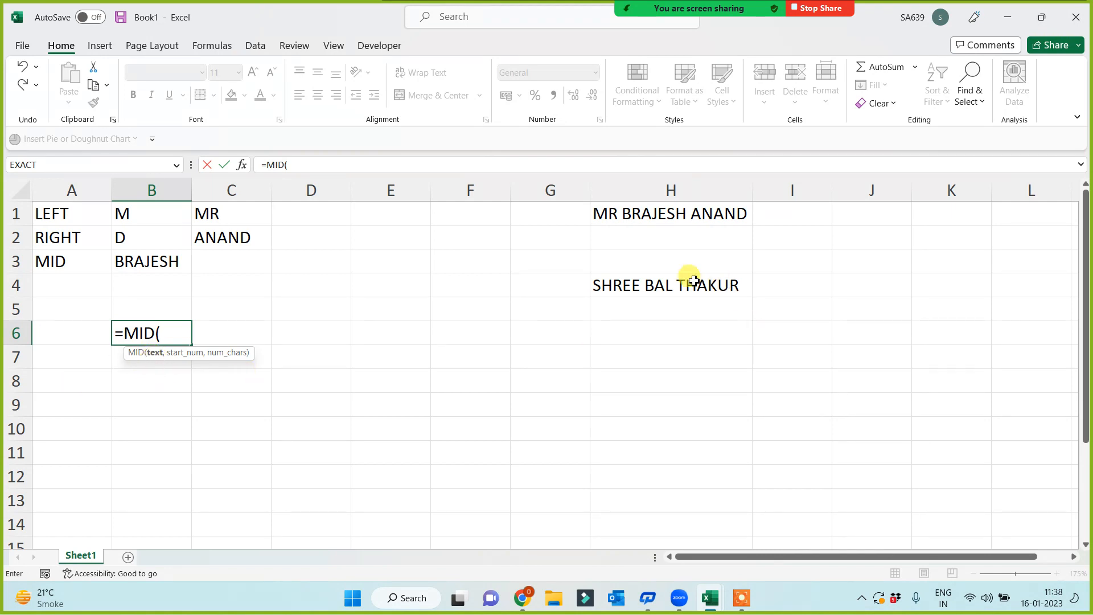
left_click(691, 279)
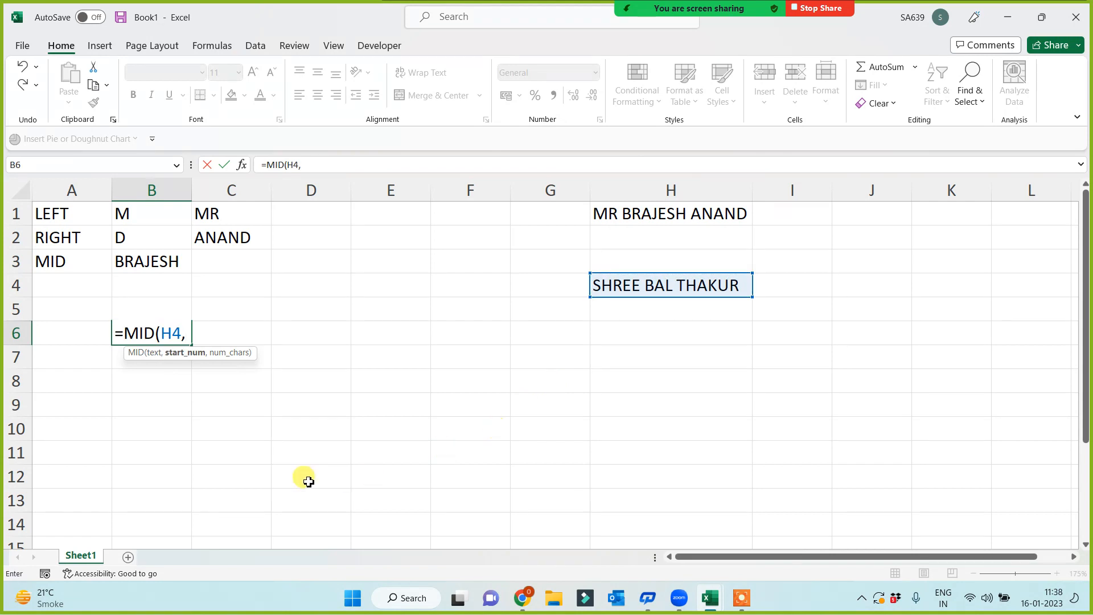
type(",7")
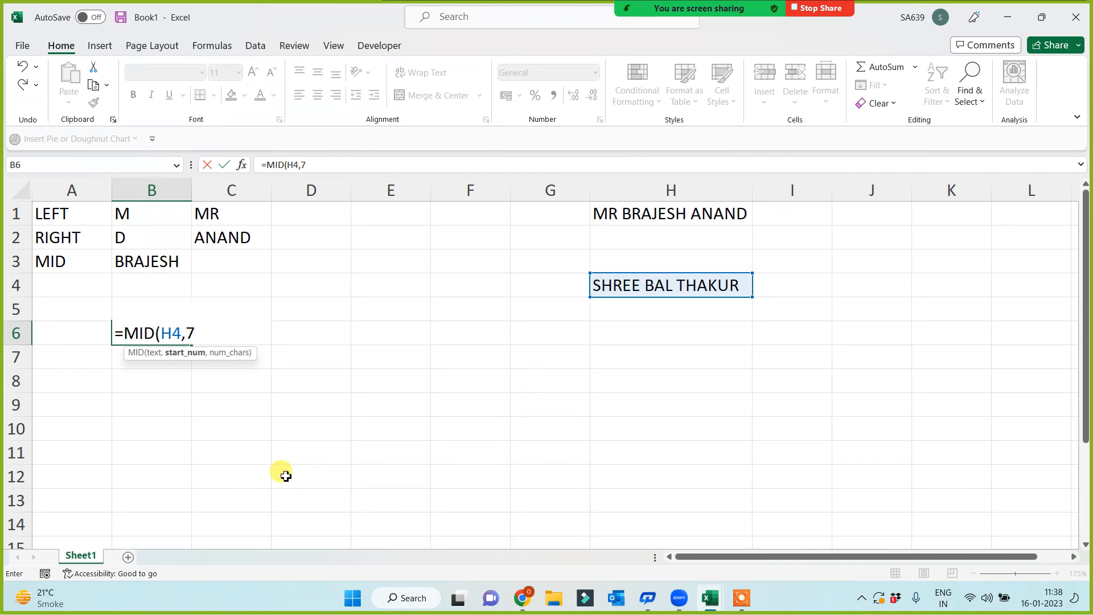
type(",3)")
key("Return")
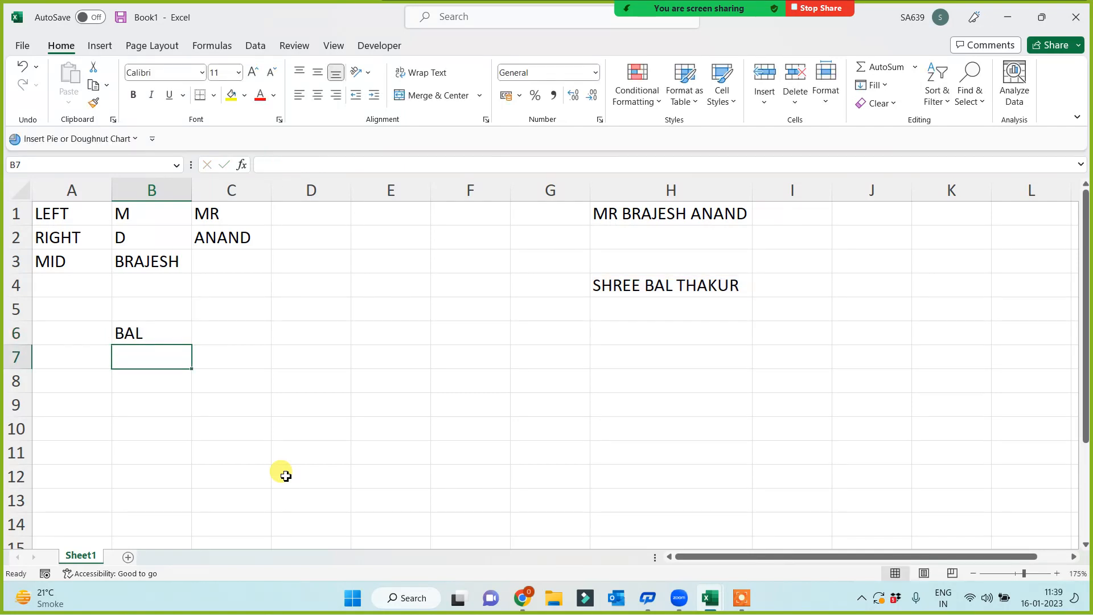
- Type A B C in H6, then start and cancel a MID formula in D6
left_click(661, 341)
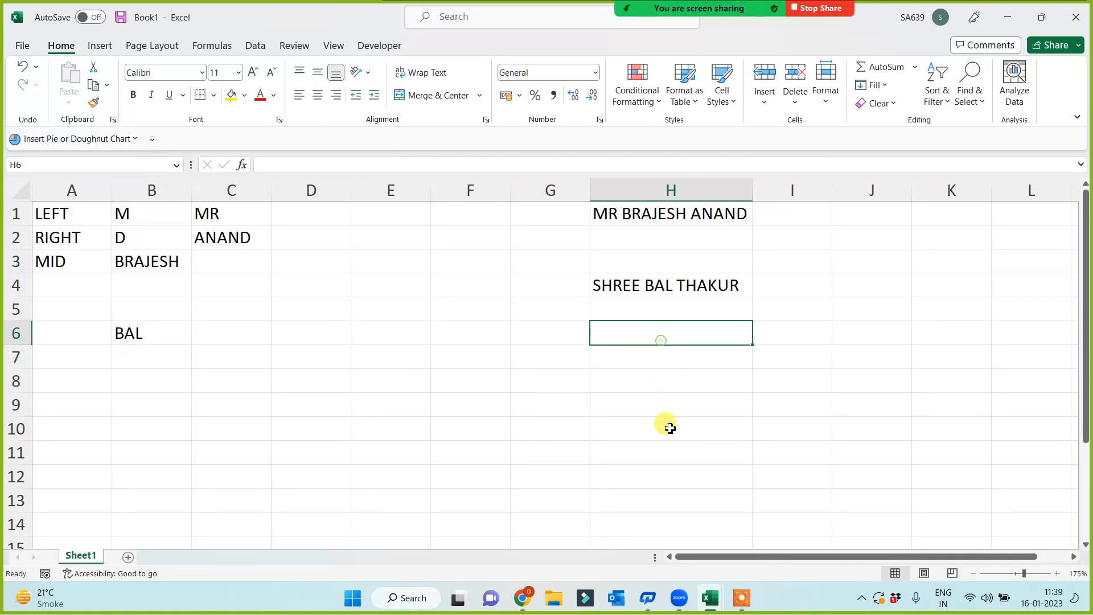
type("A B C")
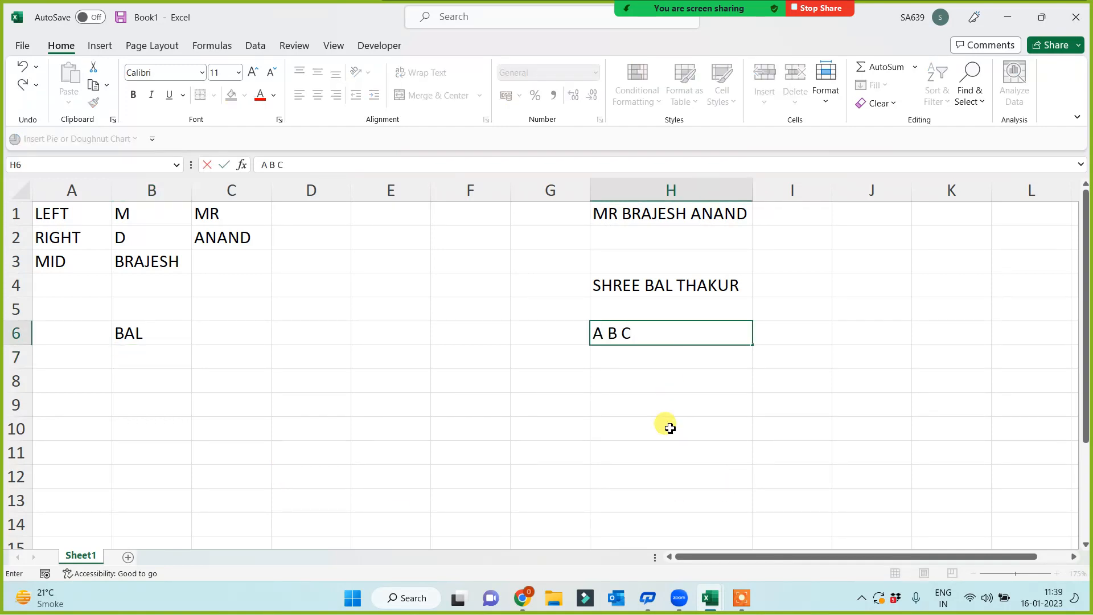
key("Return")
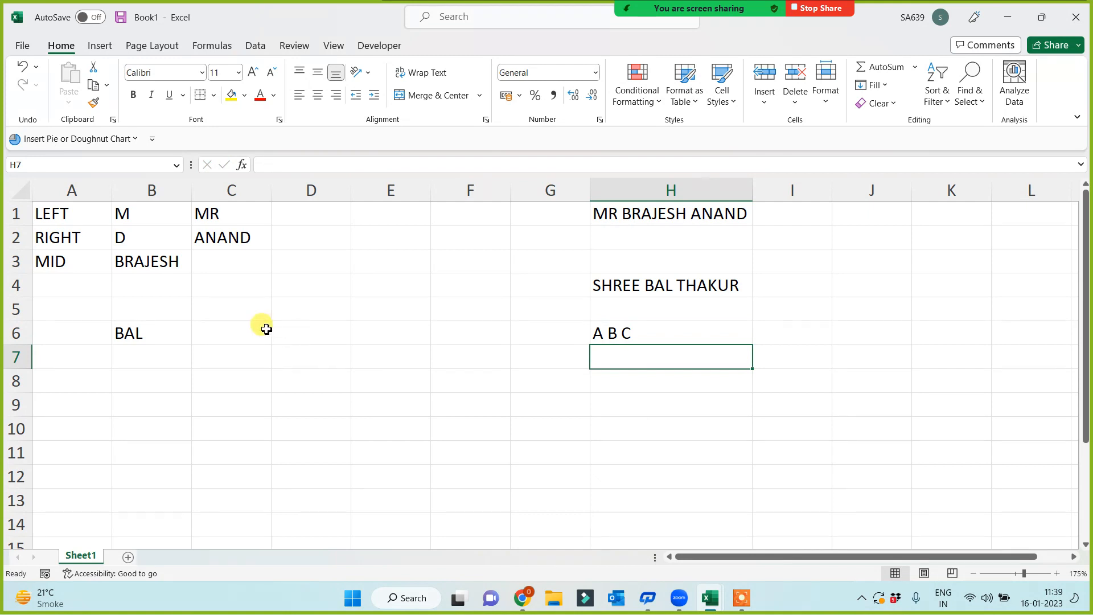
left_click(299, 340)
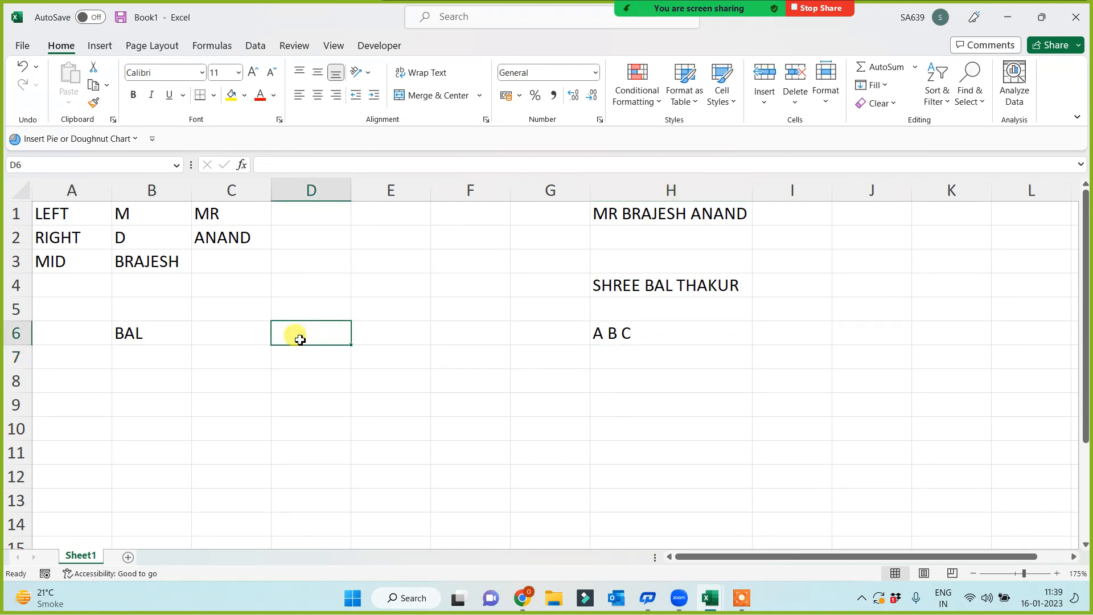
type("=")
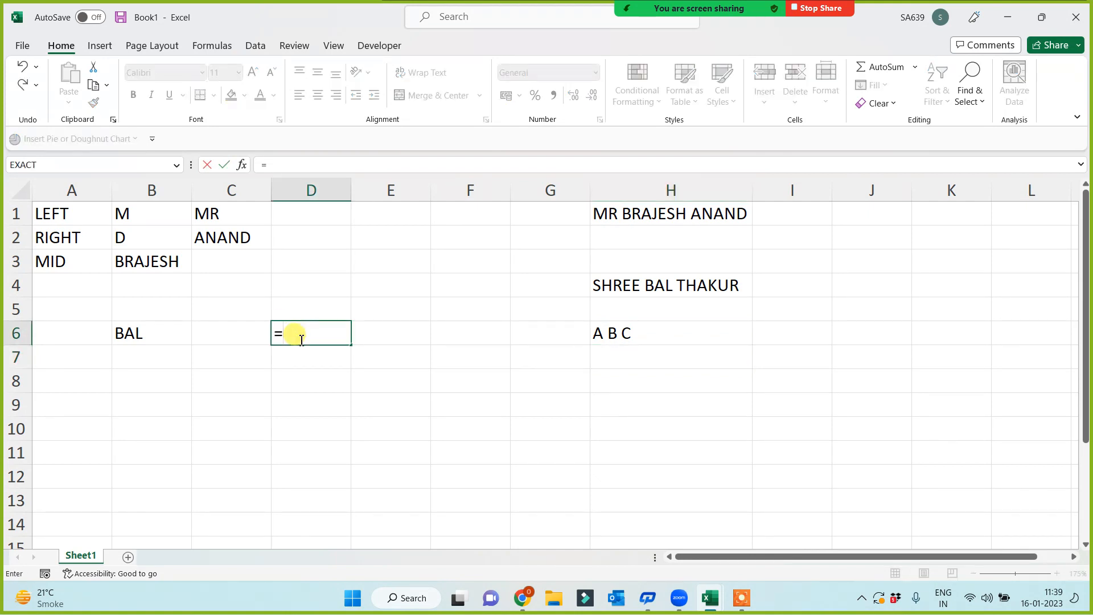
type("MID(")
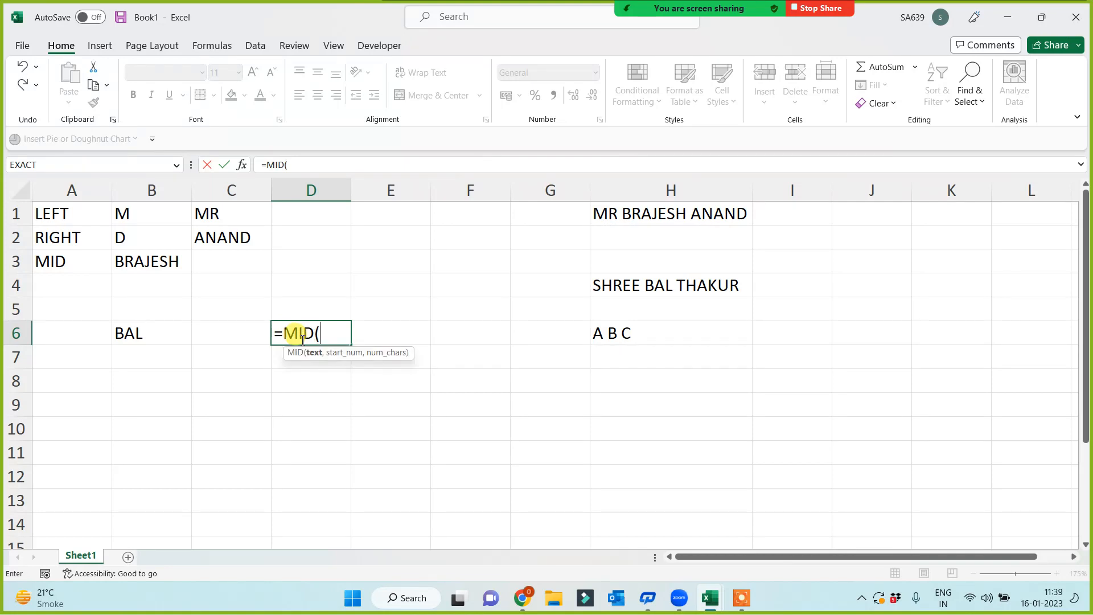
left_click(598, 334)
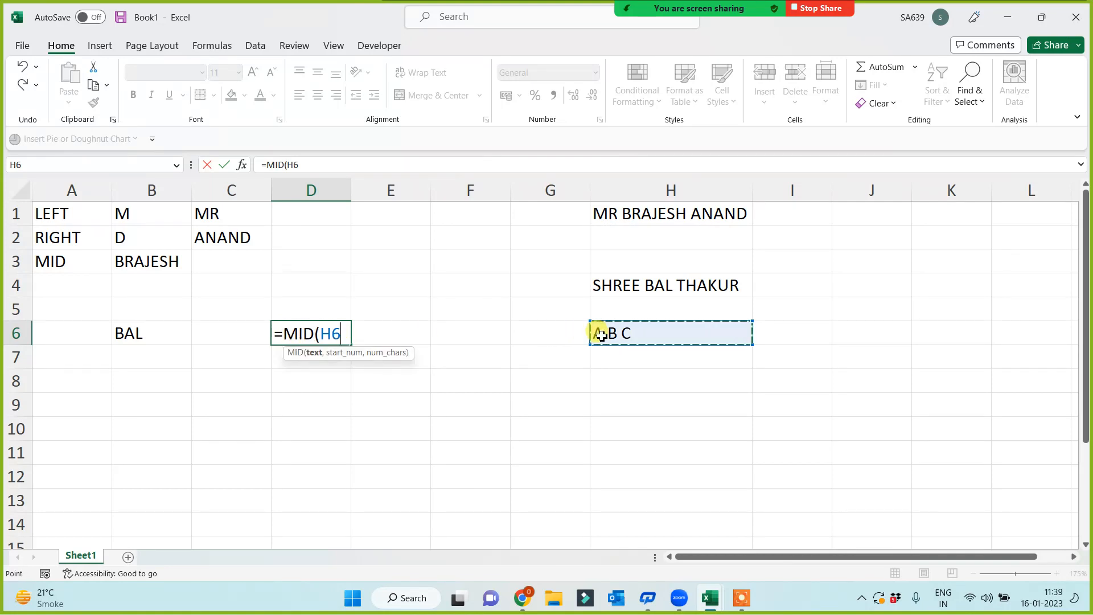
type(",")
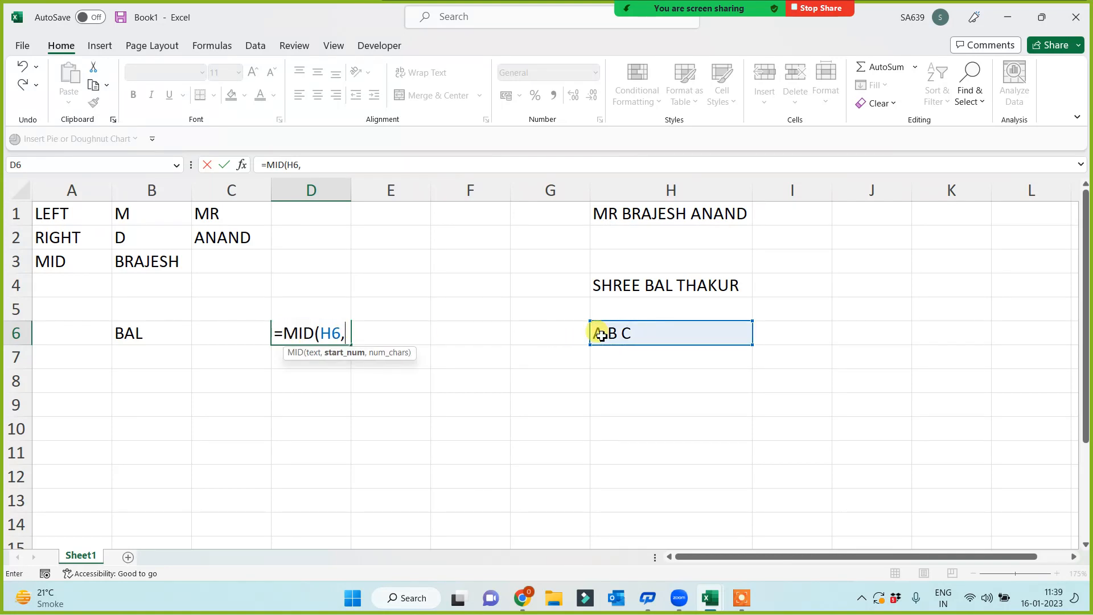
type("3,")
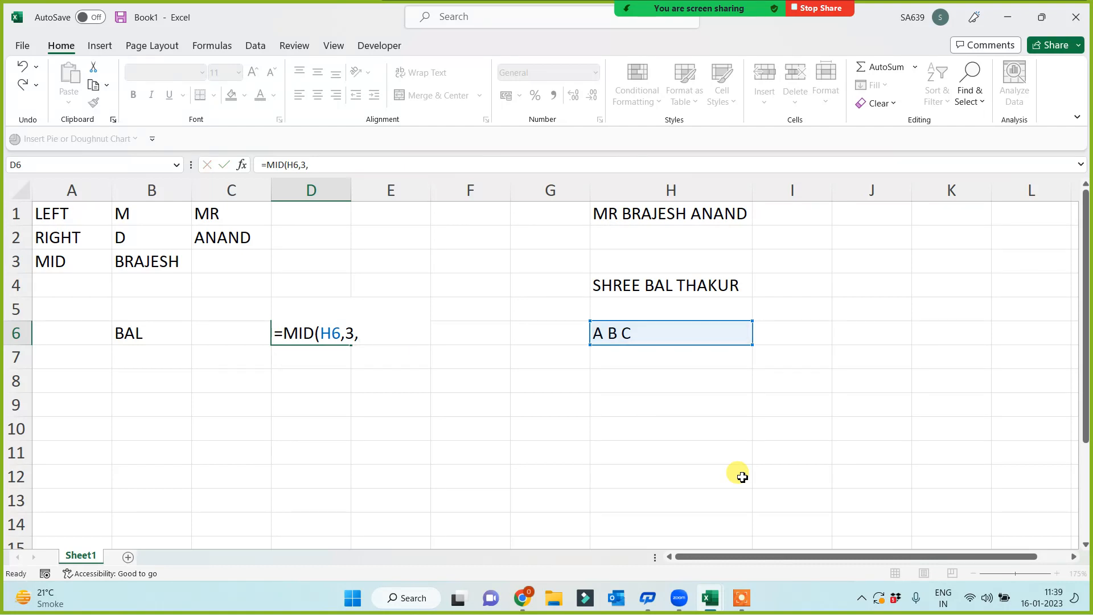
key("Escape")
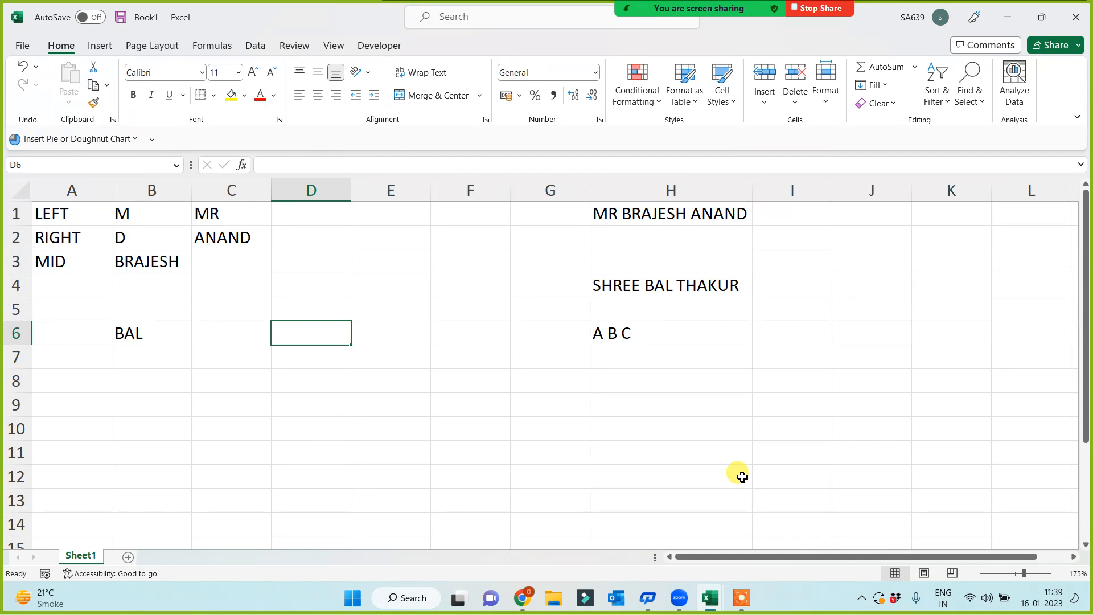
- Edit the text in H6 to read A BB C
left_click(622, 333)
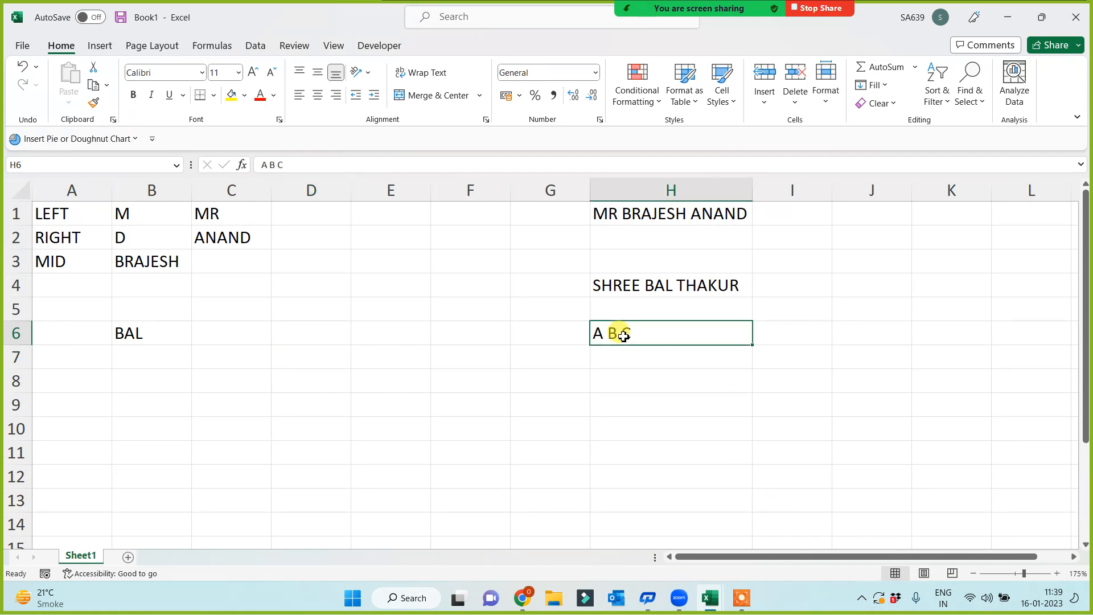
double_click(616, 333)
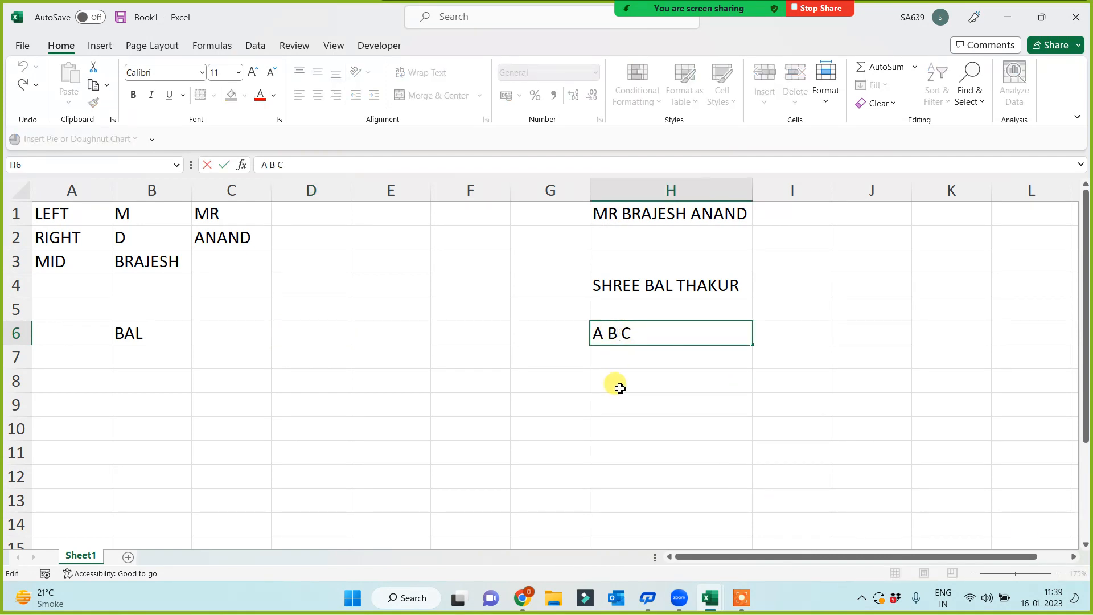
type("B")
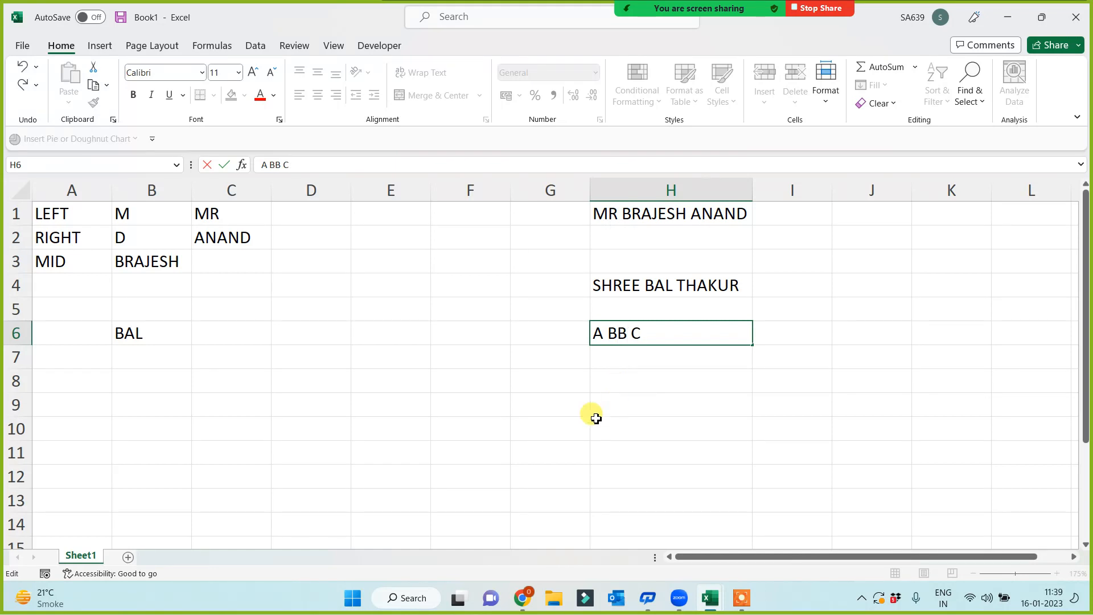
left_click_drag(586, 421, 524, 410)
left_click(398, 379)
- Enter =MID(H6,3,4) in D6 so it returns BB C
left_click(293, 333)
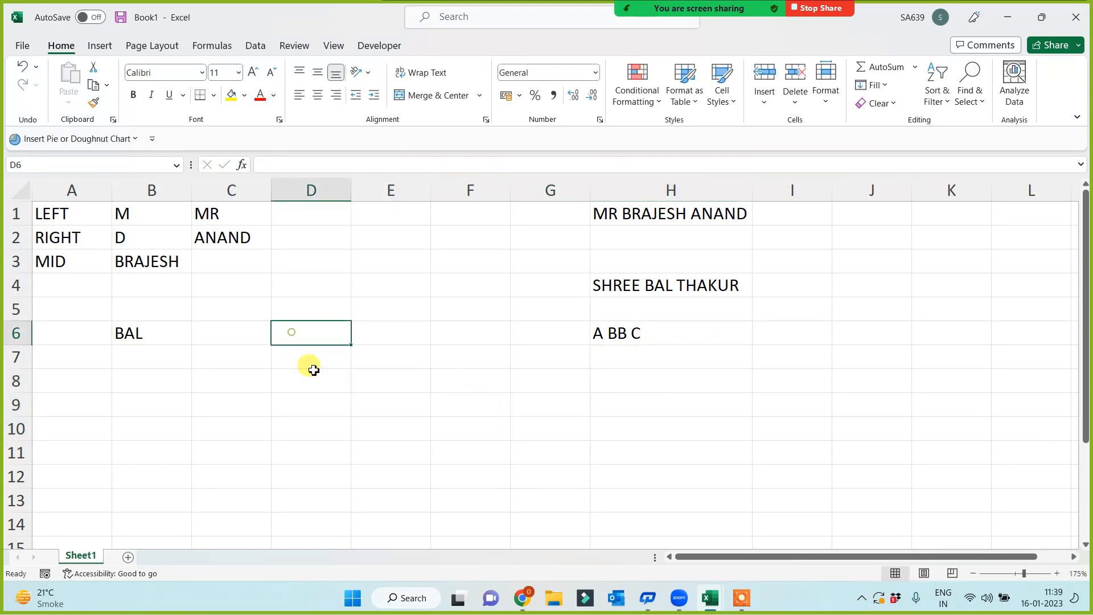
type("=")
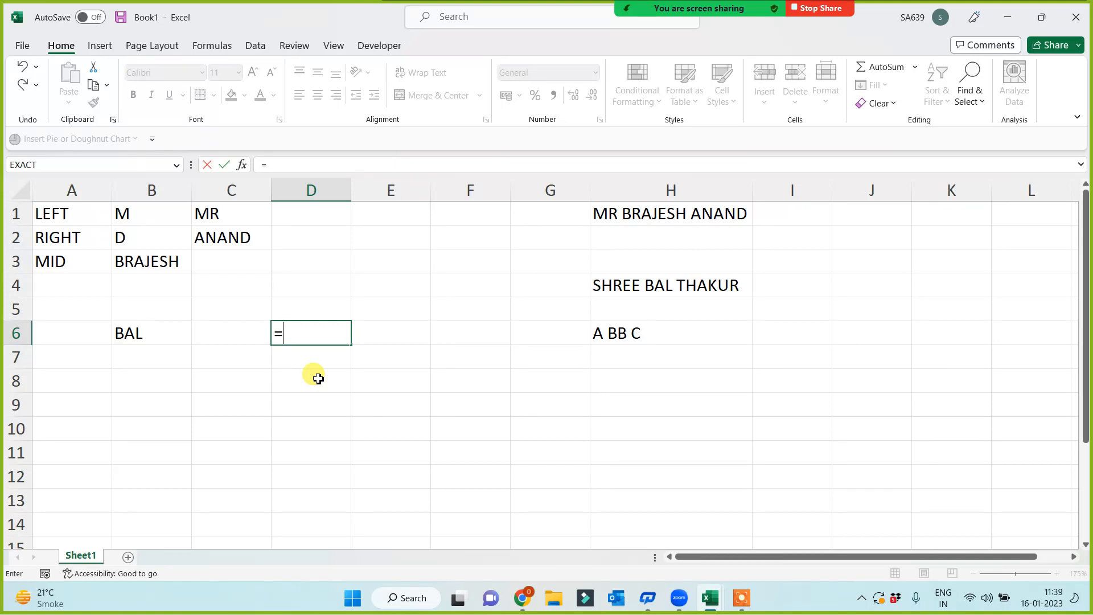
type("MID)")
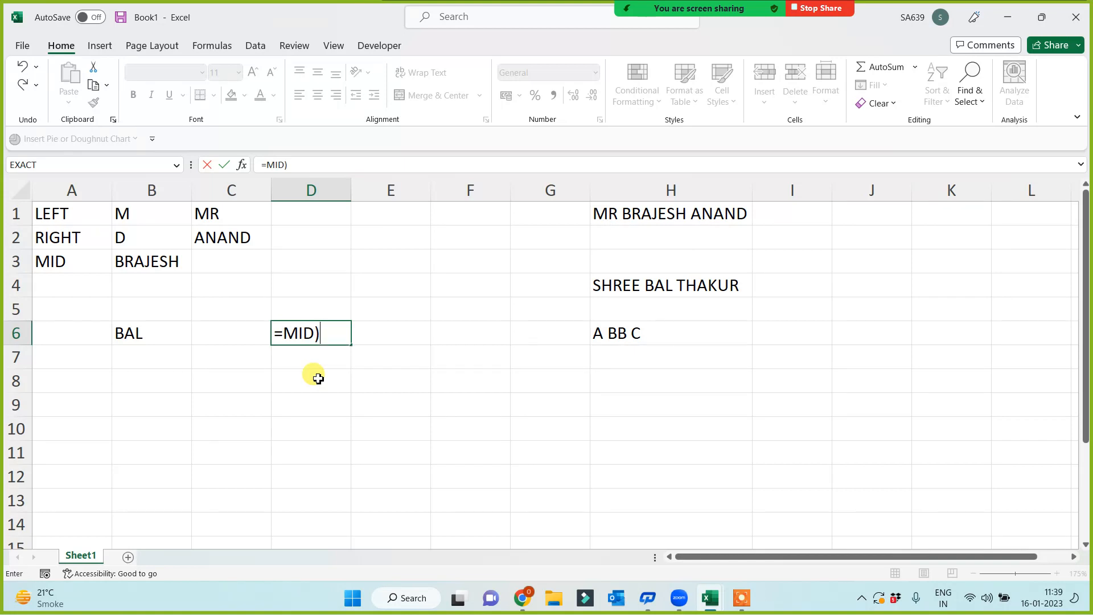
key("BackSpace")
type("(")
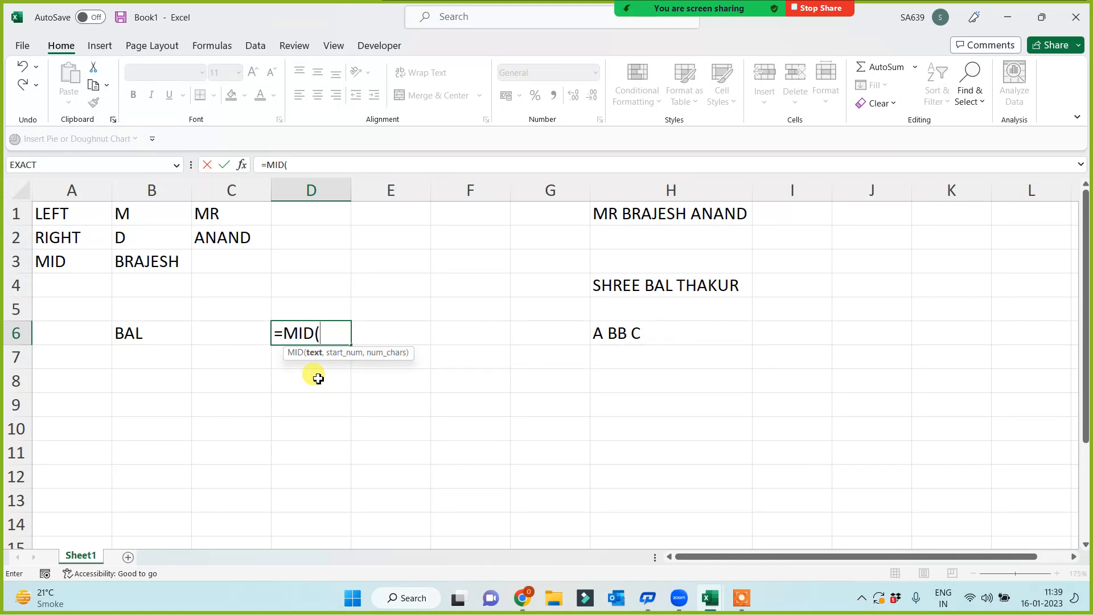
left_click(660, 335)
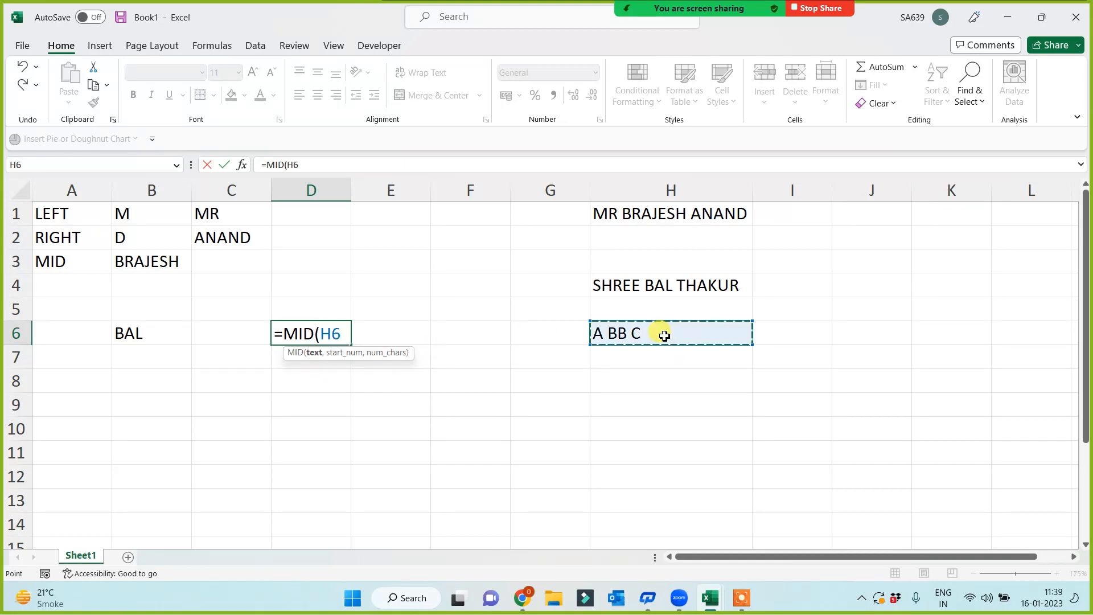
type(",")
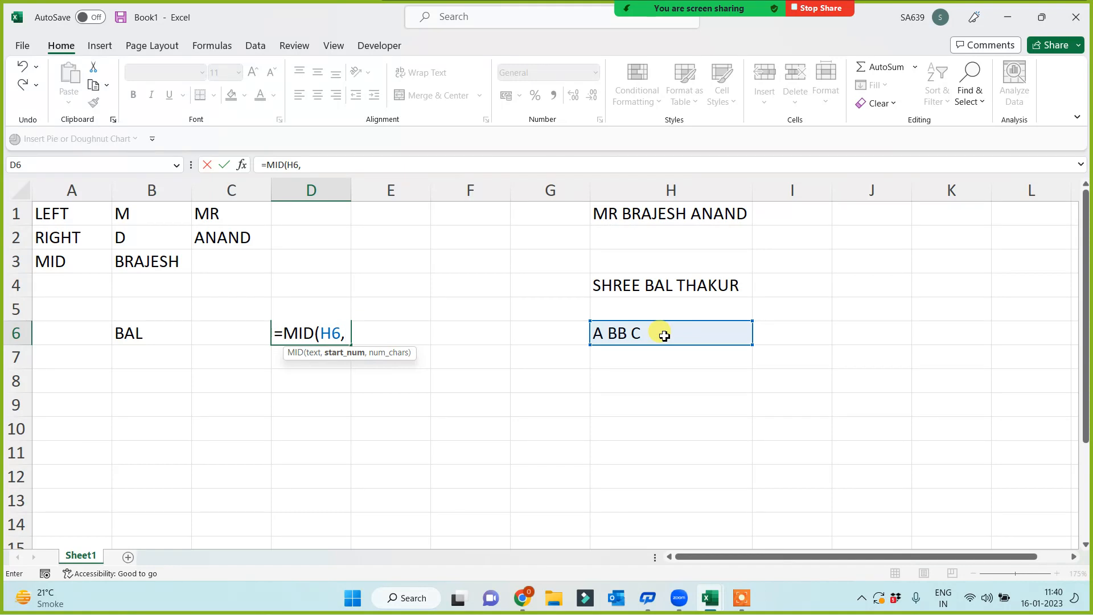
type("3,")
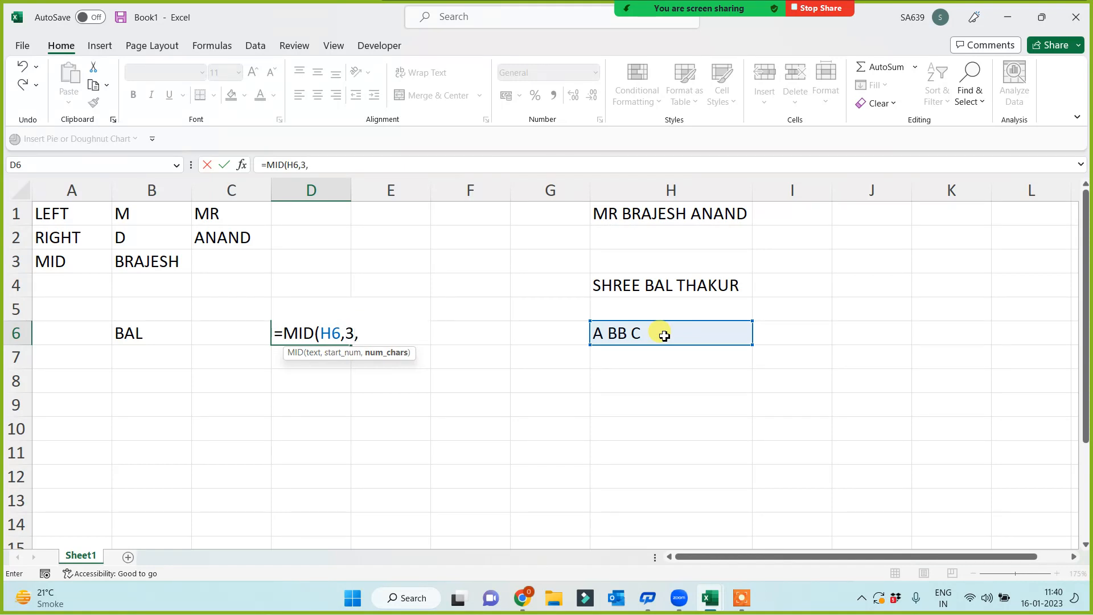
type("4)")
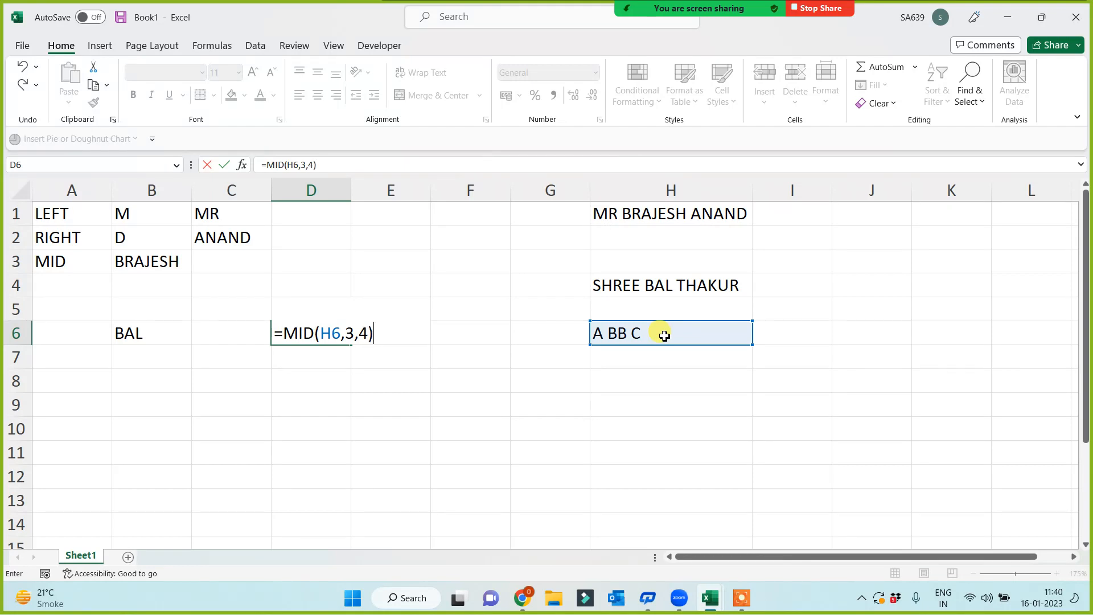
key("Return")
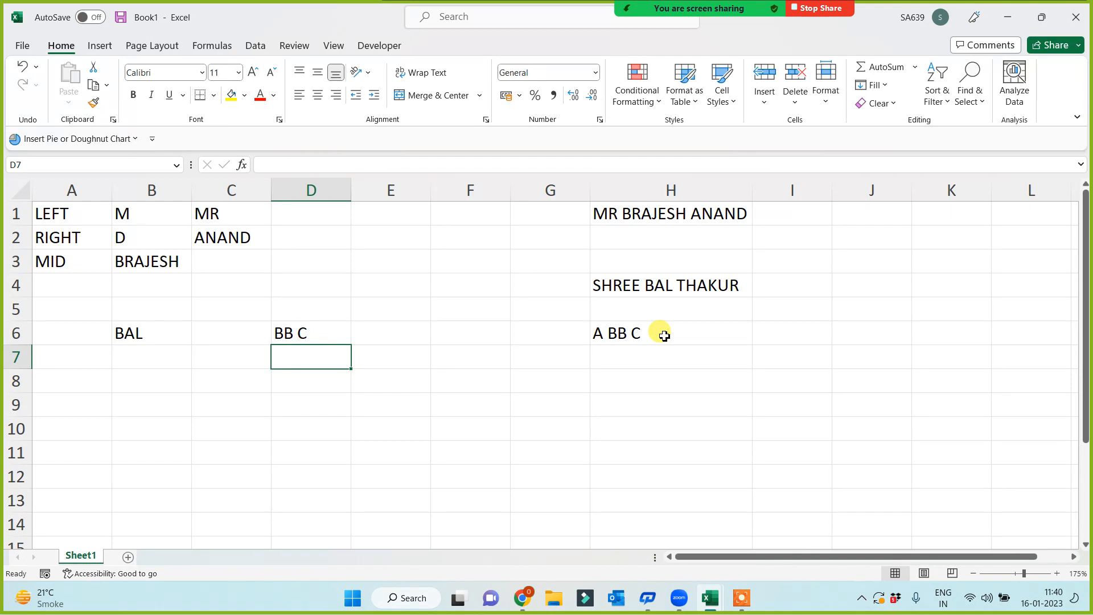
key("Up")
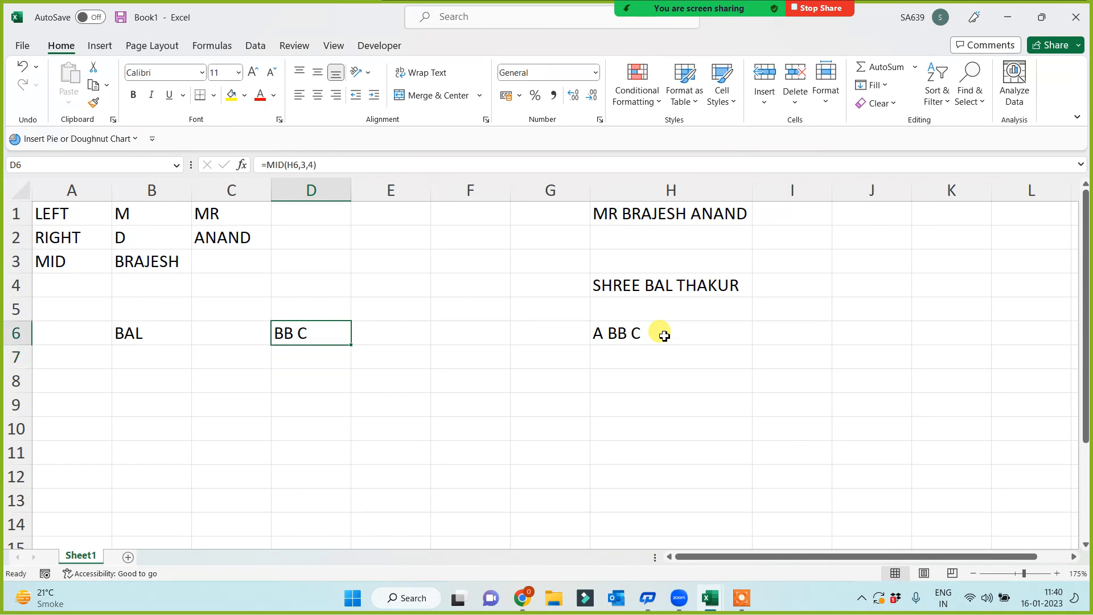
- Enter =MID(H6,3,2) in D8 to return BB, then compare it with D6's formula
left_click(318, 166)
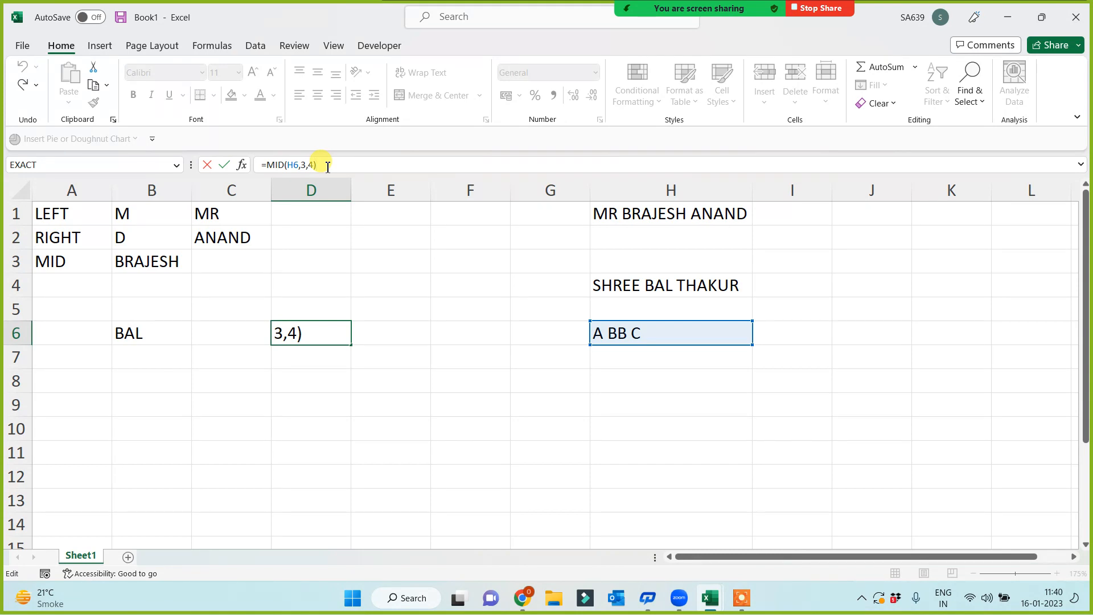
left_click(289, 382)
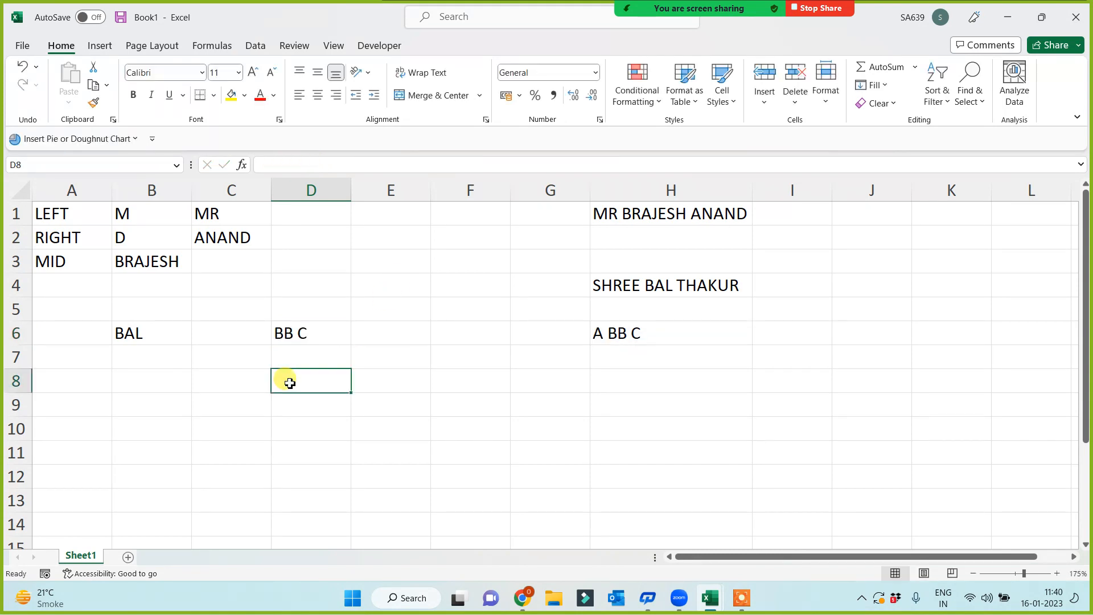
type("=")
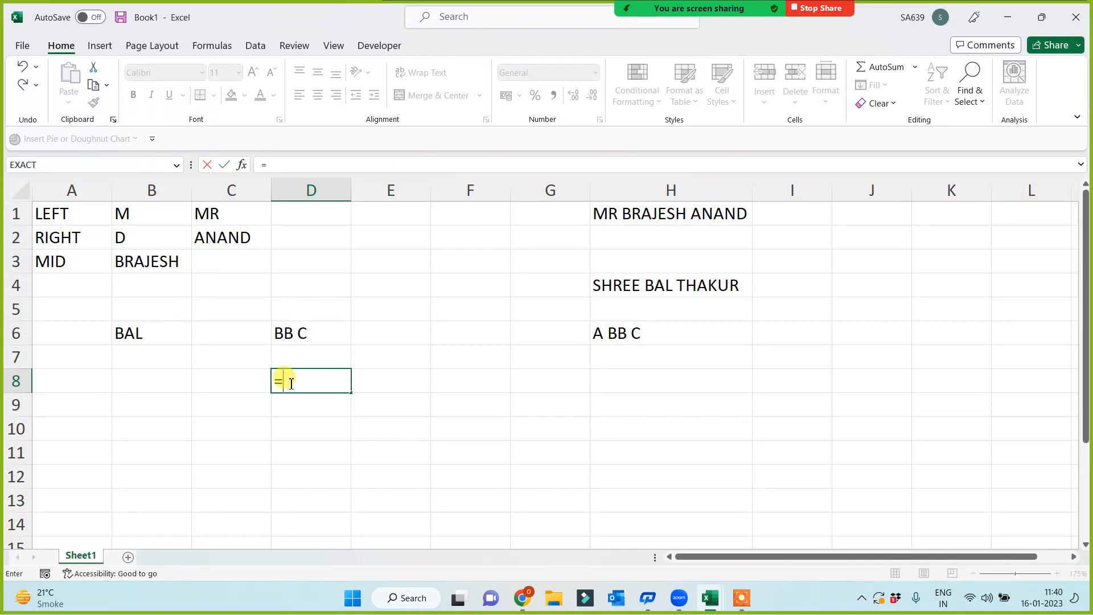
type("MID(")
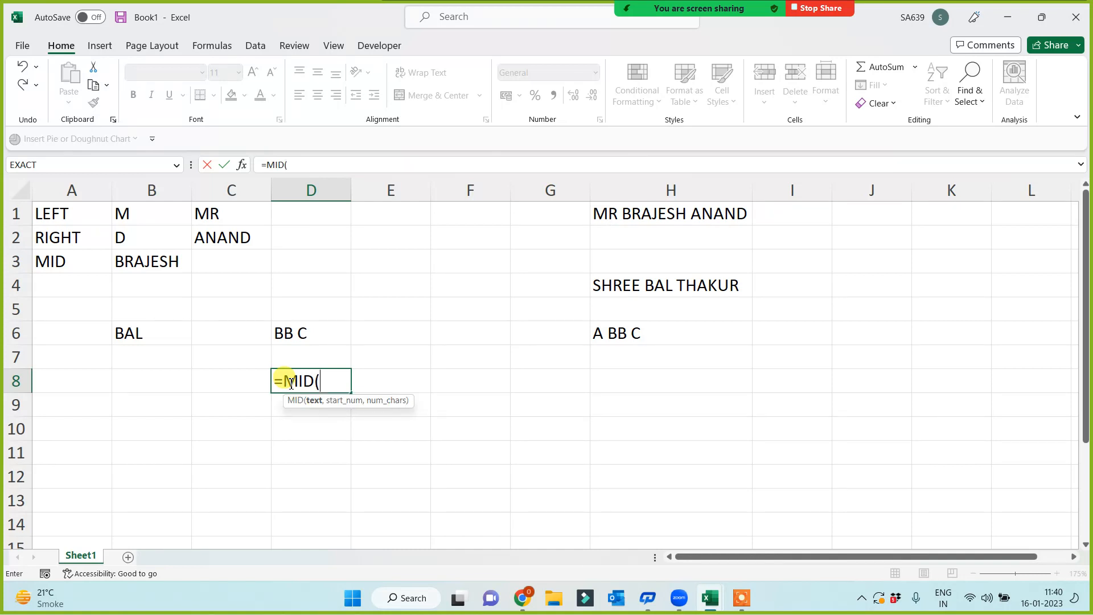
left_click(622, 333)
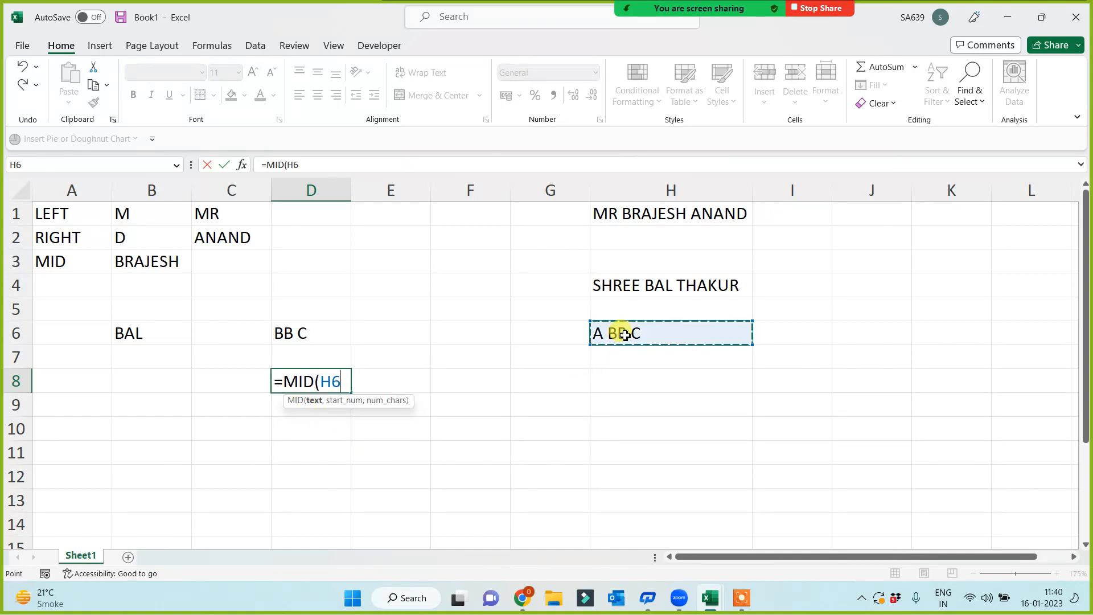
type(",")
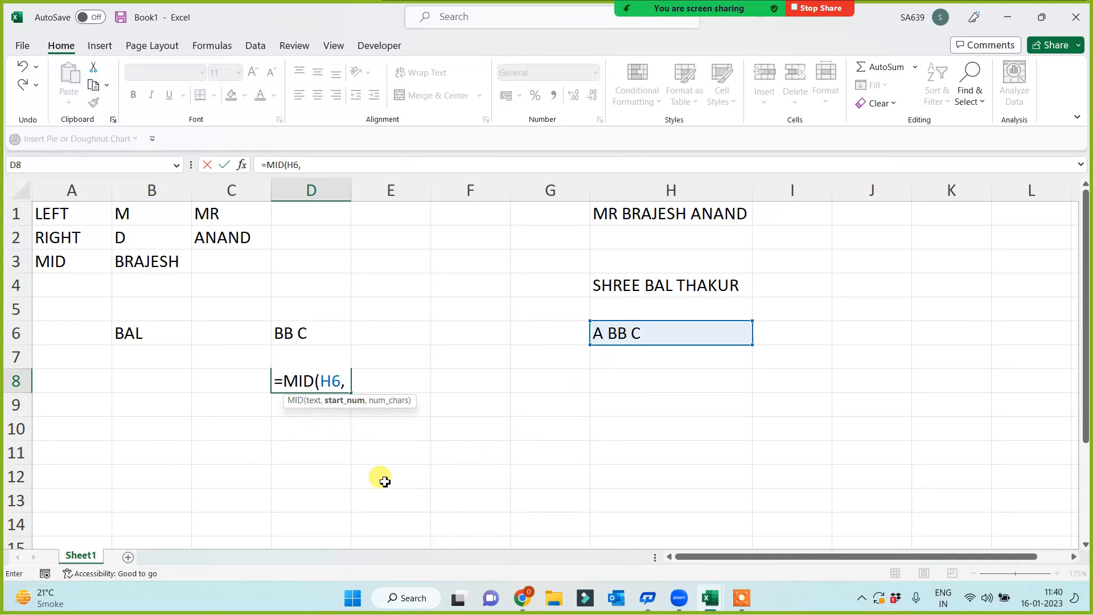
type("3,")
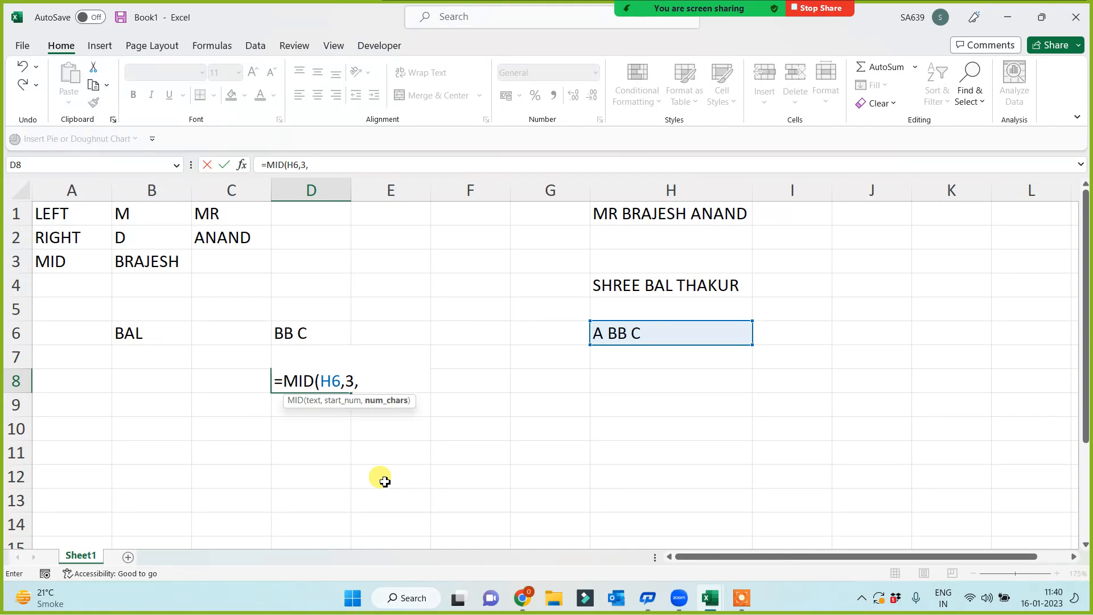
type("2)")
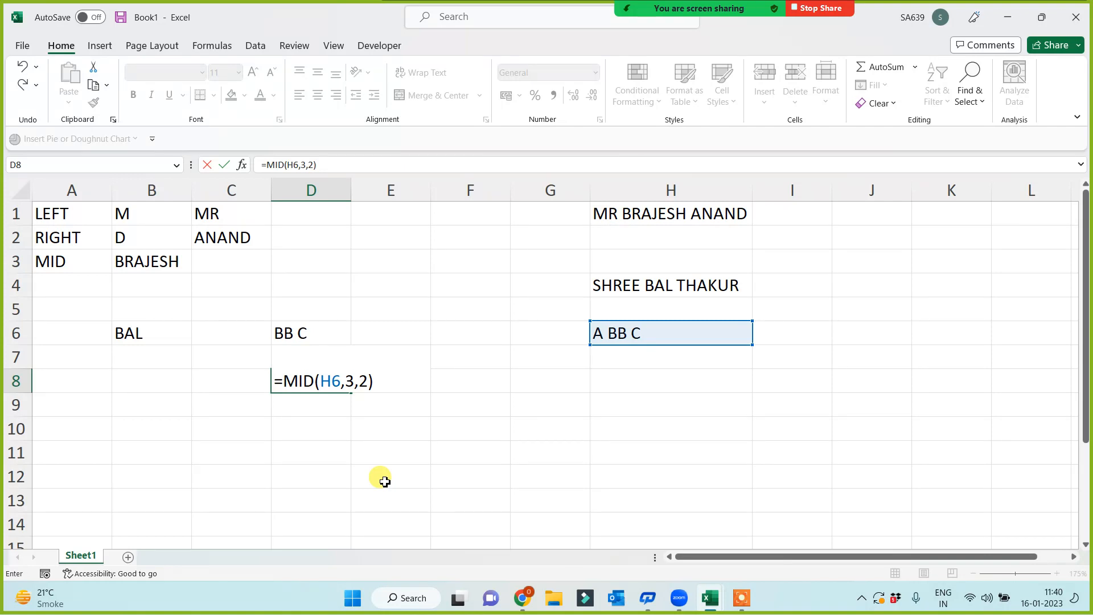
key("Return")
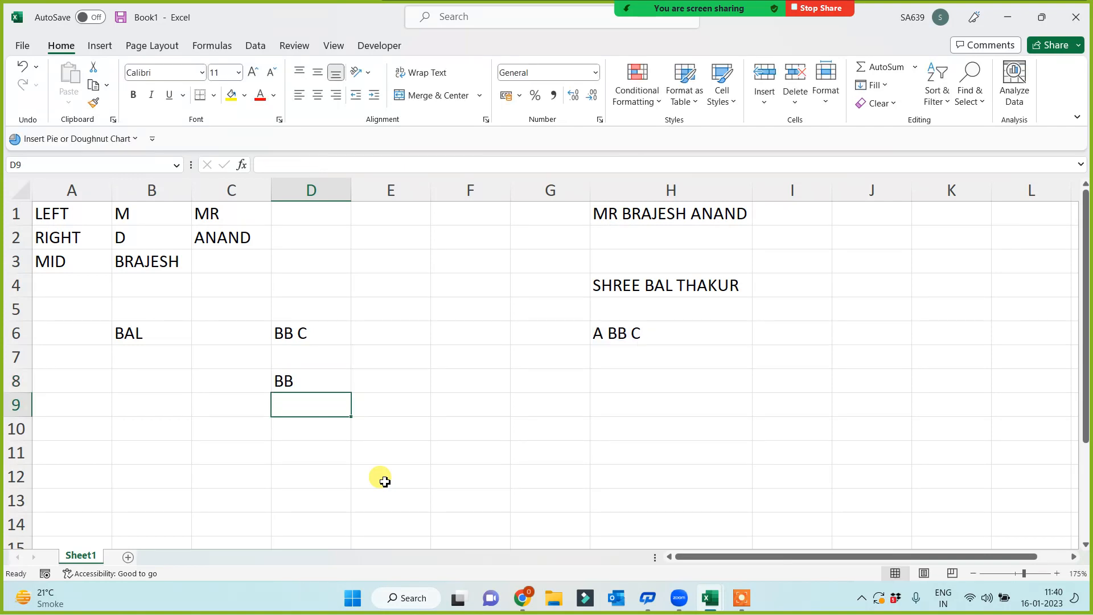
left_click(285, 368)
left_click(313, 332)
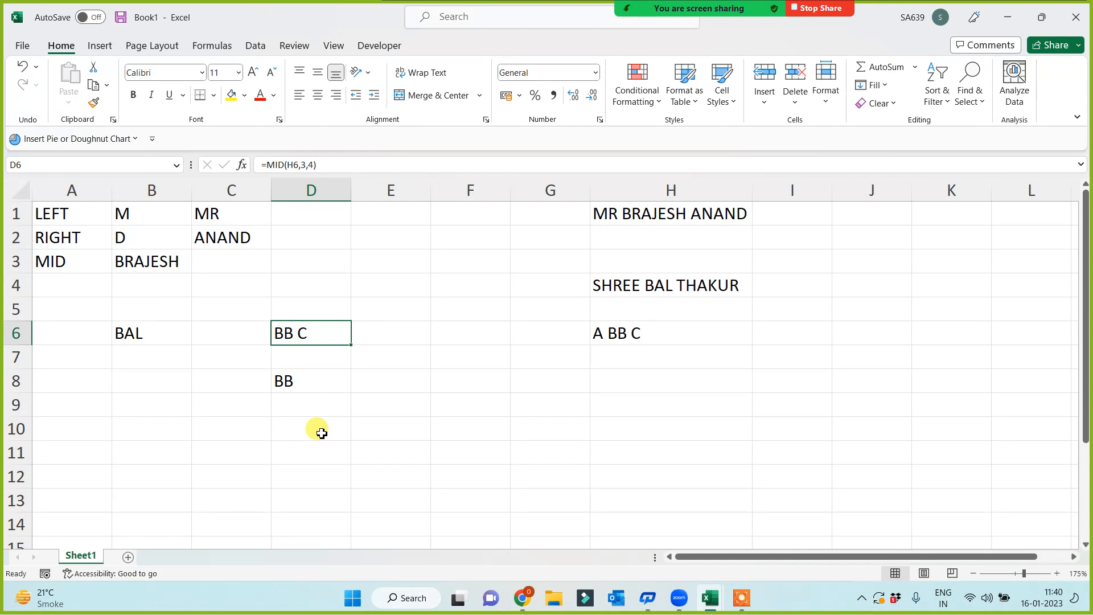
- Fill the LEFT, RIGHT and MID labels in A1:A3 yellow
left_click(298, 447)
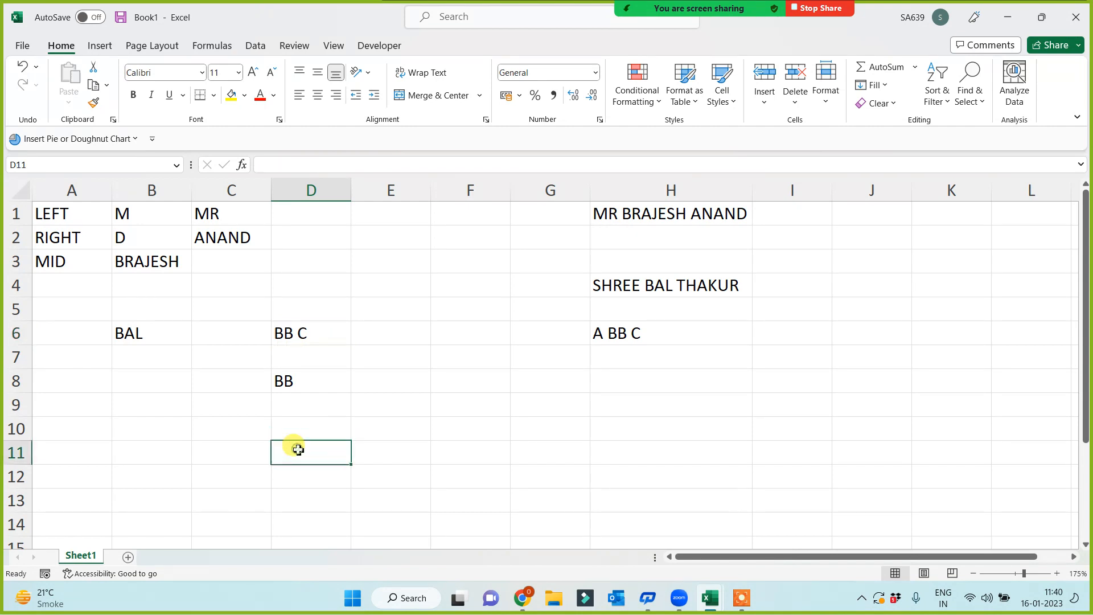
left_click_drag(63, 214, 49, 268)
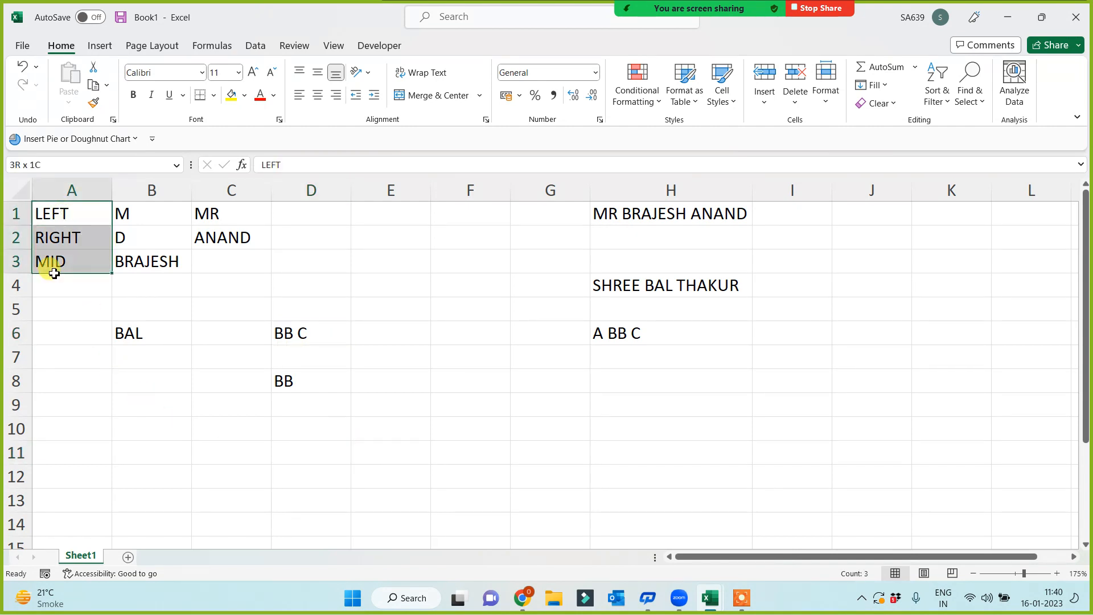
left_click(232, 96)
left_click(74, 424)
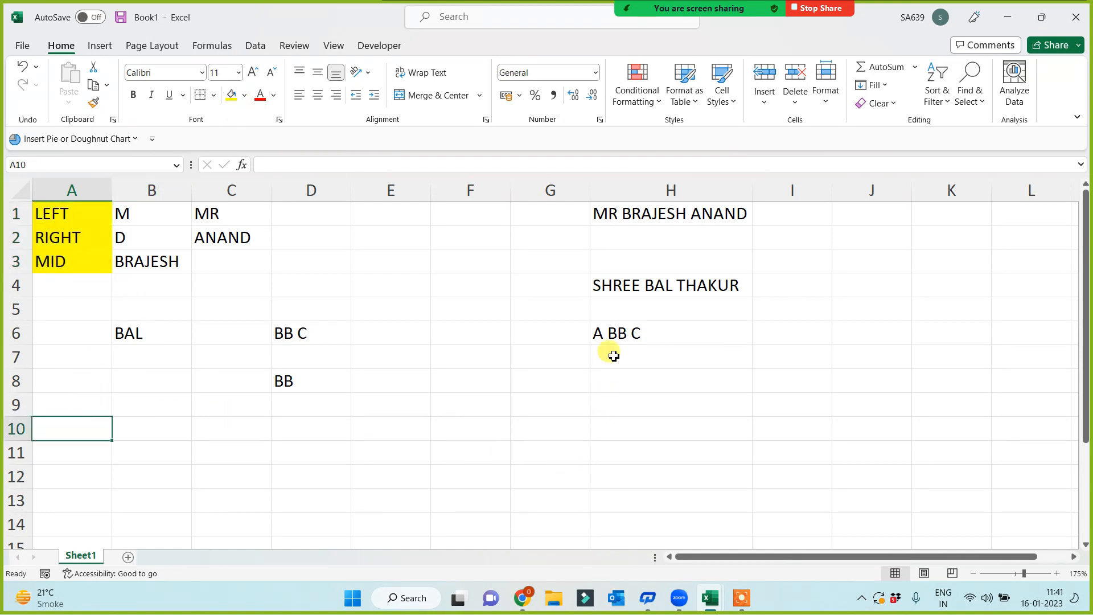
- Review D8's MID formula against the A BB C text in H6, leaving it unchanged
left_click(606, 331)
left_click(287, 379)
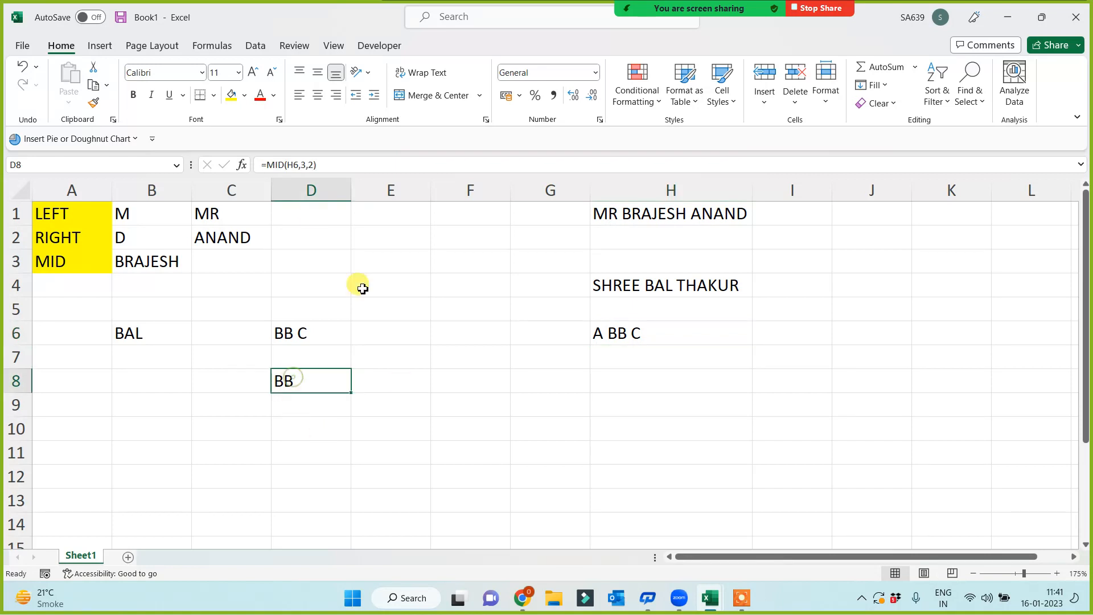
left_click(305, 164)
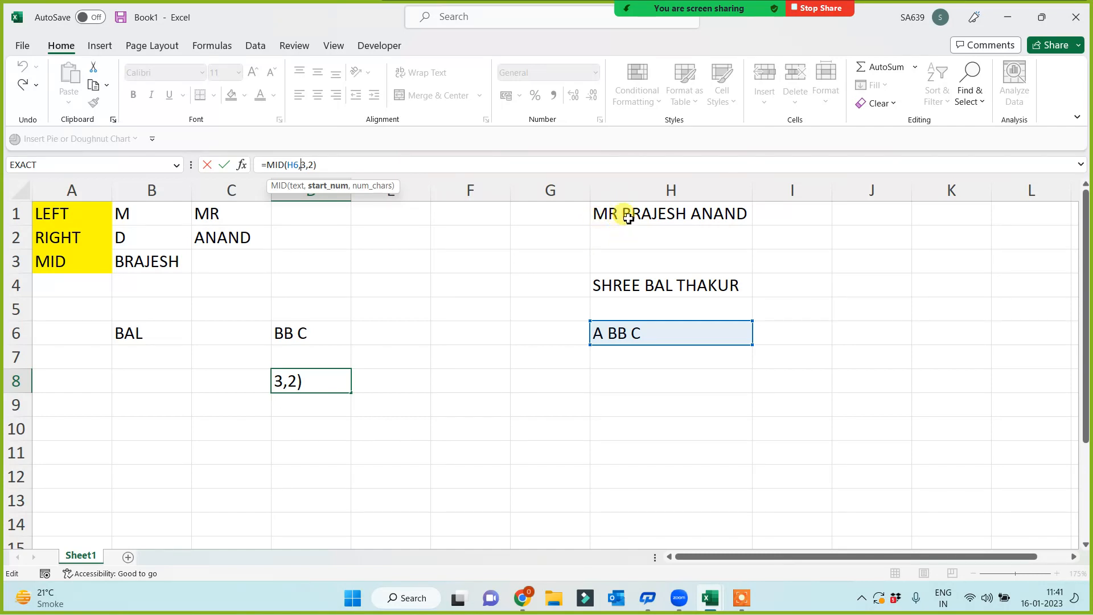
key("ctrl+Return")
left_click(615, 337)
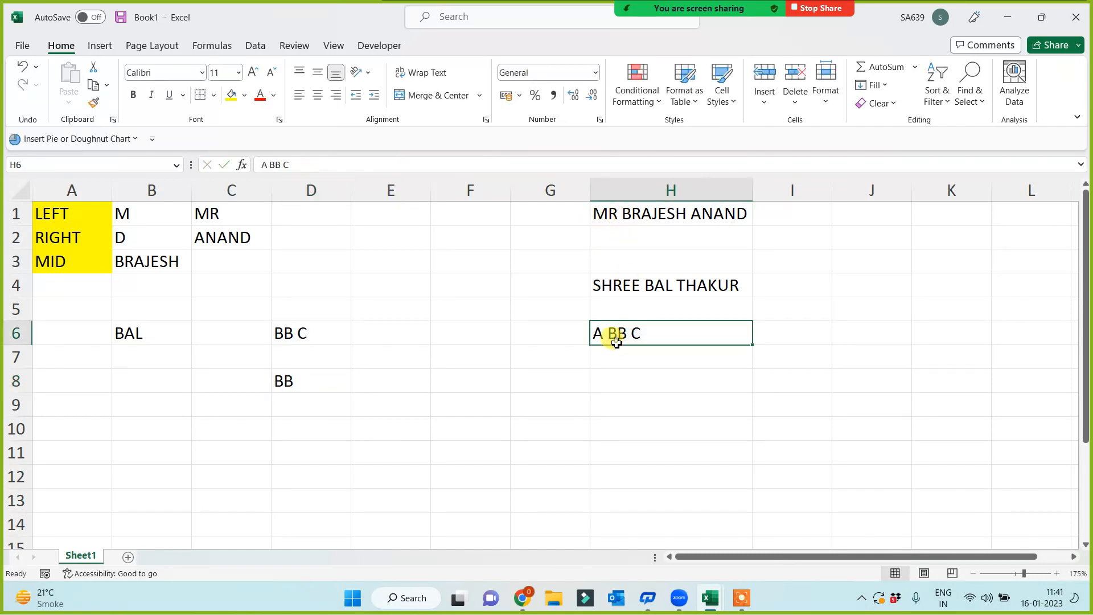
left_click(287, 384)
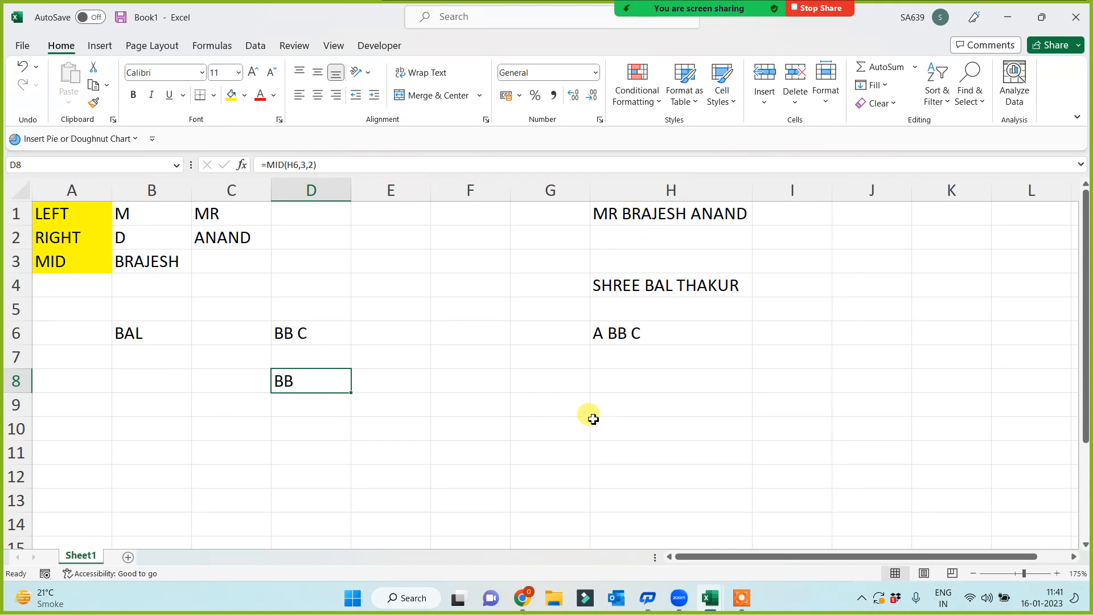
- Enter the number 444666777 in H8
left_click(632, 385)
type("444")
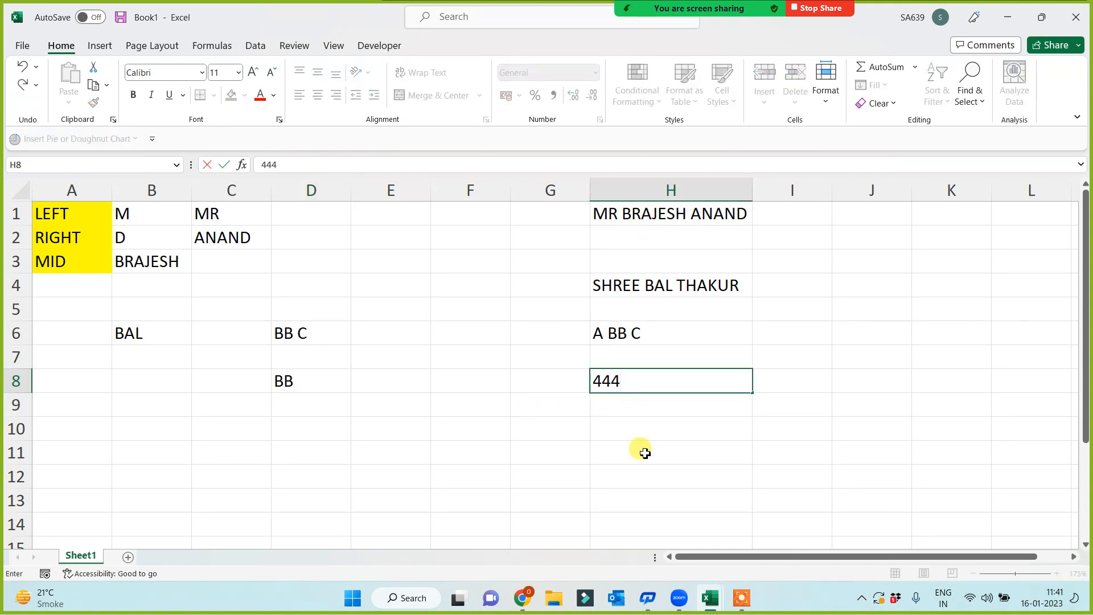
type("666777")
left_click(649, 447)
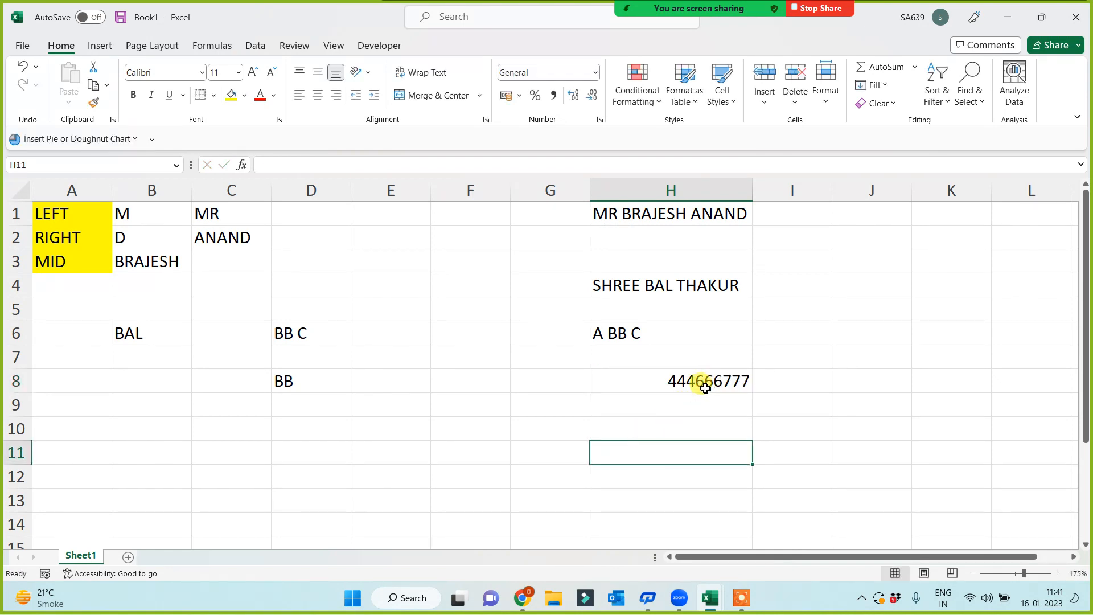
- In F8, enter a MID formula on H8 taking 3 characters from position 6 (677)
left_click(445, 378)
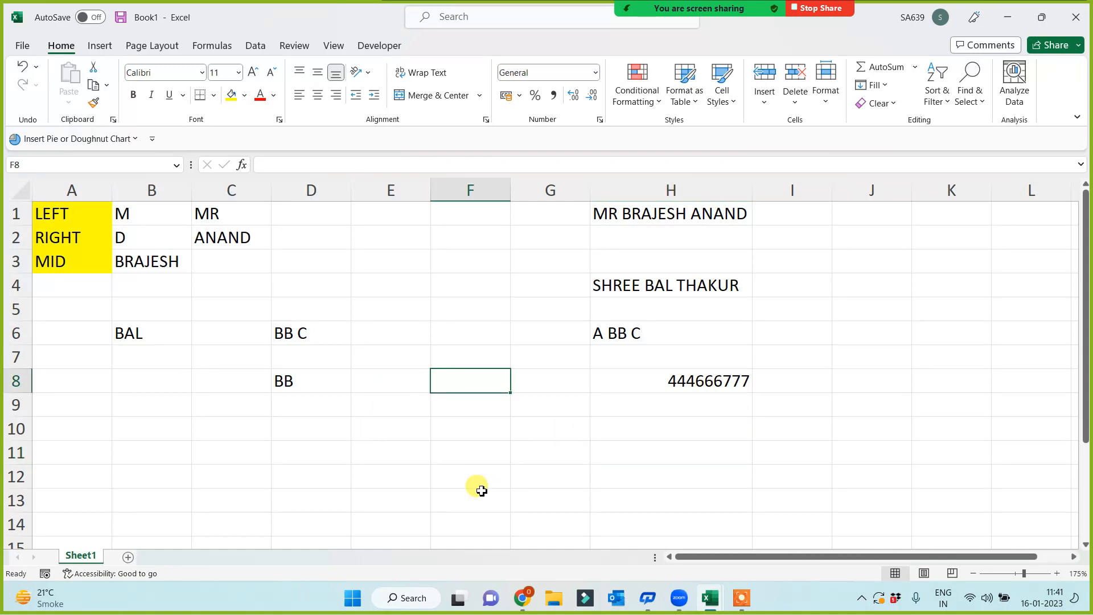
type("=MID(")
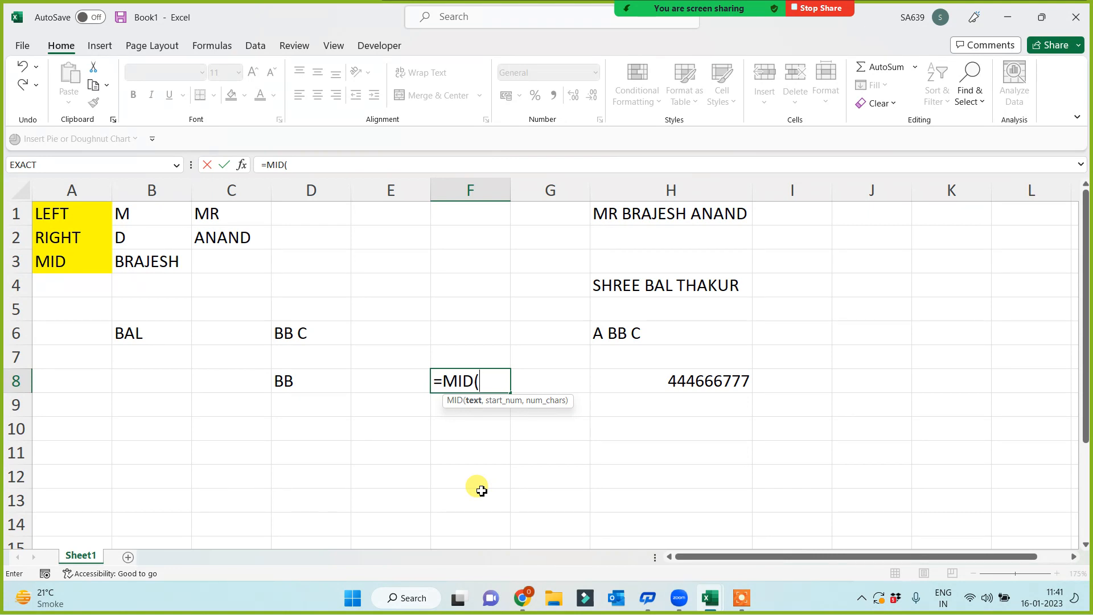
left_click(660, 380)
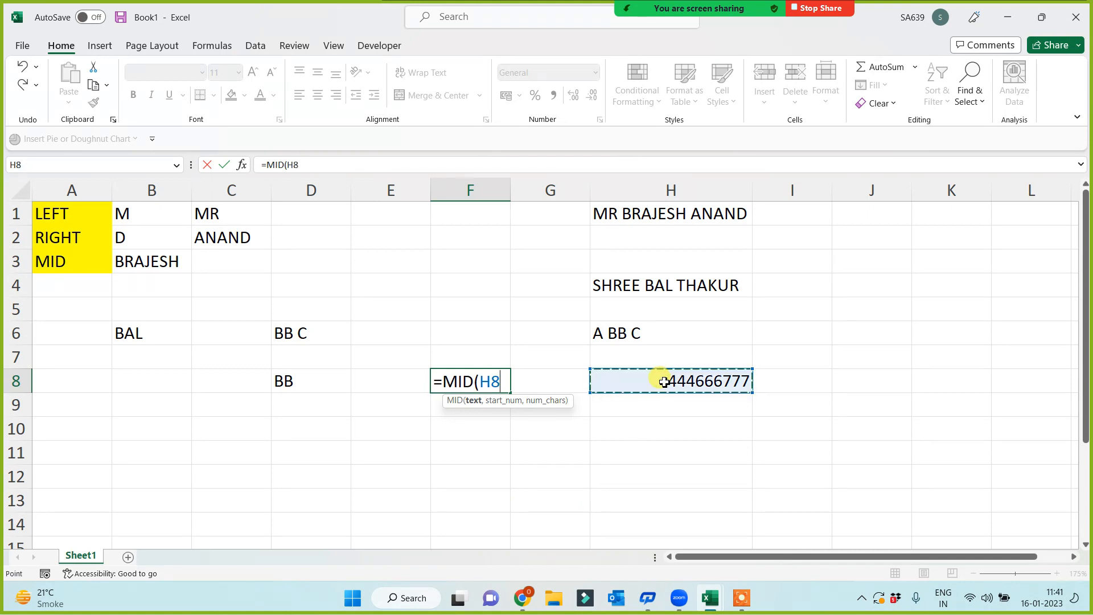
type(",")
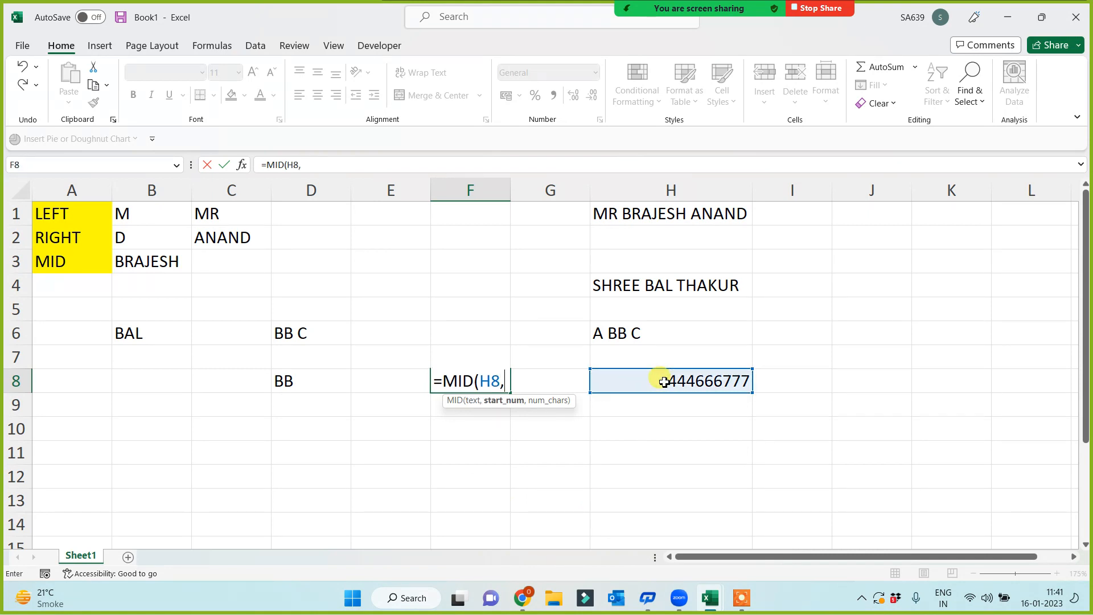
type("6,")
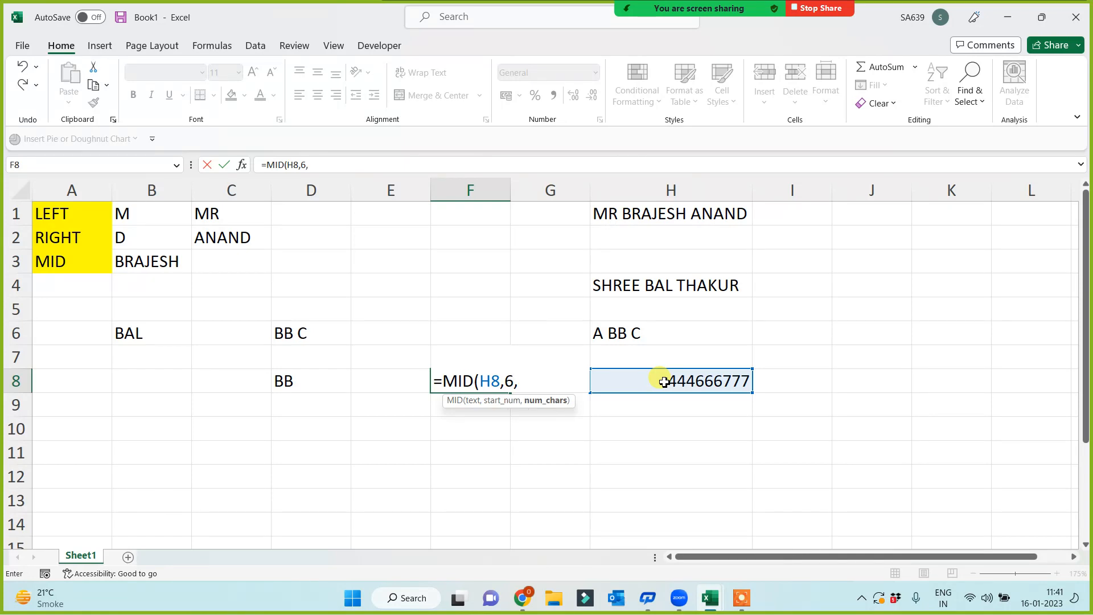
type("3")
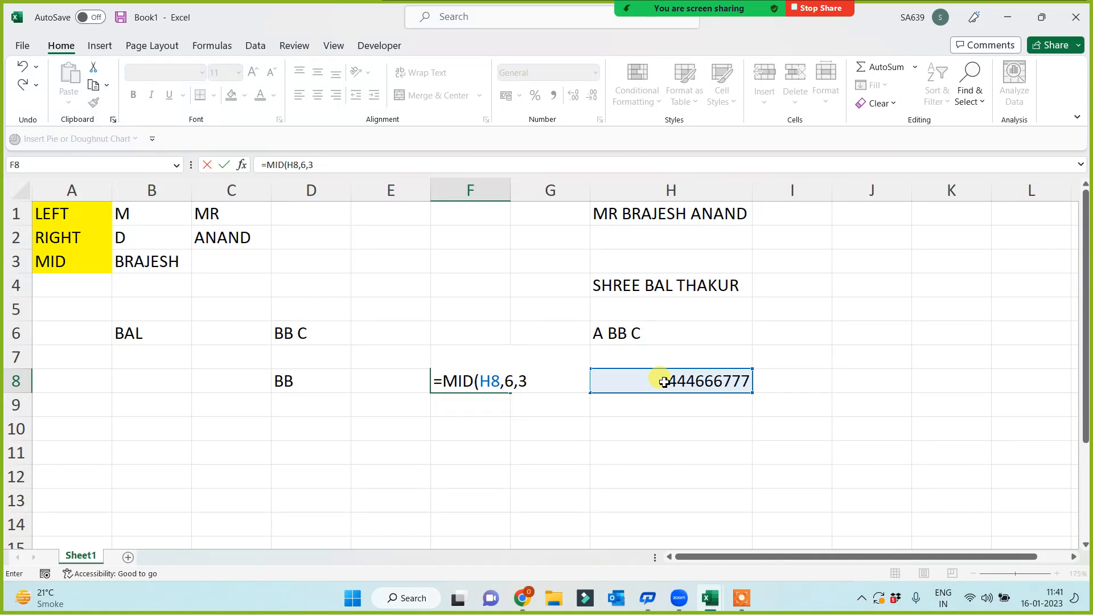
key("Return")
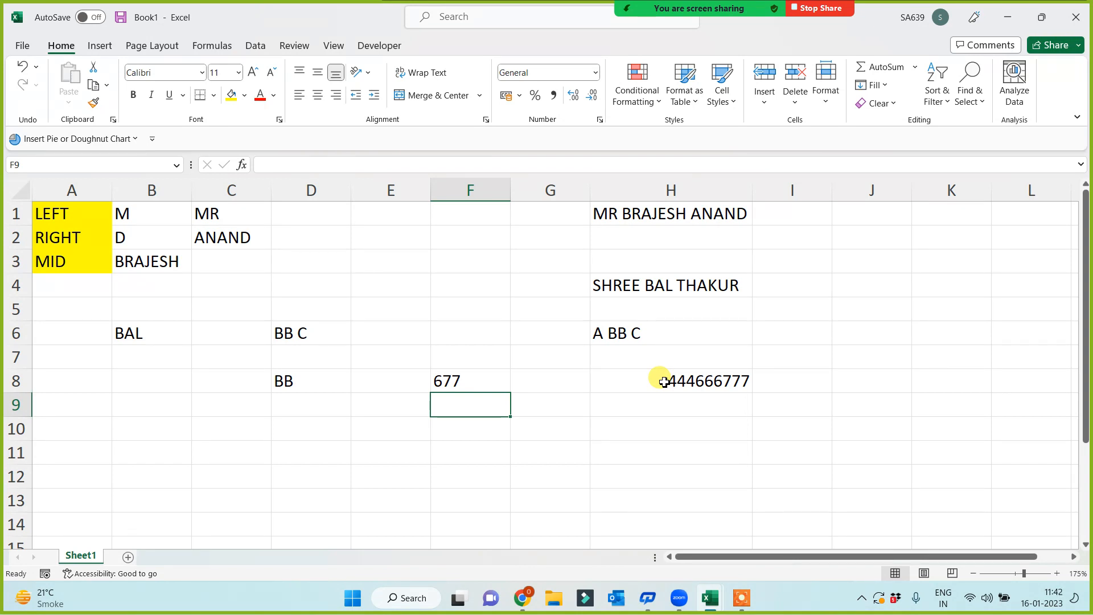
- Enter =MID(H8,4,3) in F10 to return 666
left_click(474, 428)
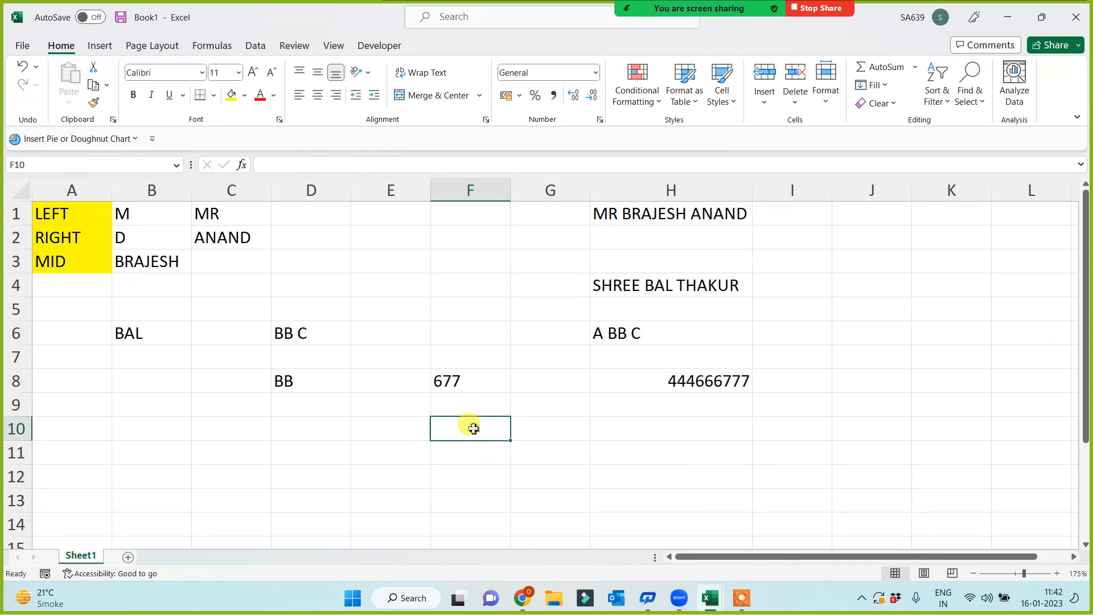
type("=MID")
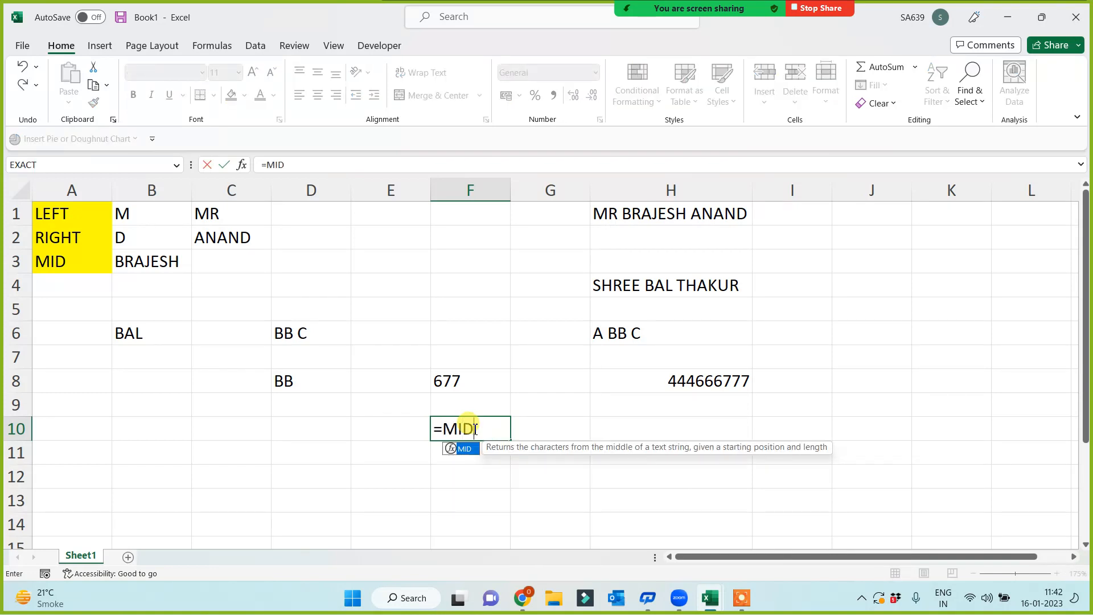
type("(")
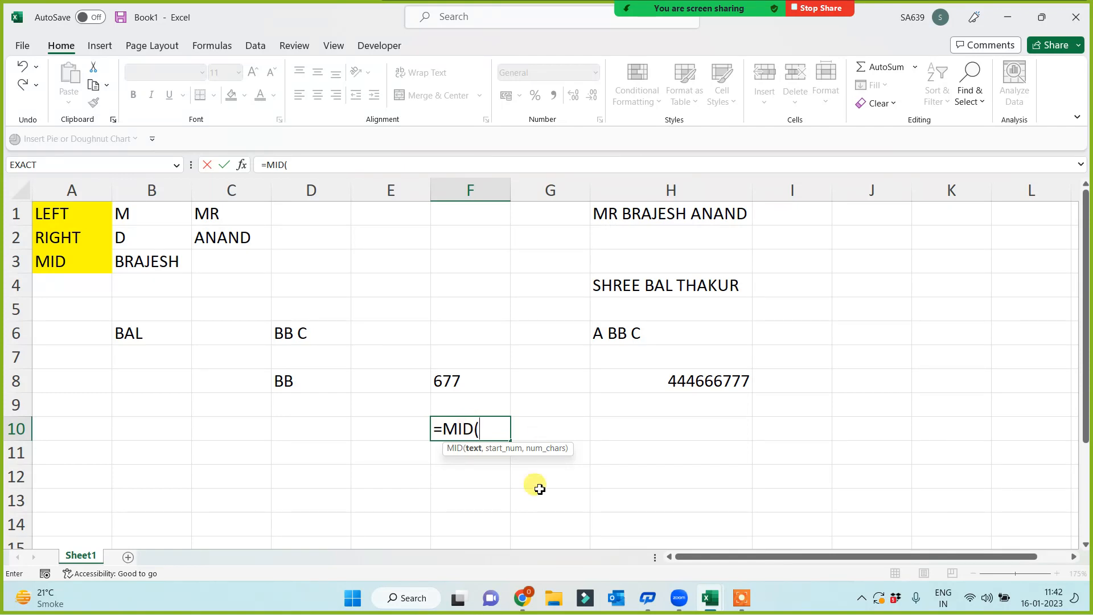
left_click(702, 380)
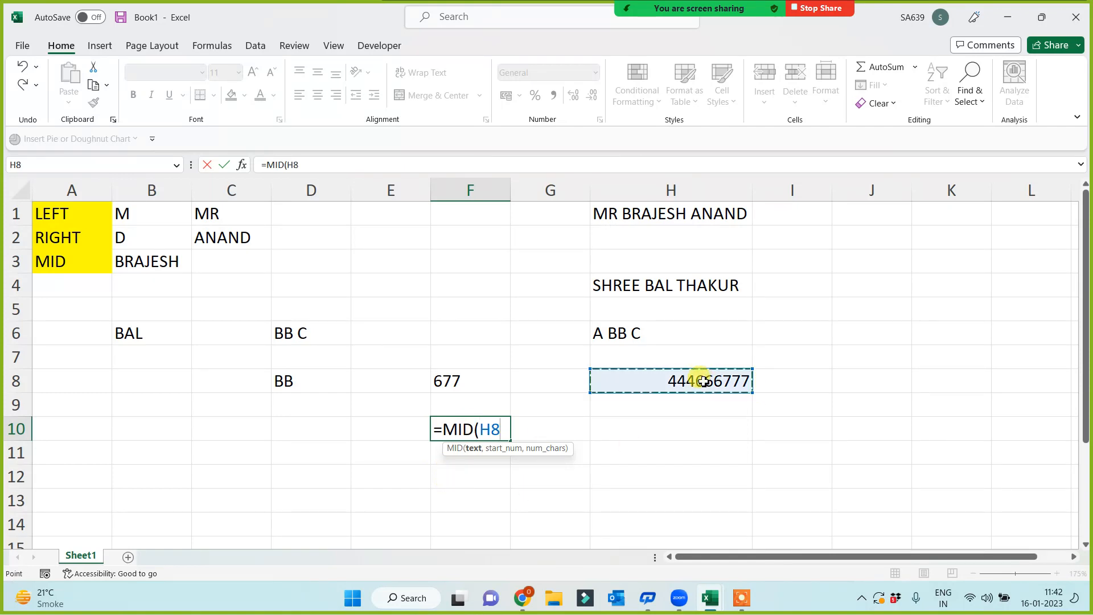
type(",")
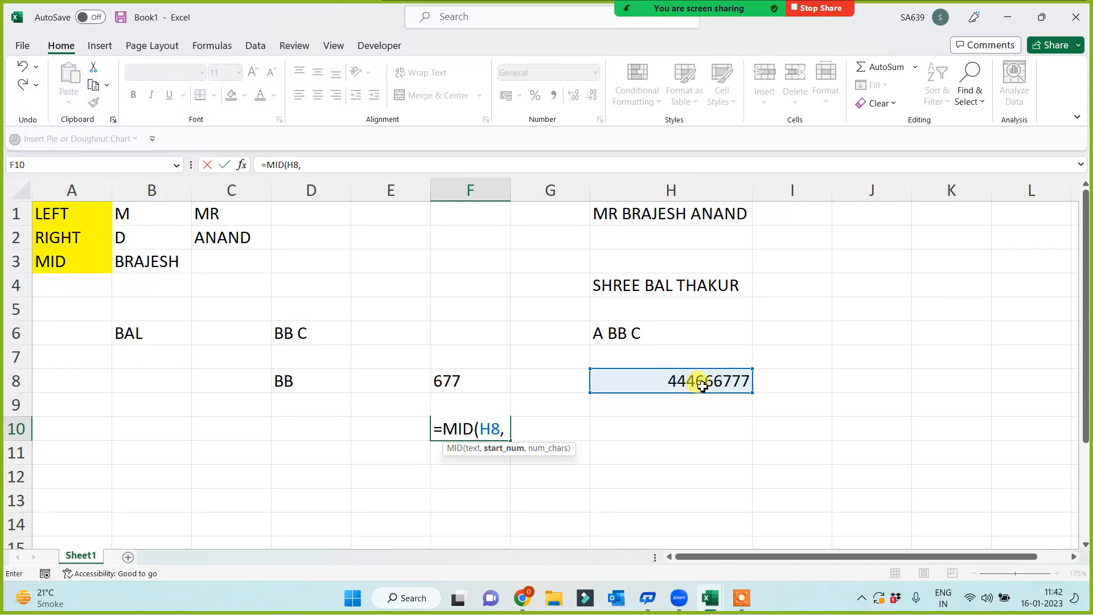
type("4,")
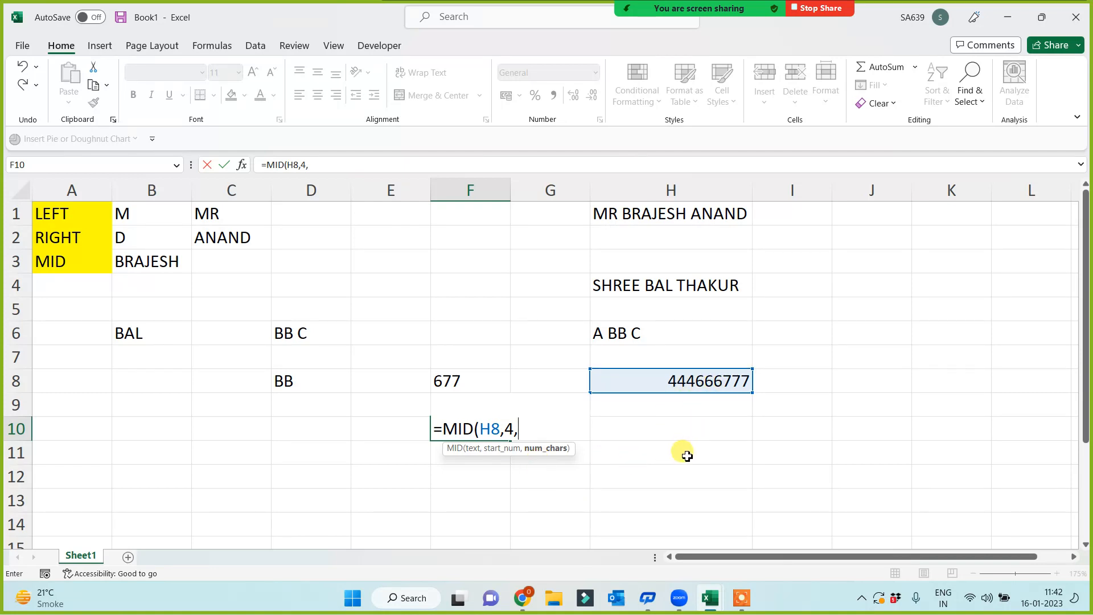
type("3)")
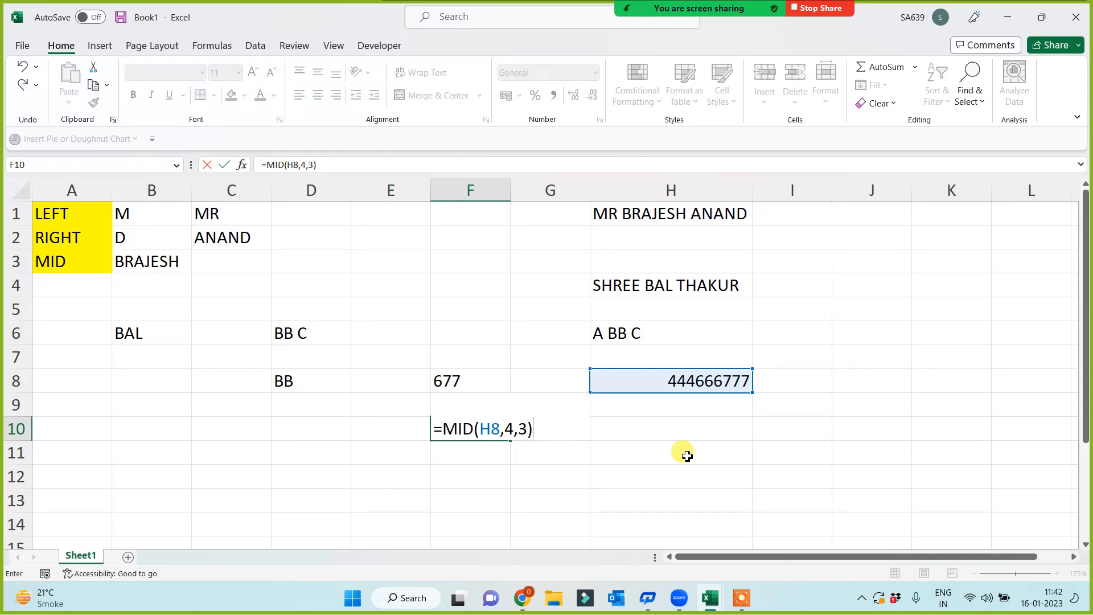
key("Return")
left_click(652, 215)
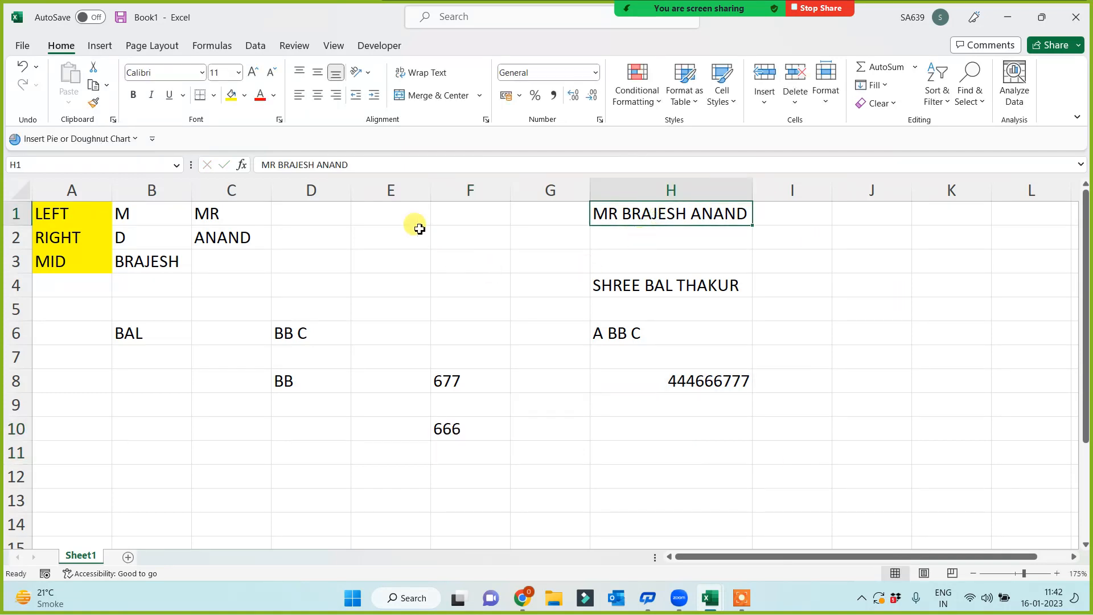
left_click(403, 215)
type("=MID")
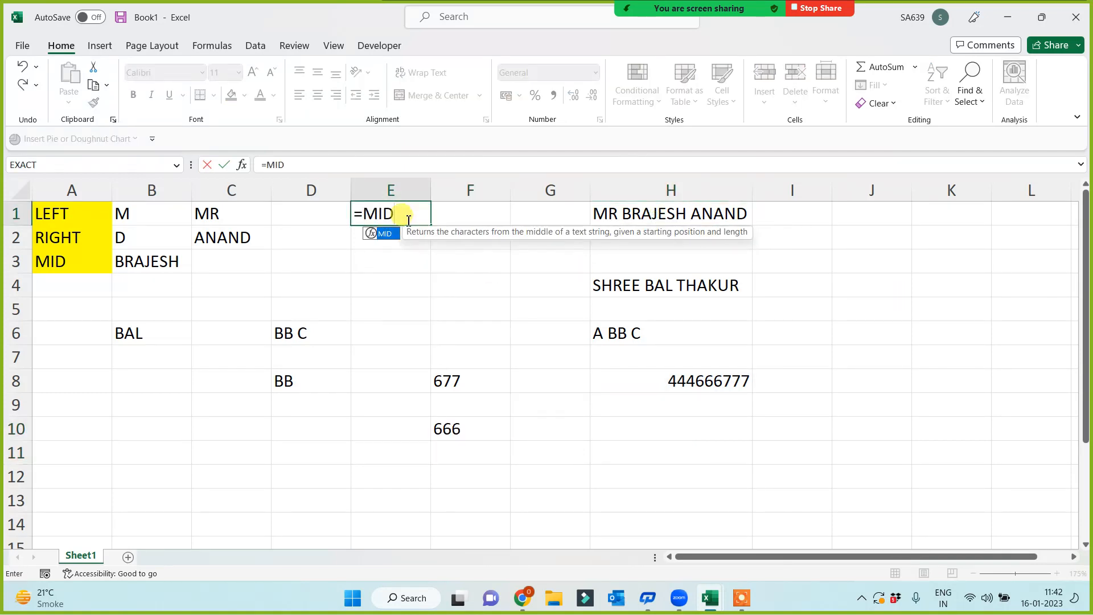
type("(")
left_click(633, 211)
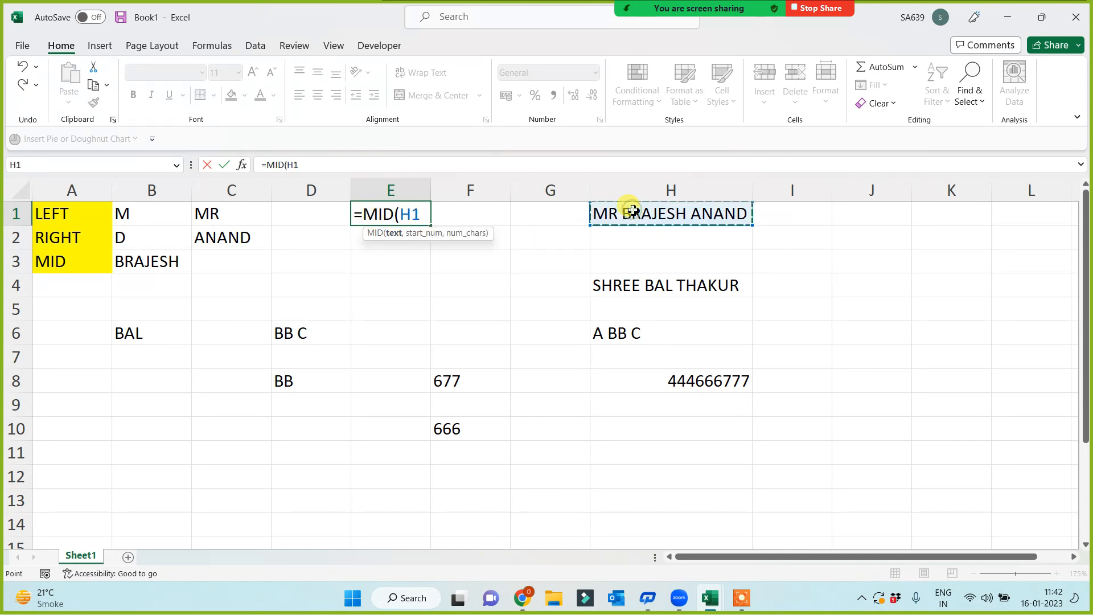
type(",")
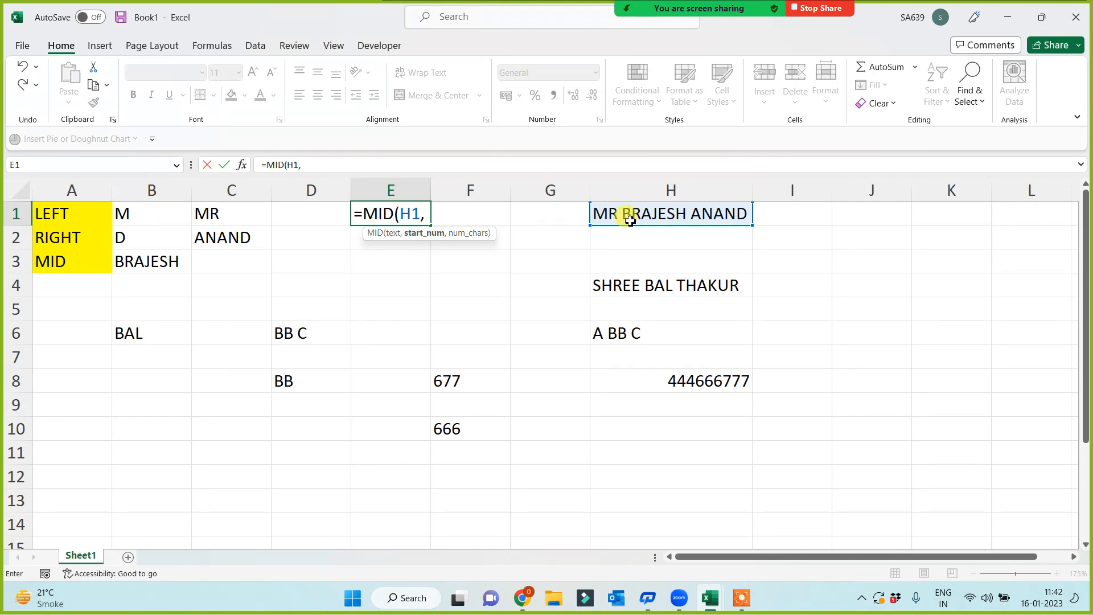
type("4,")
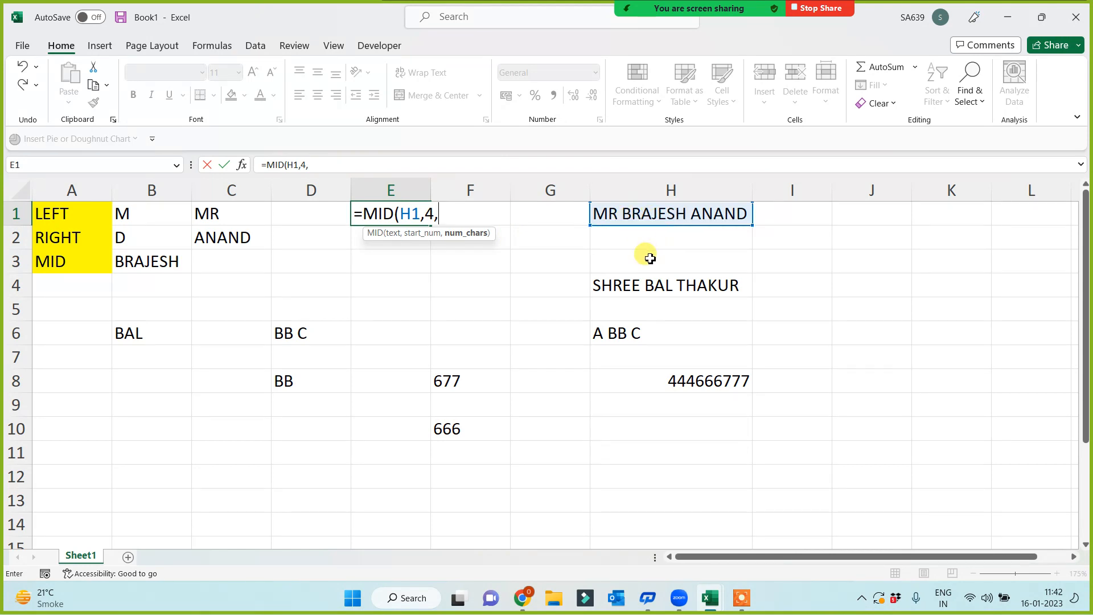
type("7)")
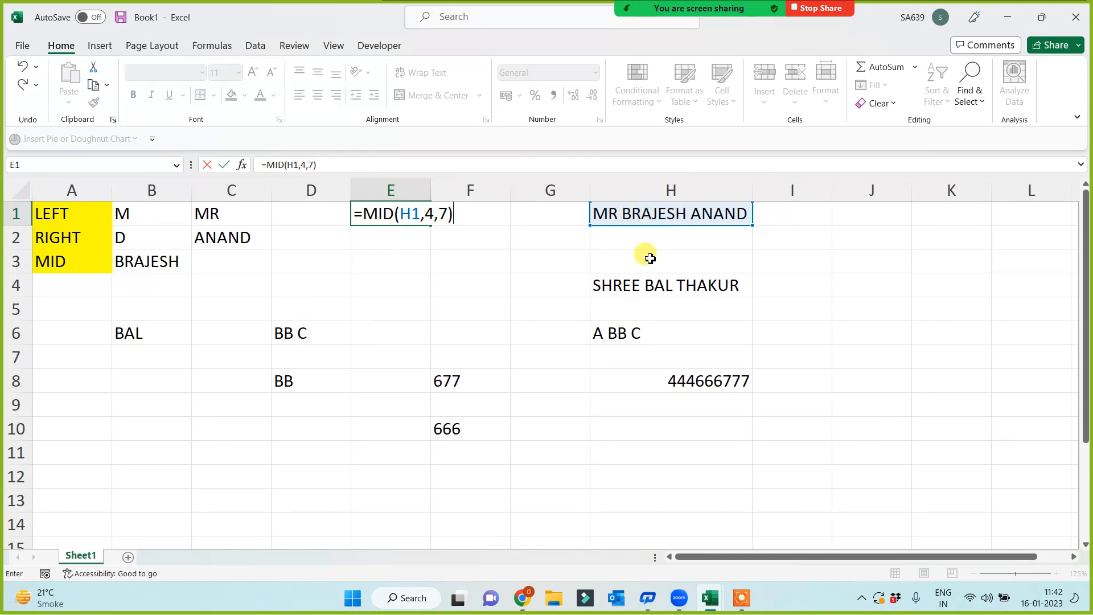
key("Return")
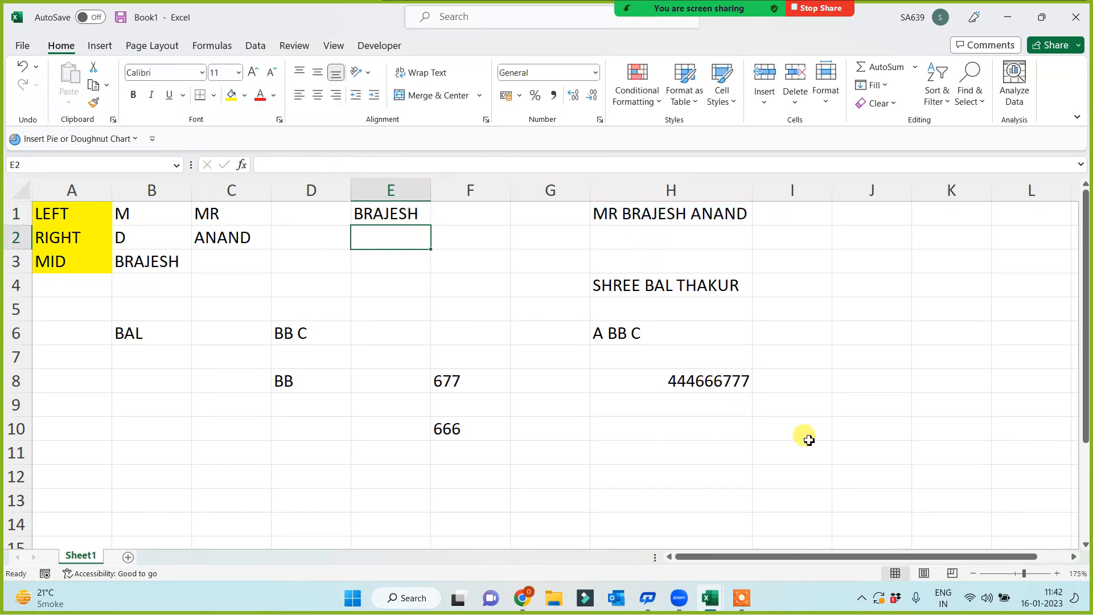
left_click(669, 430)
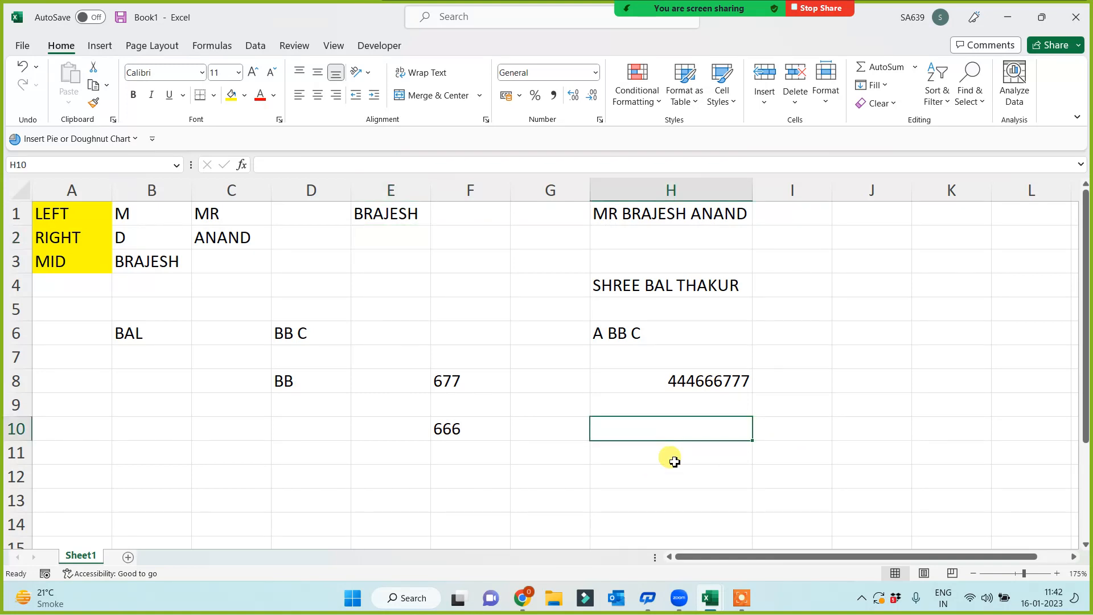
- Enter the sample text 'AA BB CC' in H10
type("AA")
type("B")
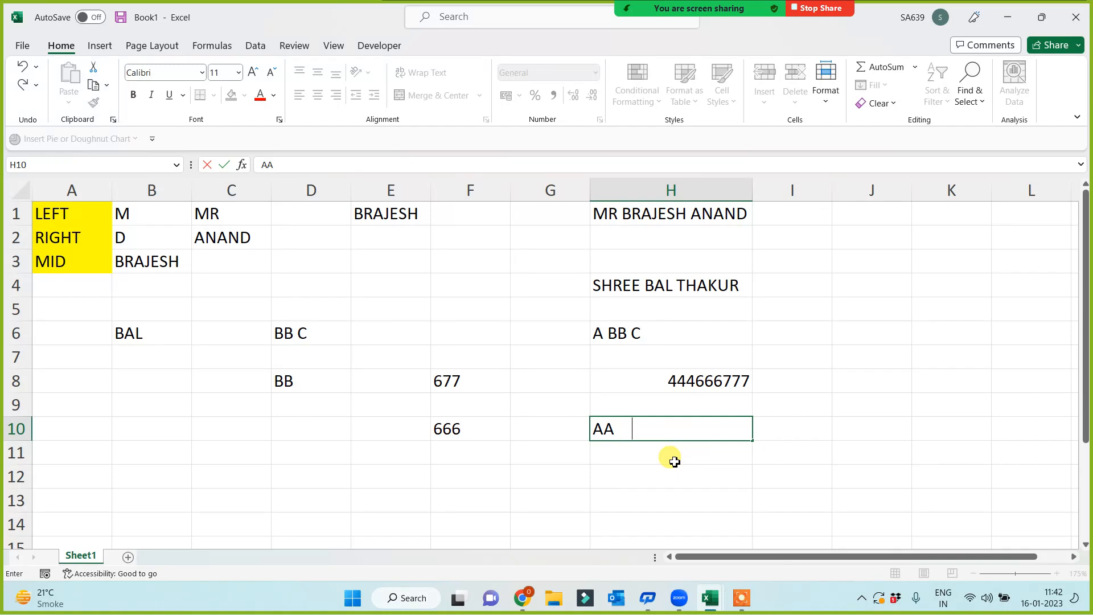
key("BackSpace")
key("BackSpace")
key("BackSpace")
type("BB CCC")
key("BackSpace")
key("Return")
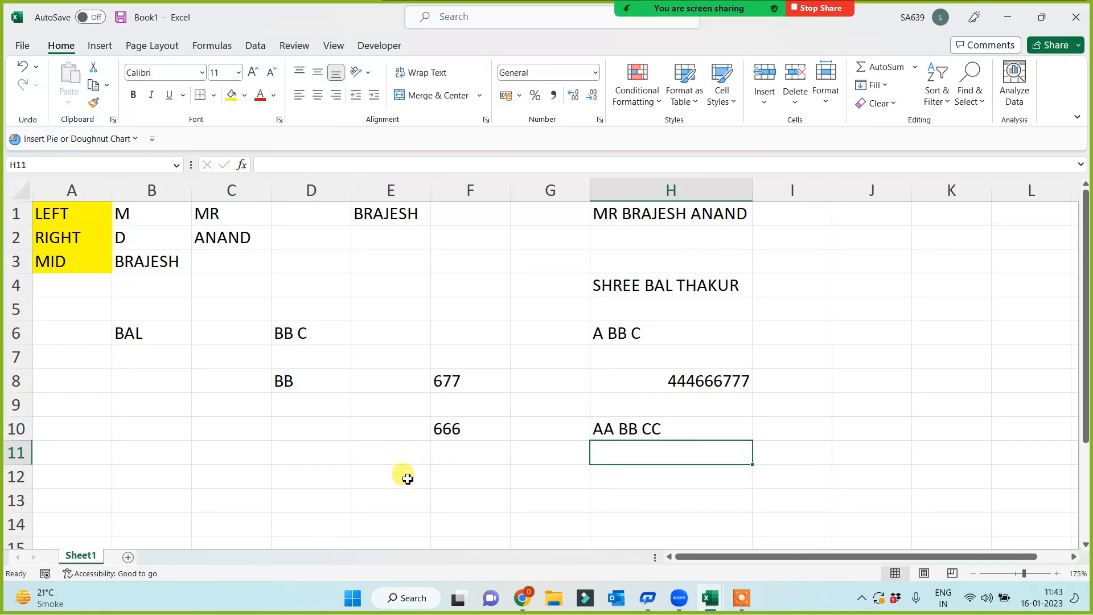
- Enter =MID(H10,4,2) in D10 to extract BB
left_click(323, 454)
key("Up")
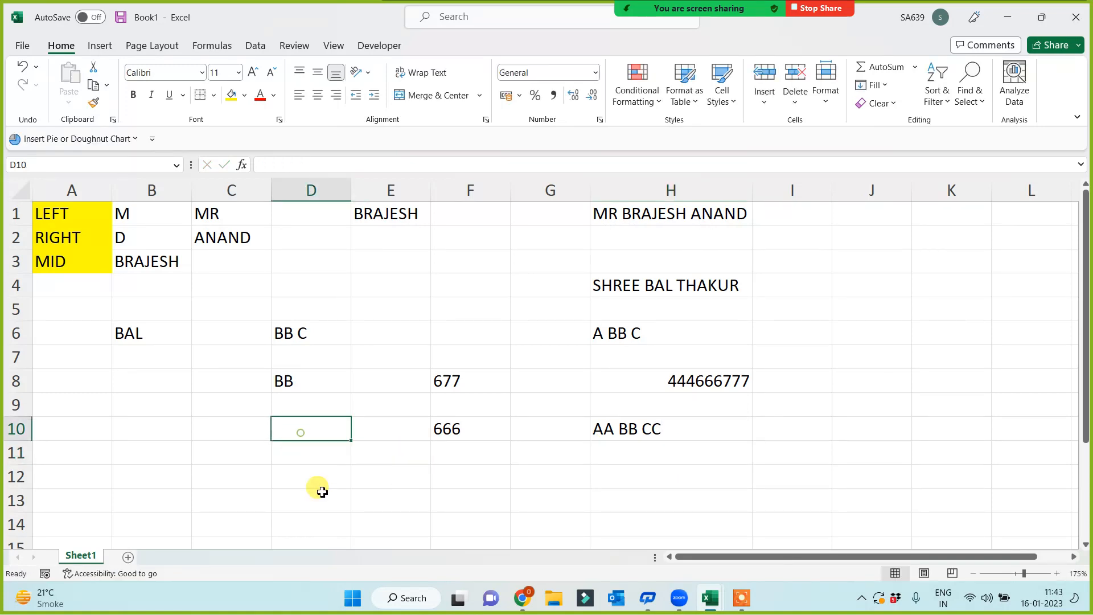
type("=")
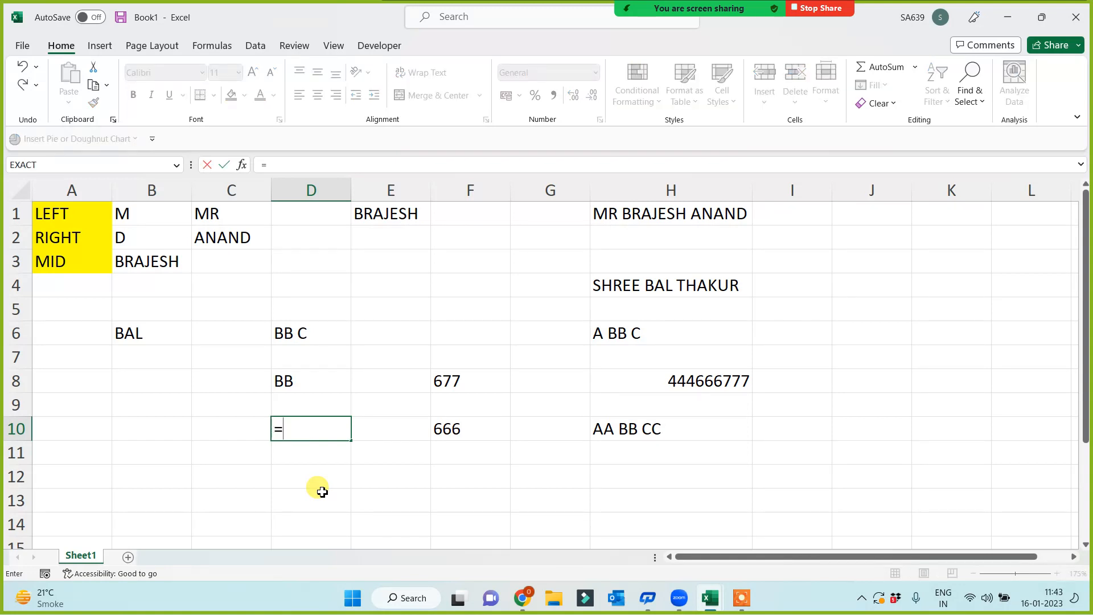
type("MID(")
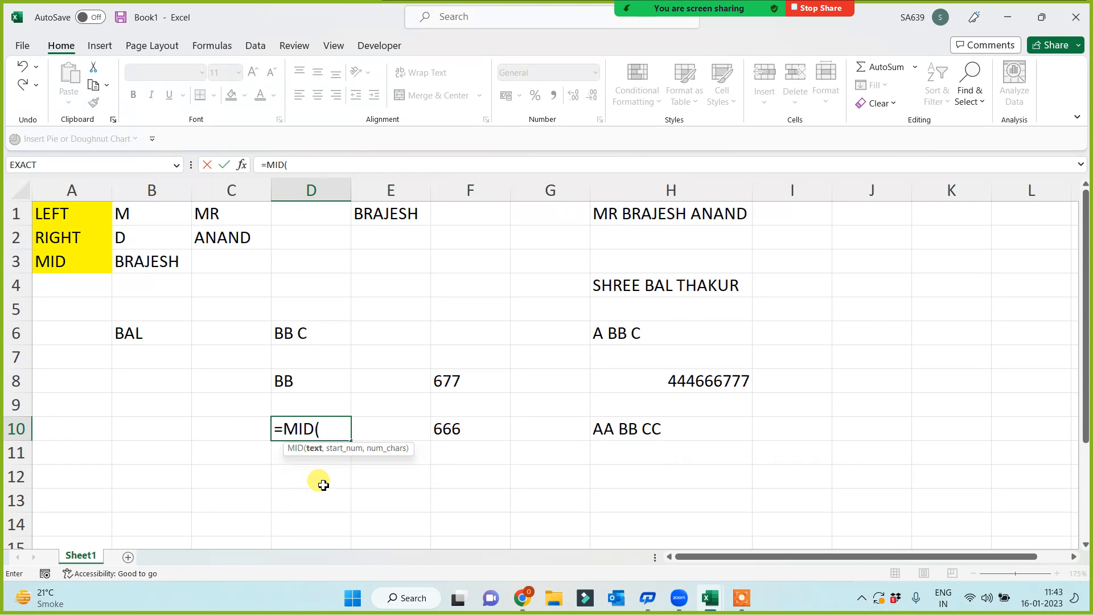
left_click(667, 428)
type(",")
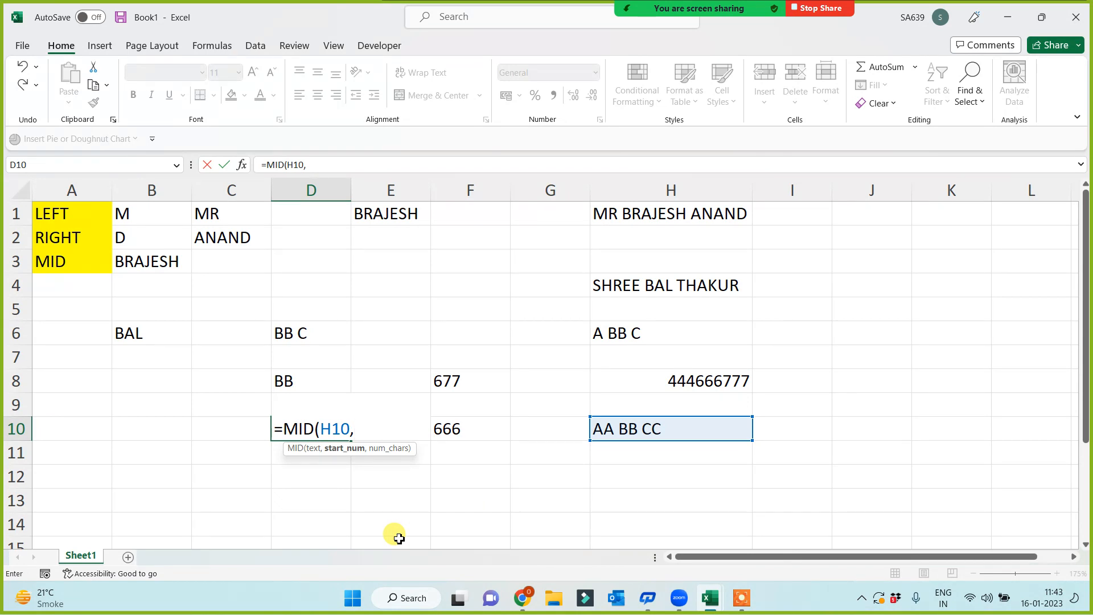
type("4,2")
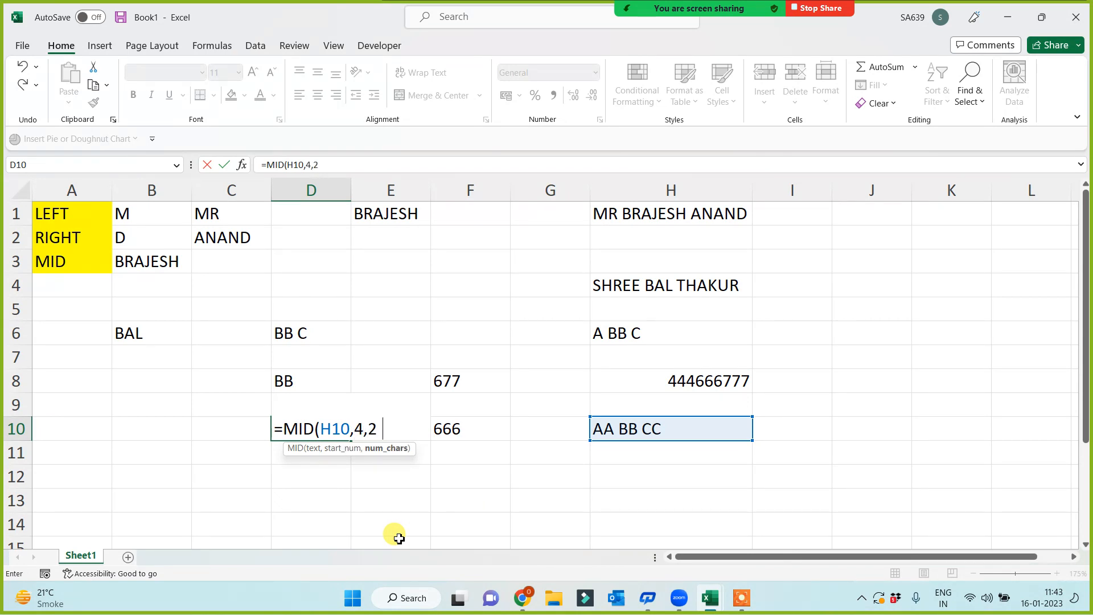
type(")")
key("Return")
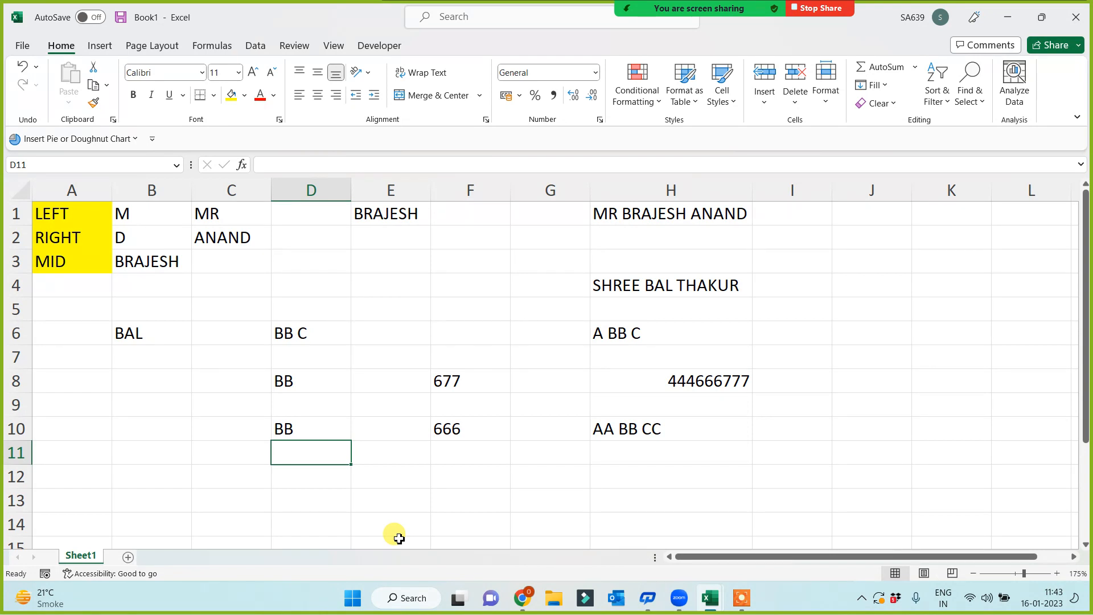
- Copy the full name from H1 into H14
left_click(60, 257)
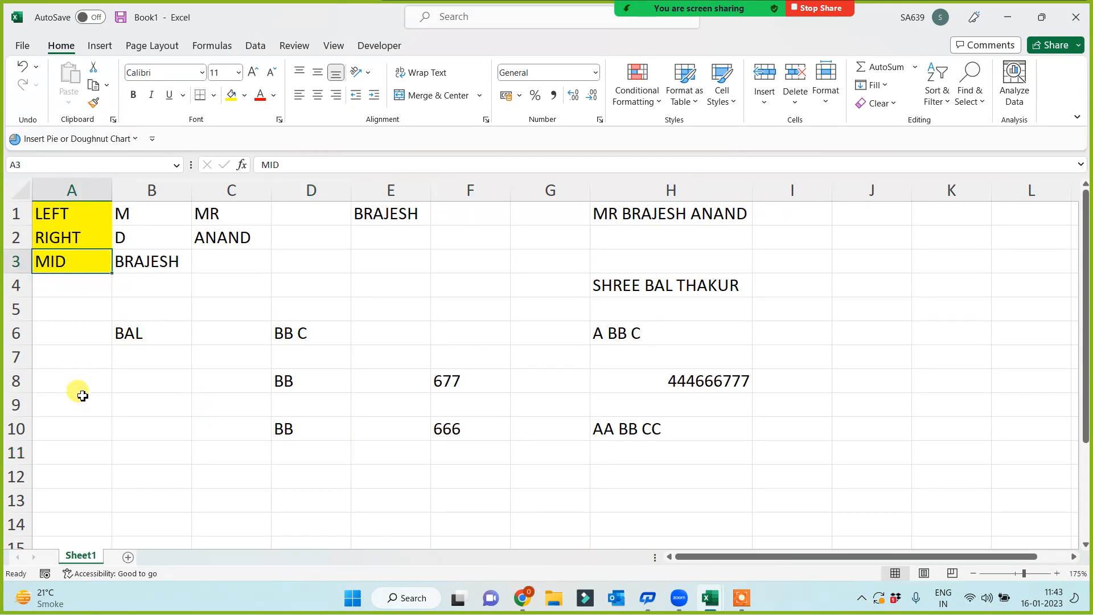
scroll(83, 381, "down", 2)
scroll(219, 444, "up", 2)
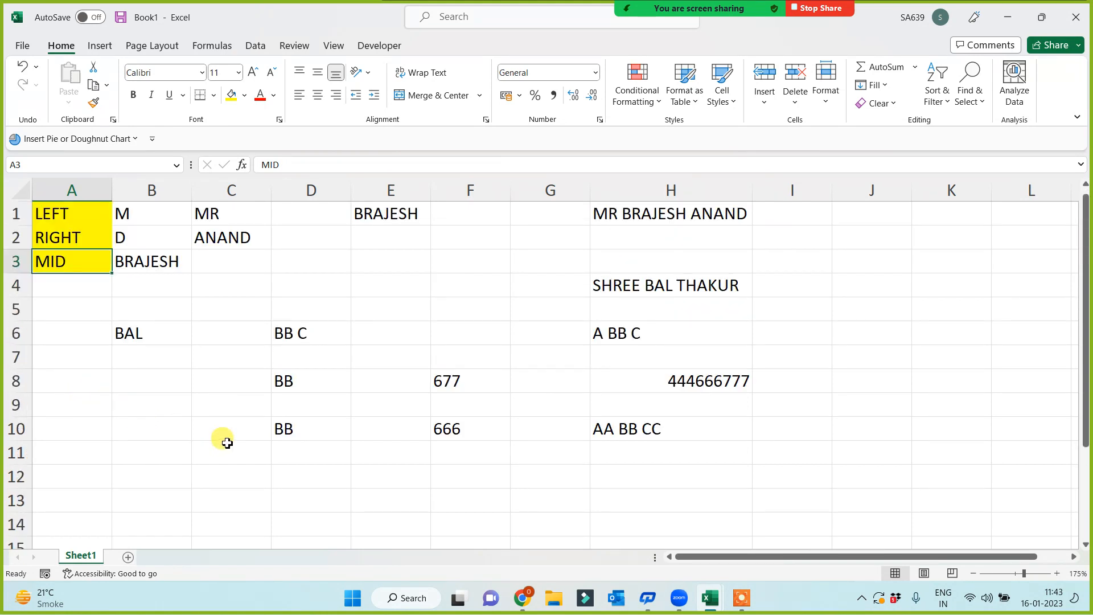
left_click(70, 213)
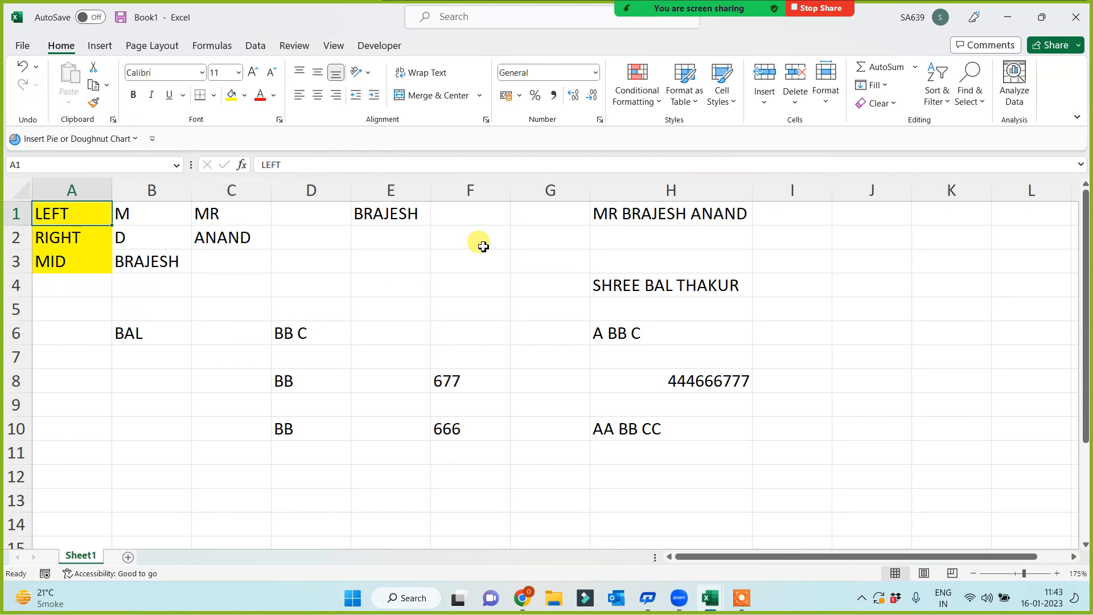
left_click(670, 212)
key("ctrl+c")
scroll(678, 376, "down", 2)
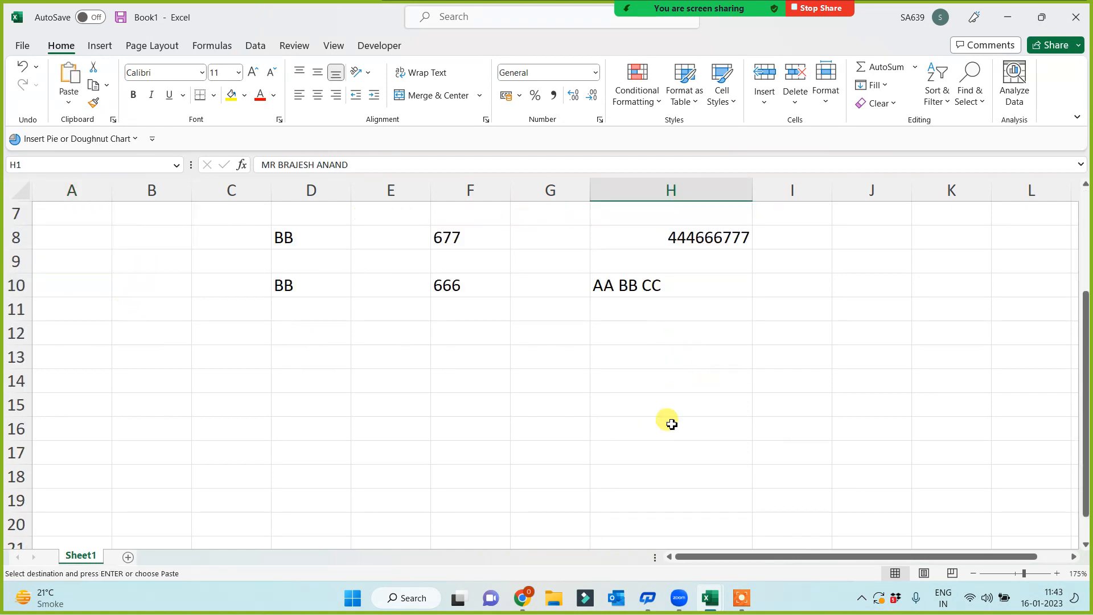
left_click(608, 387)
key("ctrl+v")
left_click(475, 450)
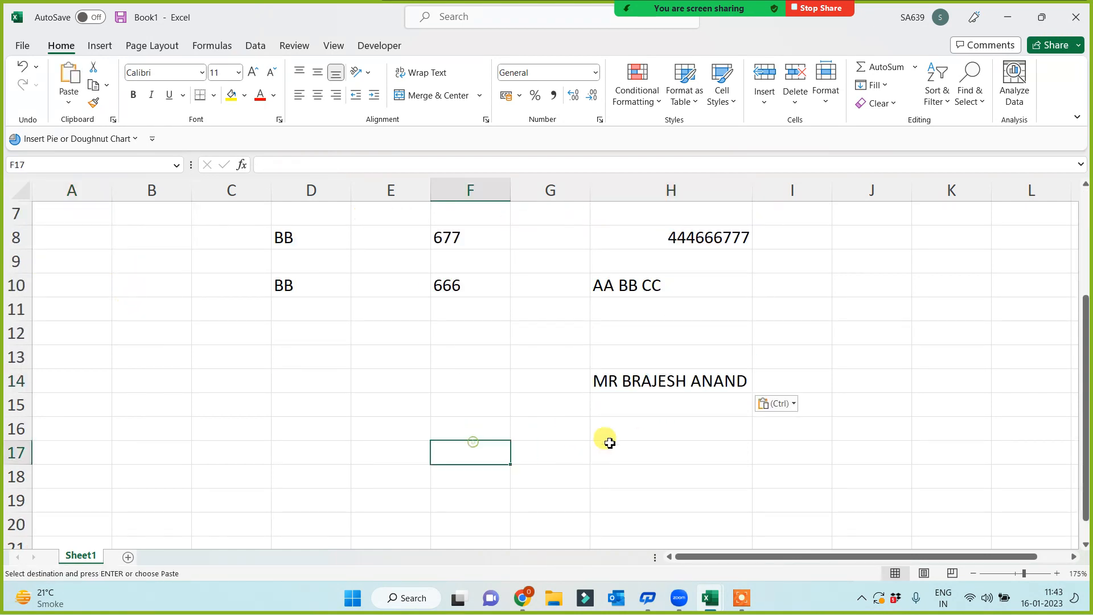
- Type the label 'MID' into A14
left_click(80, 377)
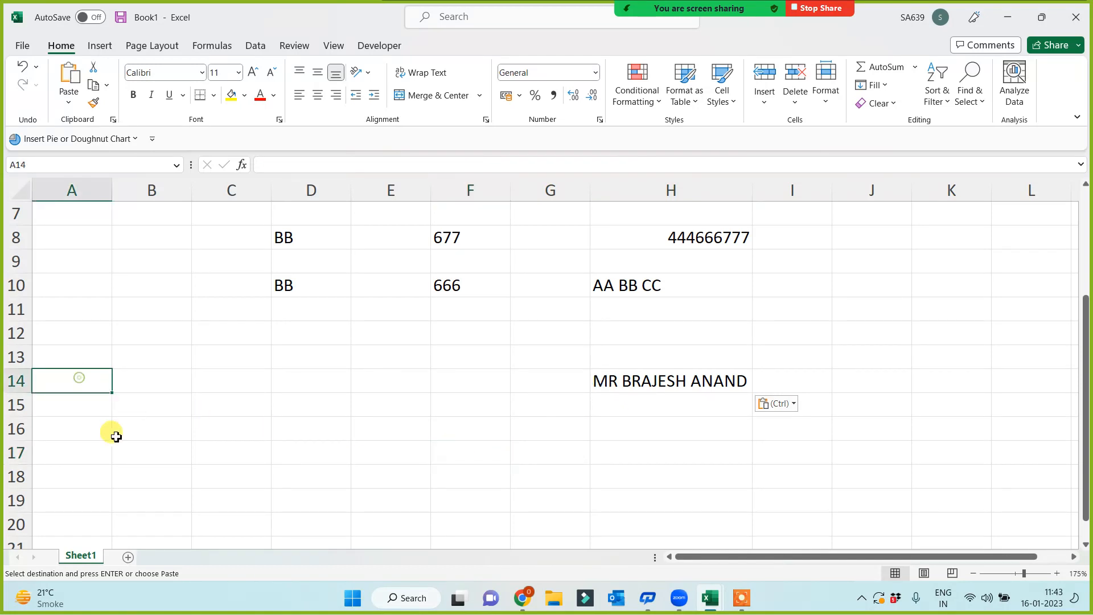
type("MIOD")
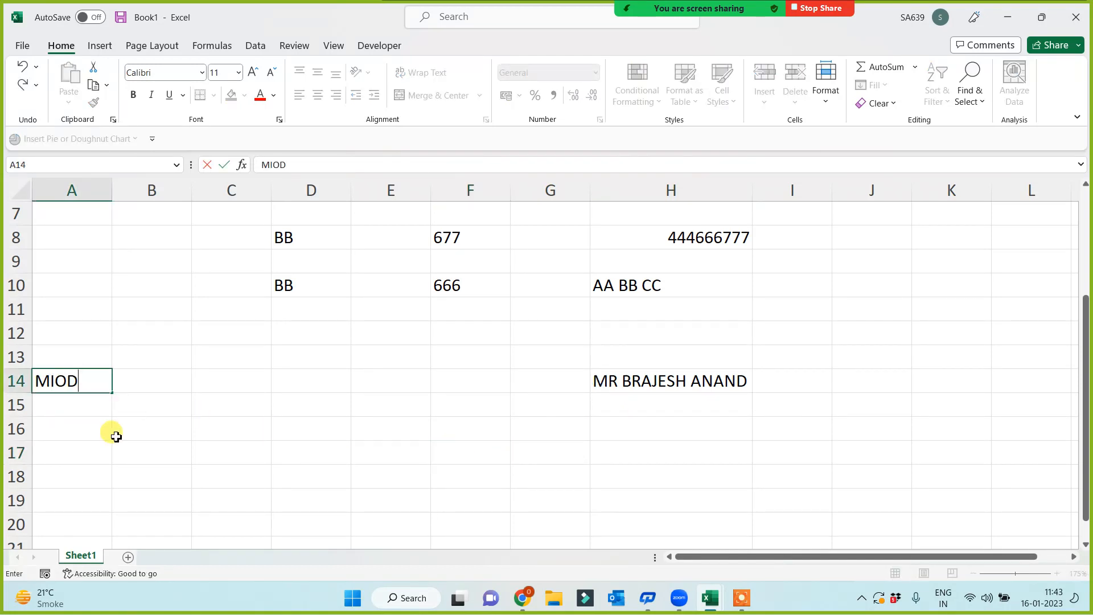
key("BackSpace")
key("BackSpace")
type("D")
key("Return")
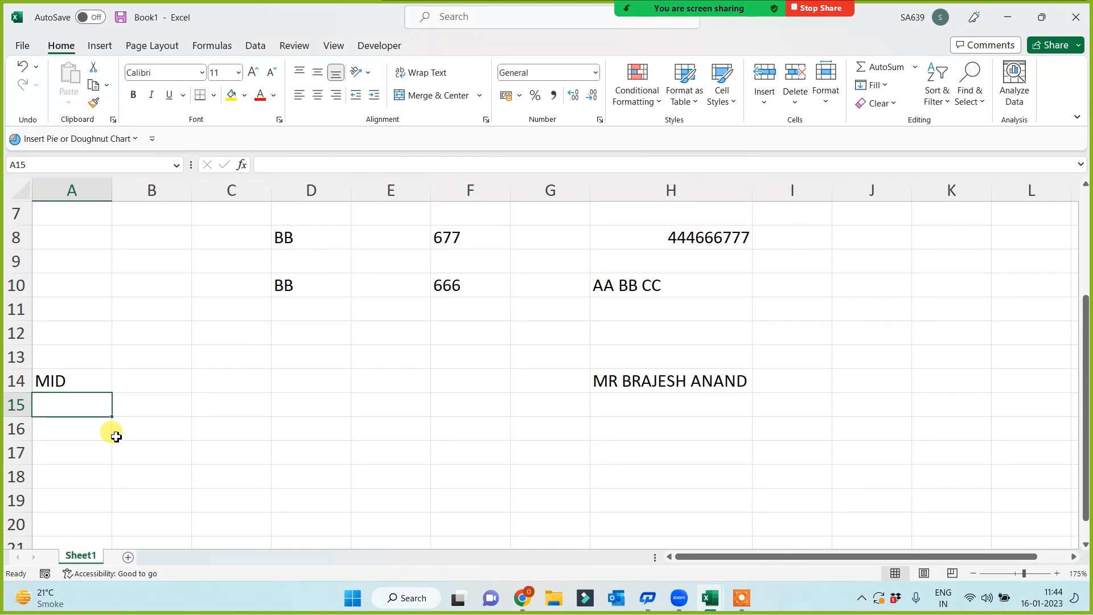
- Enter =MID(H14,1,2) in C14 to return the first two characters, MR
left_click(233, 380)
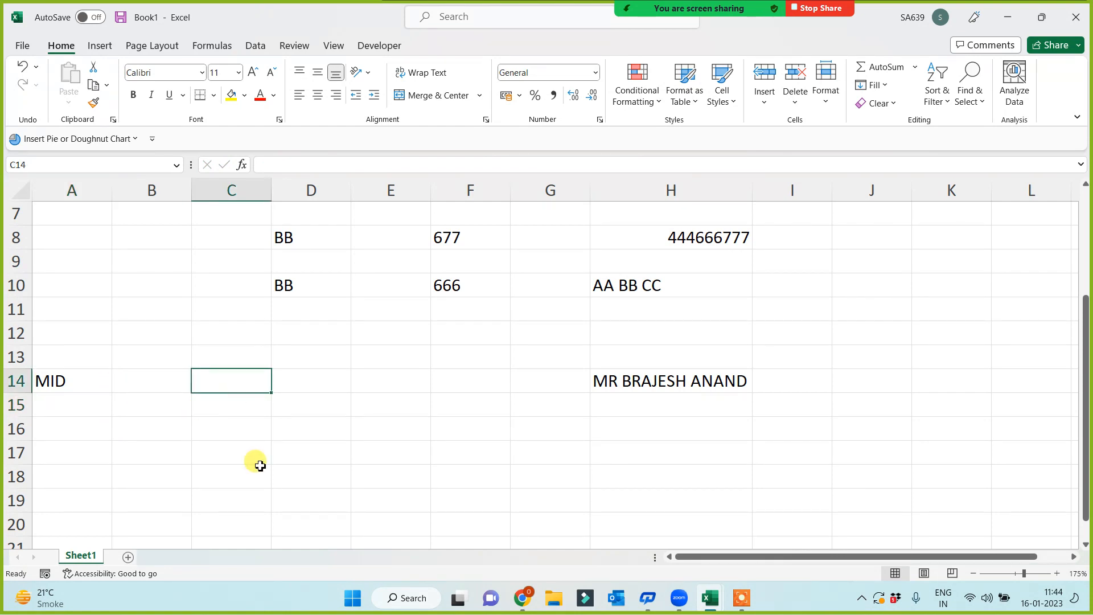
type("=MID(")
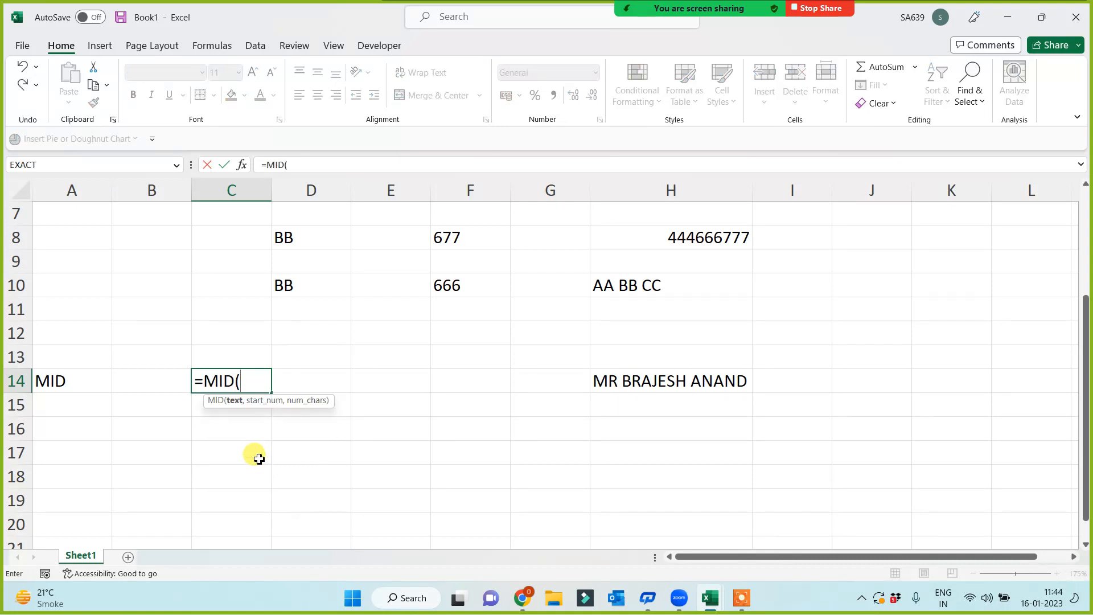
left_click(623, 377)
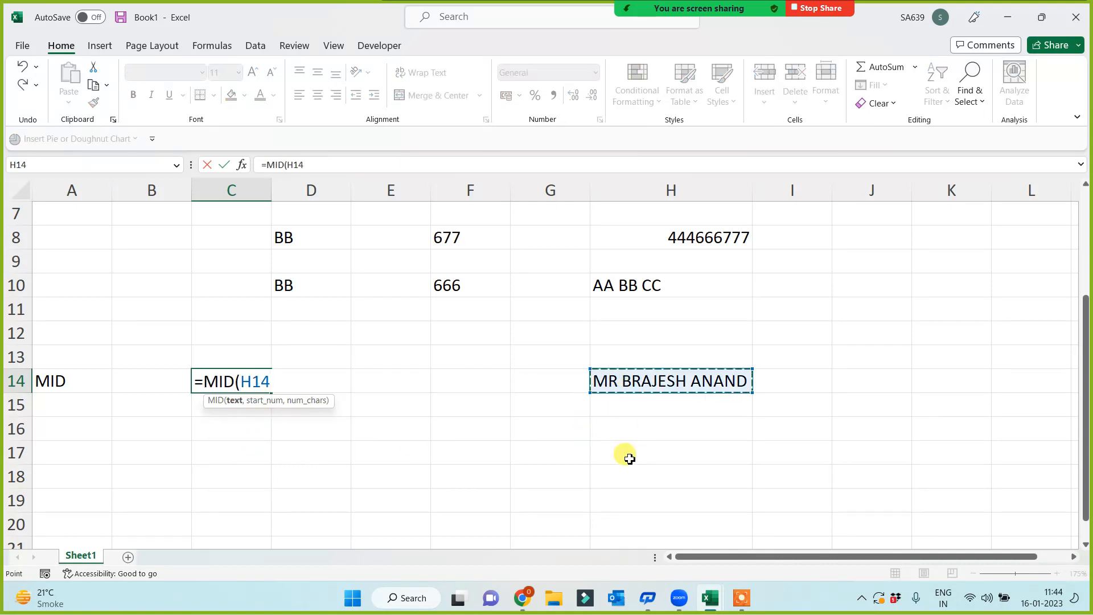
type(",")
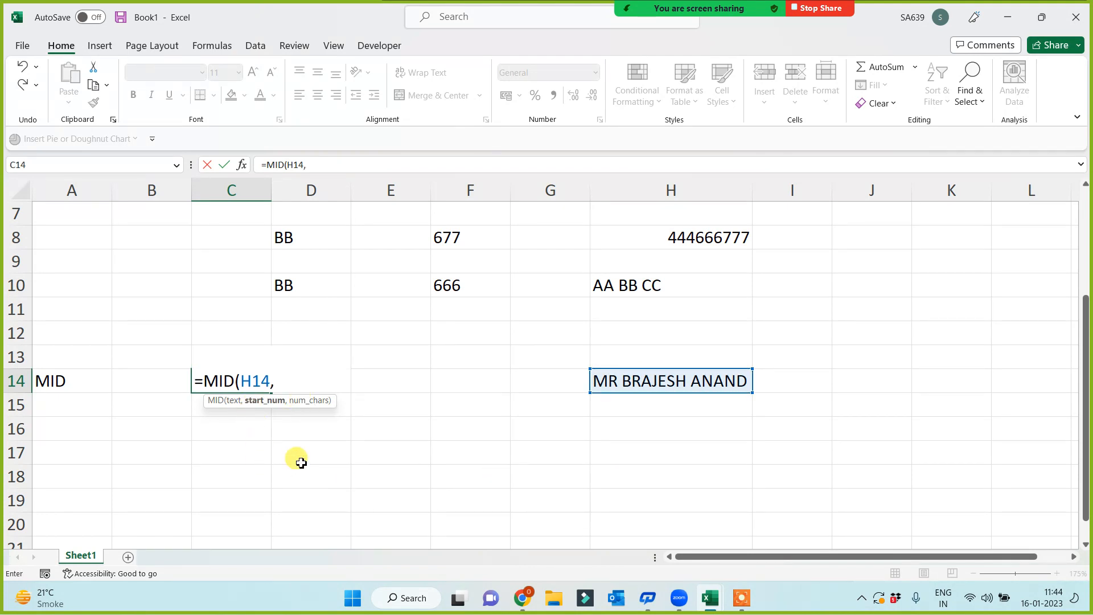
type("1")
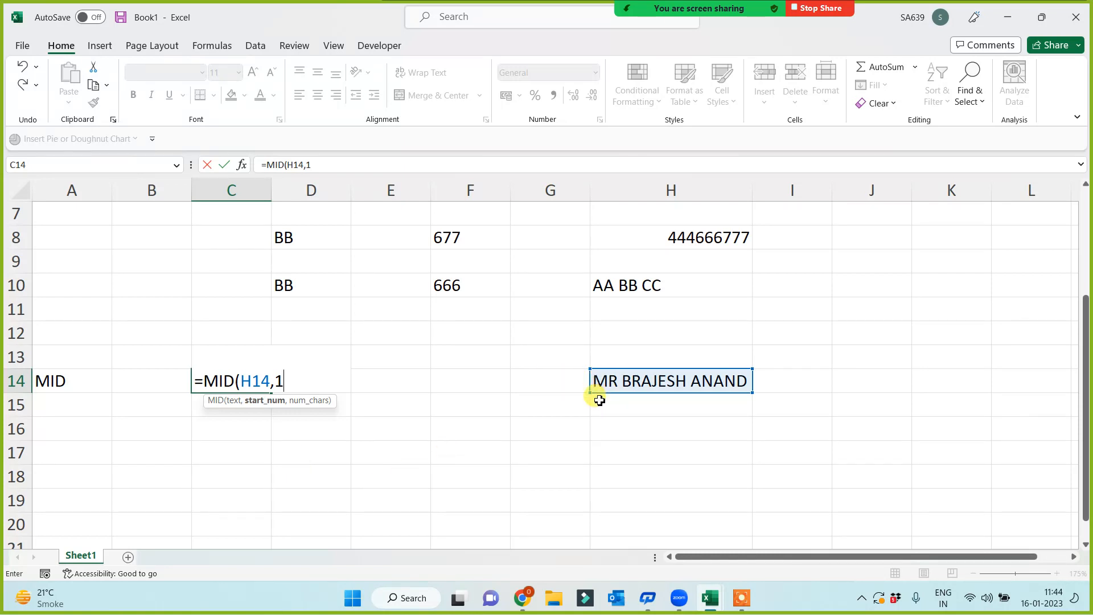
type(",")
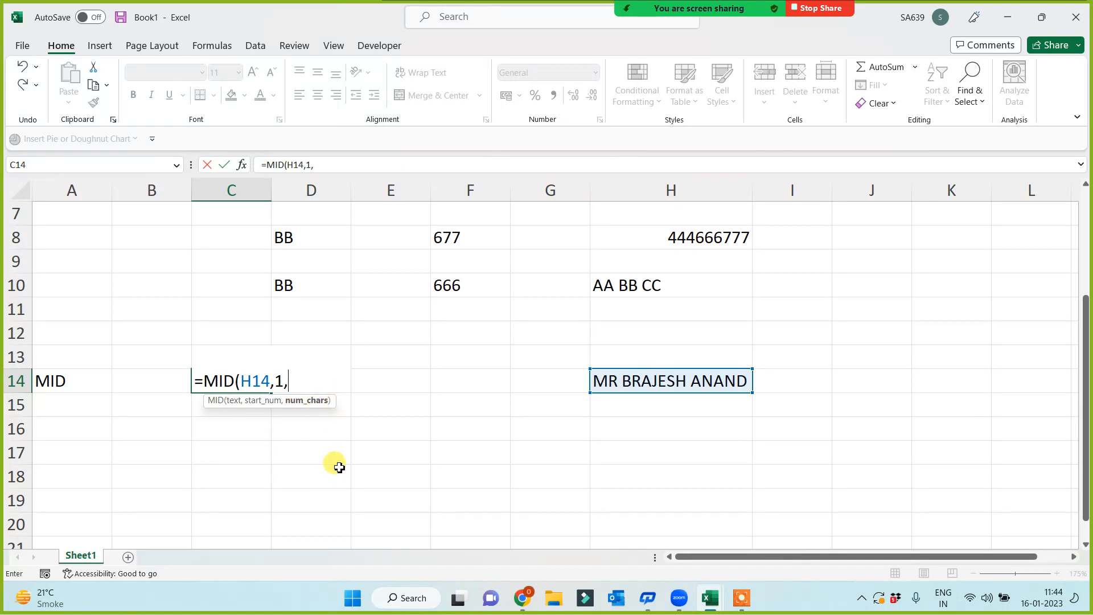
type("2)")
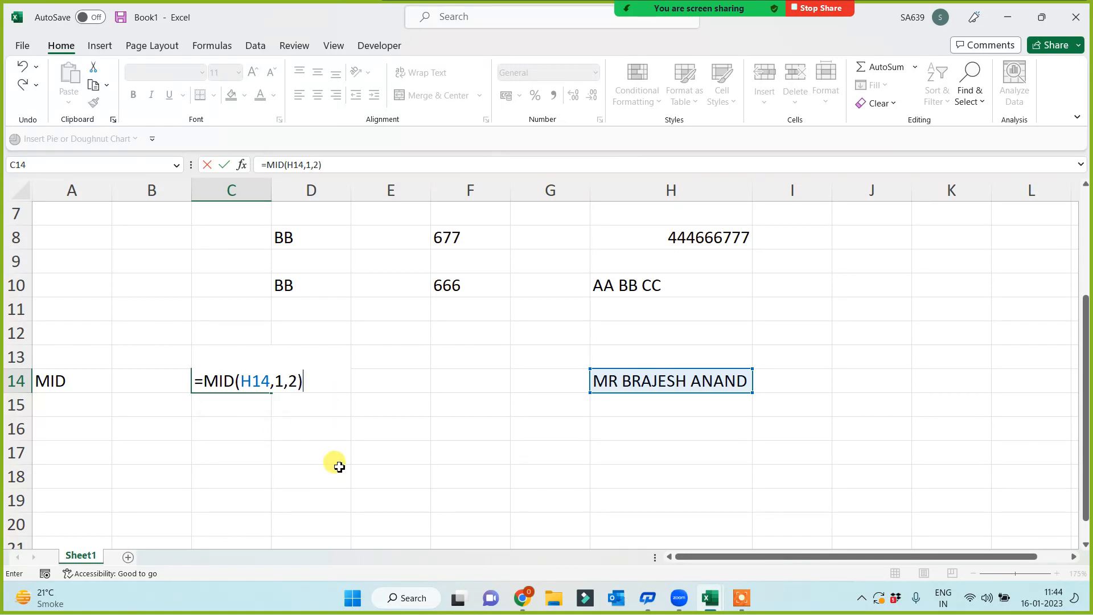
key("Return")
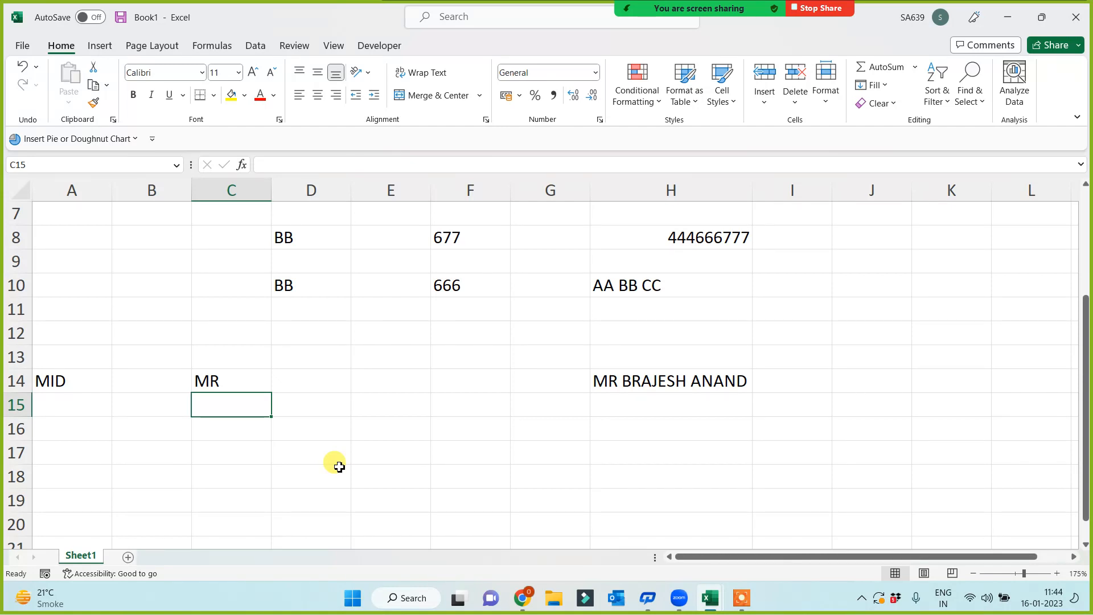
- Store the unfinished =MID(H14, in C16 as text by adding a leading space
left_click(242, 440)
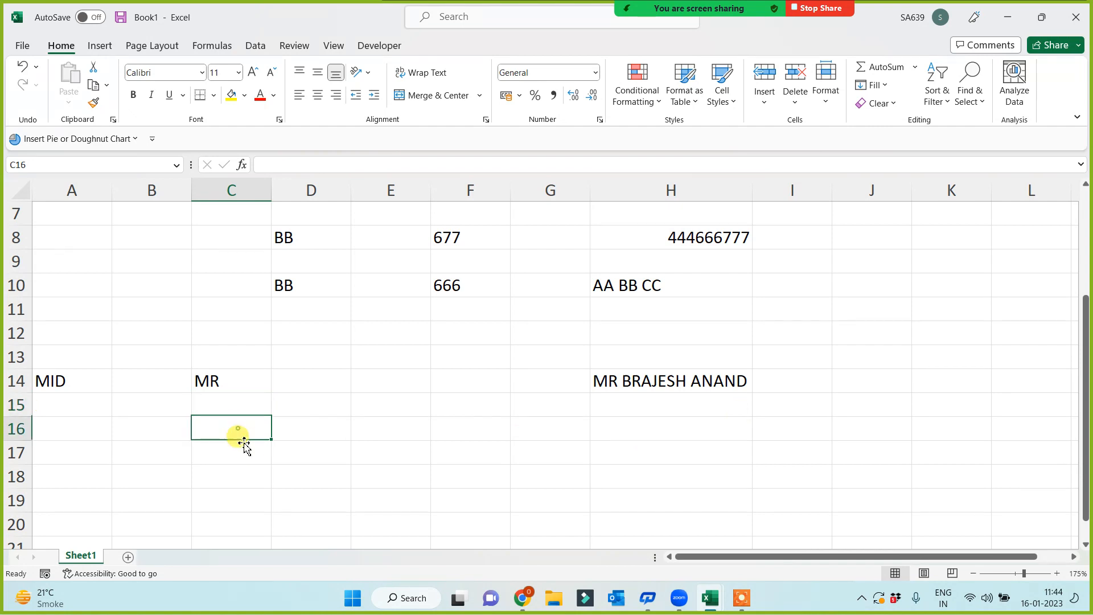
type("=MID")
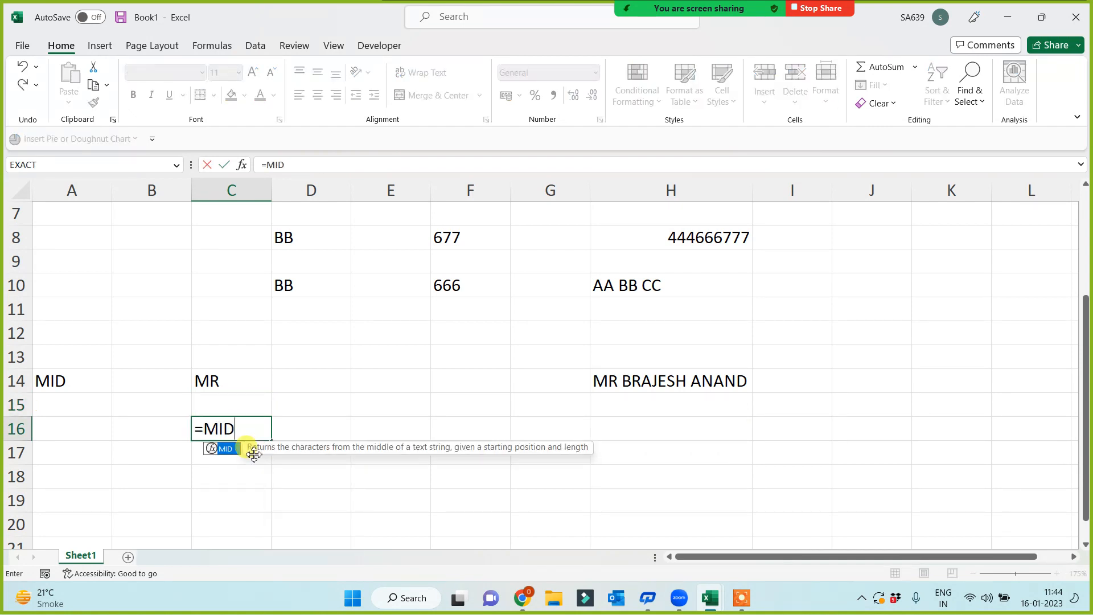
type("(")
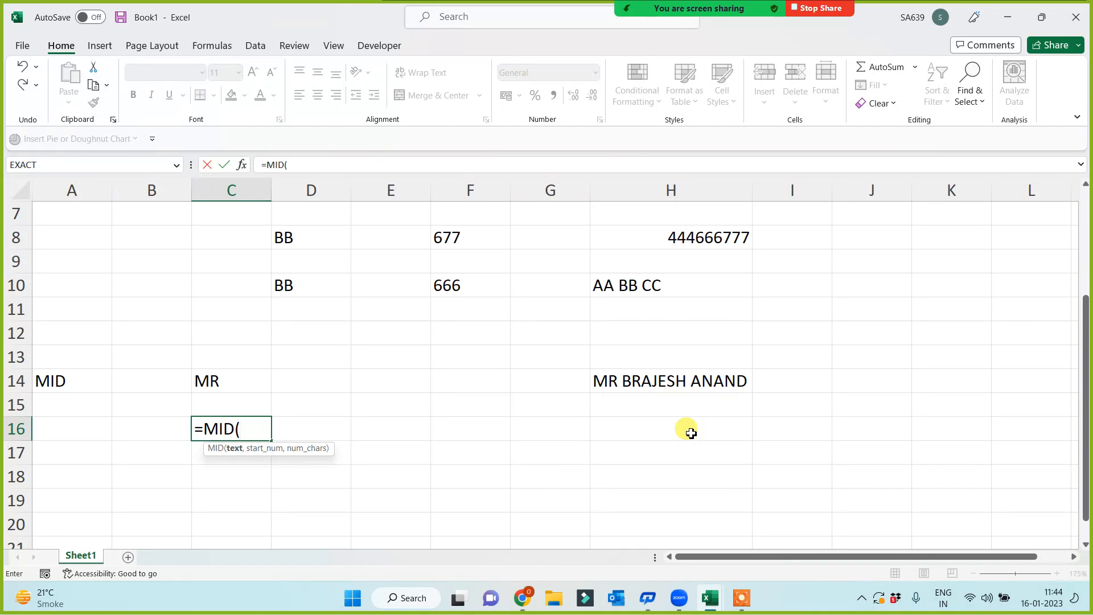
left_click(673, 380)
type(",")
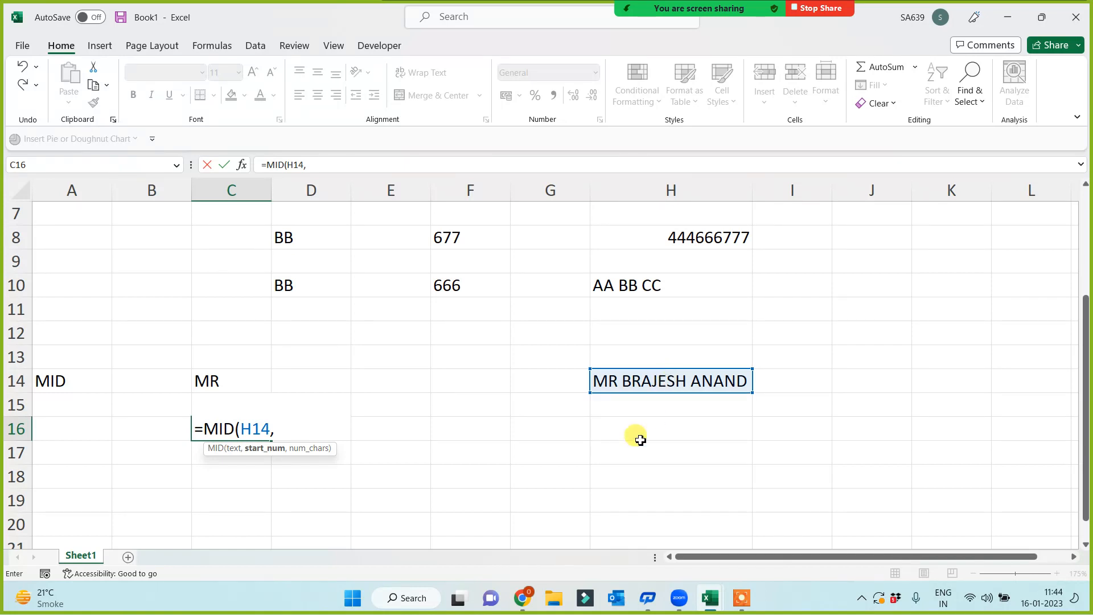
left_click(196, 428)
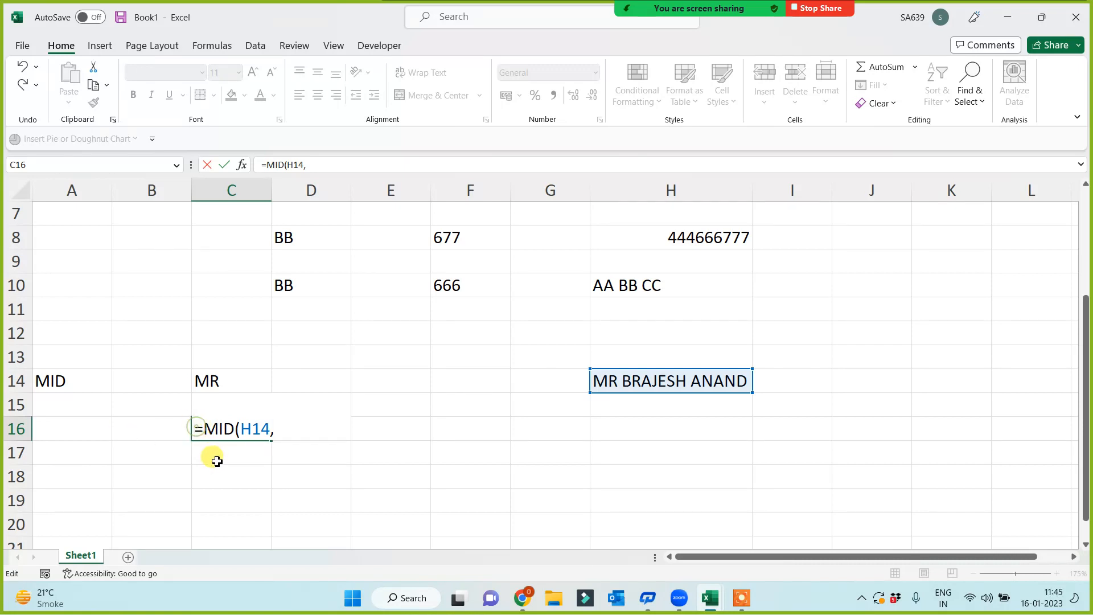
left_click(250, 479)
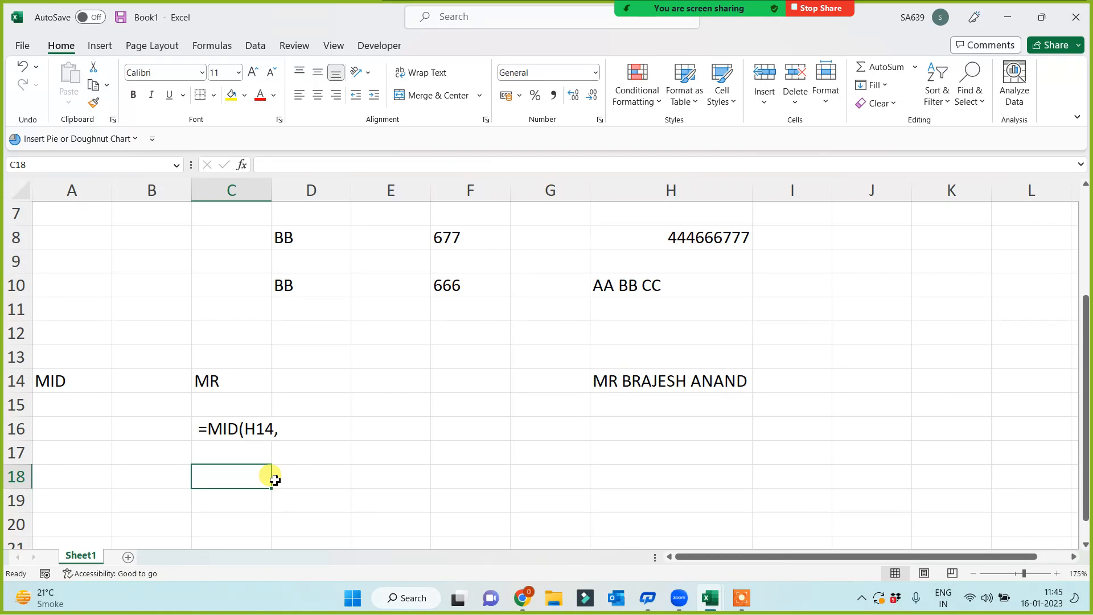
- Show the desktop with Win+D and open Index Page.xlsx
key("super+d")
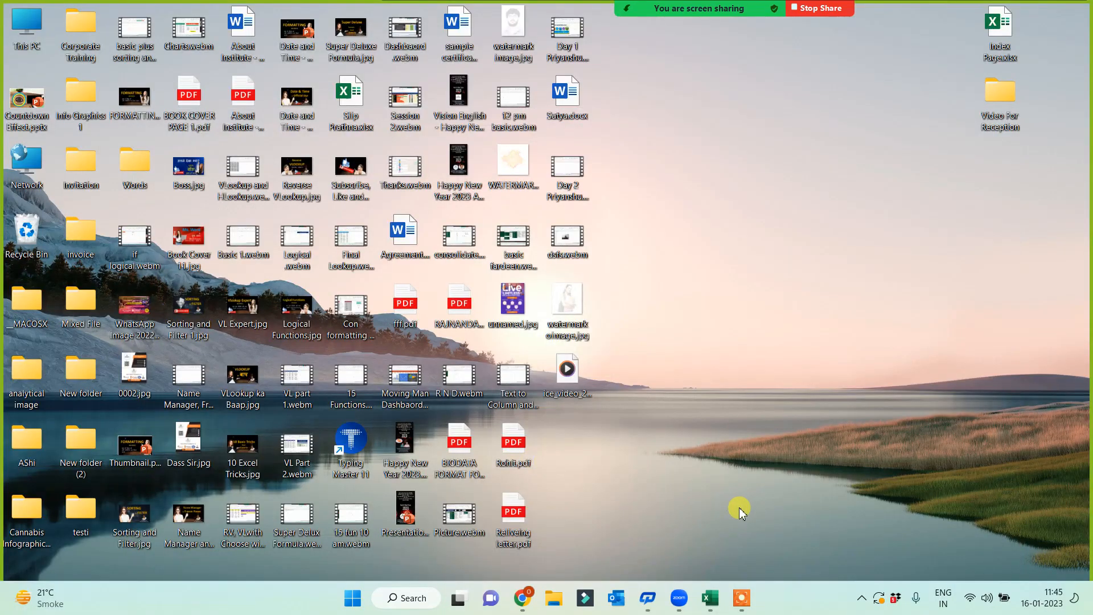
double_click(995, 11)
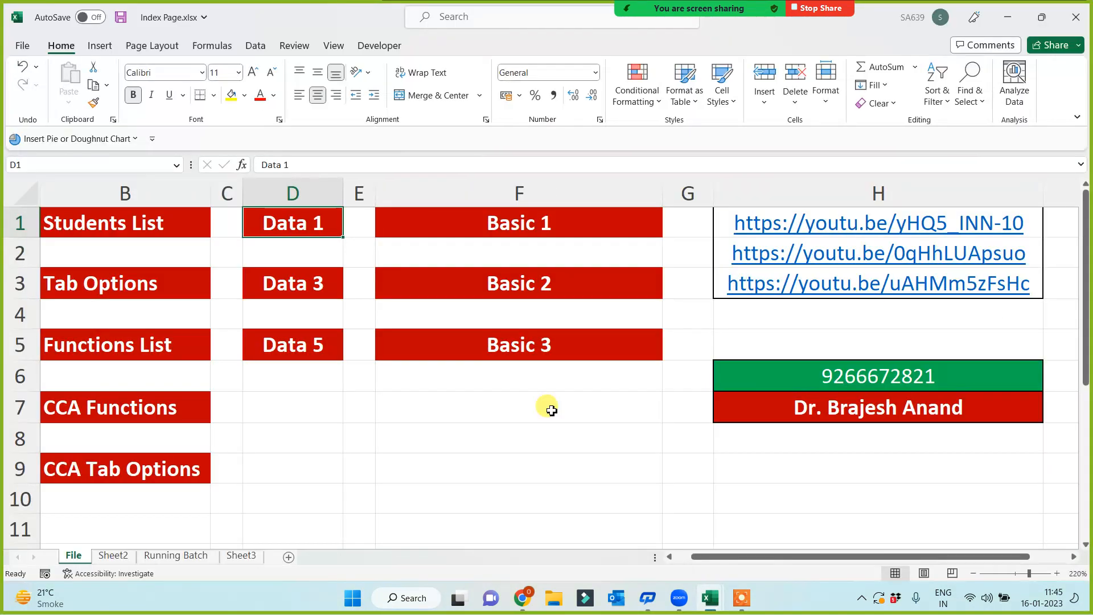
- Open New Functions through the Functions List entry and browse its function table
left_click(77, 345)
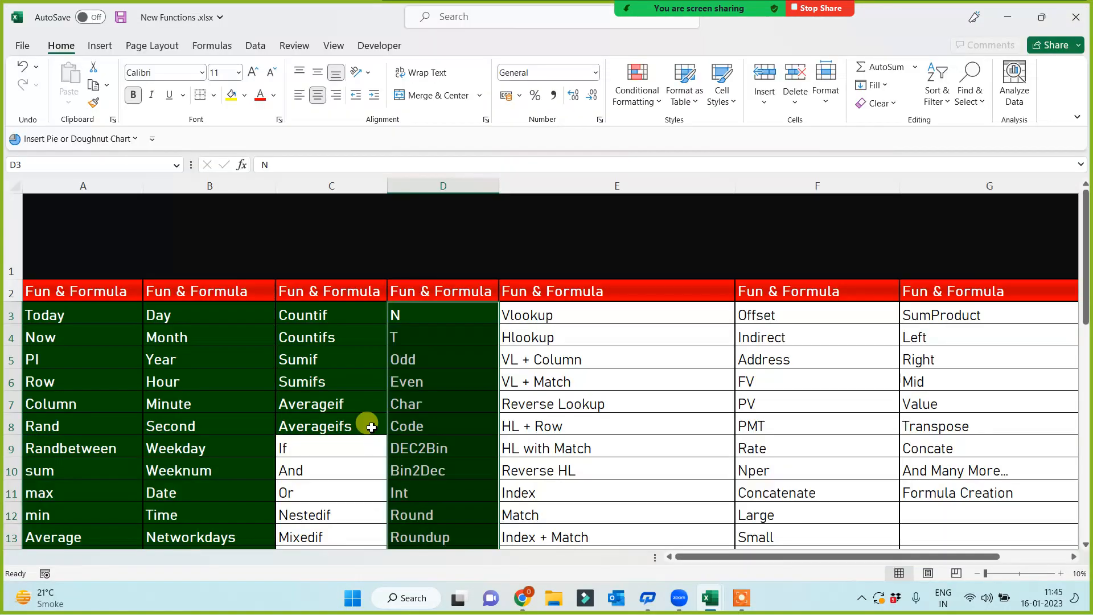
left_click(190, 310)
scroll(207, 378, "down", 2)
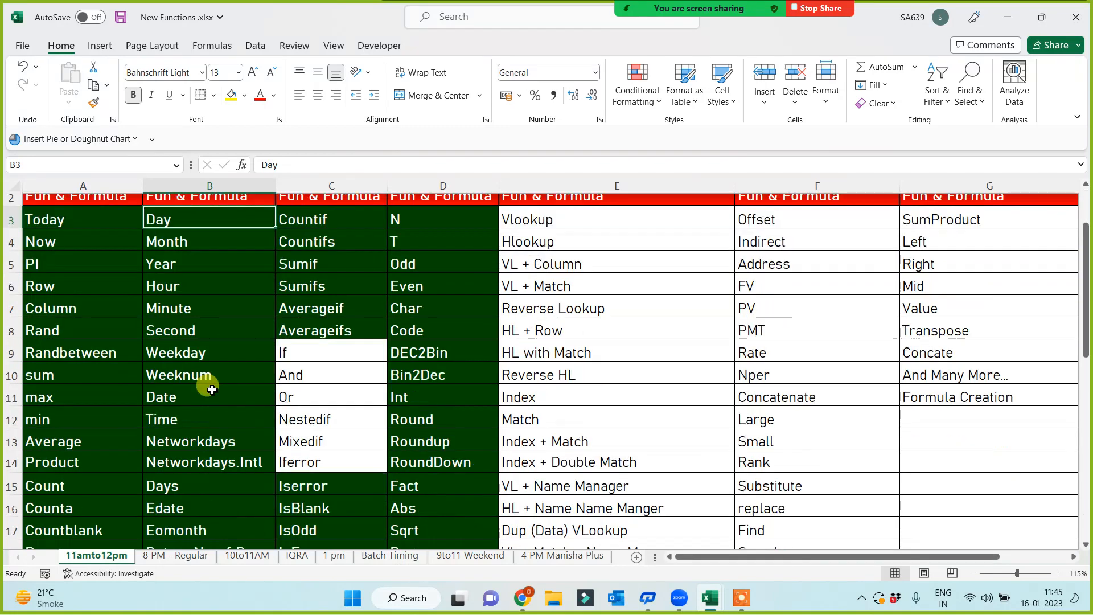
scroll(207, 414, "up", 2)
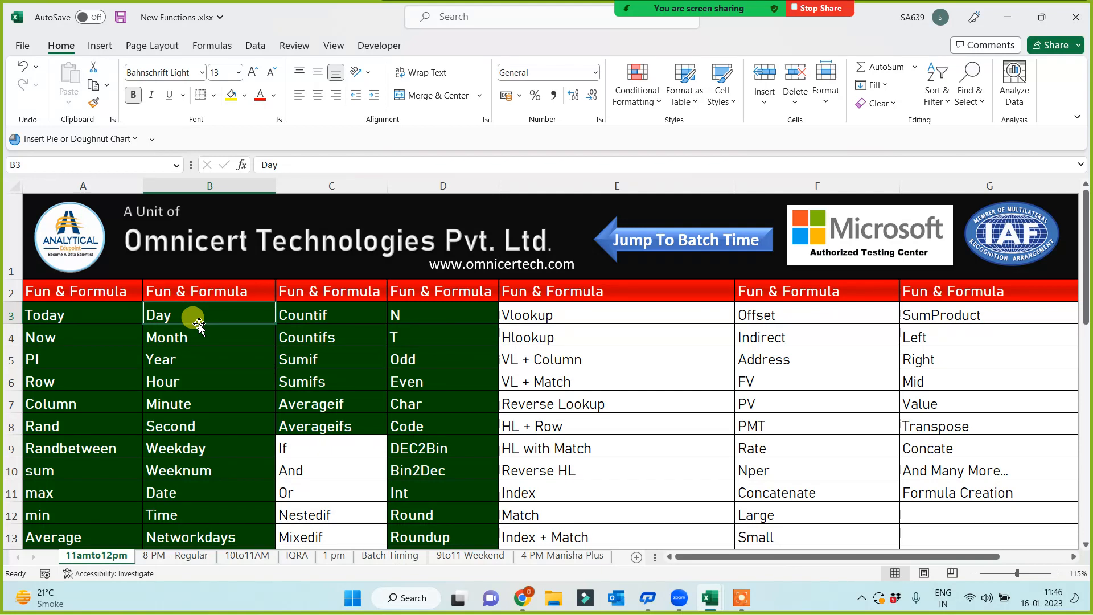
key("Down")
key("Down")
key("Down")
key("Down")
key("Down")
key("Down")
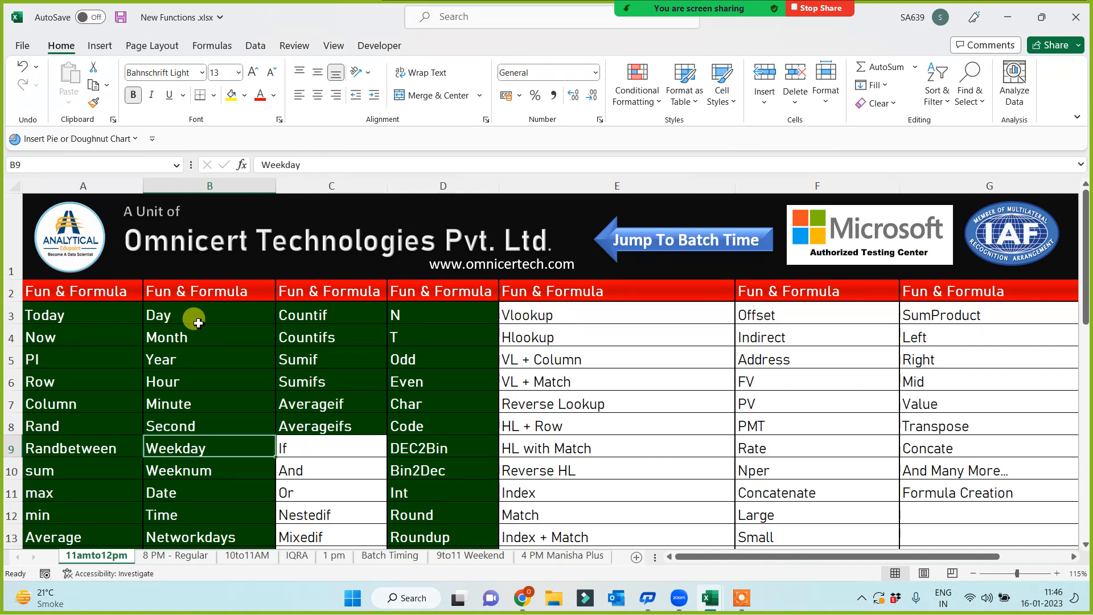
key("Down")
key("Down")
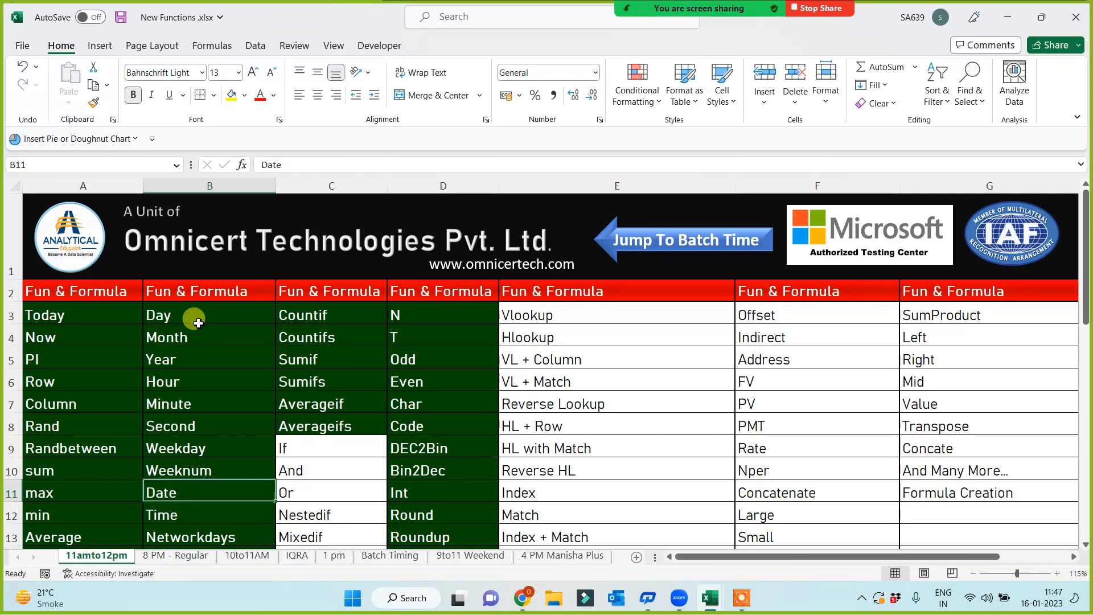
key("Down")
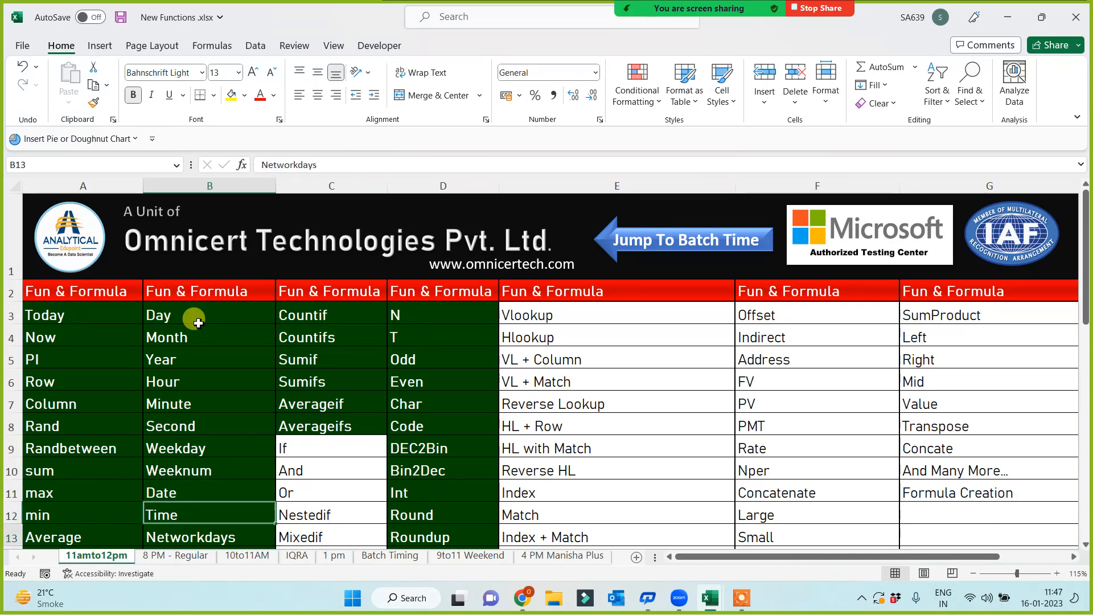
key("Down")
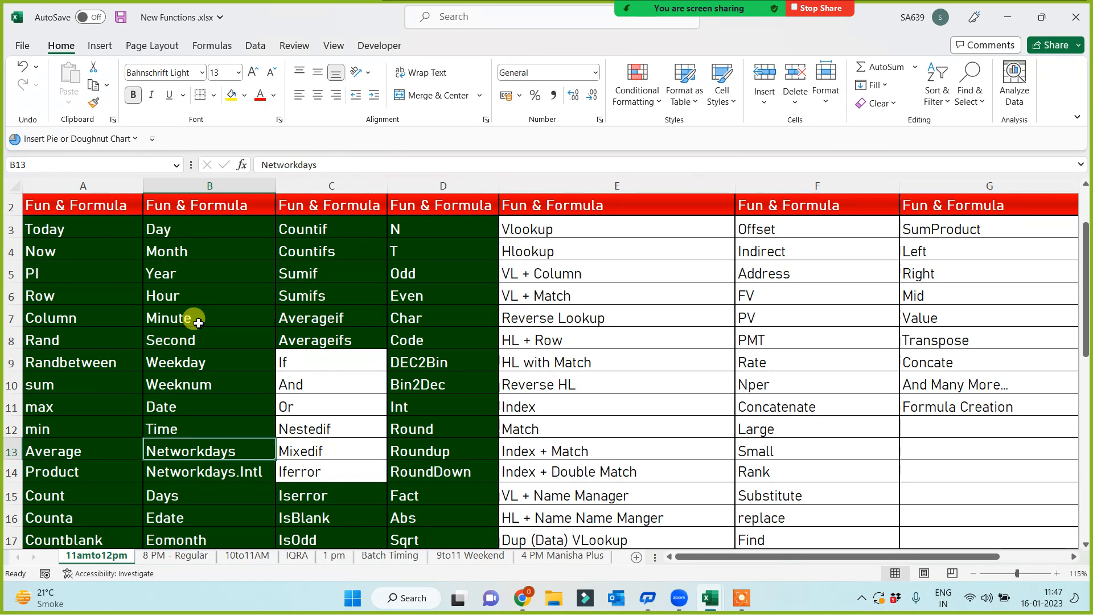
key("Down")
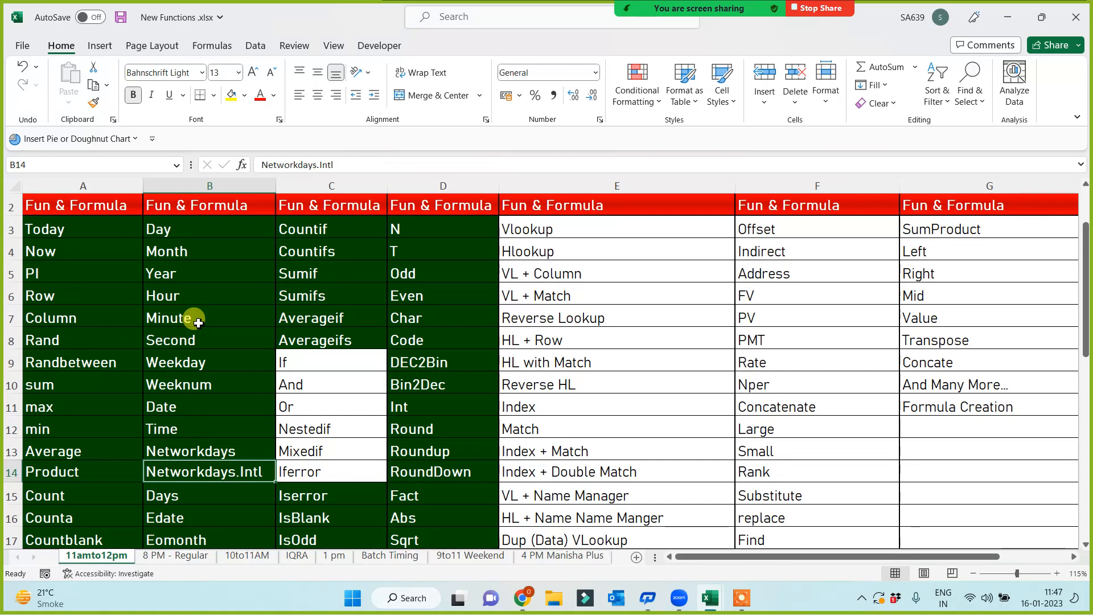
key("Down")
key("Down")
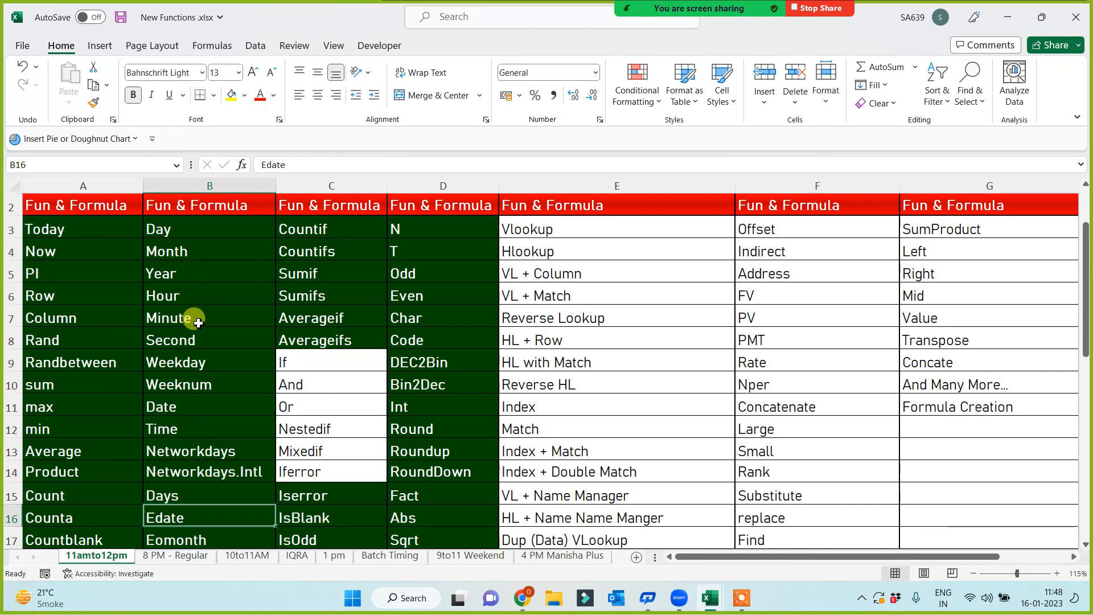
key("Down")
key("Down")
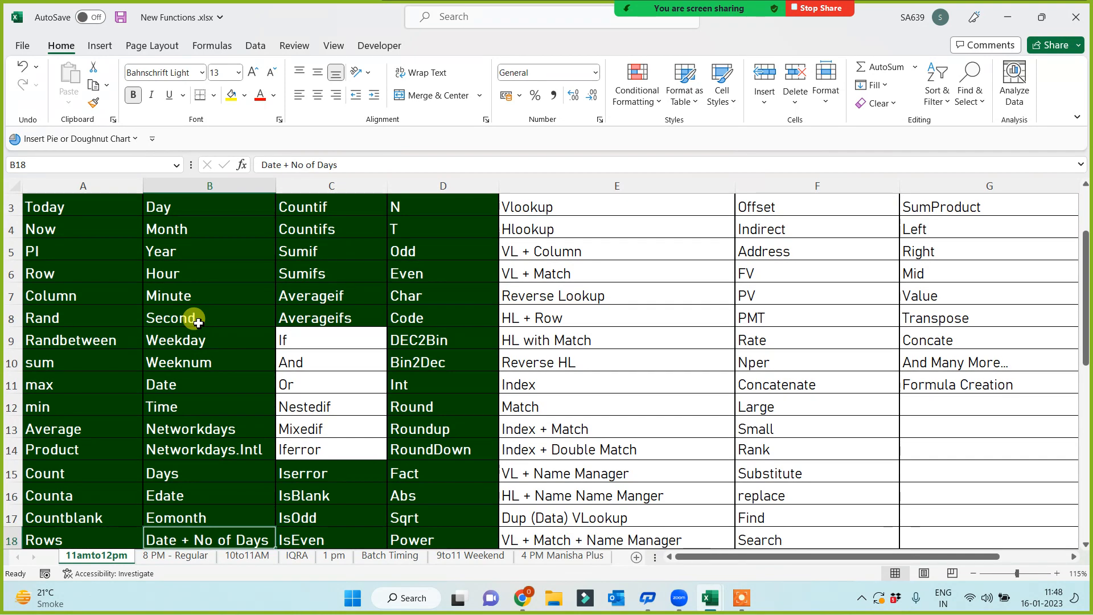
- Step through column B's date entries, Date - No of Days through Text, then open the window switcher
scroll(254, 404, "down", 1)
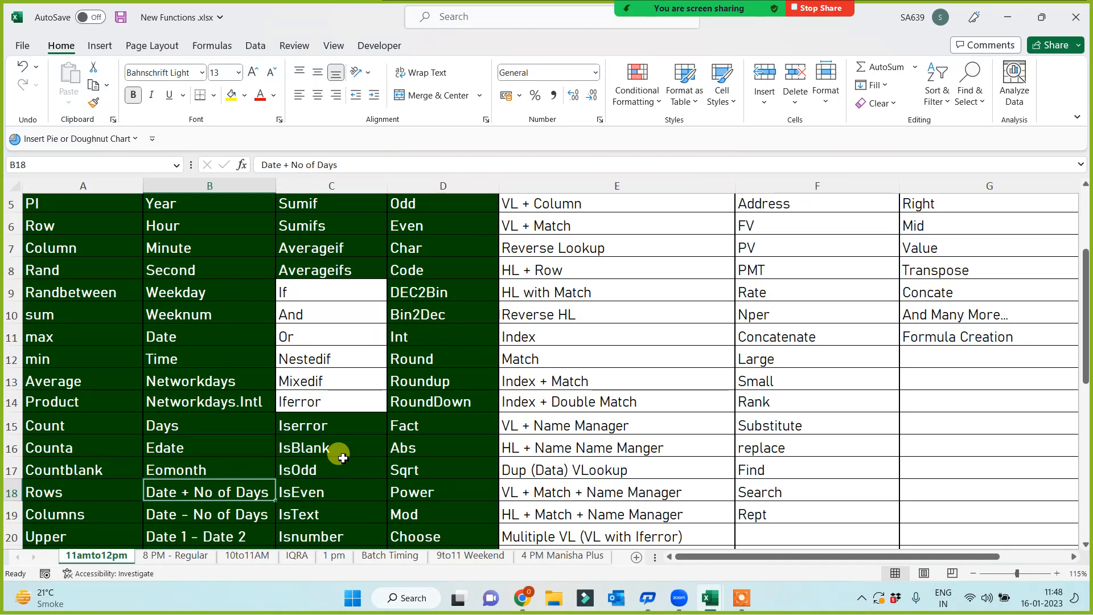
key("Down")
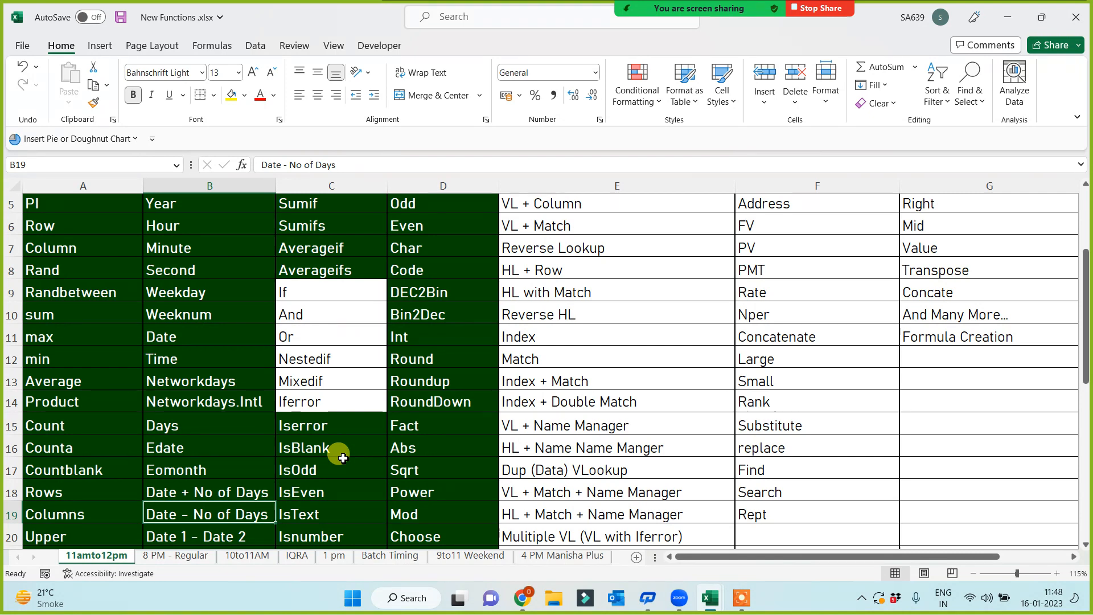
key("Down")
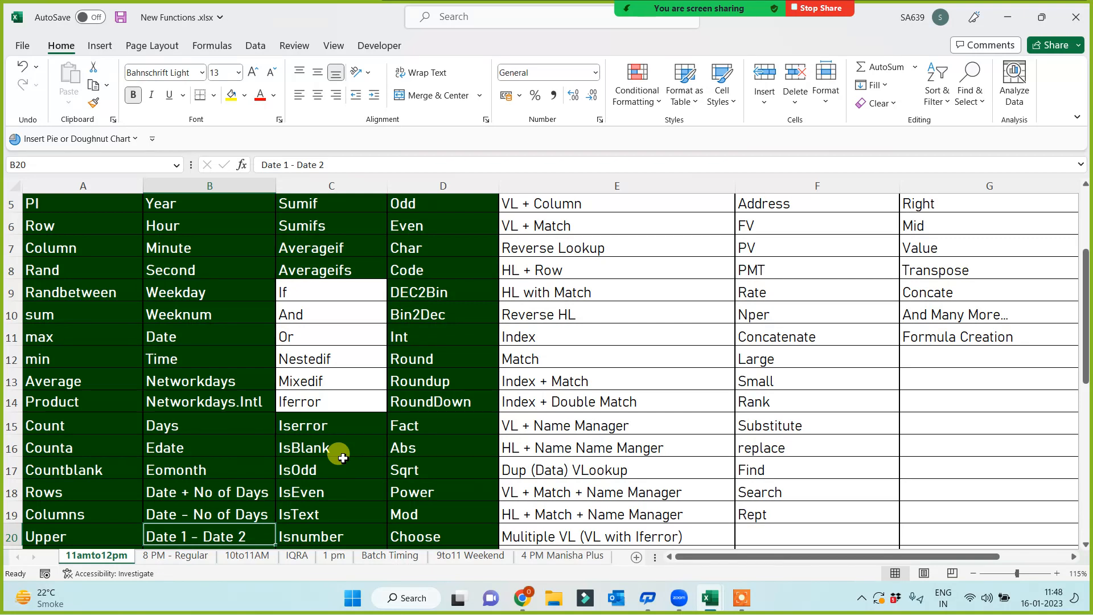
key("Down")
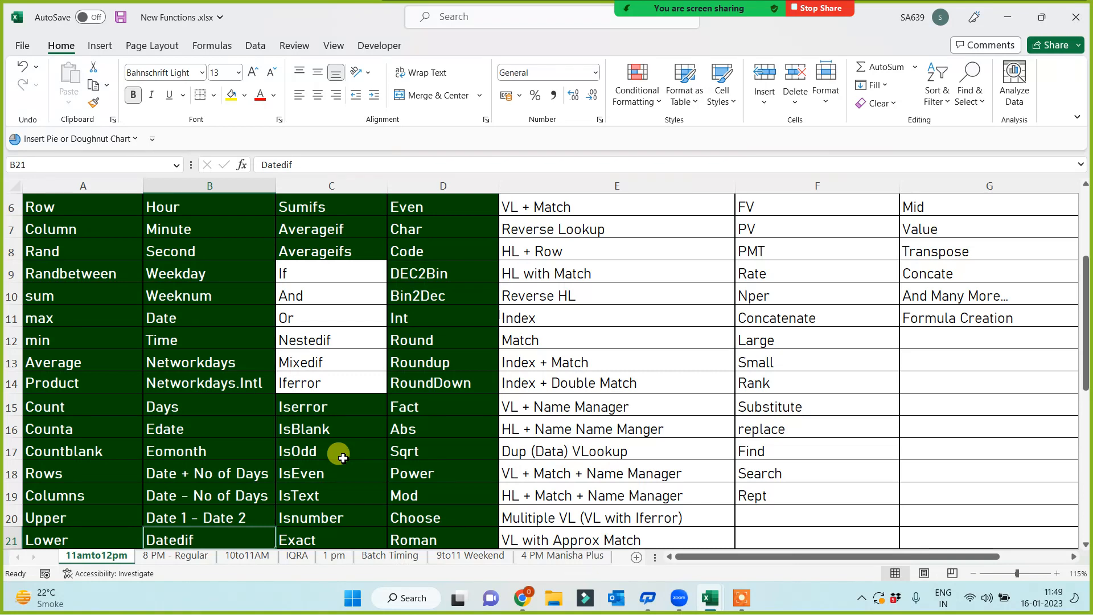
key("Down")
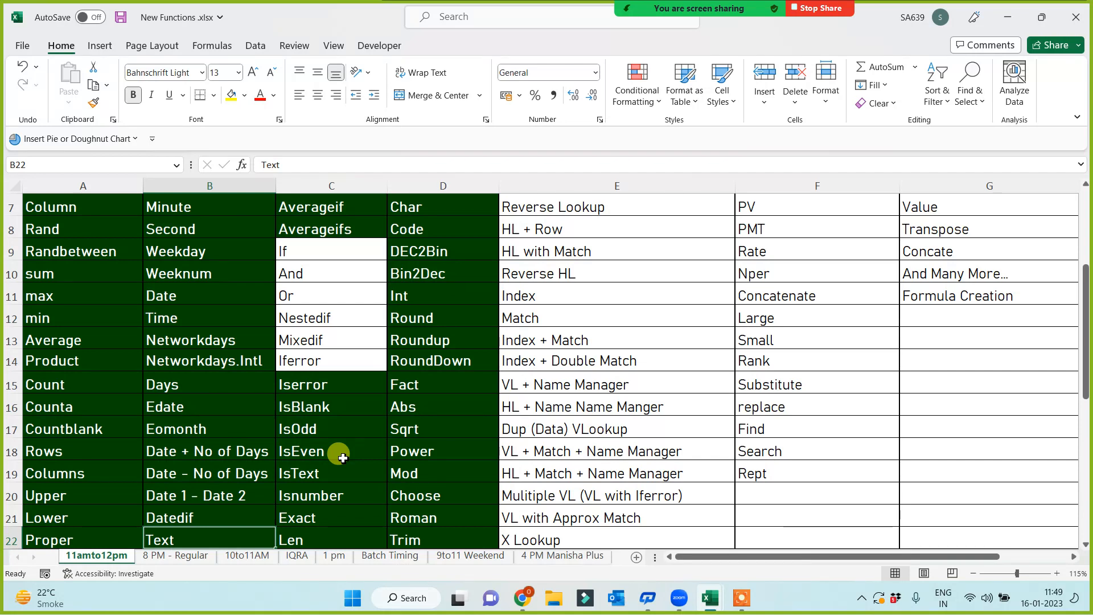
scroll(342, 457, "down", 1)
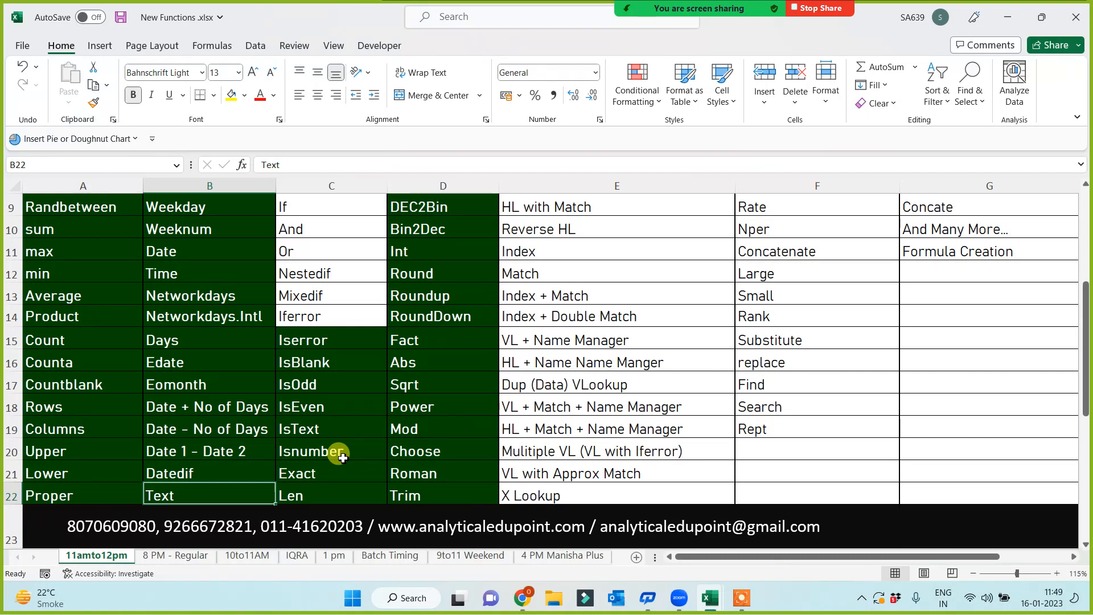
key("Up")
key("Up")
key("Up")
key("Up")
key("Up")
key("Up")
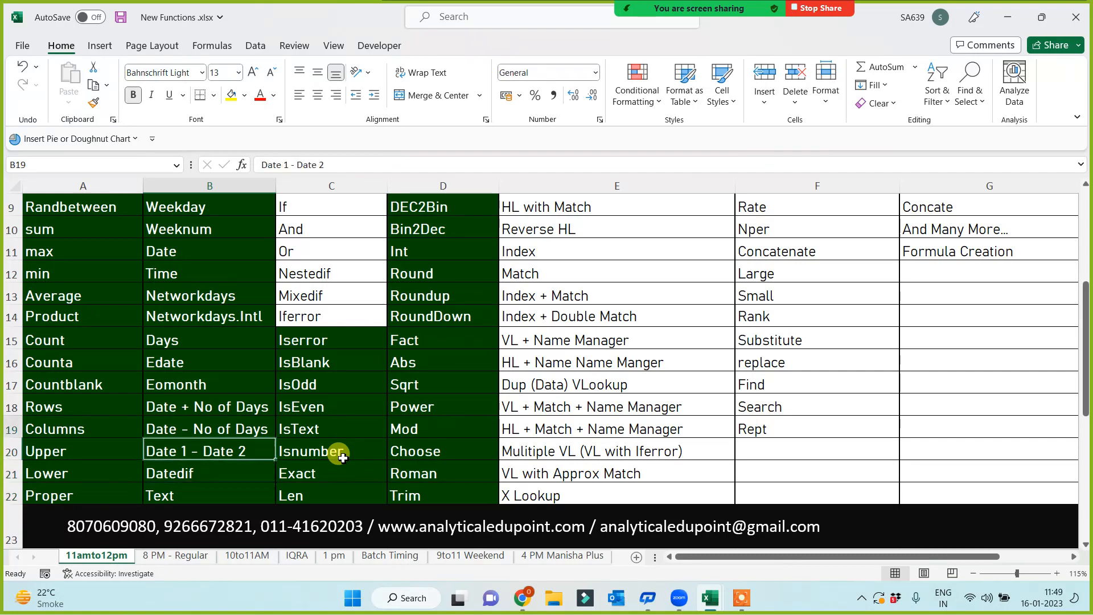
key("Up")
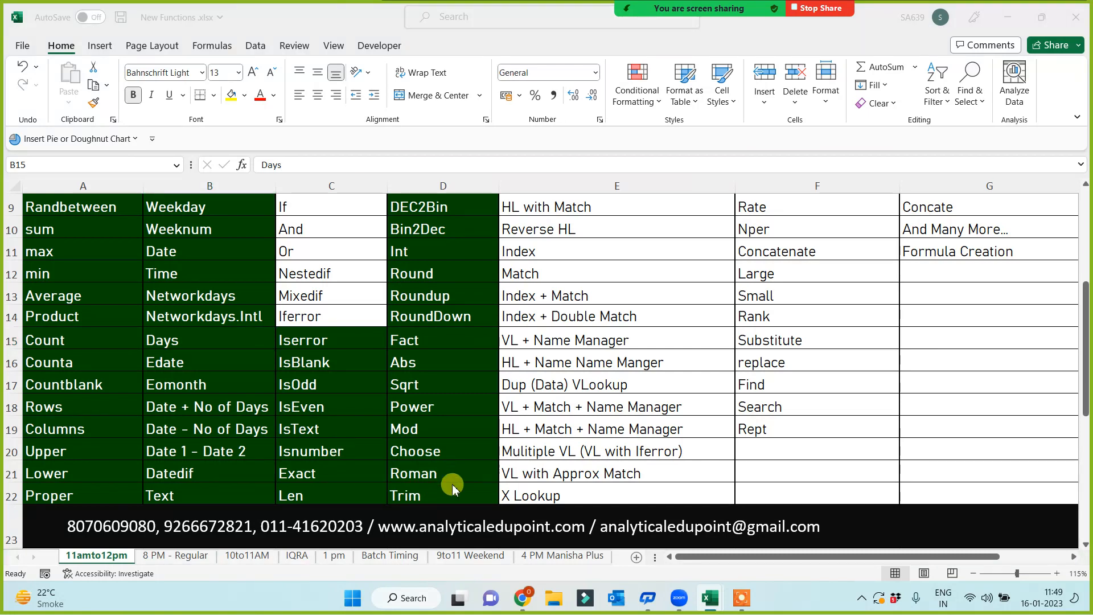
key("alt+Tab")
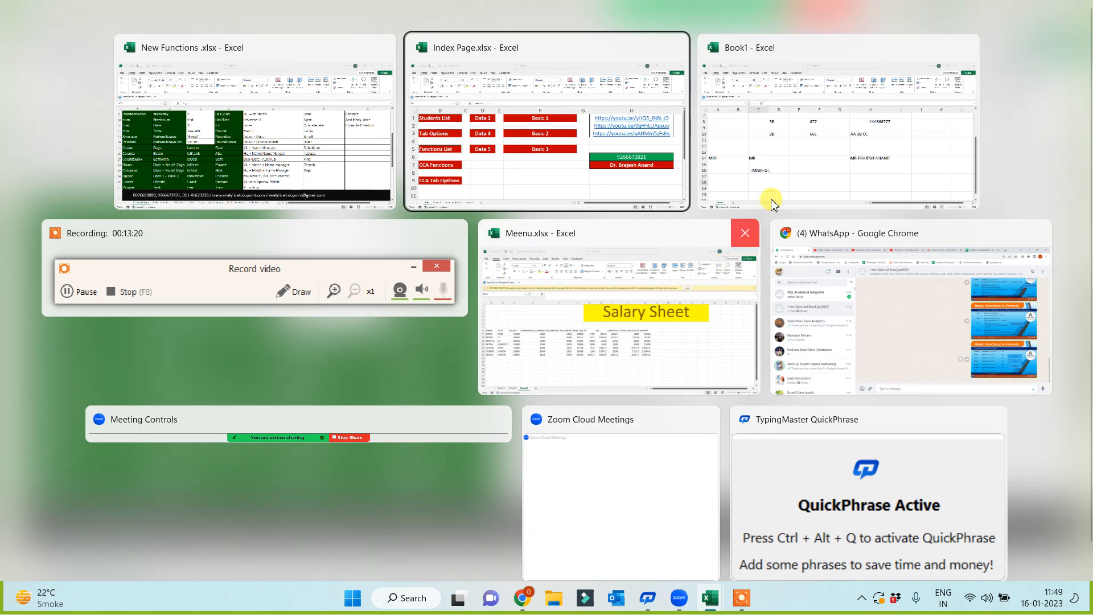
- Switch to Book1 and replace C16 with =MID(H14,12,5) to return the surname
left_click(791, 170)
left_click(365, 488)
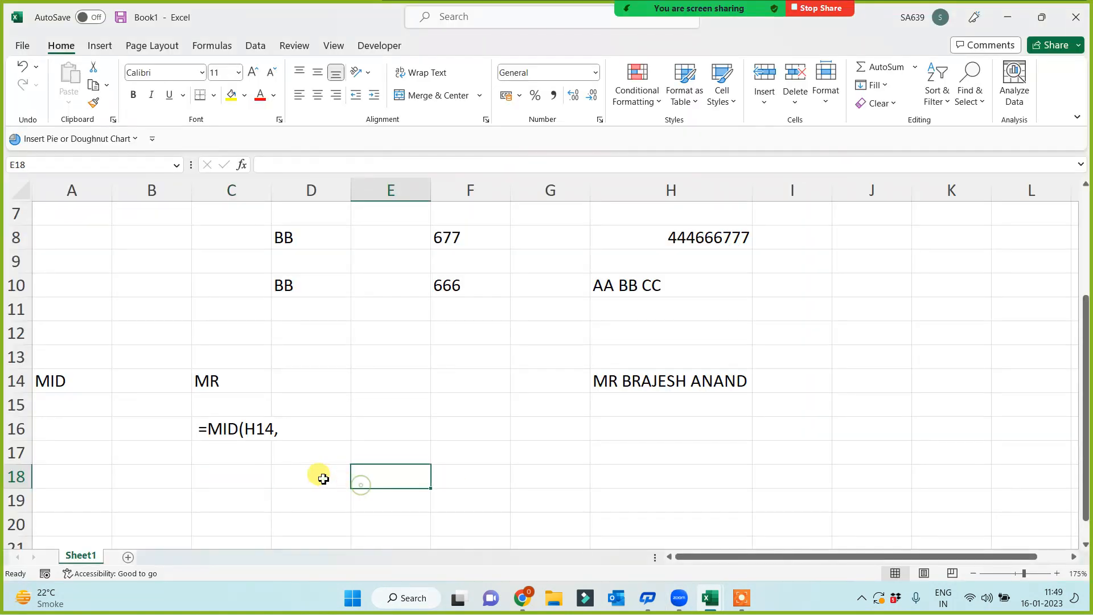
left_click(215, 429)
key("Delete")
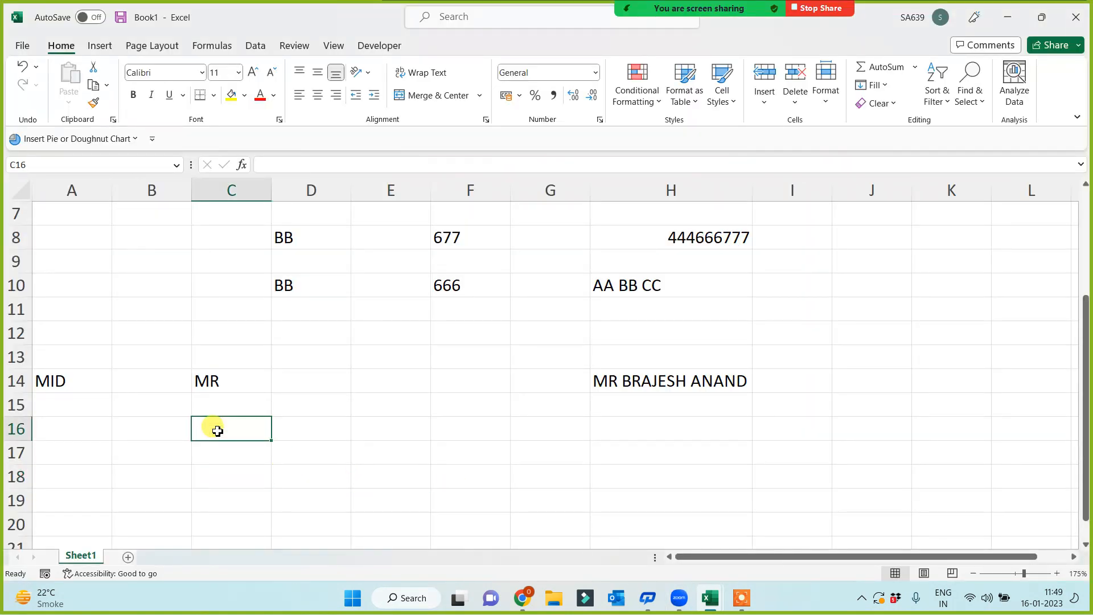
type("=")
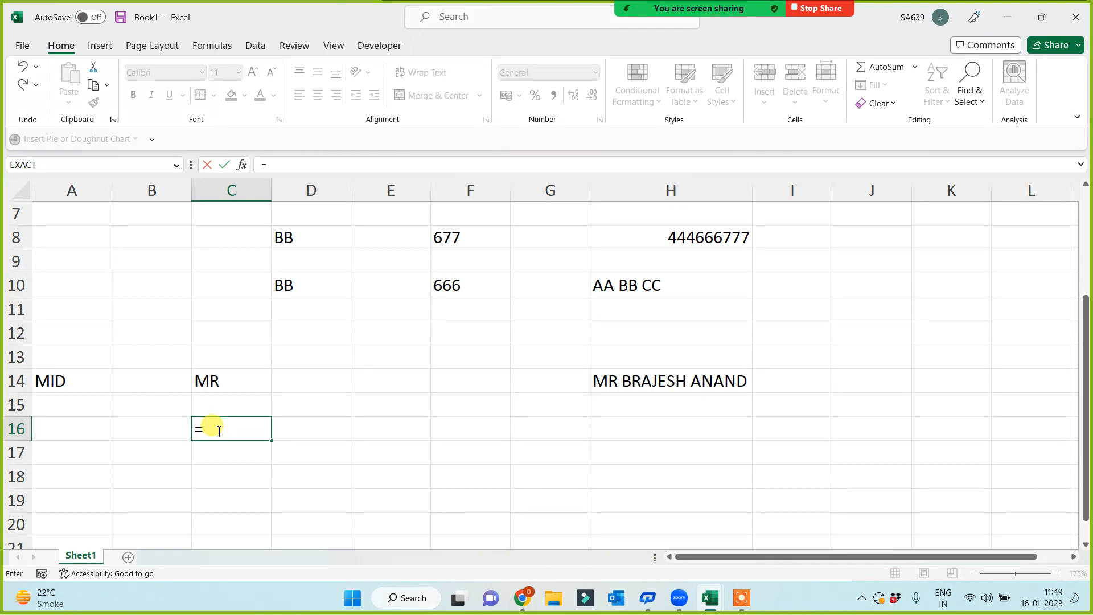
type("MID(")
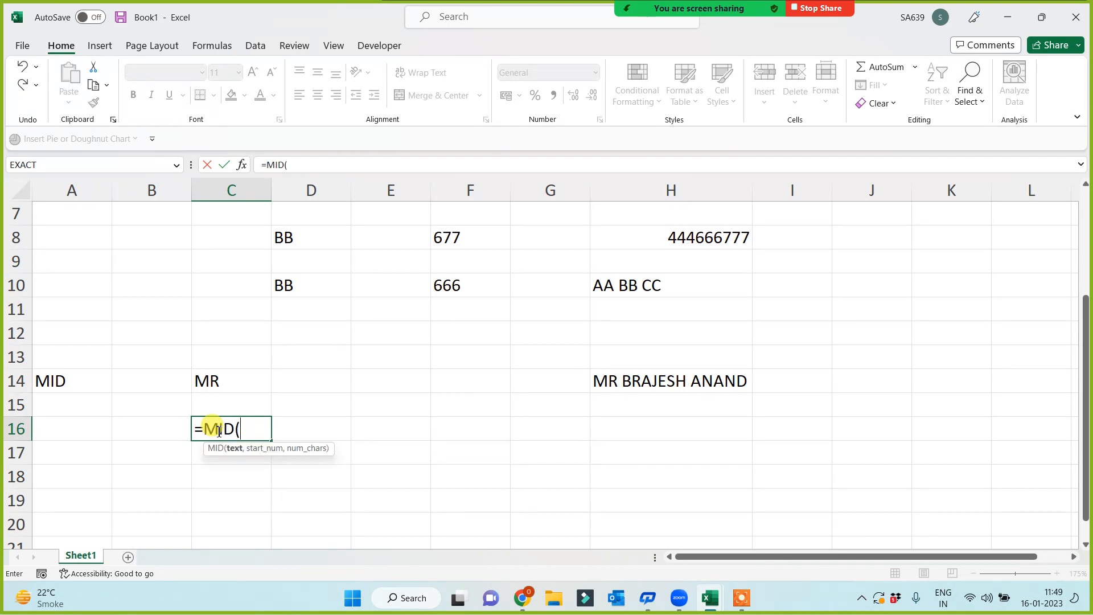
left_click(677, 381)
type(",")
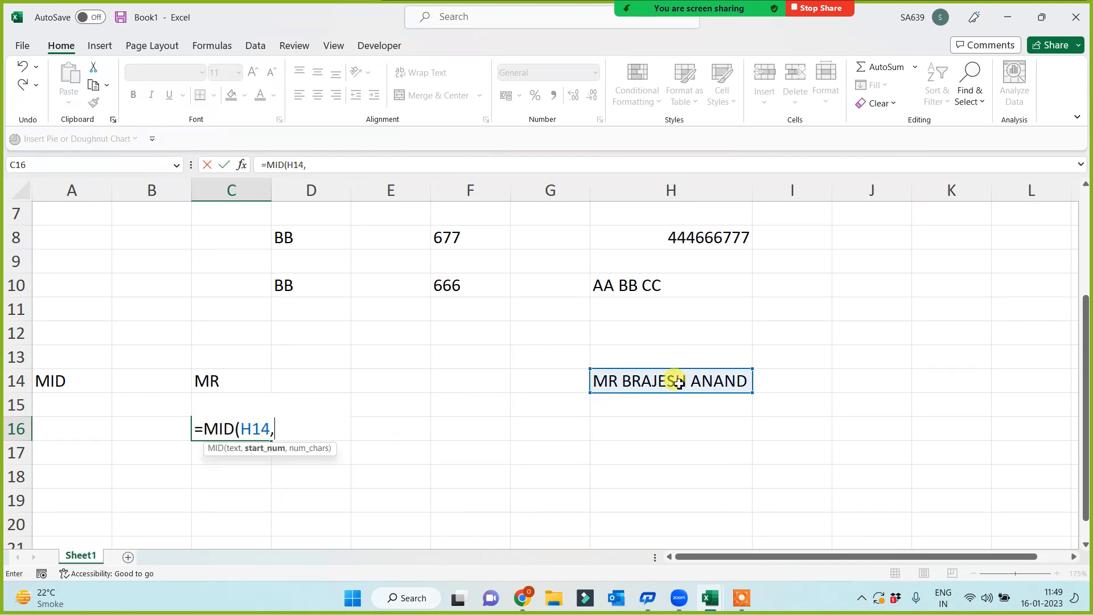
type("12,5")
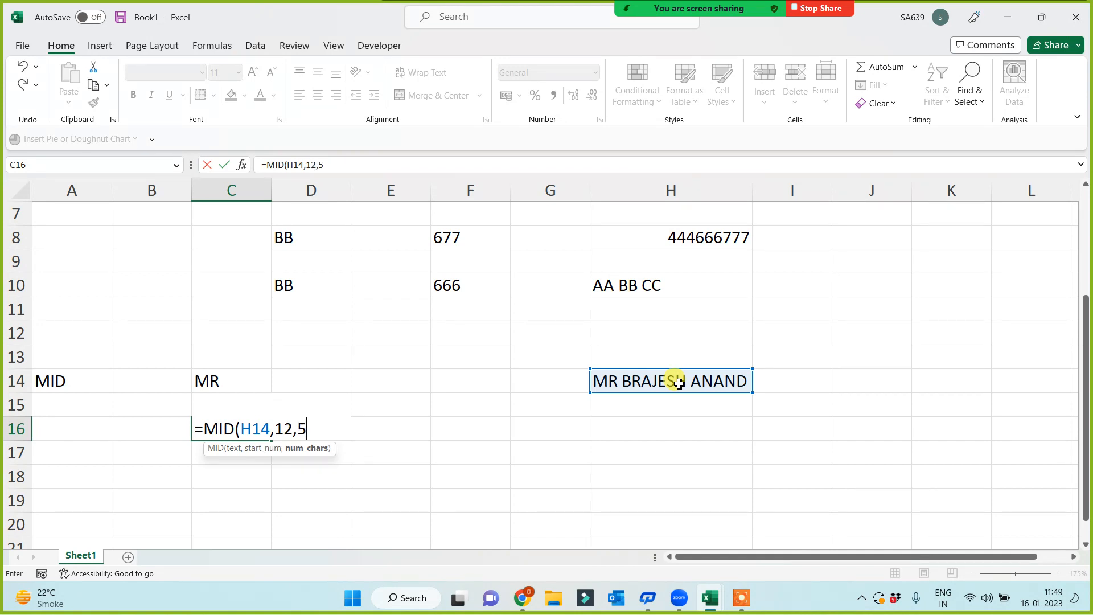
type(")")
key("Return")
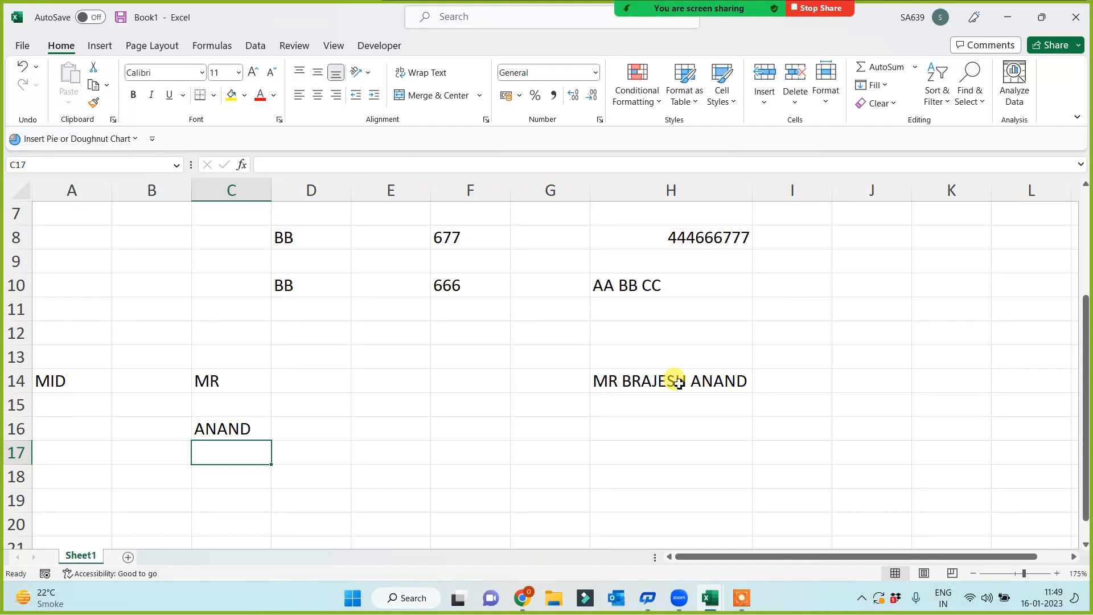
- Fill the LEFT, RIGHT and MID labels in A1:A3 dark red with white text
scroll(63, 383, "up", 2)
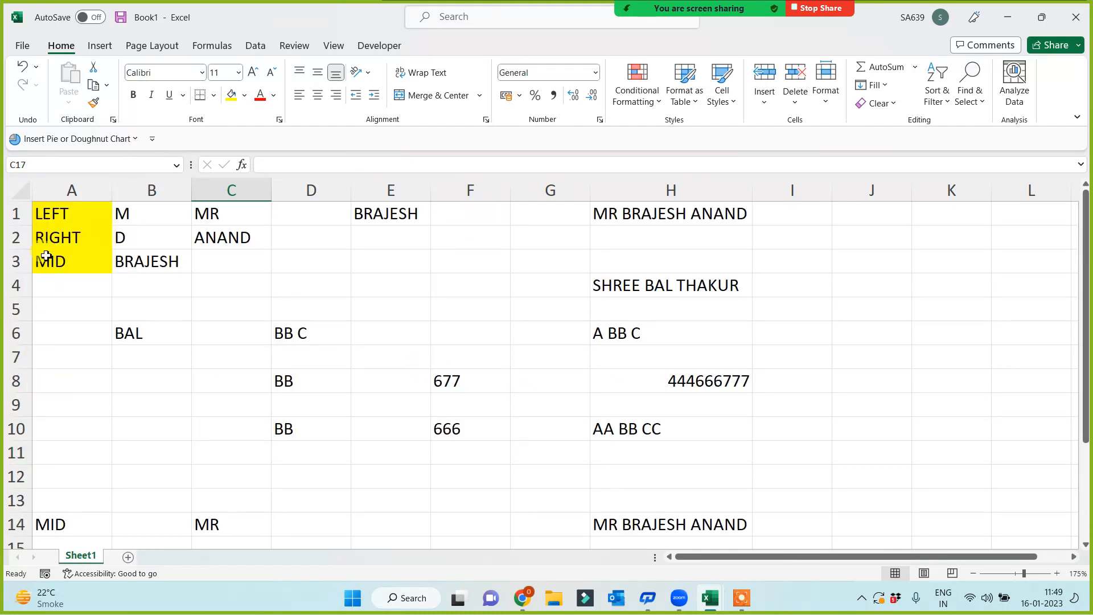
left_click_drag(59, 213, 64, 263)
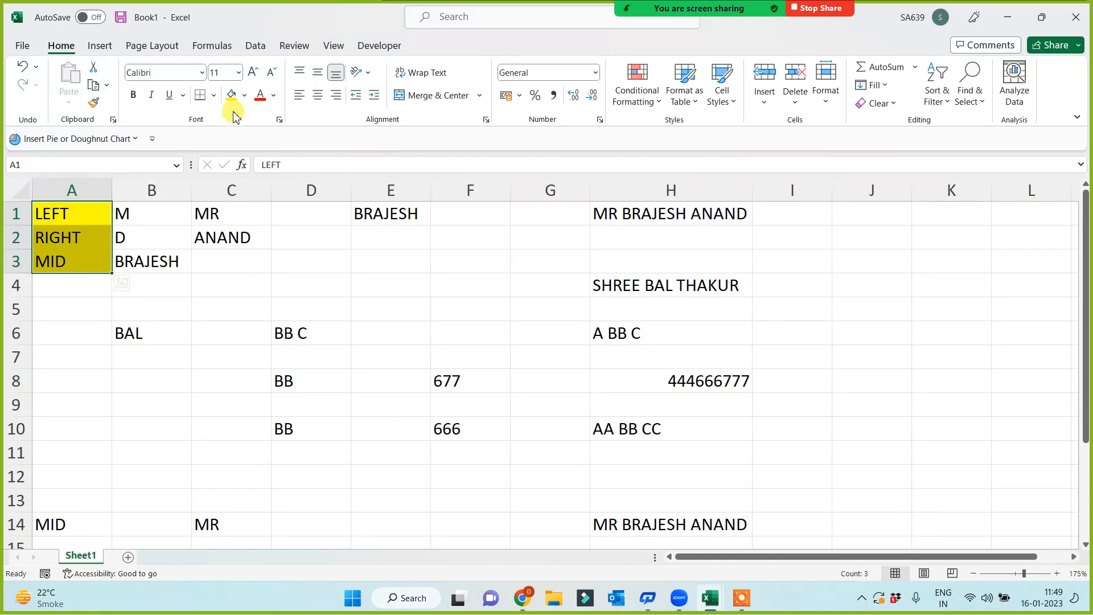
left_click(247, 97)
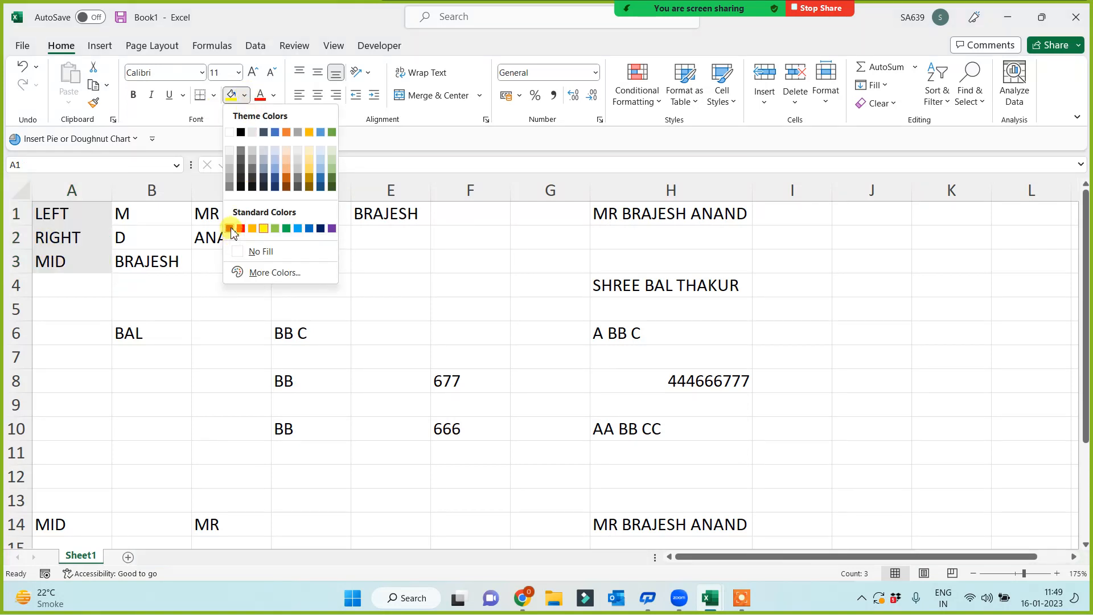
left_click(231, 228)
left_click(274, 95)
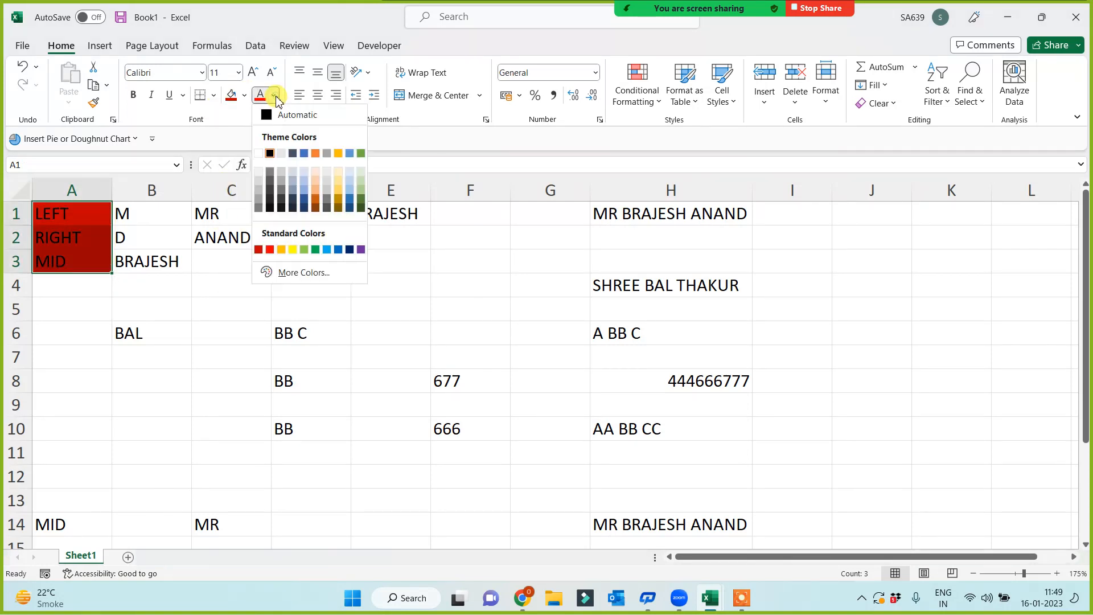
left_click(258, 153)
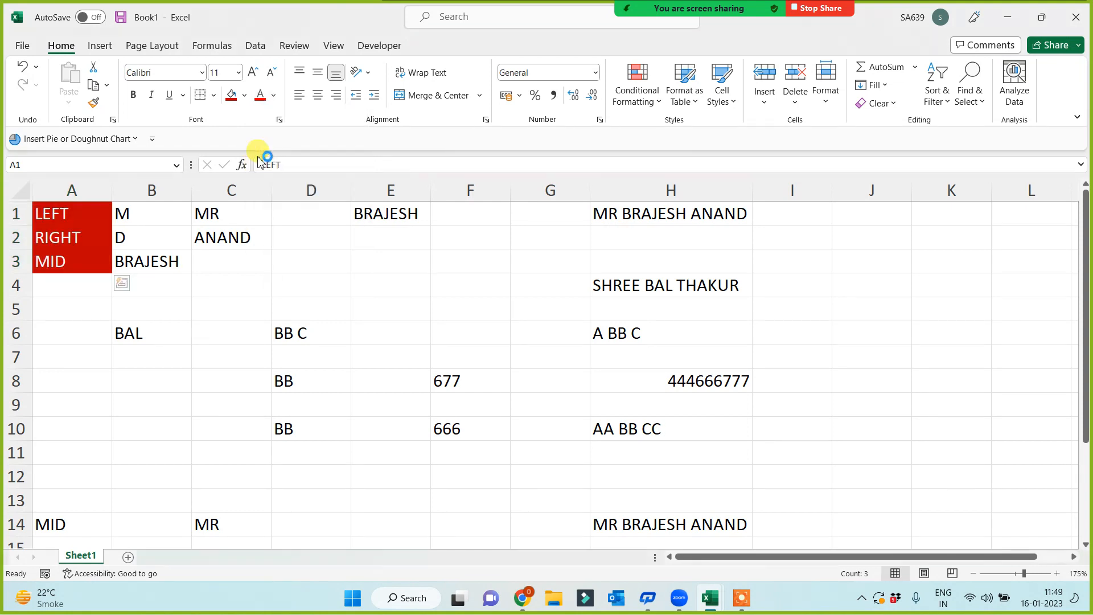
left_click(60, 282)
left_click(63, 354)
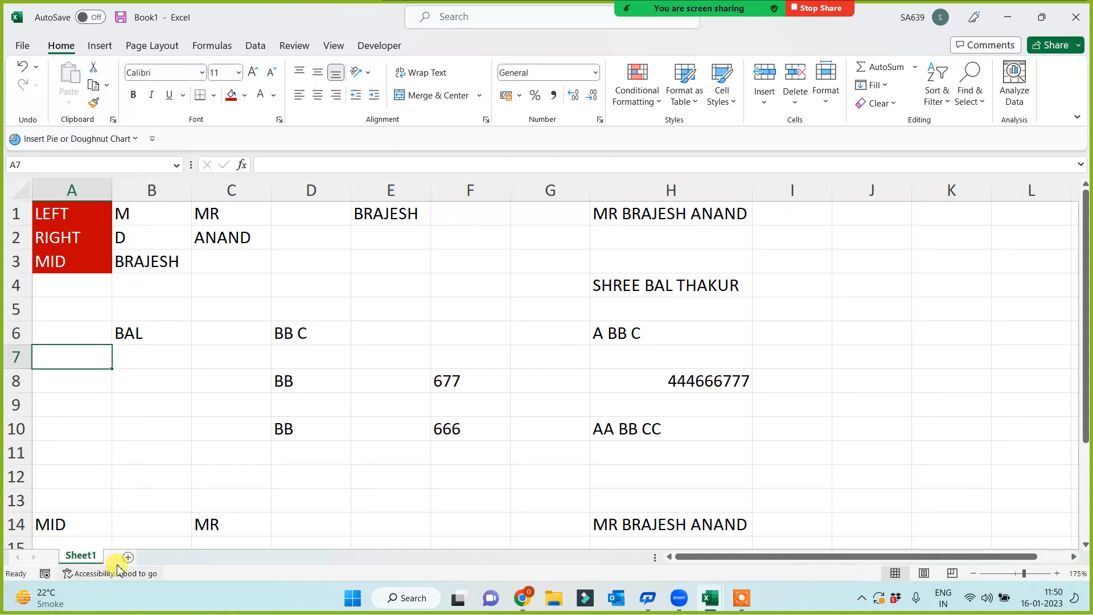
scroll(178, 444, "down", 6)
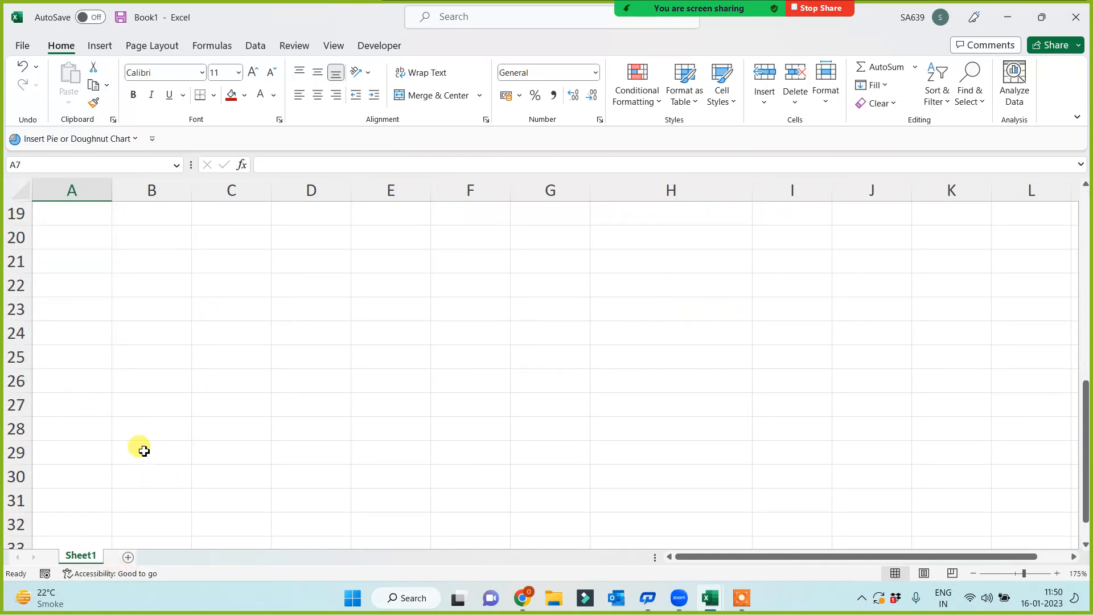
left_click(72, 410)
left_click(75, 348)
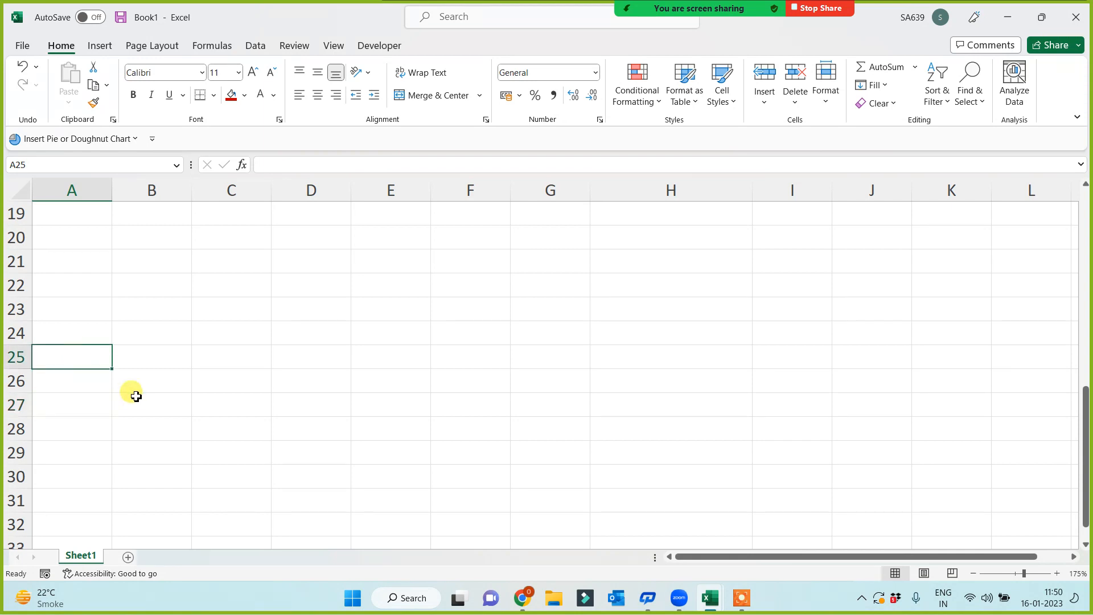
type("FIND")
key("Return")
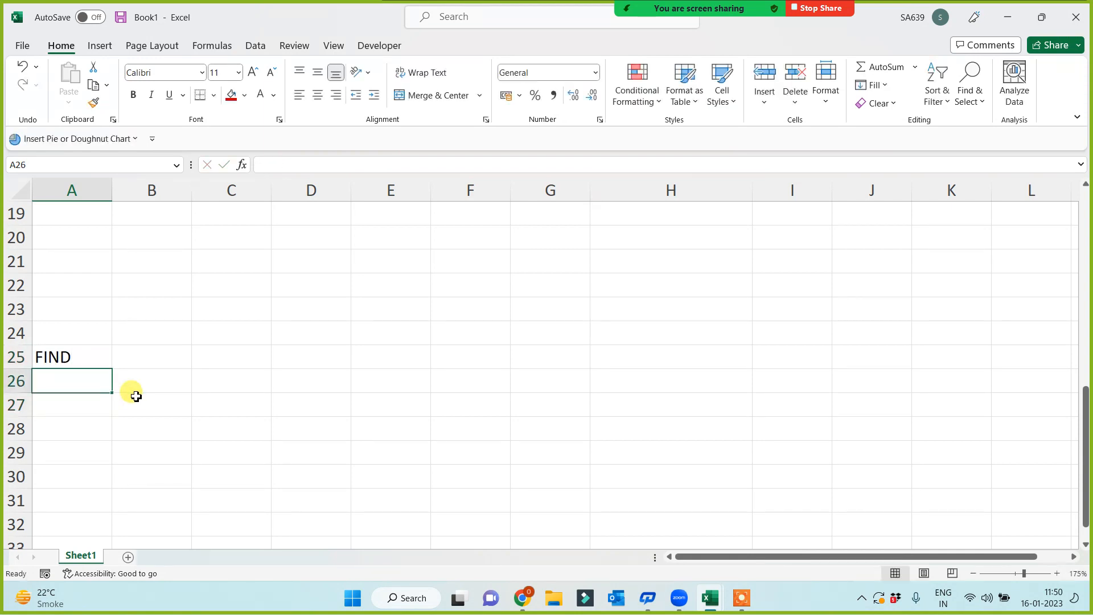
type("S")
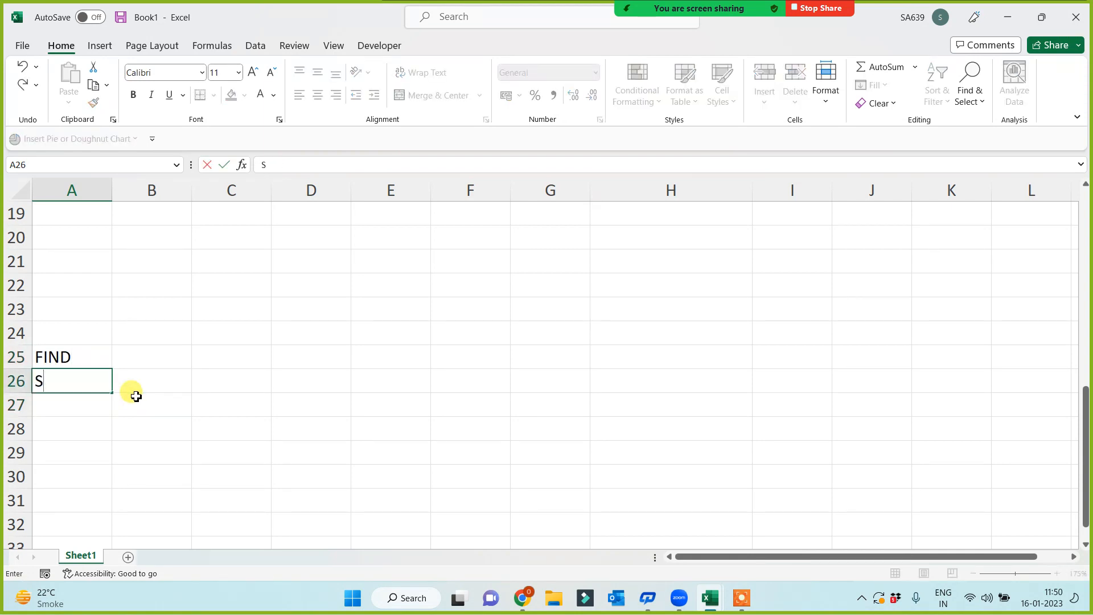
type("EARCH")
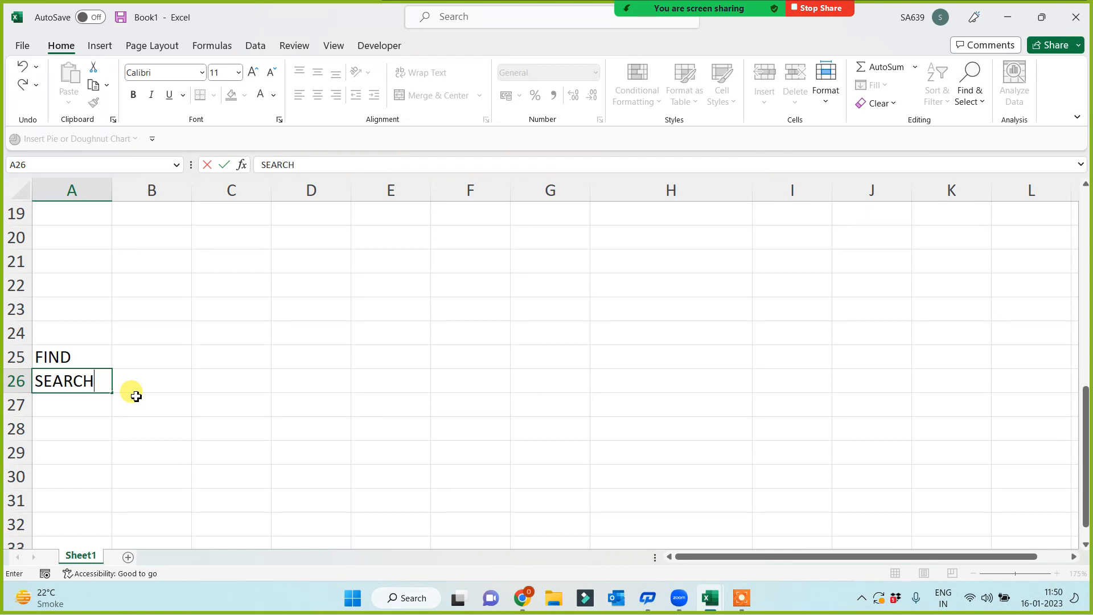
key("Return")
left_click_drag(85, 354, 72, 405)
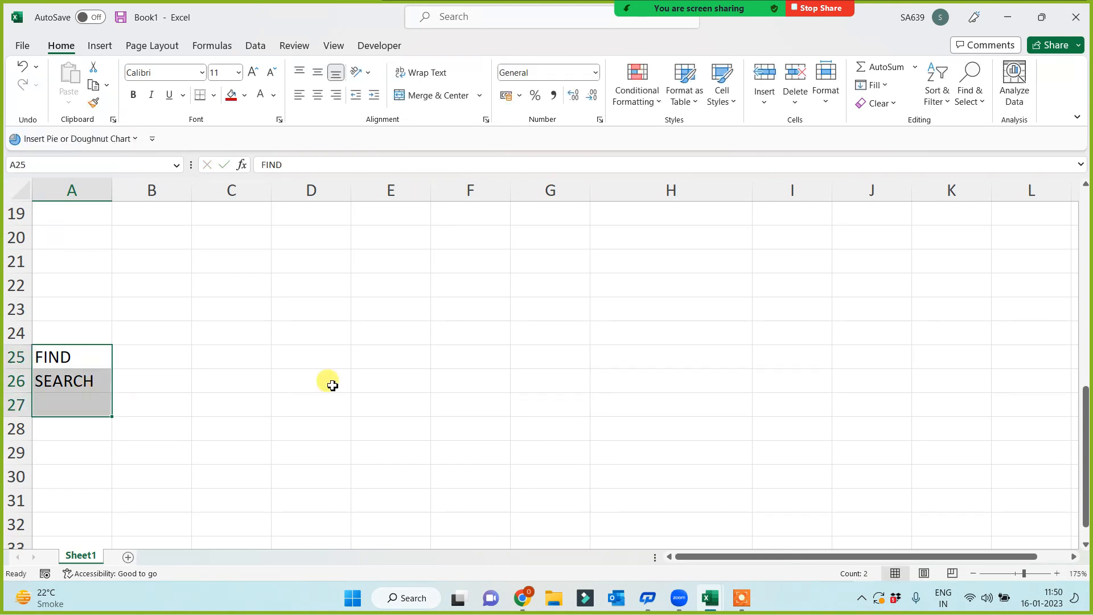
left_click(333, 385)
left_click(453, 362)
left_click(516, 325)
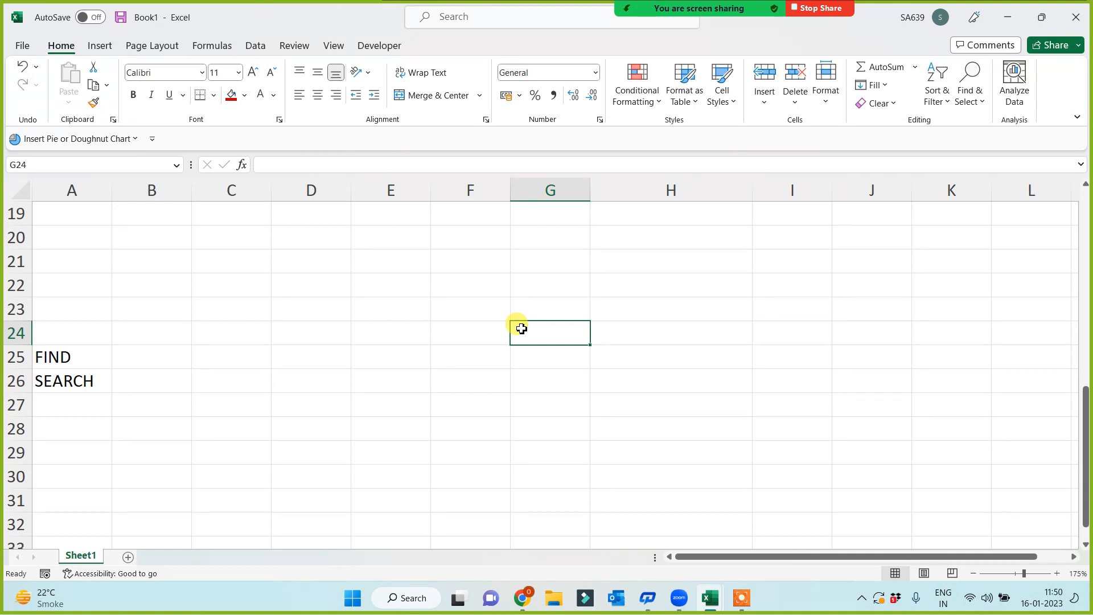
left_click(628, 312)
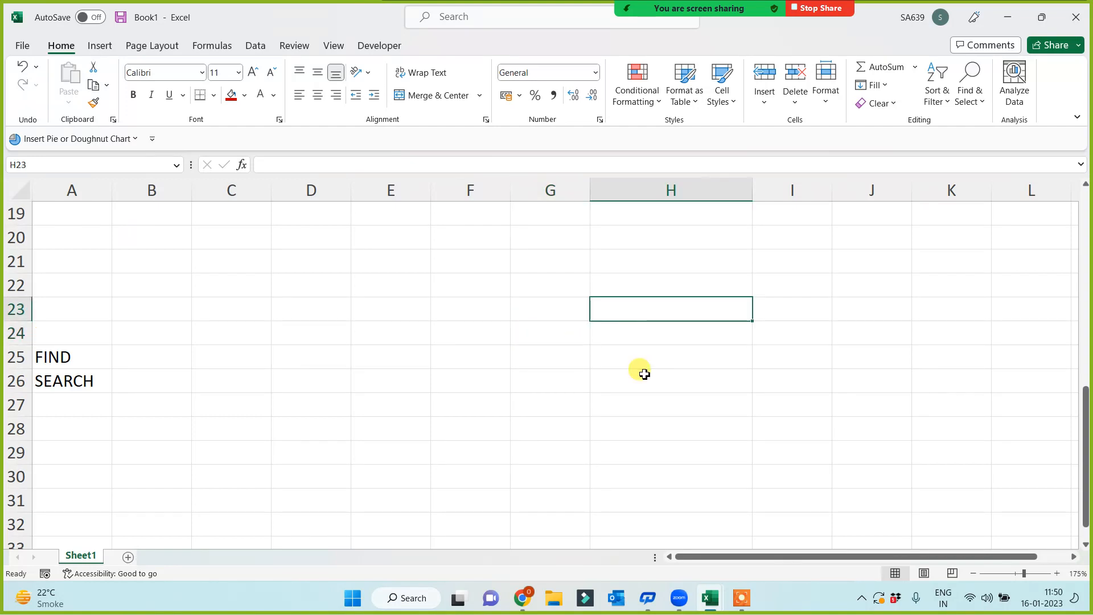
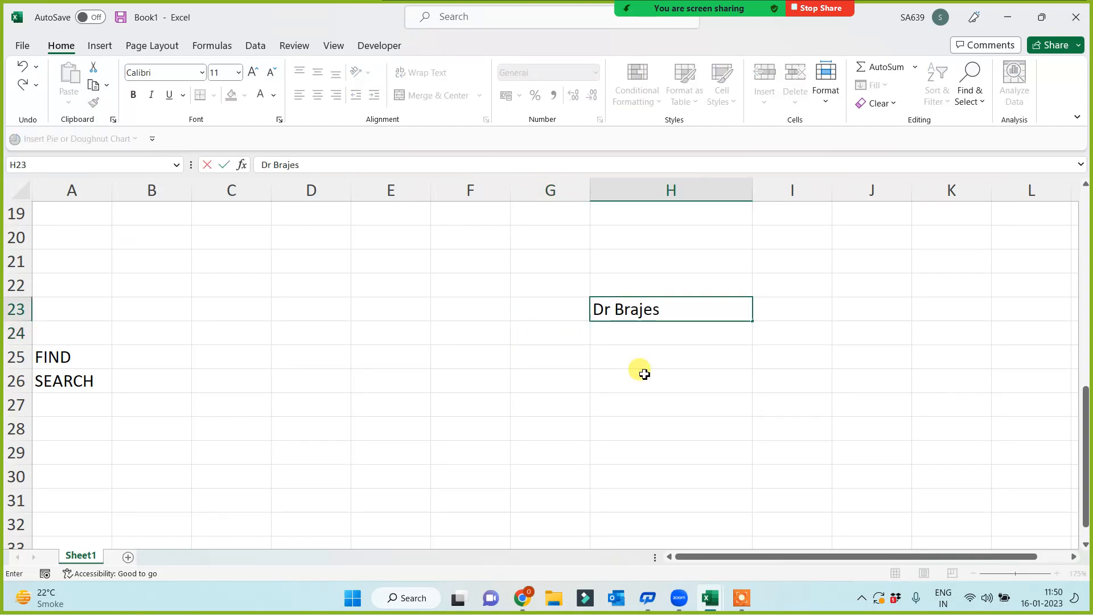
left_click(642, 373)
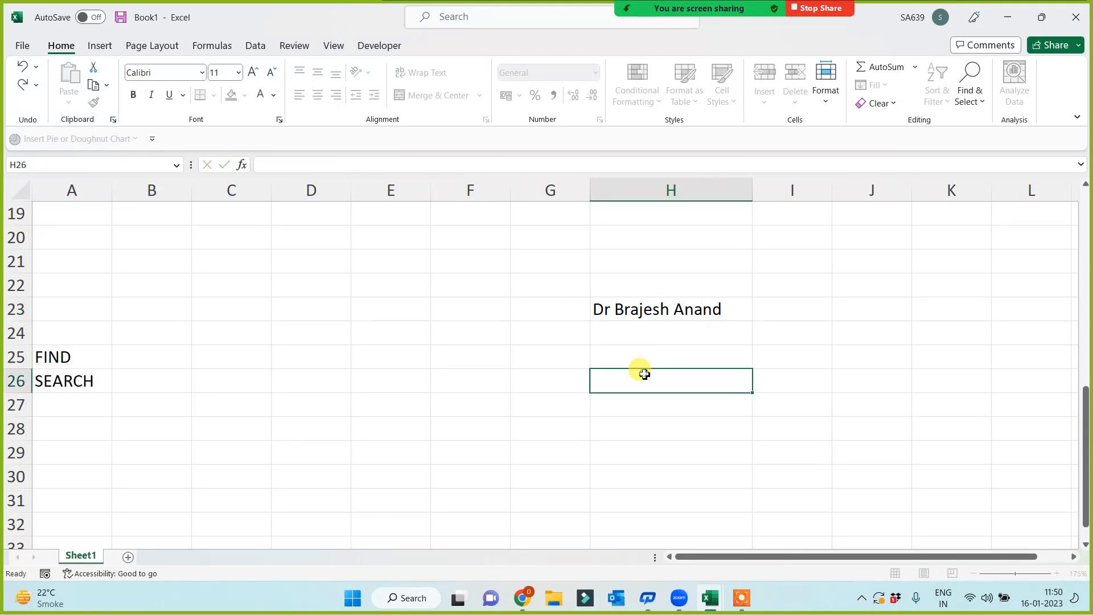
left_click(685, 312)
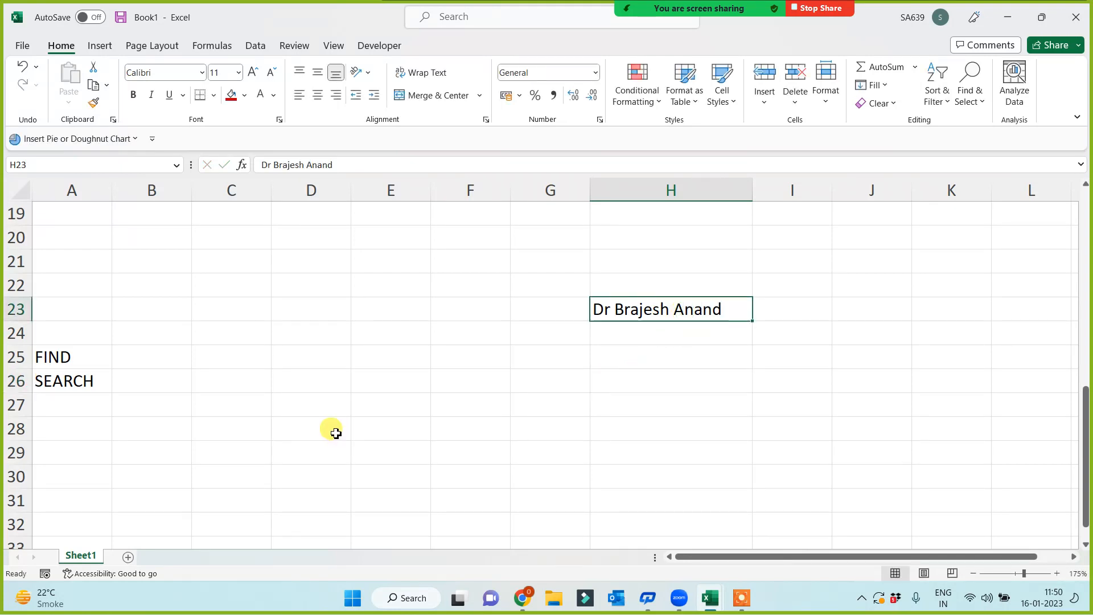
left_click(64, 359)
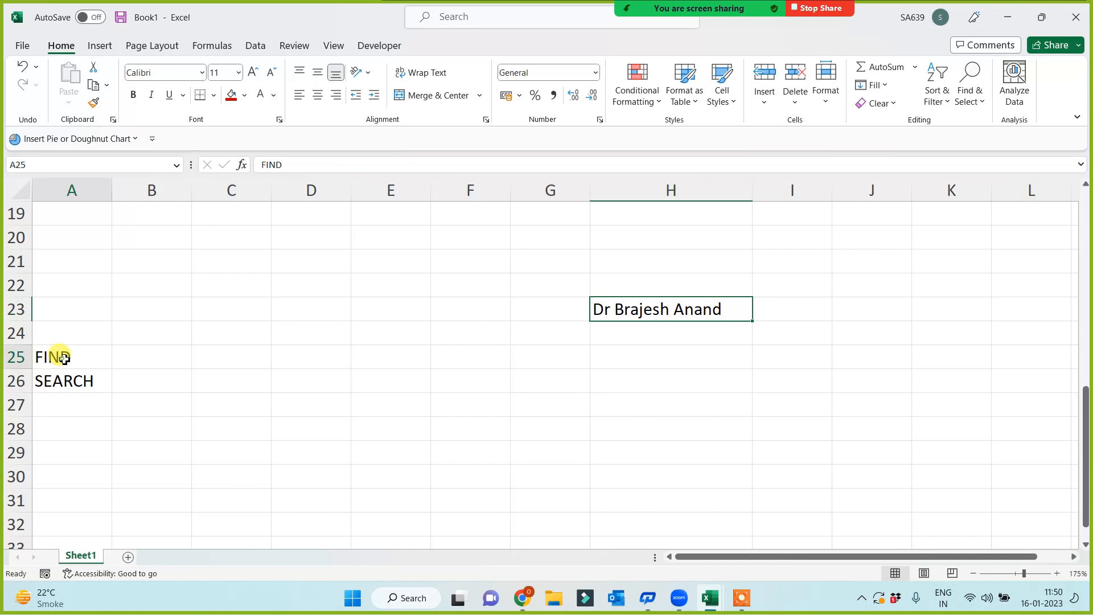
left_click(179, 357)
left_click(242, 360)
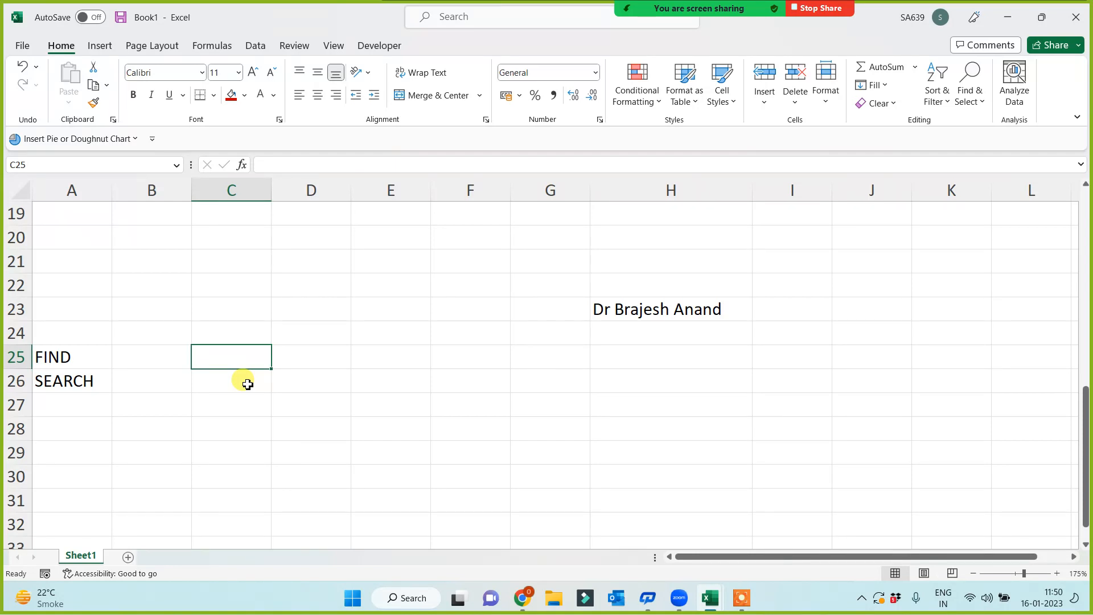
- Enter =FIND("j",H23) in C25, which returns 7, and check the formula
type("=")
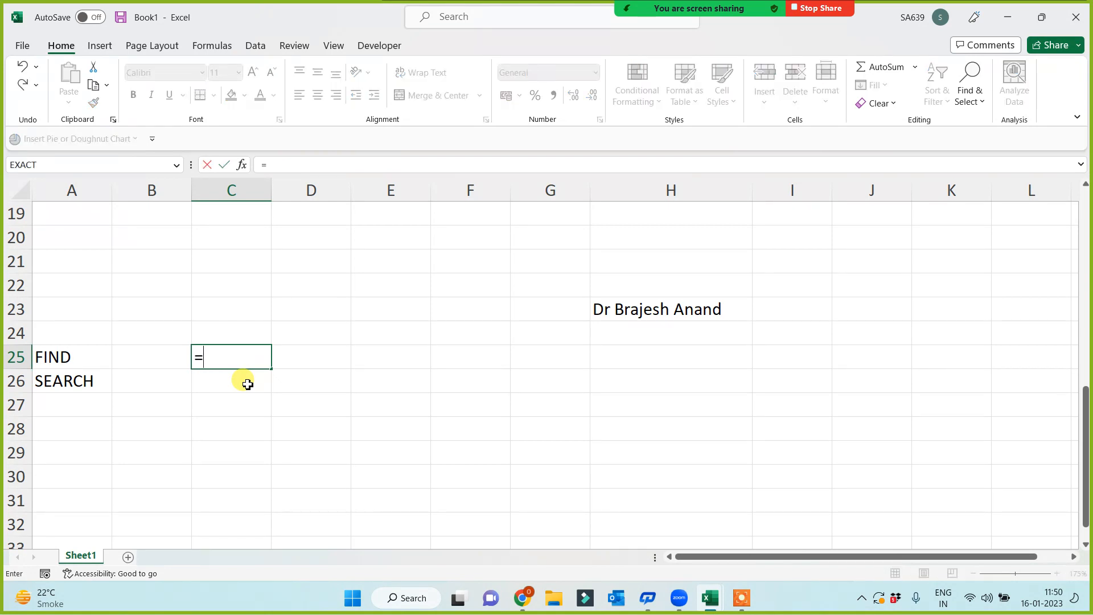
type("find(")
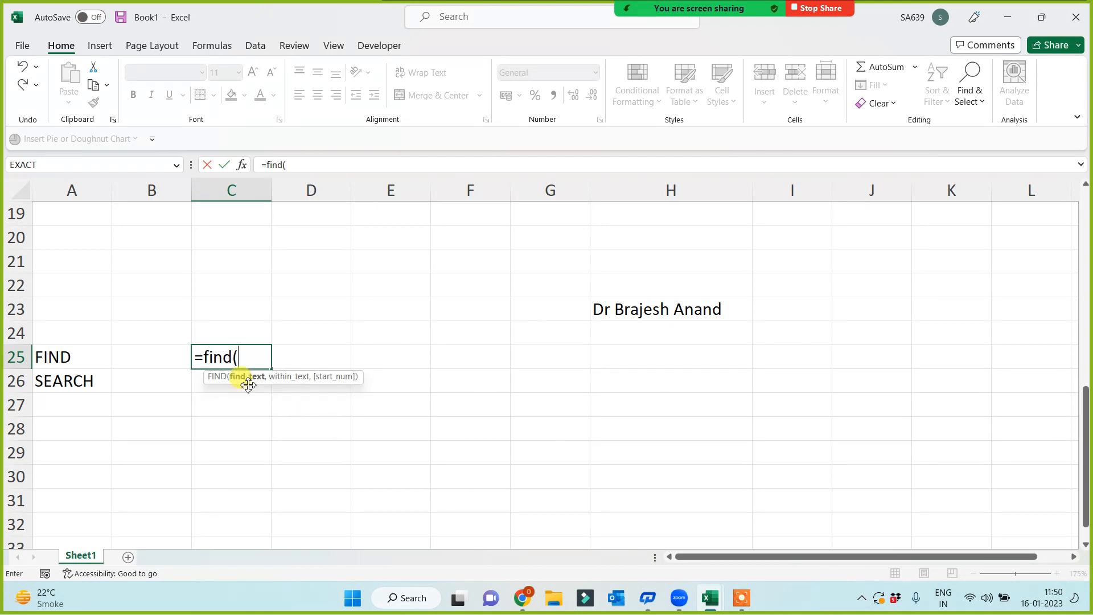
type("\"")
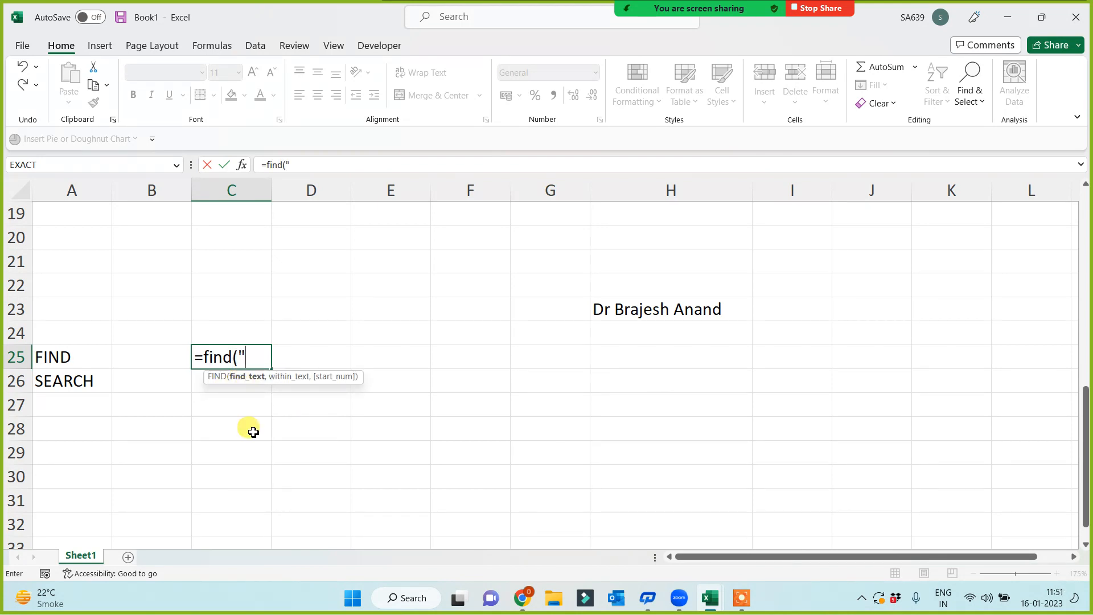
type("j\",")
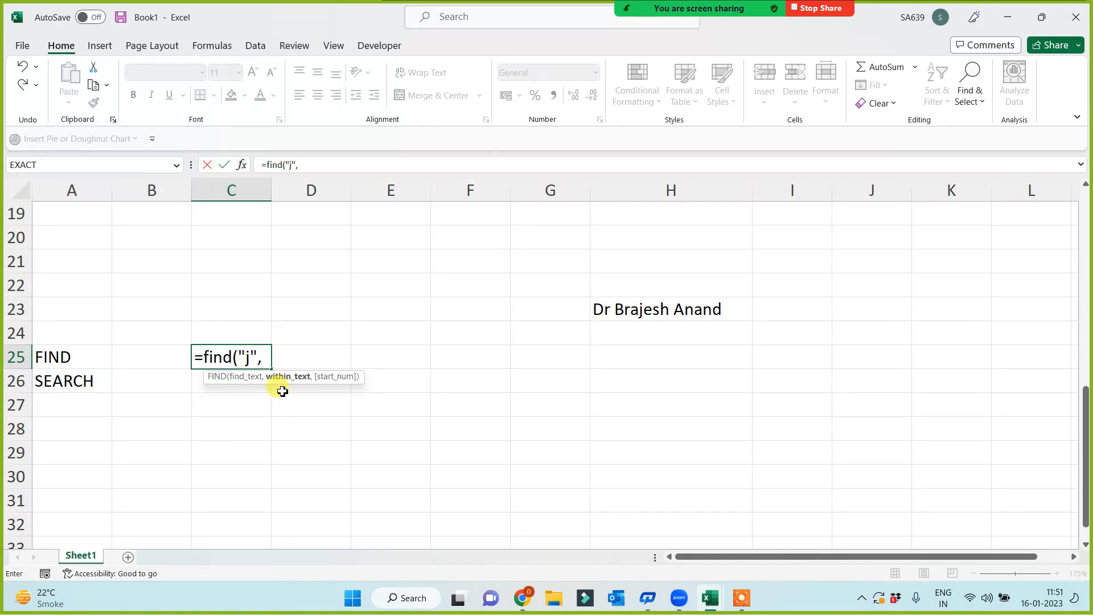
left_click(642, 307)
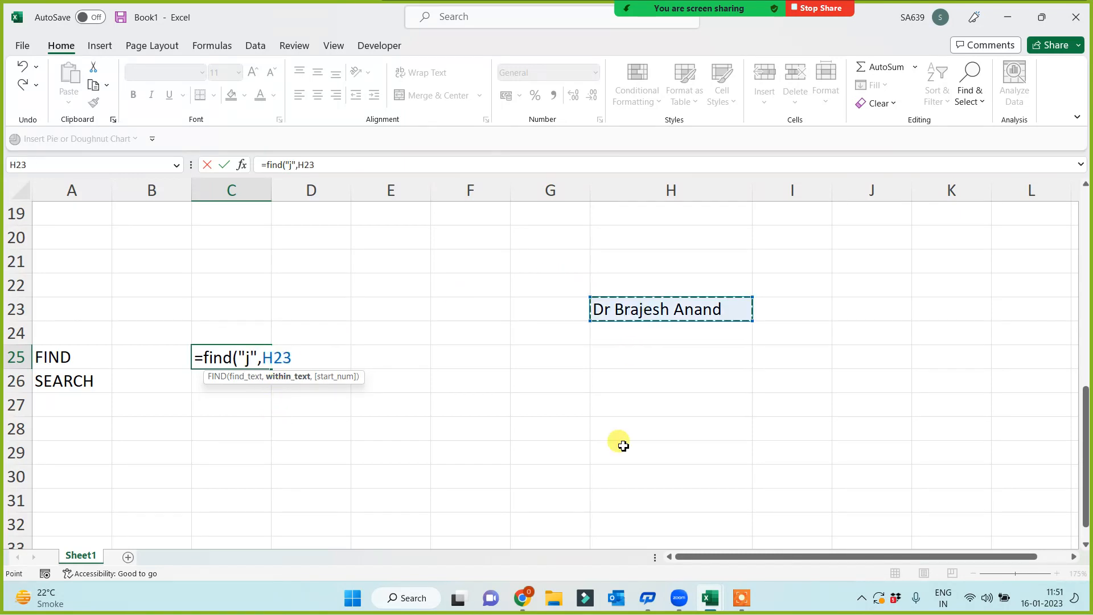
type(")")
key("Return")
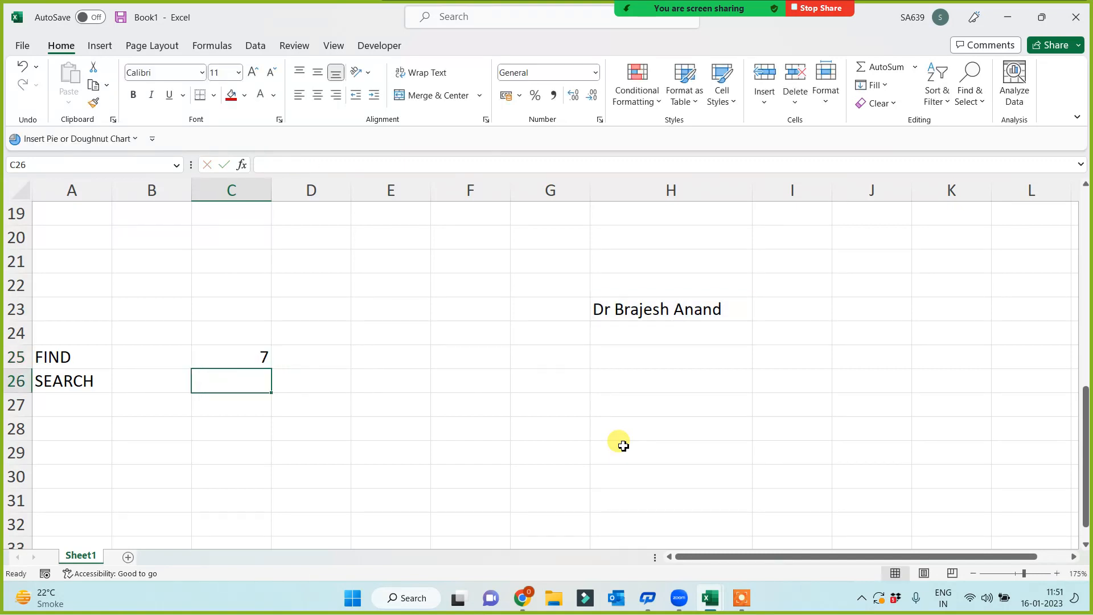
key("Up")
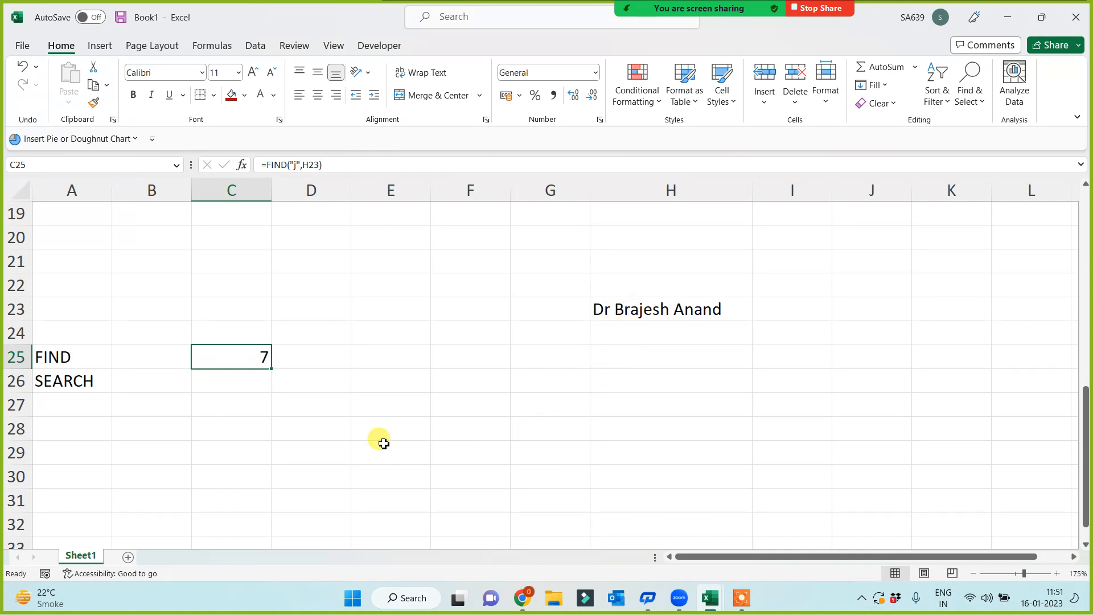
left_click(309, 357)
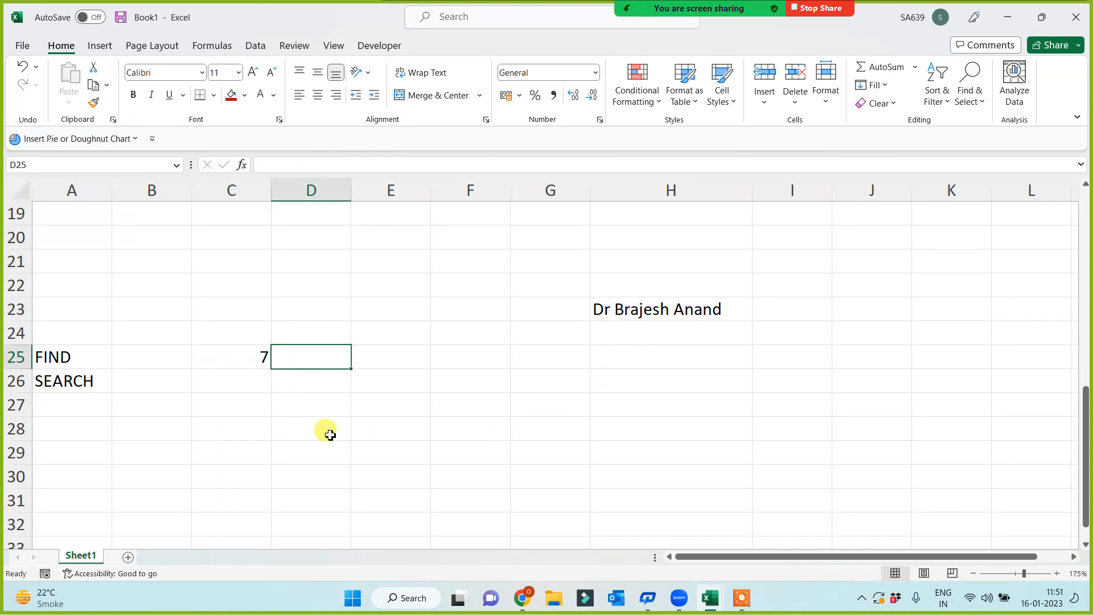
- Enter =FIND("a",H23) in D25 so it returns 6, then compare it with C25's formula
type("=find(")
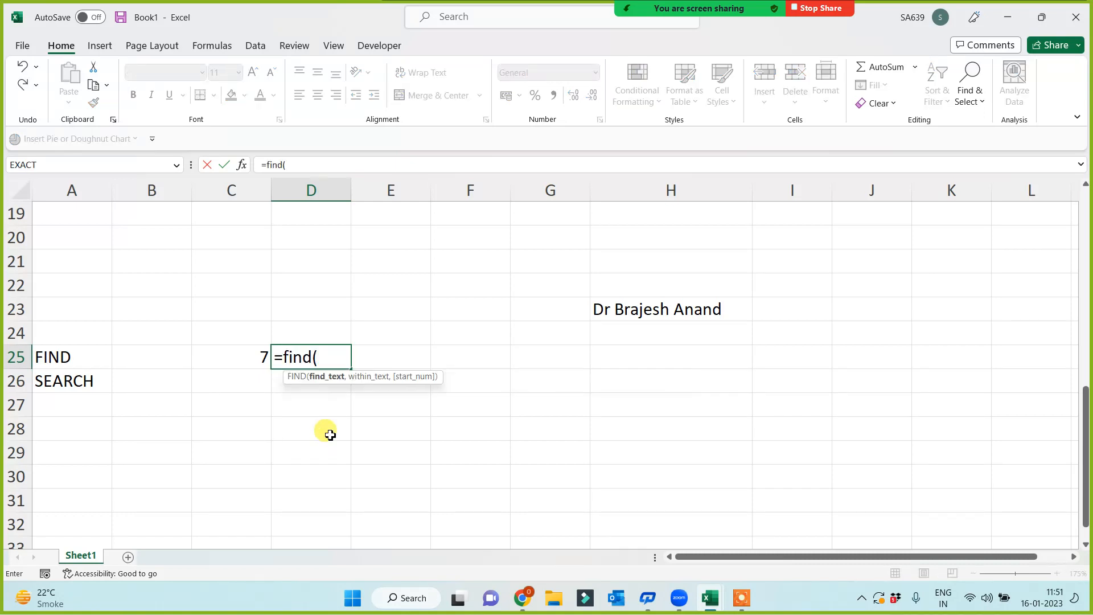
type("\"a\",")
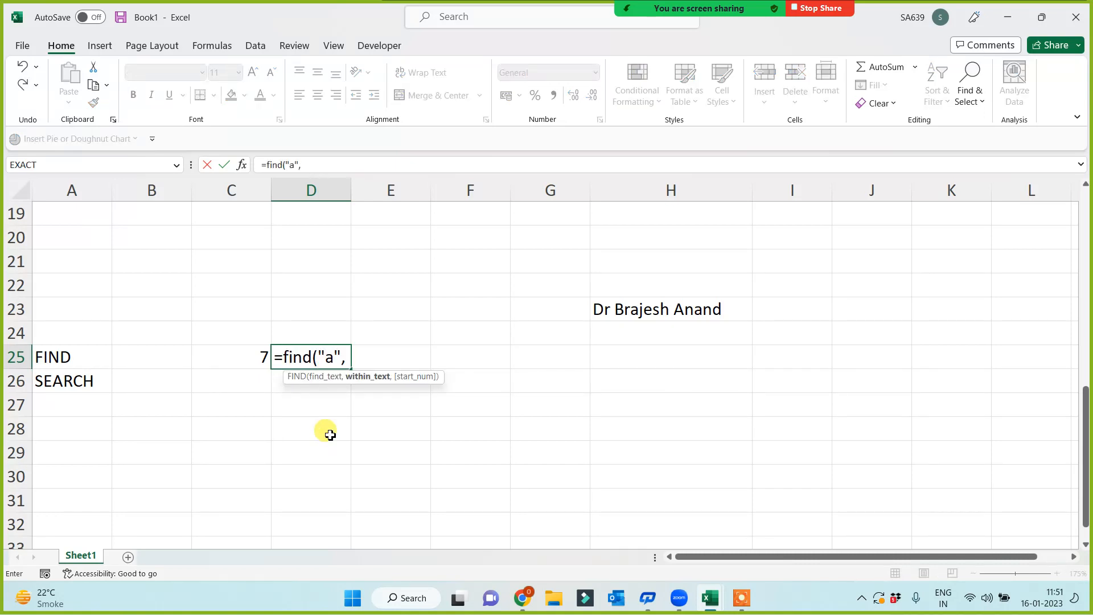
left_click(639, 309)
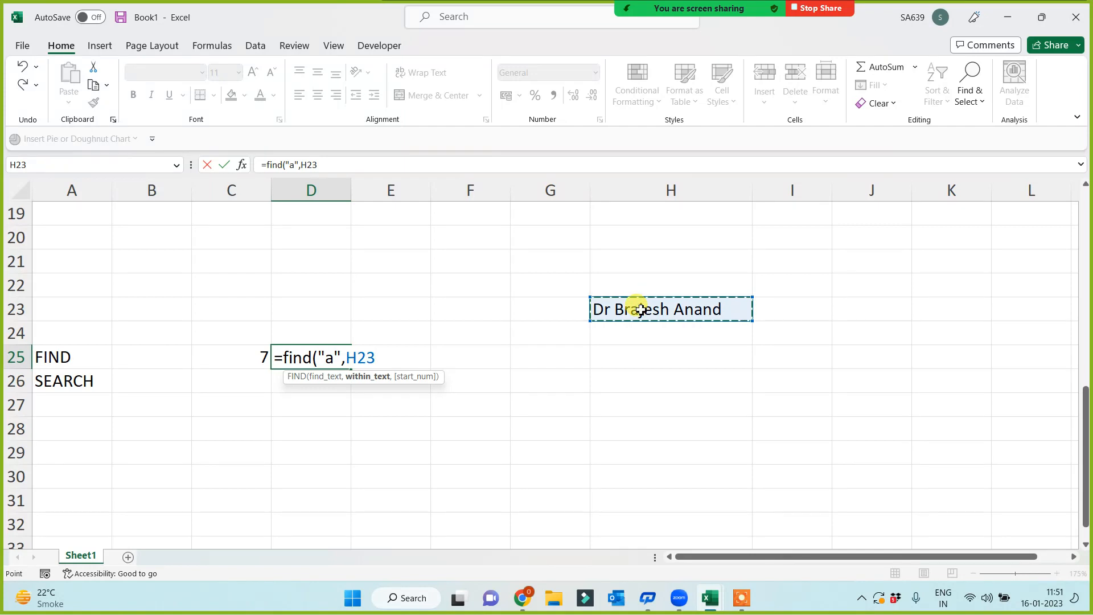
type(")")
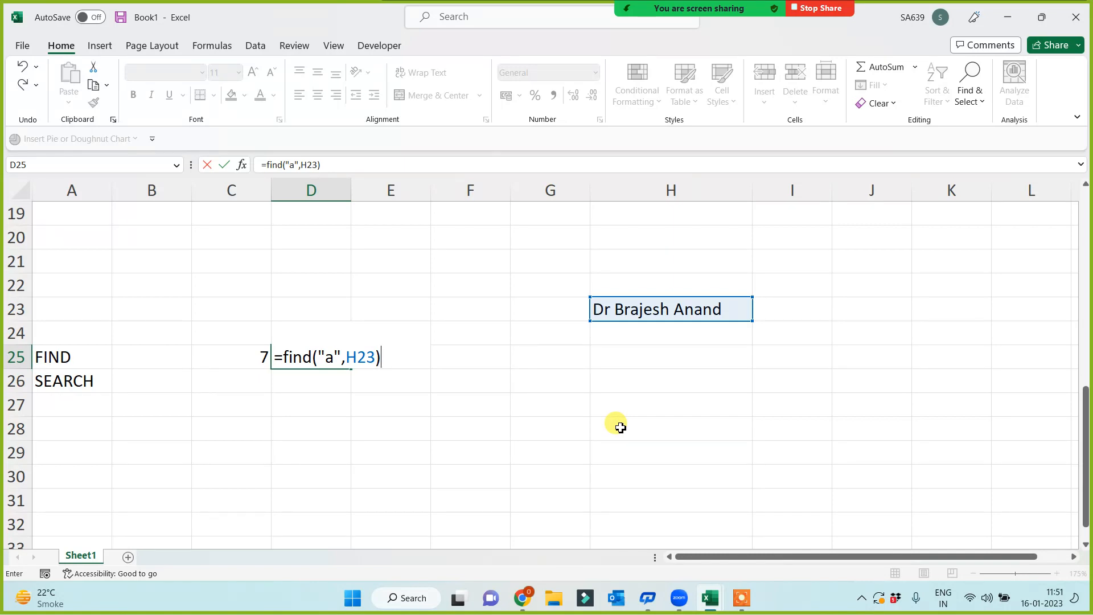
key("Return")
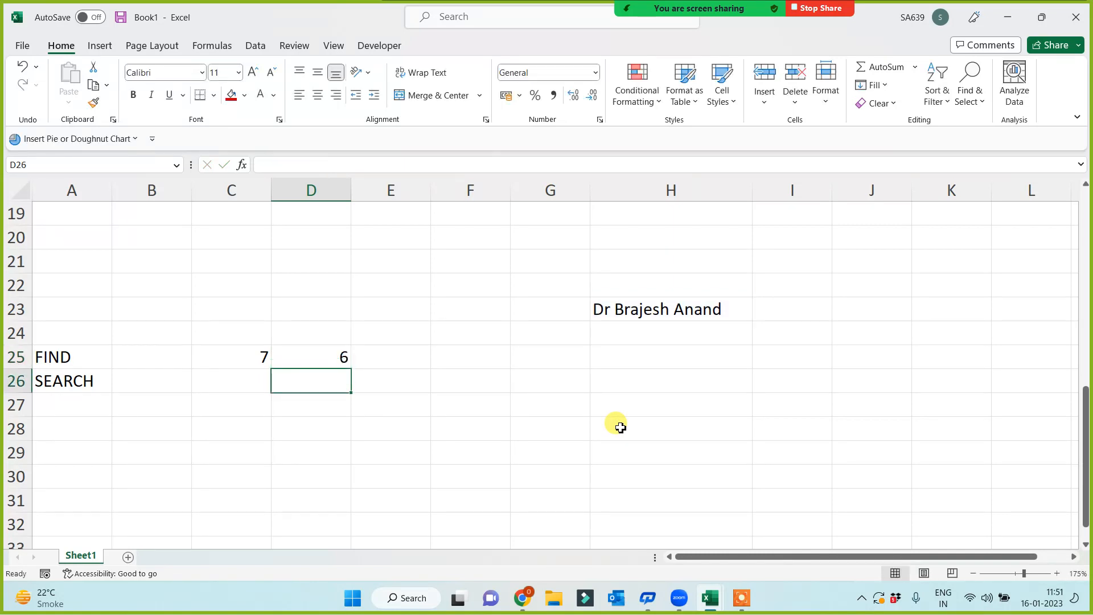
left_click(317, 355)
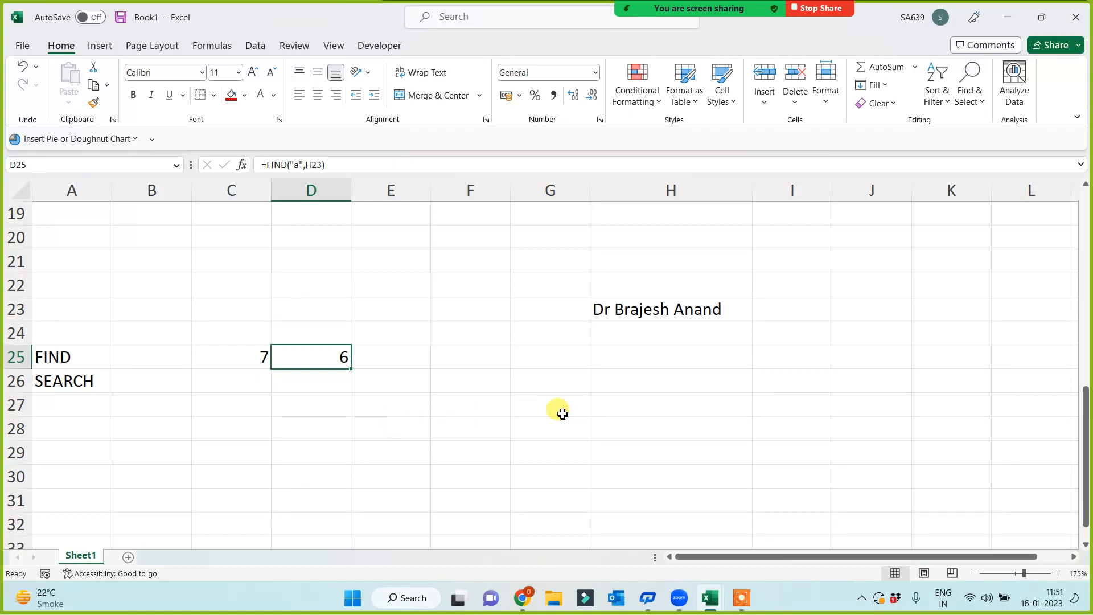
left_click(223, 354)
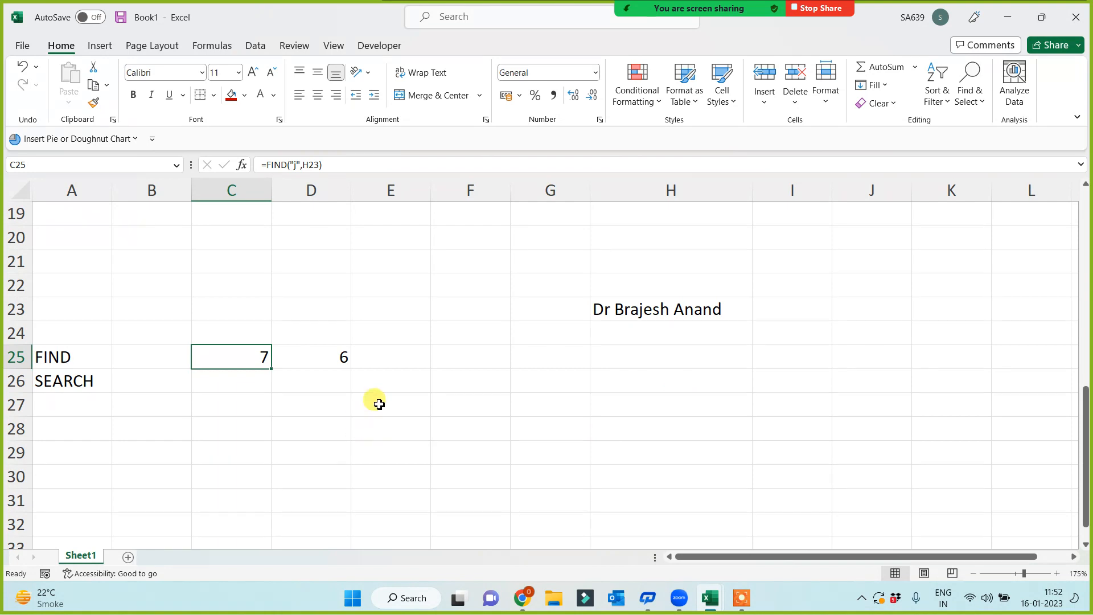
left_click(407, 364)
left_click(265, 379)
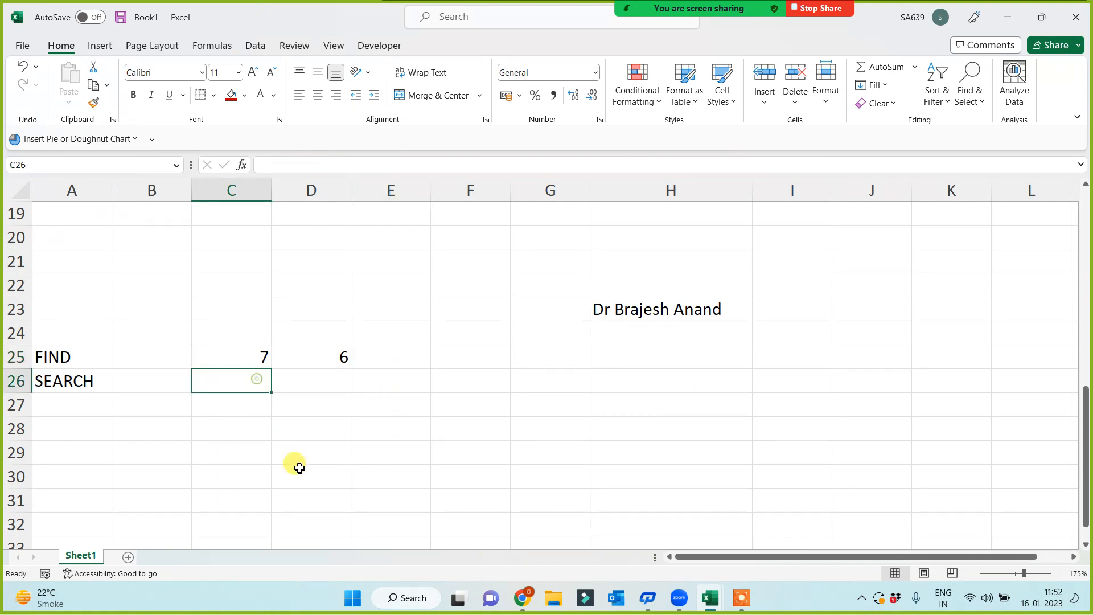
type("=s")
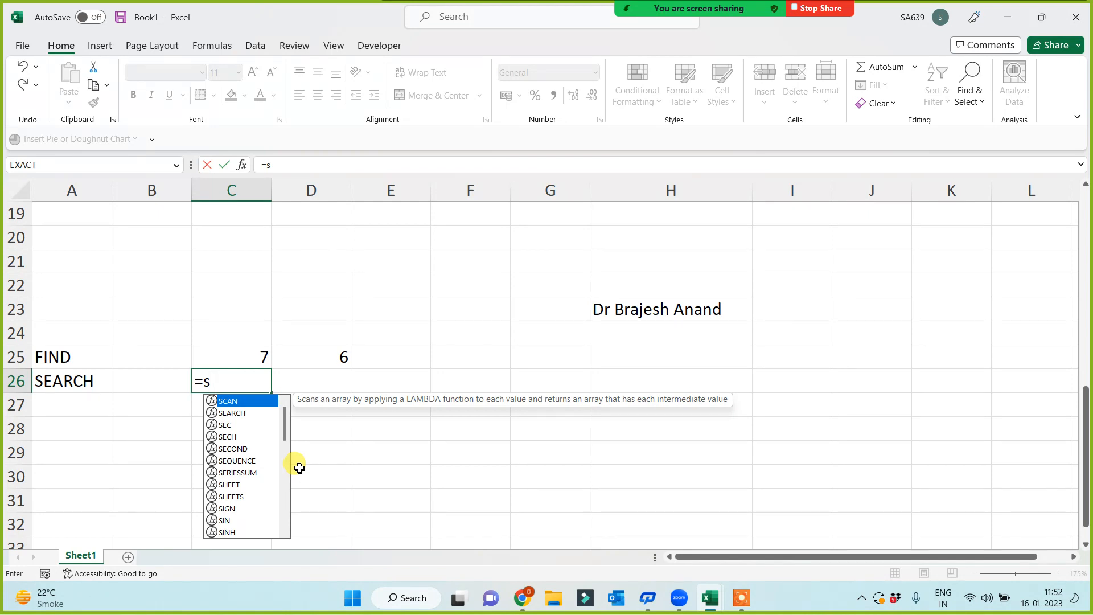
type("e")
key("Tab")
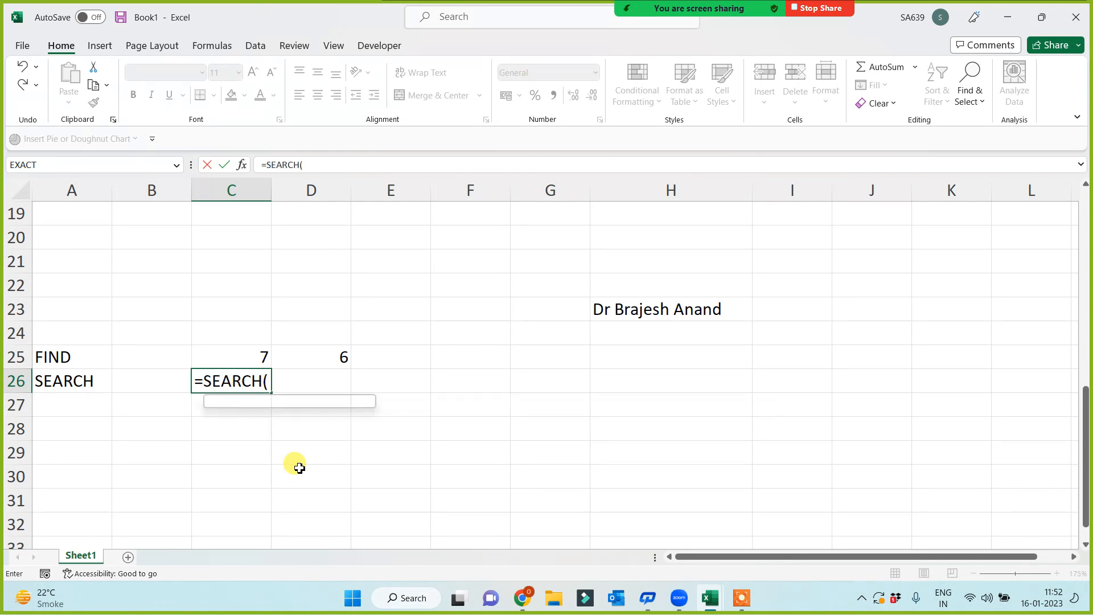
type("\"j\",")
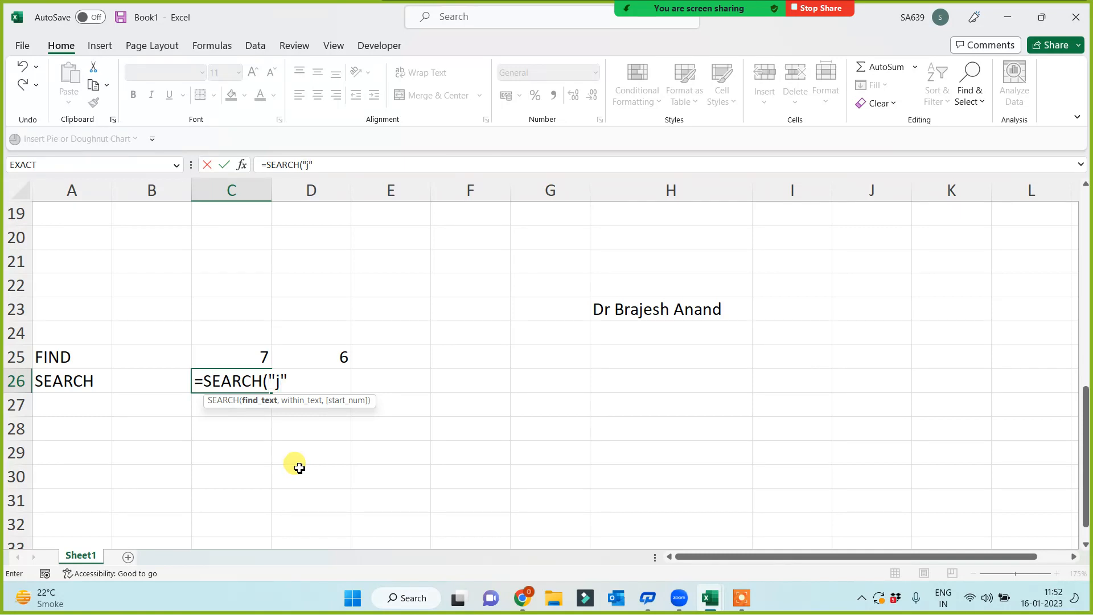
left_click(696, 318)
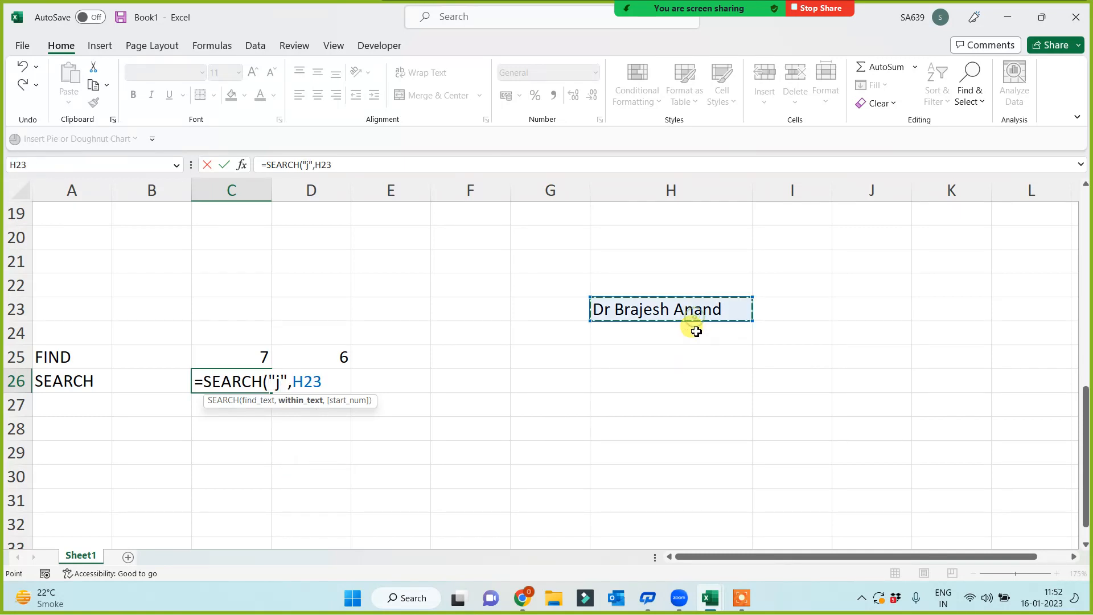
type(")")
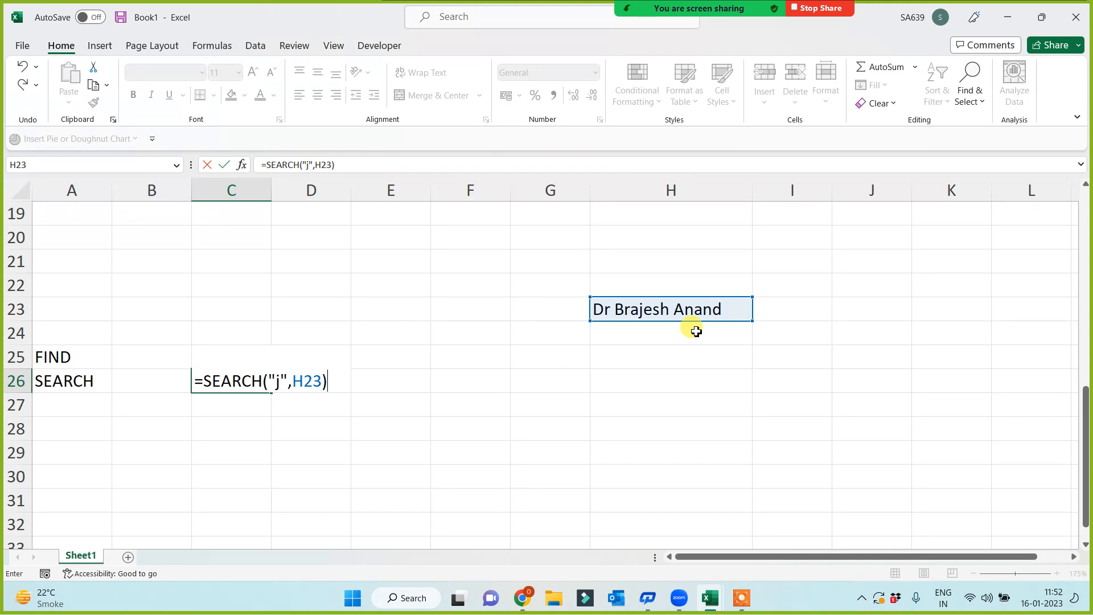
key("Return")
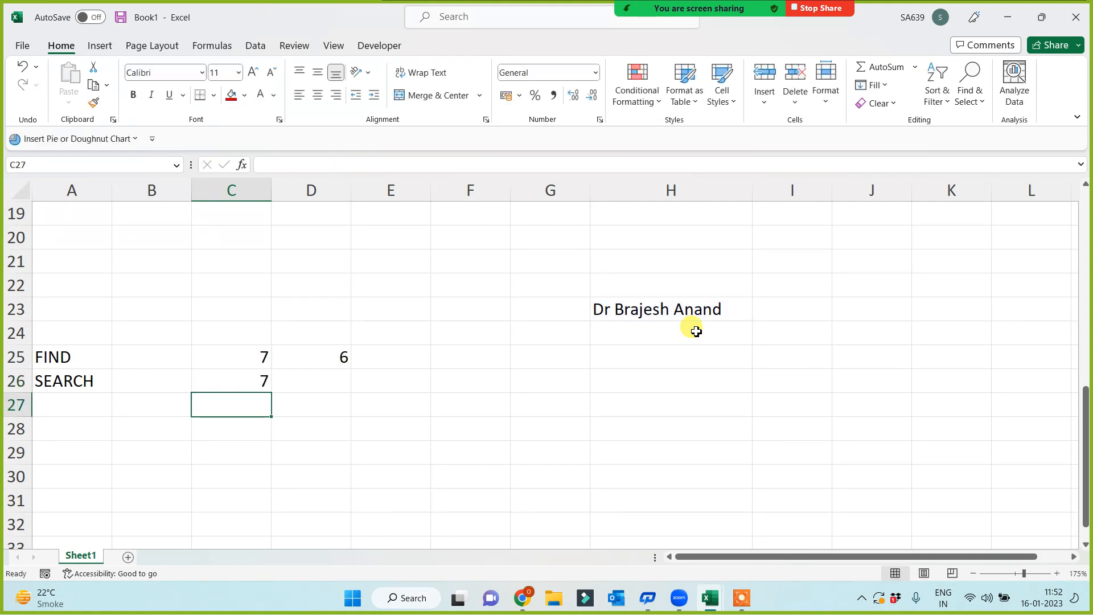
left_click(307, 381)
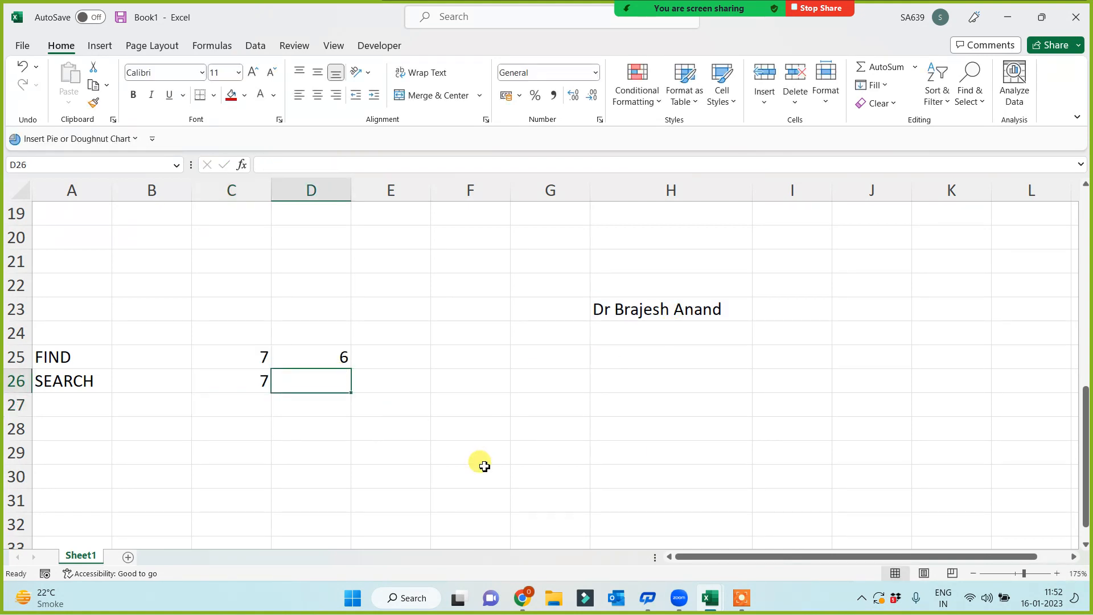
type("=")
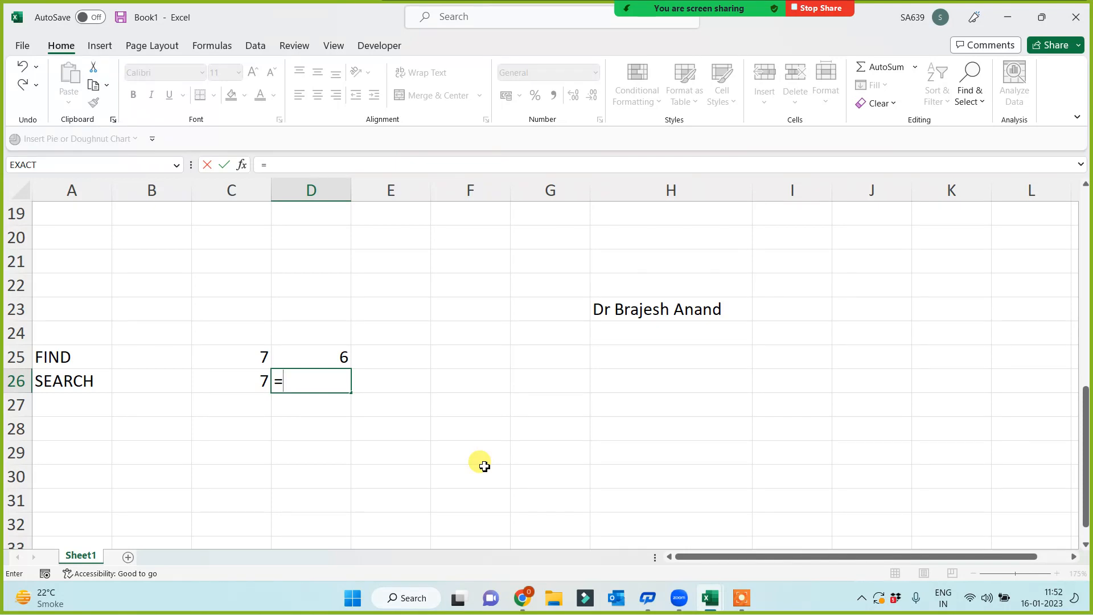
type("search(")
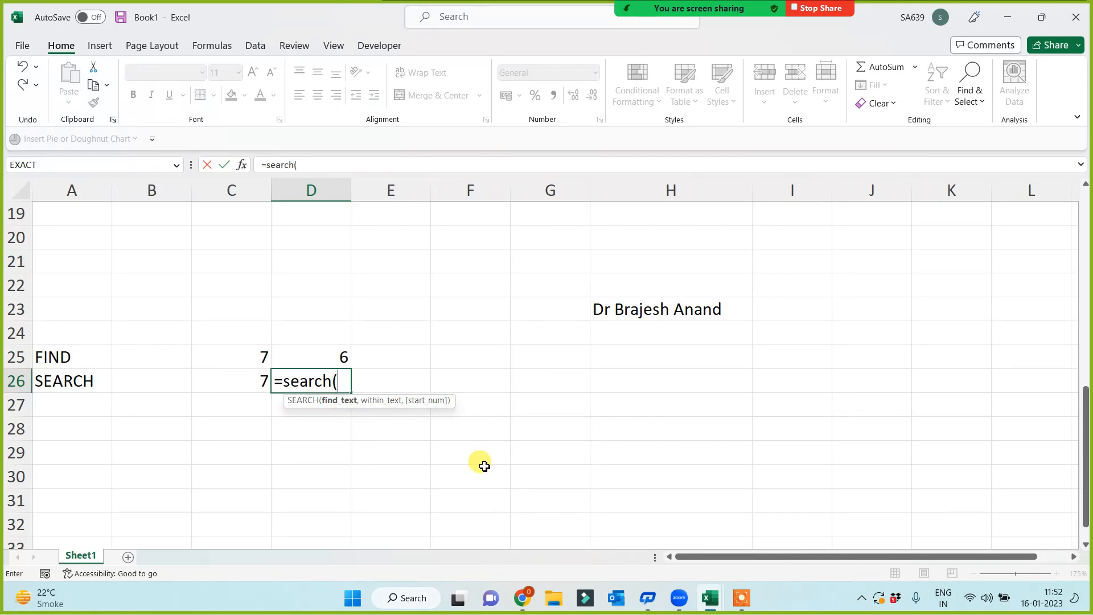
type("\"a\",")
left_click(628, 307)
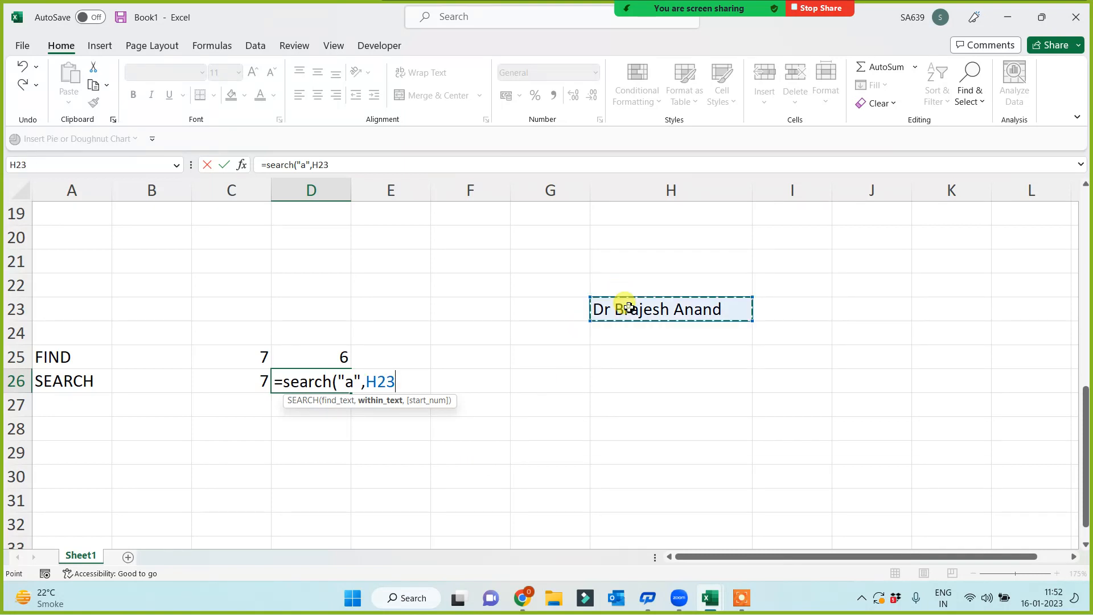
type(")")
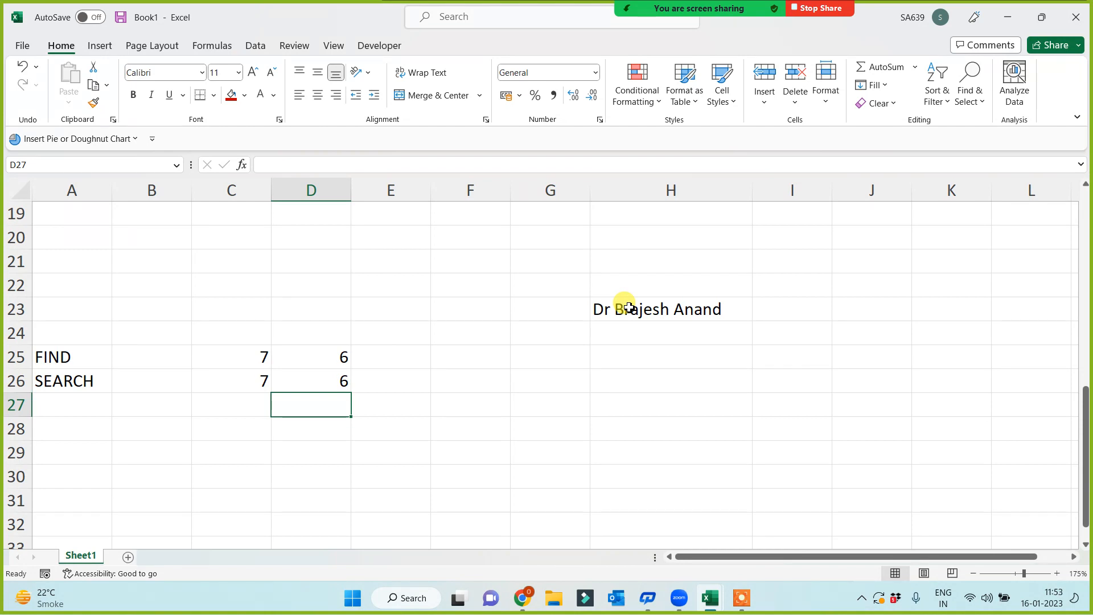
left_click(692, 308)
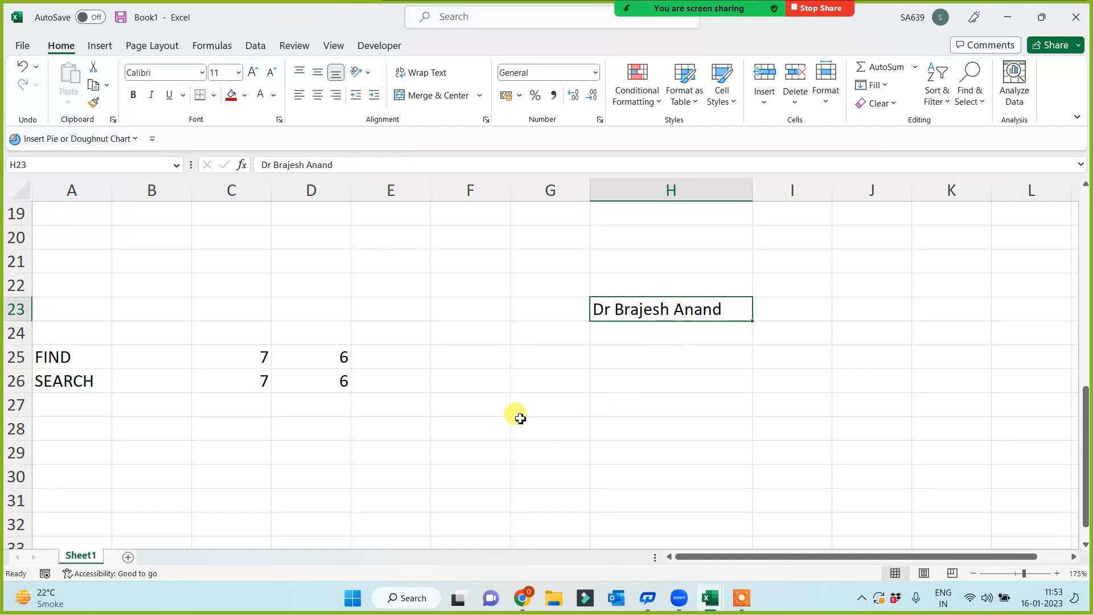
left_click(435, 348)
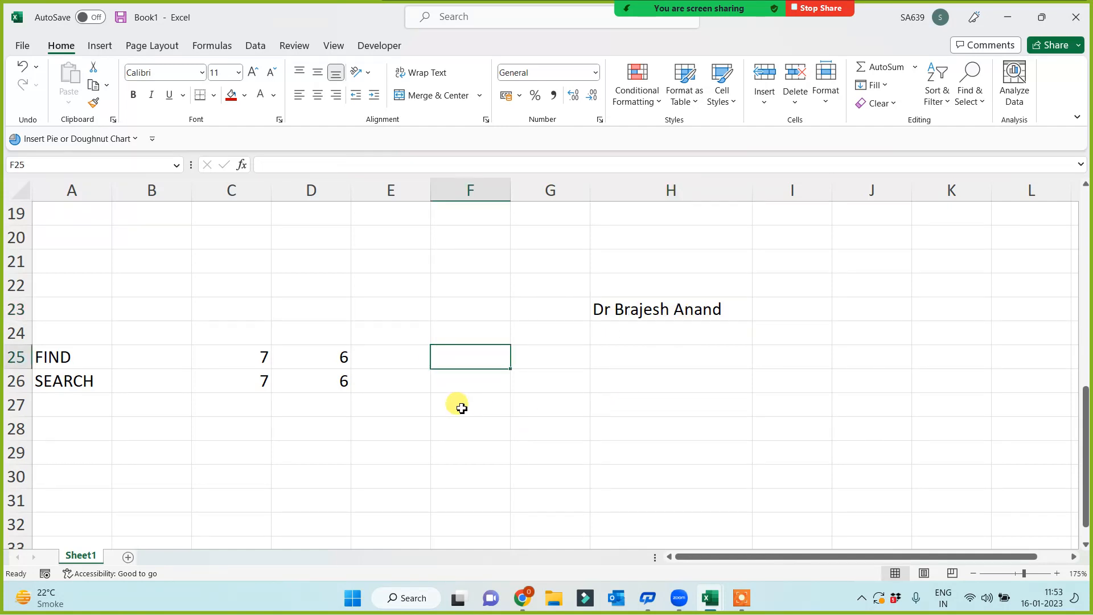
- Enter =FIND("Anand",H23) in F25, returning 12, and check the formula
type("=find")
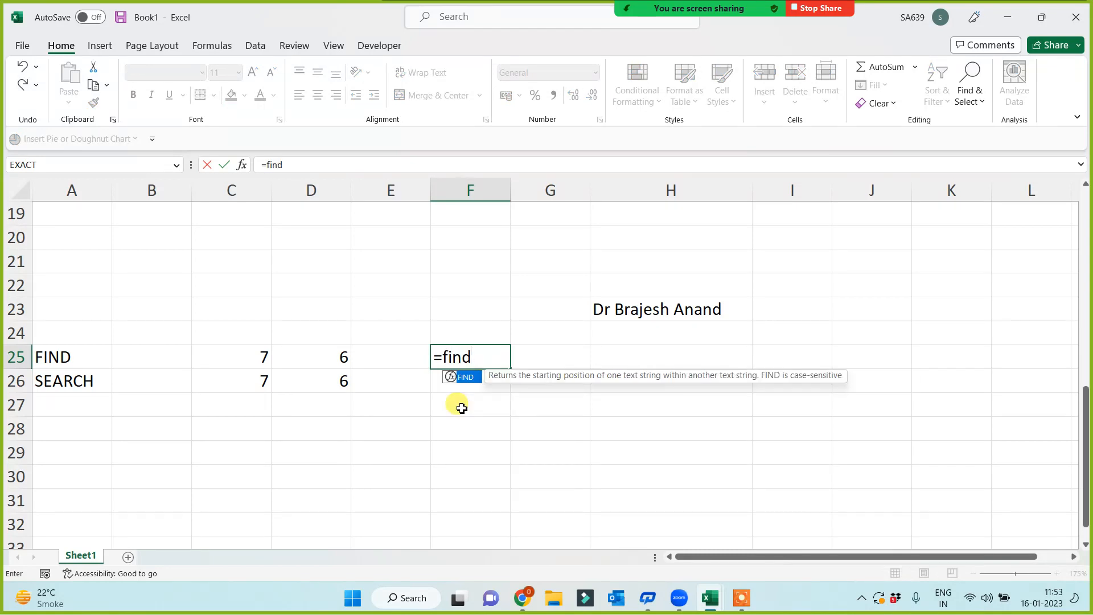
type("(\"Anand")
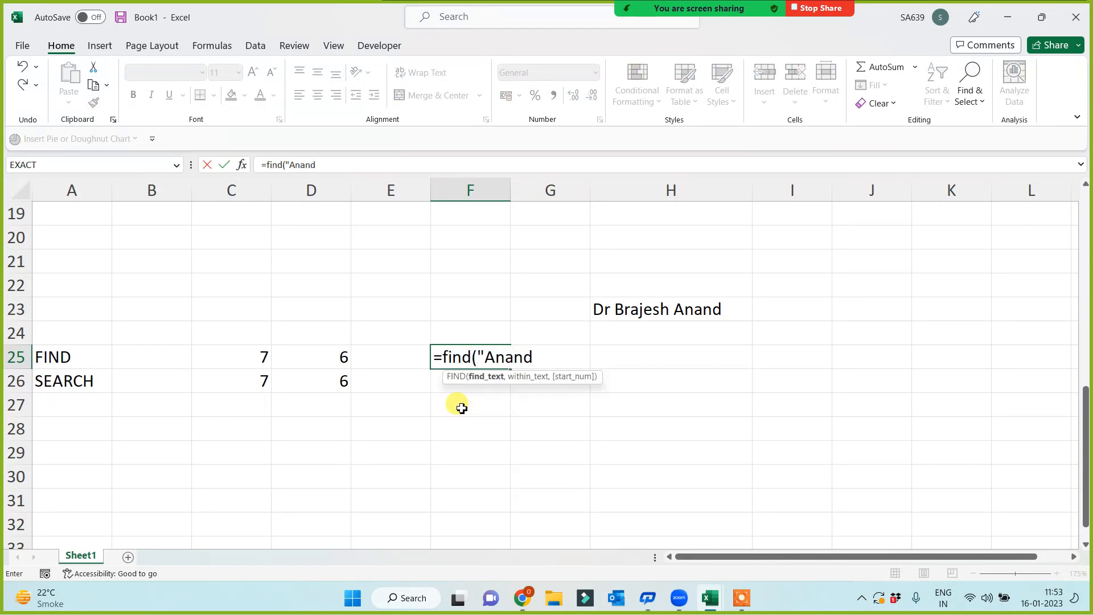
type("\",")
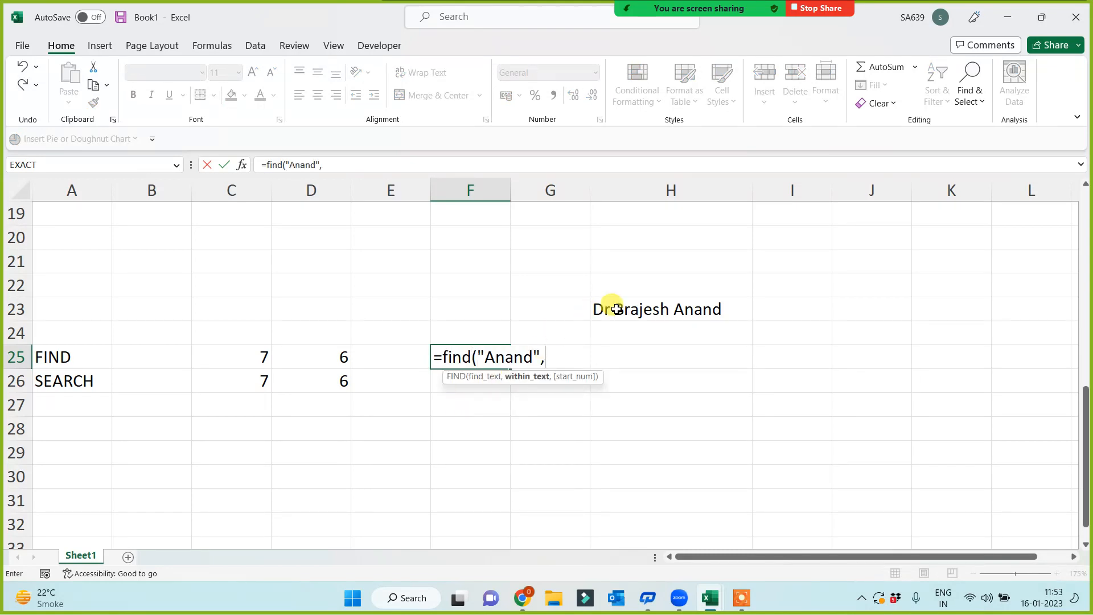
left_click(616, 309)
type(")")
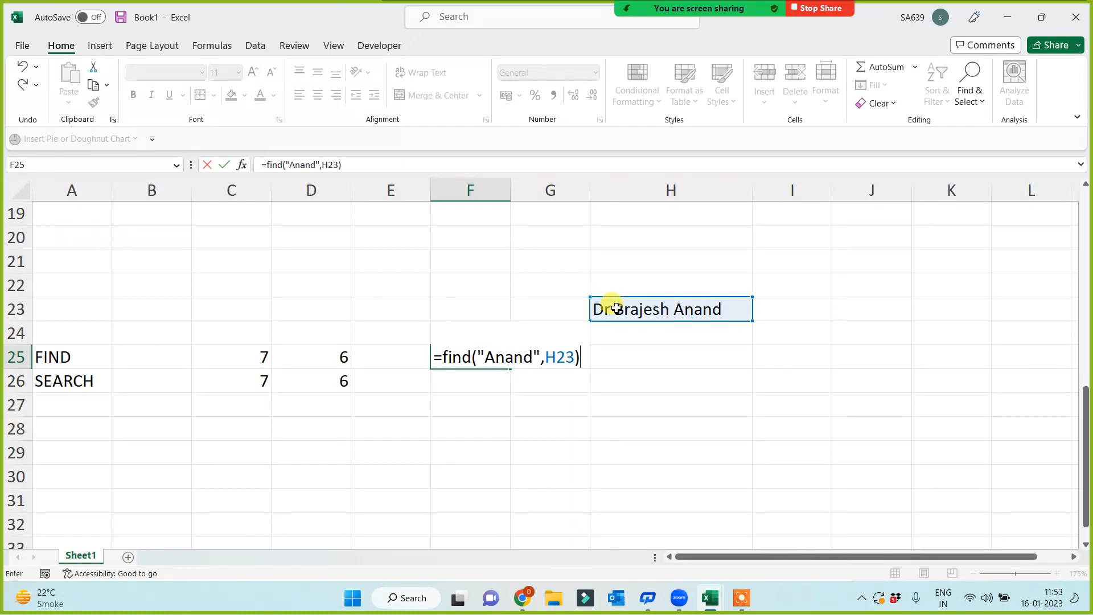
key("Return")
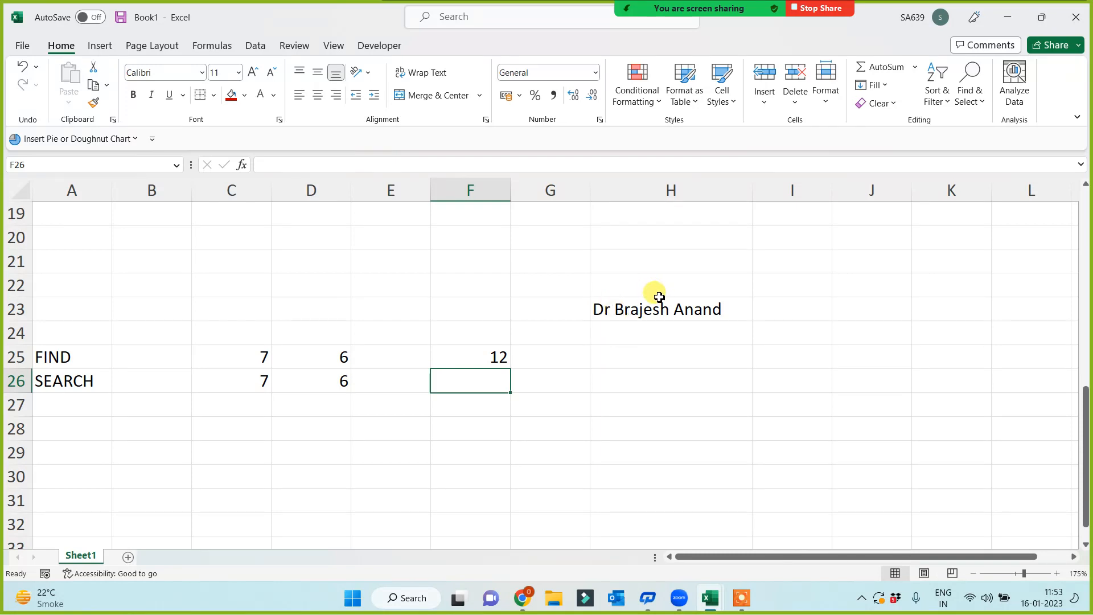
left_click(642, 310)
left_click(454, 356)
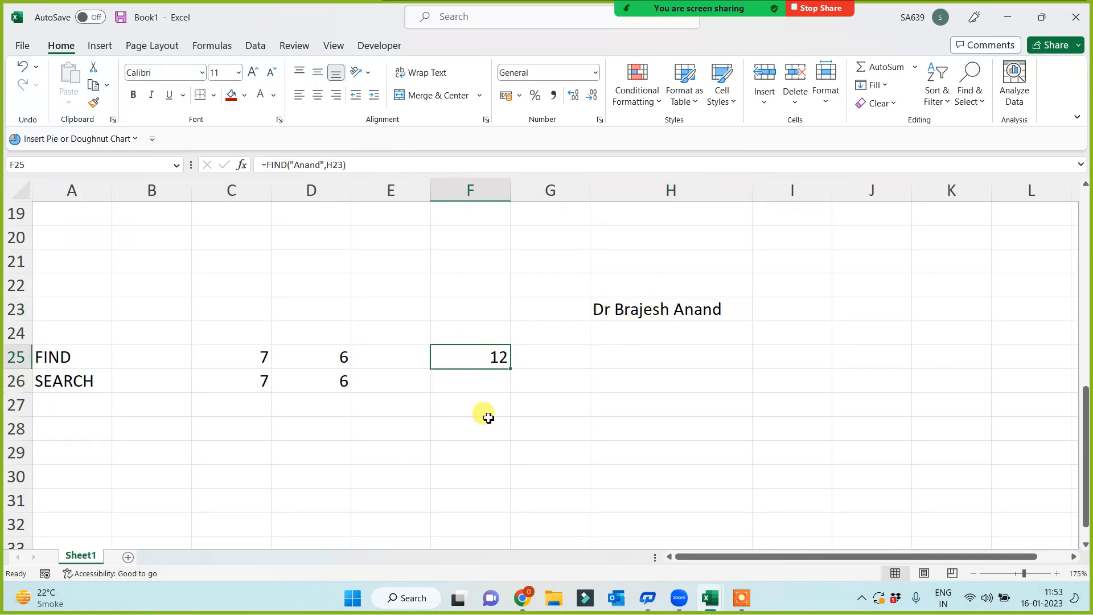
- Enter =SEARCH("Anand",H23) in F26, which also returns 12
left_click(475, 381)
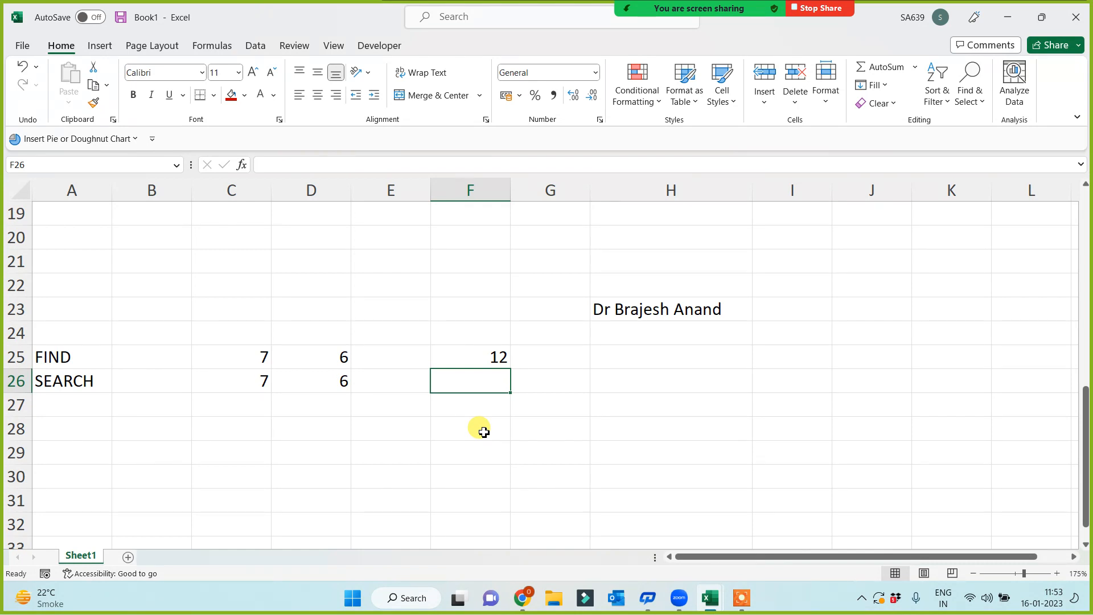
type("=")
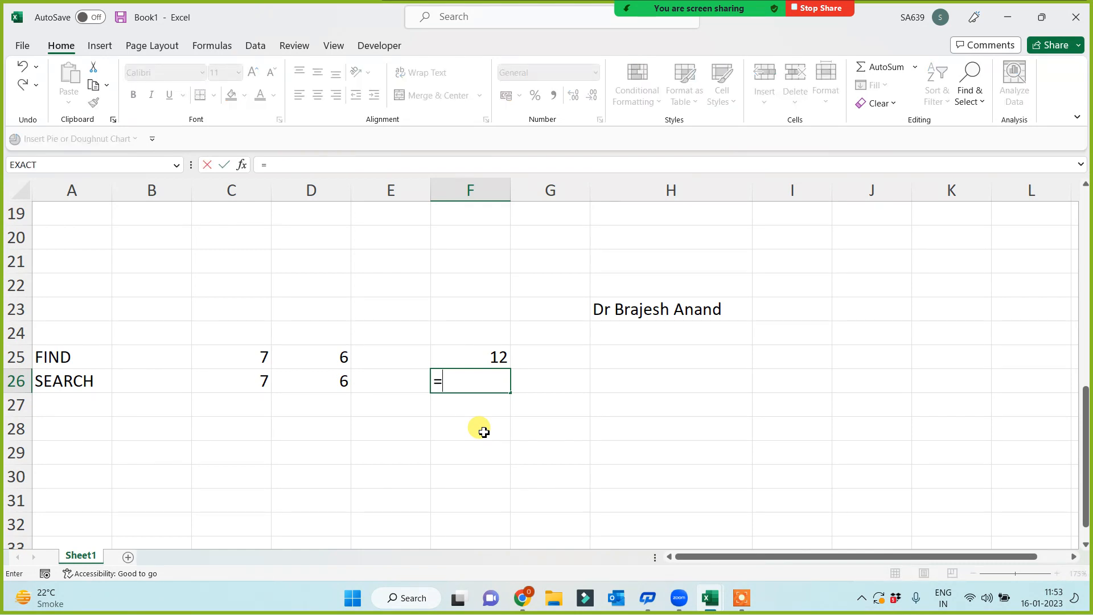
type("search")
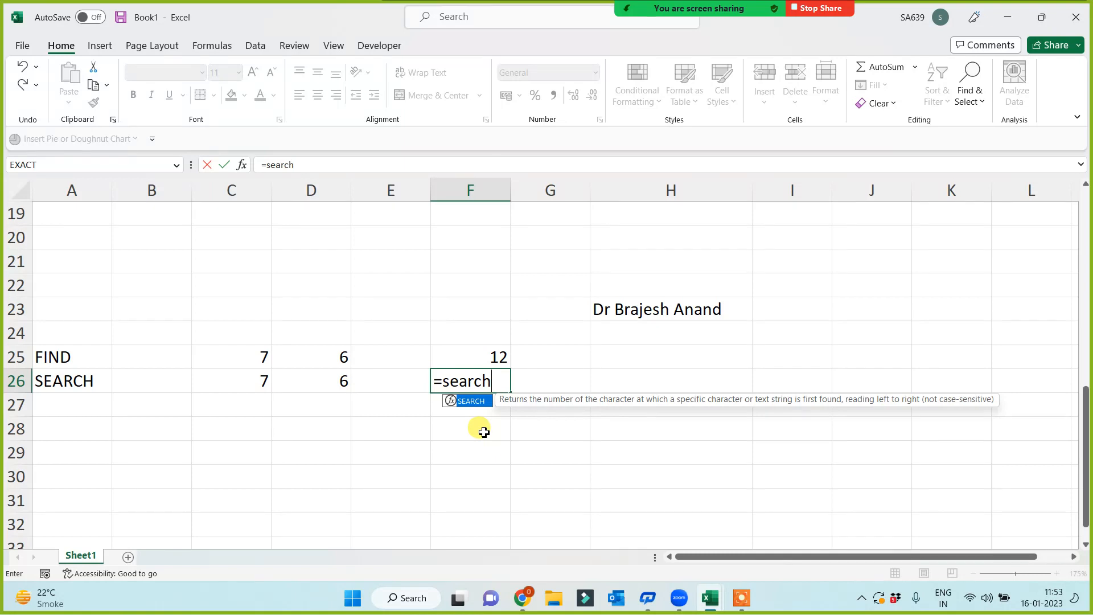
type("(\"Anand")
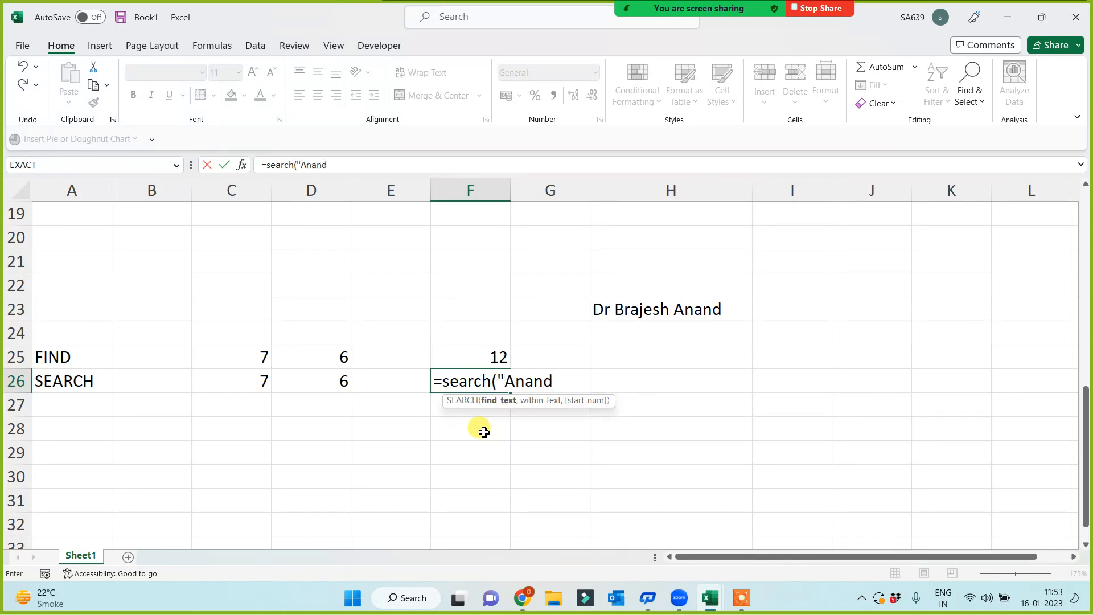
type("\",")
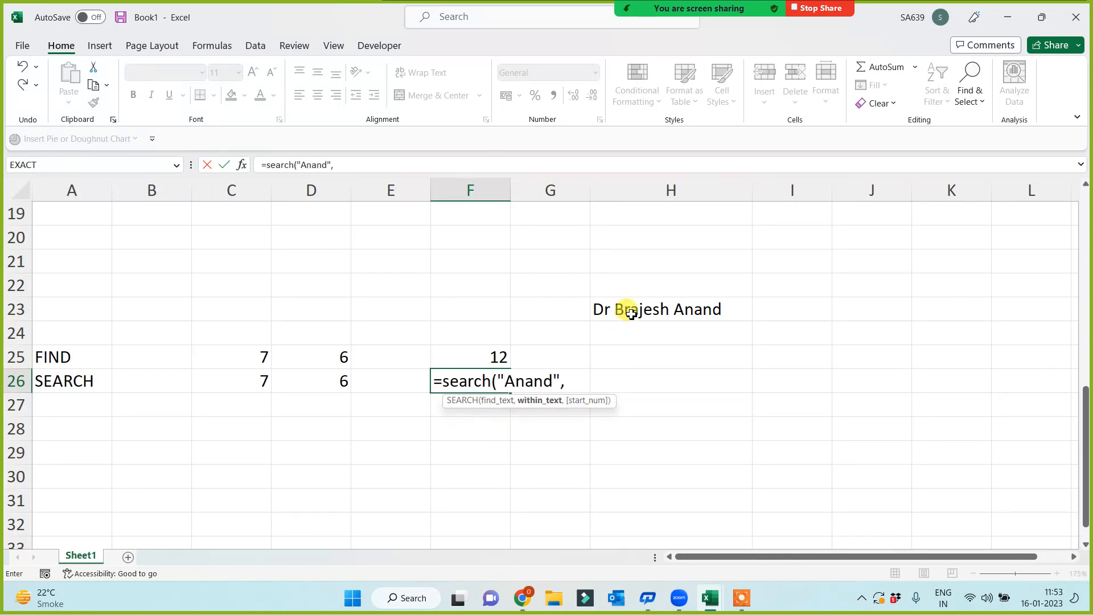
left_click(631, 314)
type(")")
key("Return")
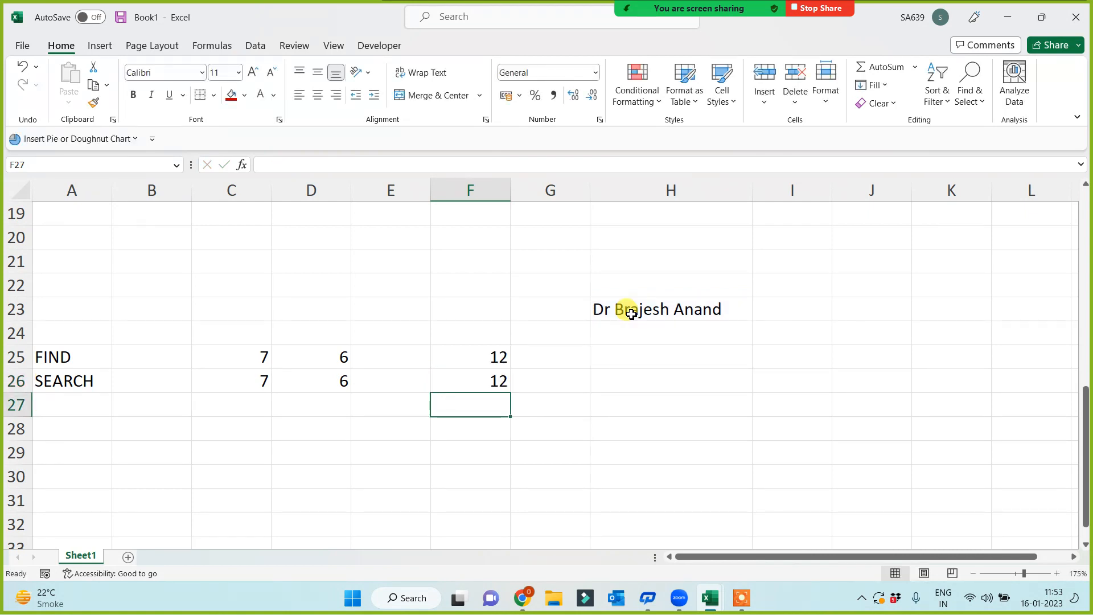
left_click(56, 360)
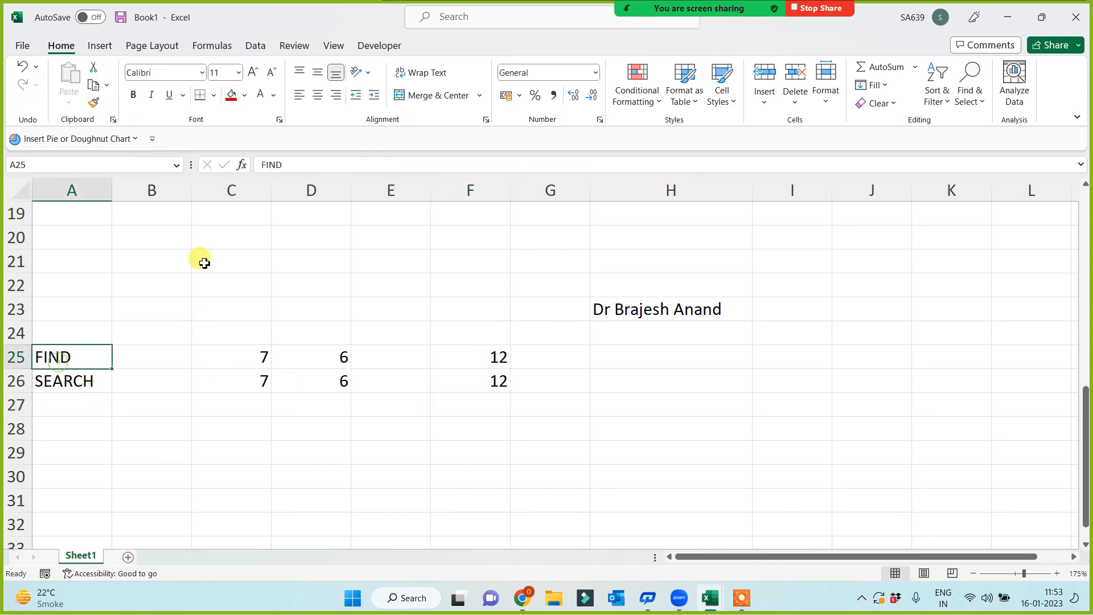
- Fill the FIND label in A25 red and change C25's FIND to uppercase "J", producing #VALUE!
left_click(231, 94)
left_click(194, 452)
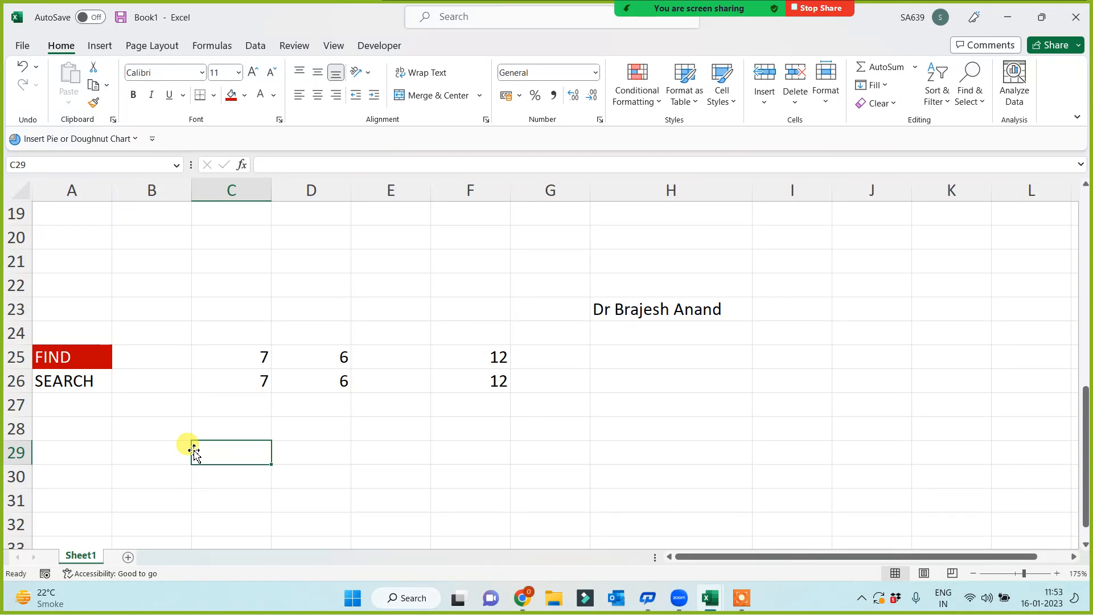
left_click(232, 356)
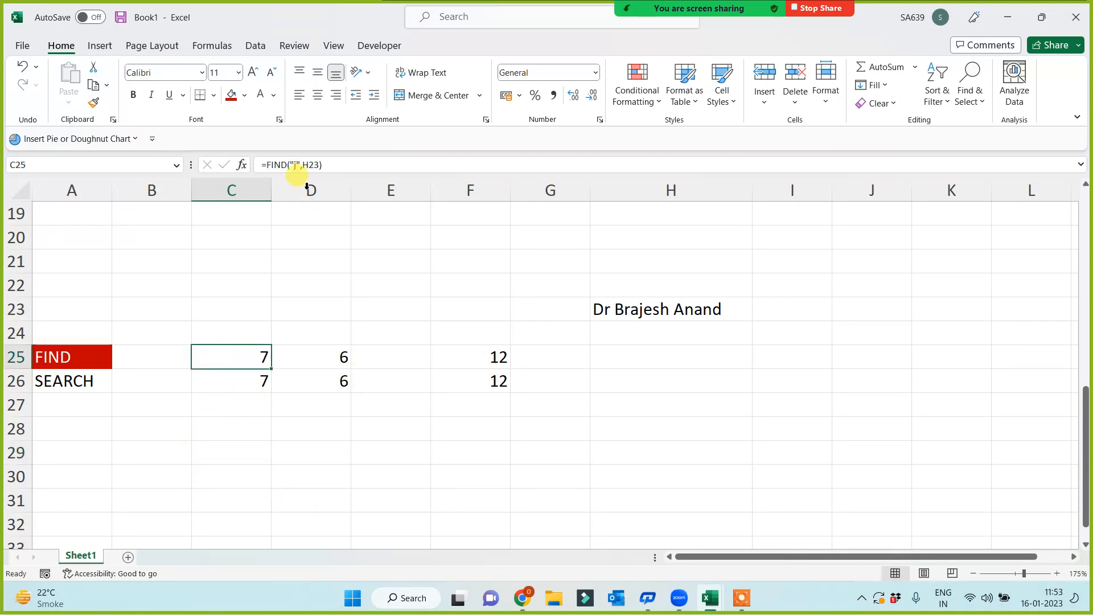
left_click(295, 165)
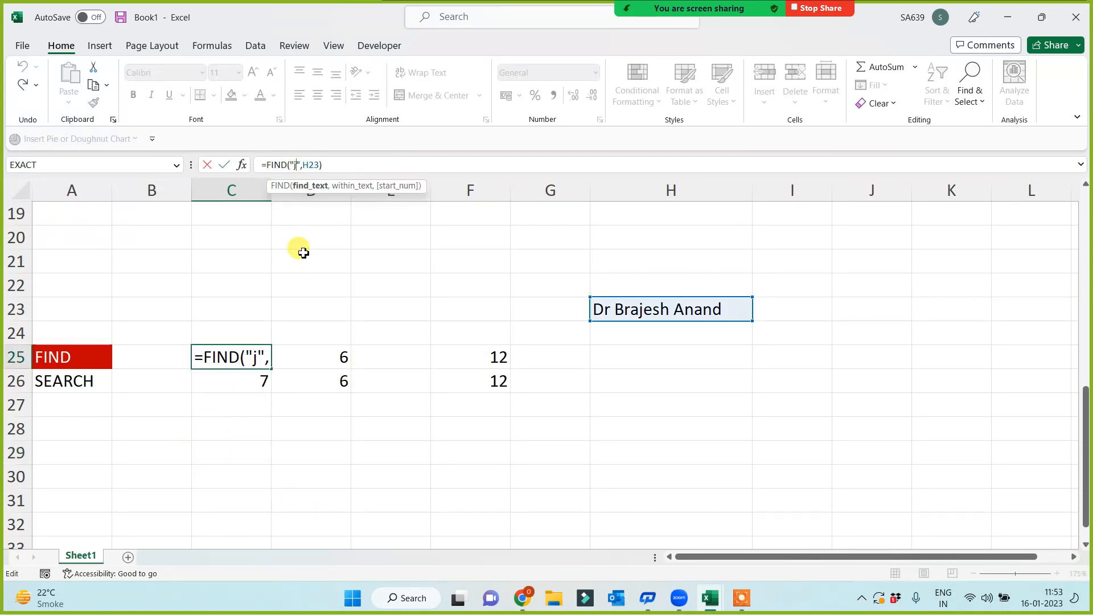
key("BackSpace")
type("J")
key("Return")
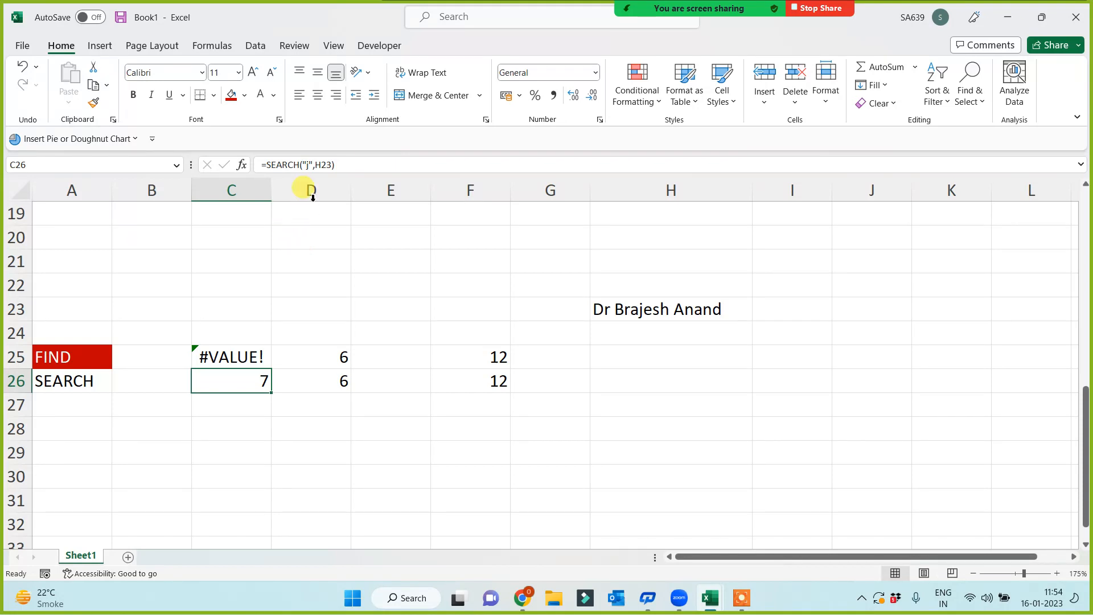
- Change C26's SEARCH formula to look for uppercase "J", still returning 7
left_click(305, 165)
key("BackSpace")
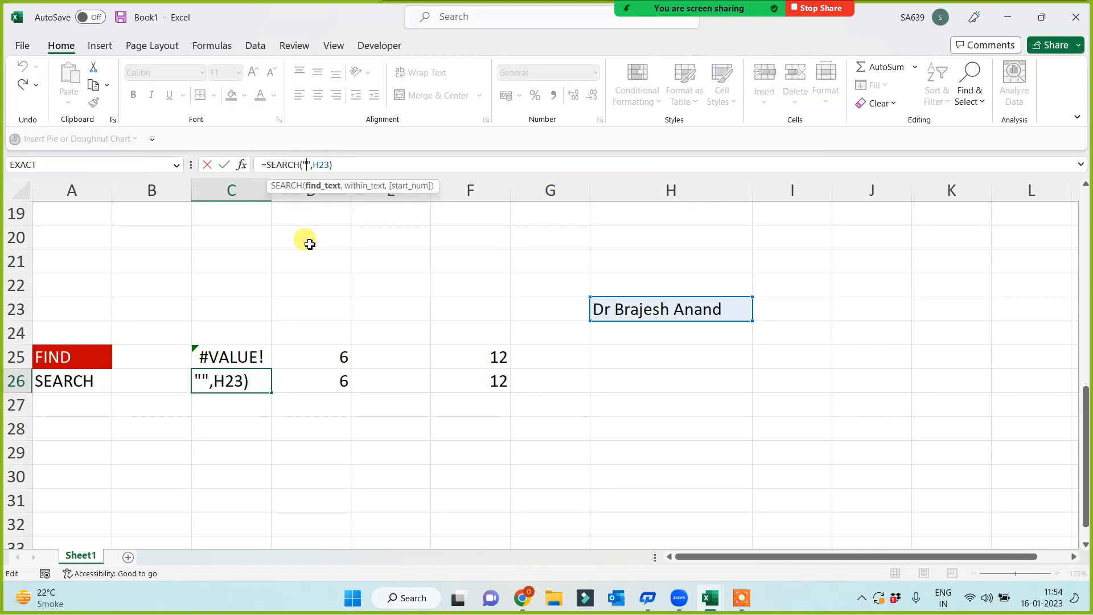
type("J")
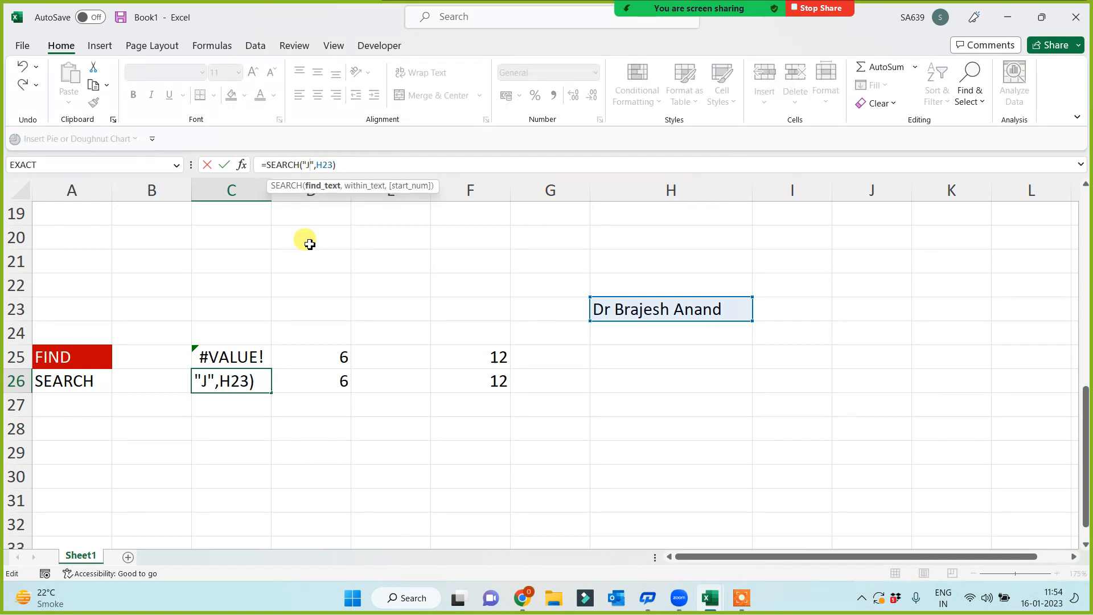
key("Return")
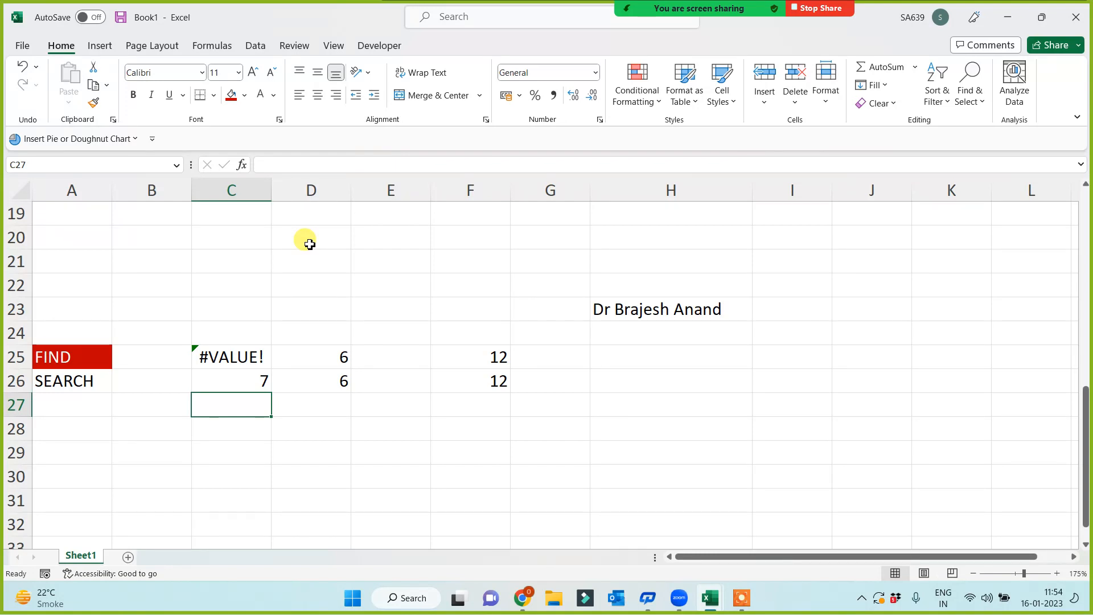
- Fill the SEARCH label cell A26 with light blue
left_click(77, 380)
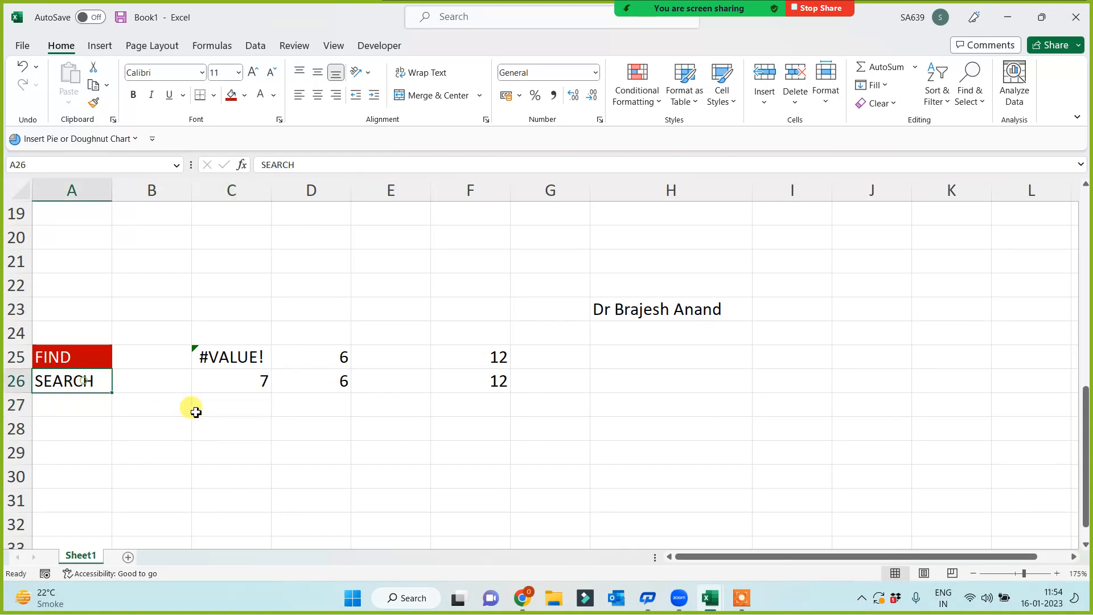
left_click(246, 96)
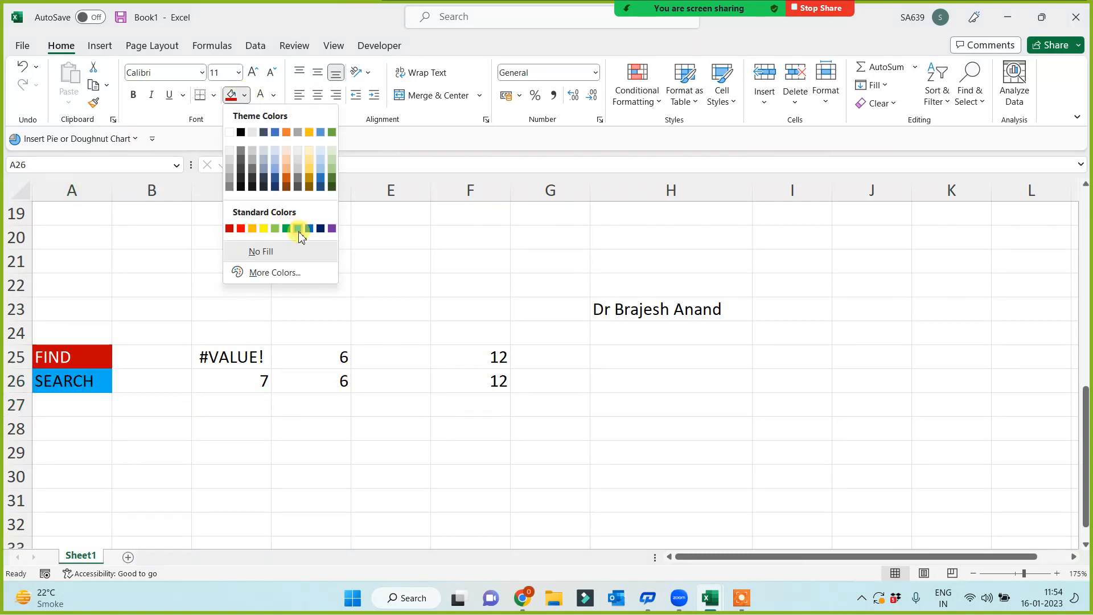
left_click(296, 228)
left_click(129, 490)
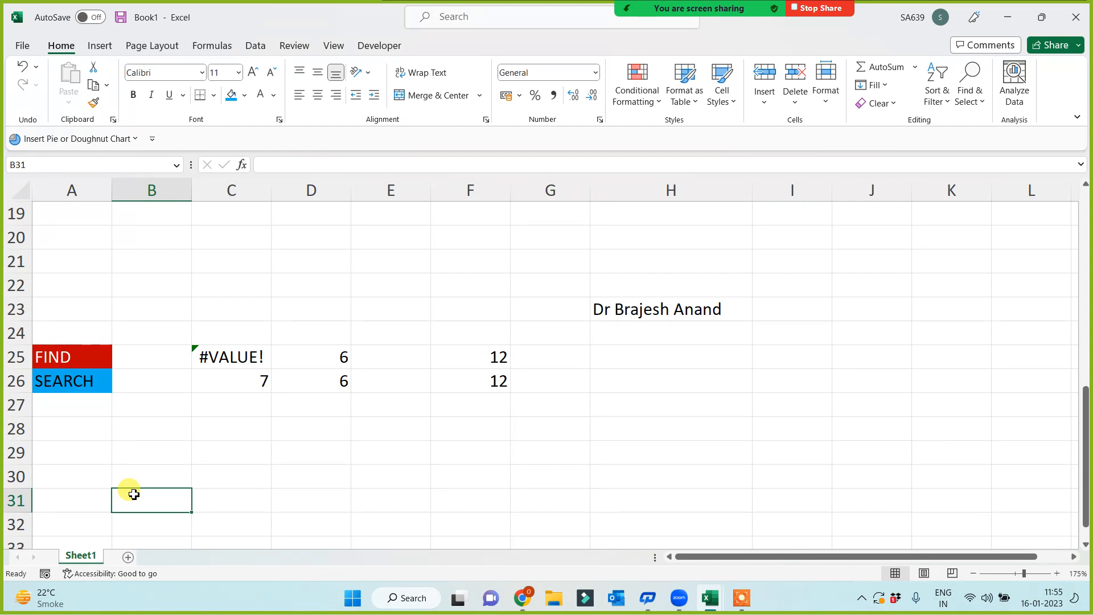
- Add a new blank sheet, Sheet2, to the workbook
left_click_drag(58, 322, 62, 389)
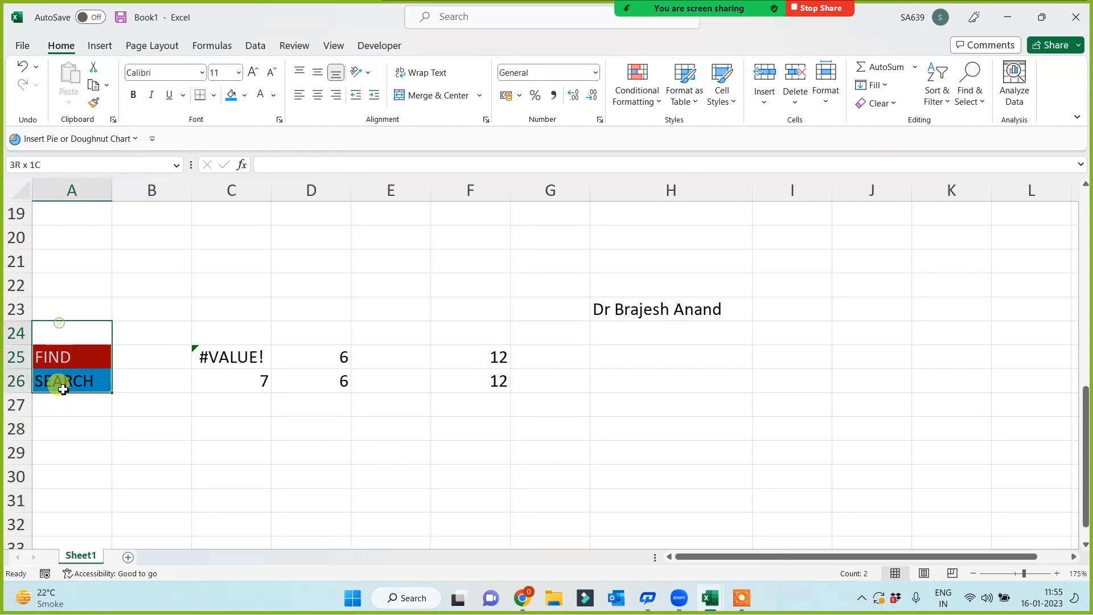
left_click(224, 452)
left_click(127, 557)
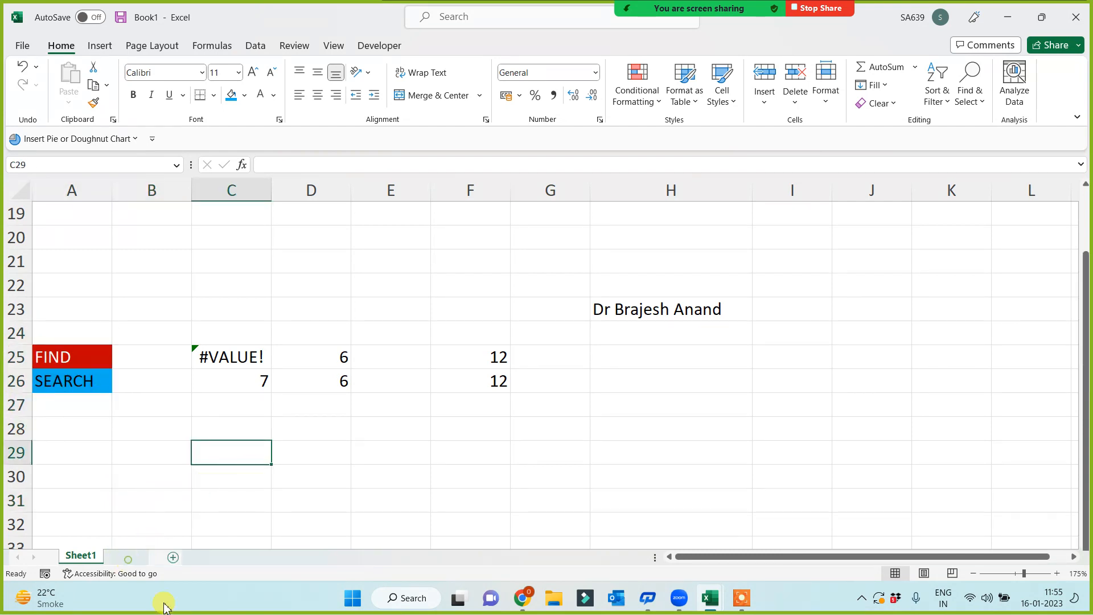
- Enter a sample titled full name in E1 and widen column E to fit it
scroll(489, 393, "up", 5, "ctrl")
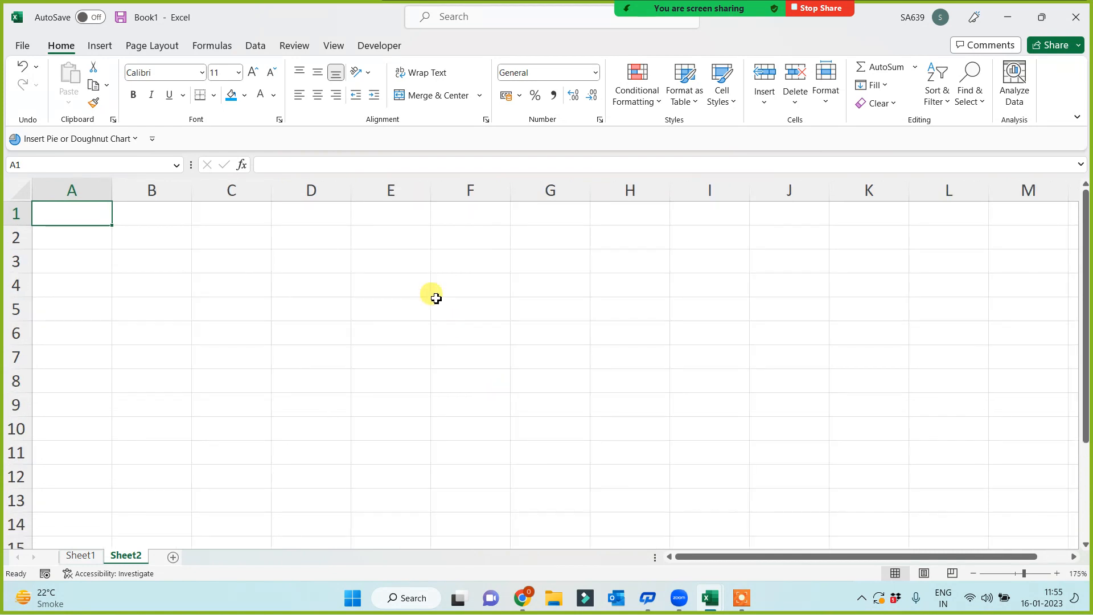
left_click(385, 210)
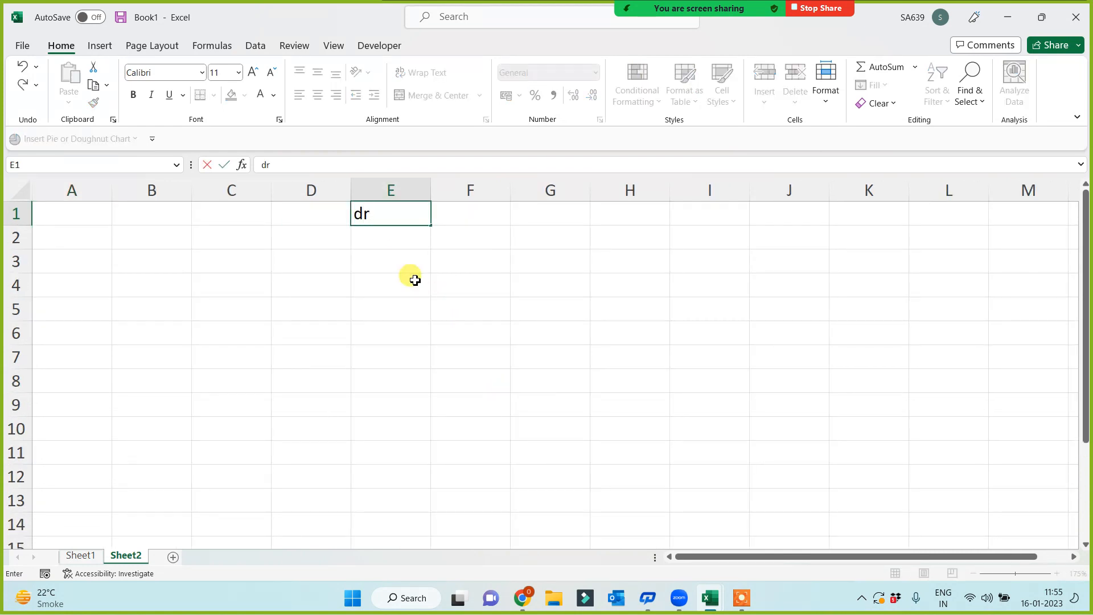
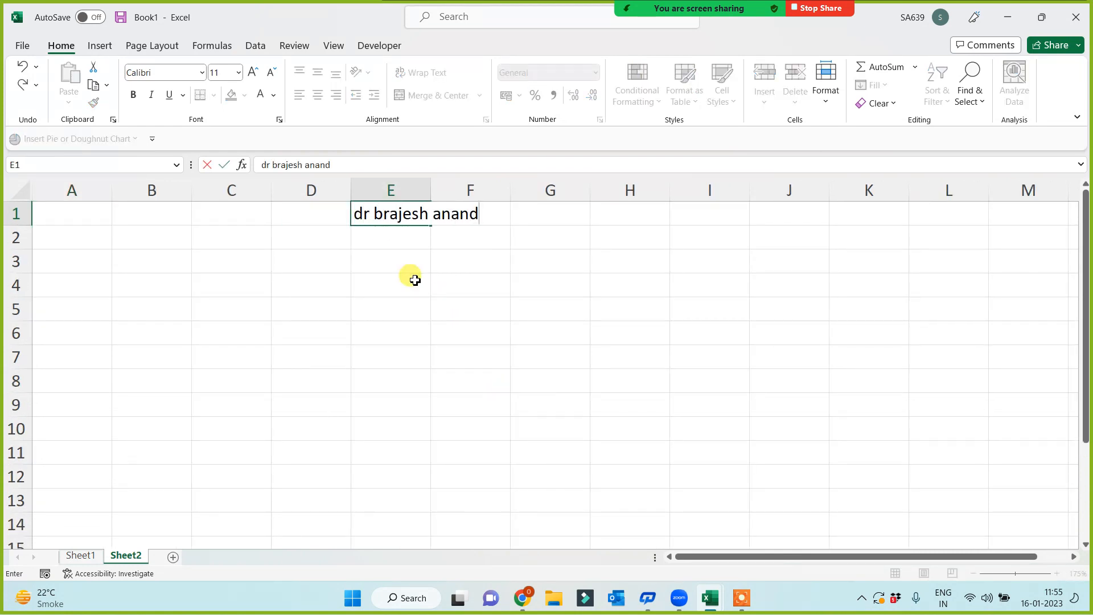
left_click(415, 280)
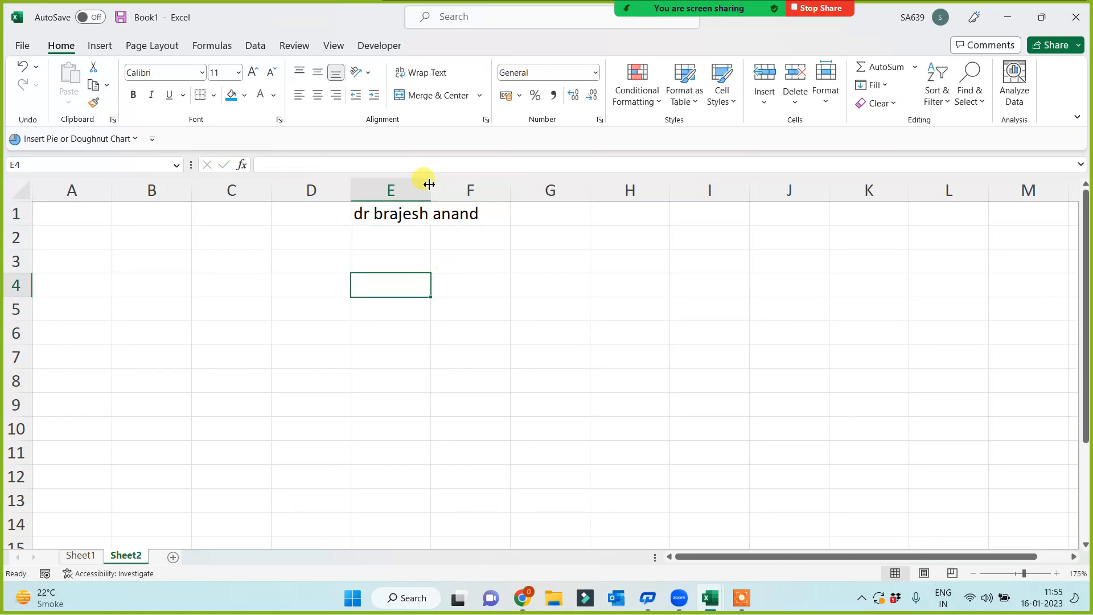
left_click_drag(429, 183, 484, 185)
left_click(356, 340)
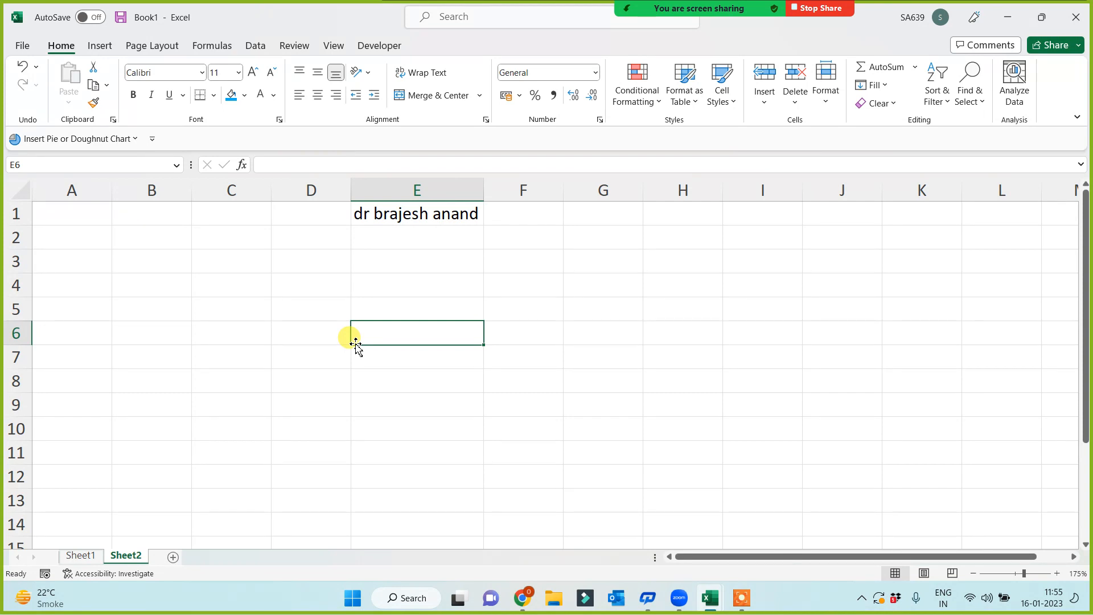
- Enter the headings 'first a' in F3 and 'second a' in G3
left_click(528, 268)
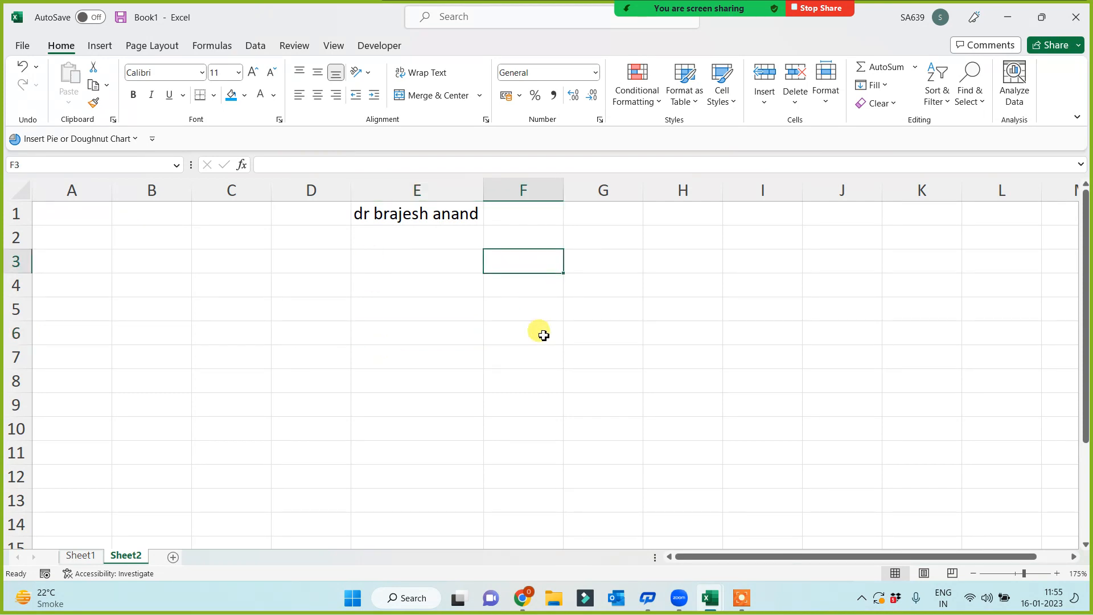
type("fi")
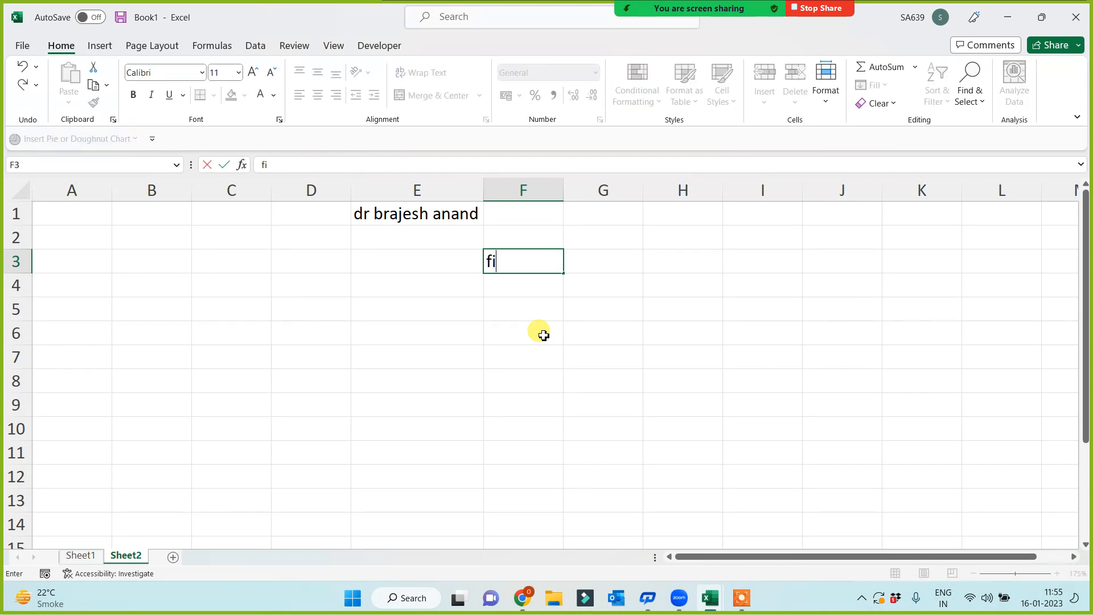
type("rst 1")
key("BackSpace")
type("a")
key("Tab")
type("se")
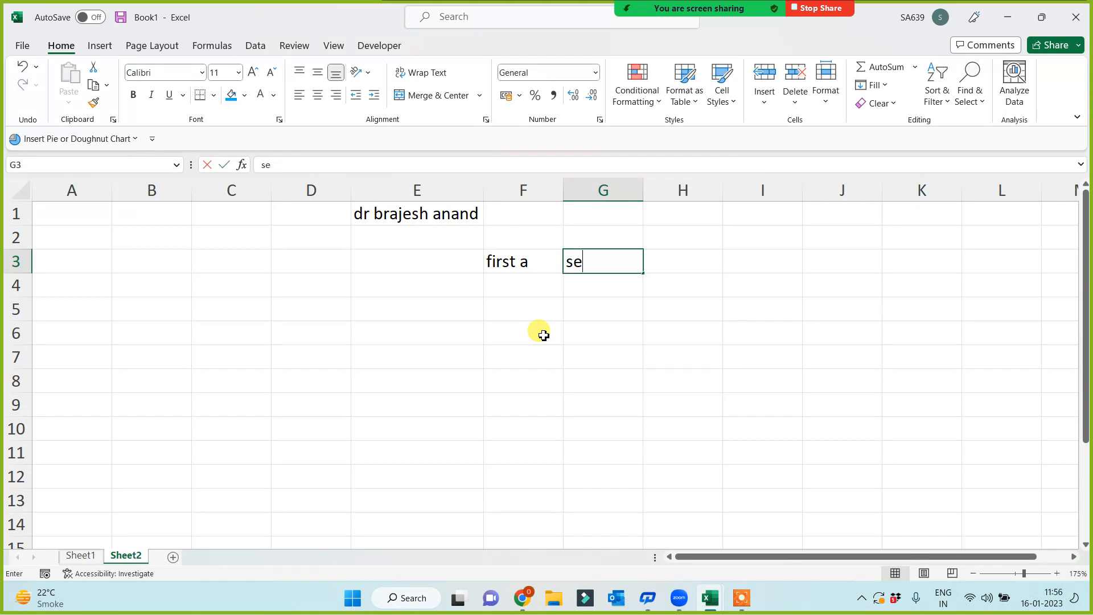
type("cond A")
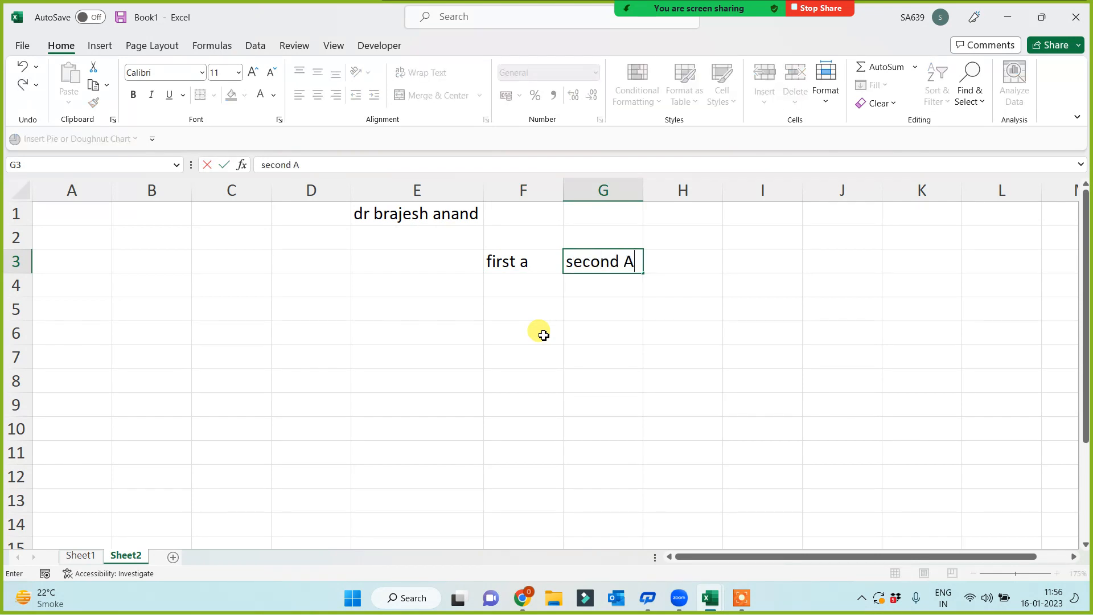
key("BackSpace")
type("a")
key("Tab")
- Enter 'third a' in H3, correcting the 'thired' typo
type("th")
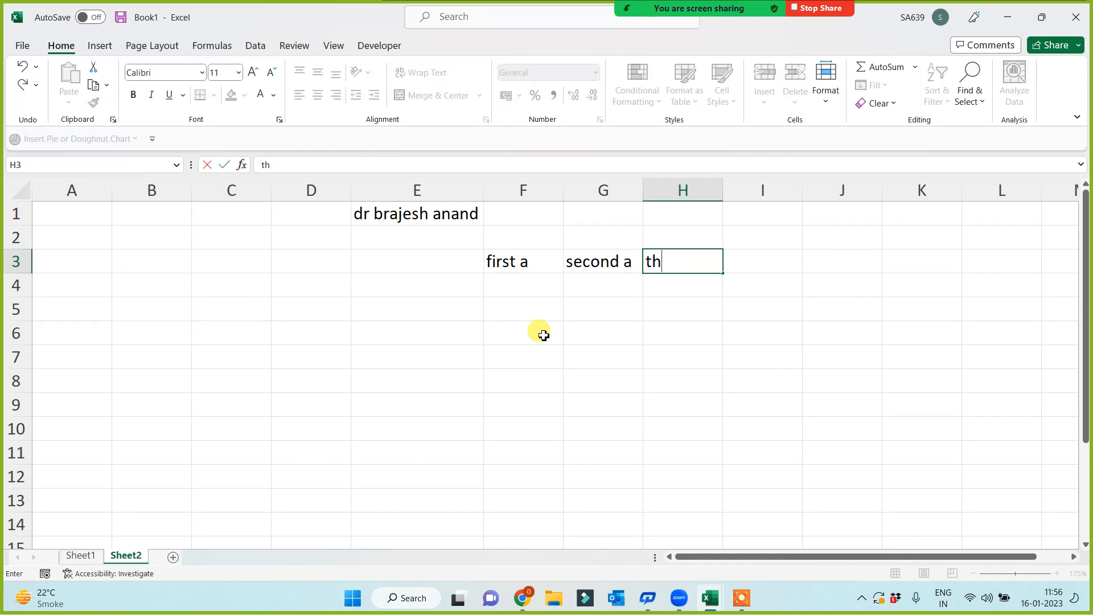
type("ired a")
key("Return")
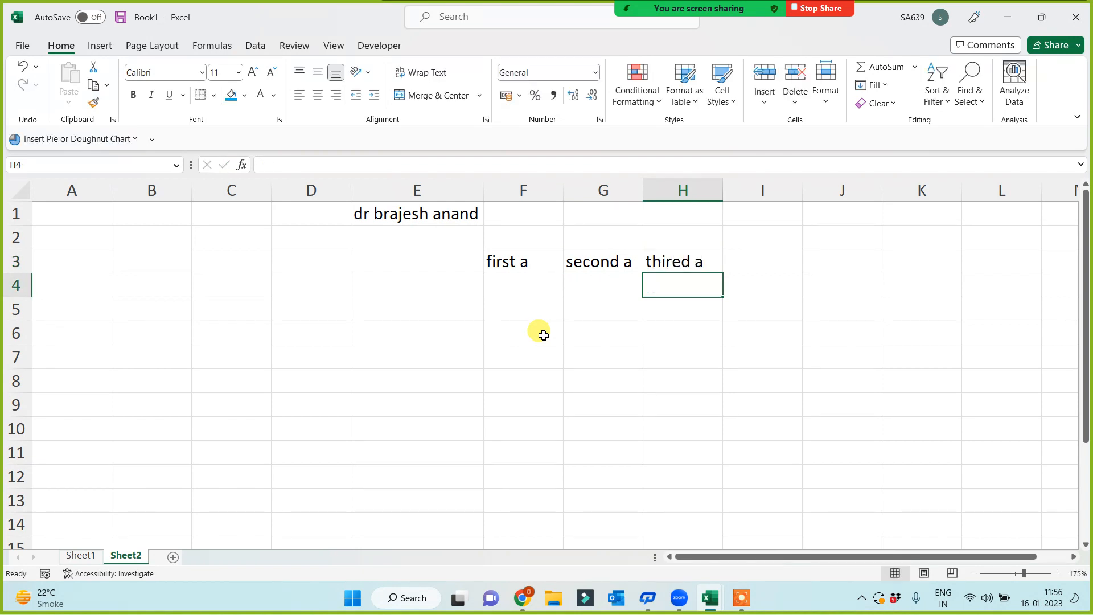
double_click(686, 267)
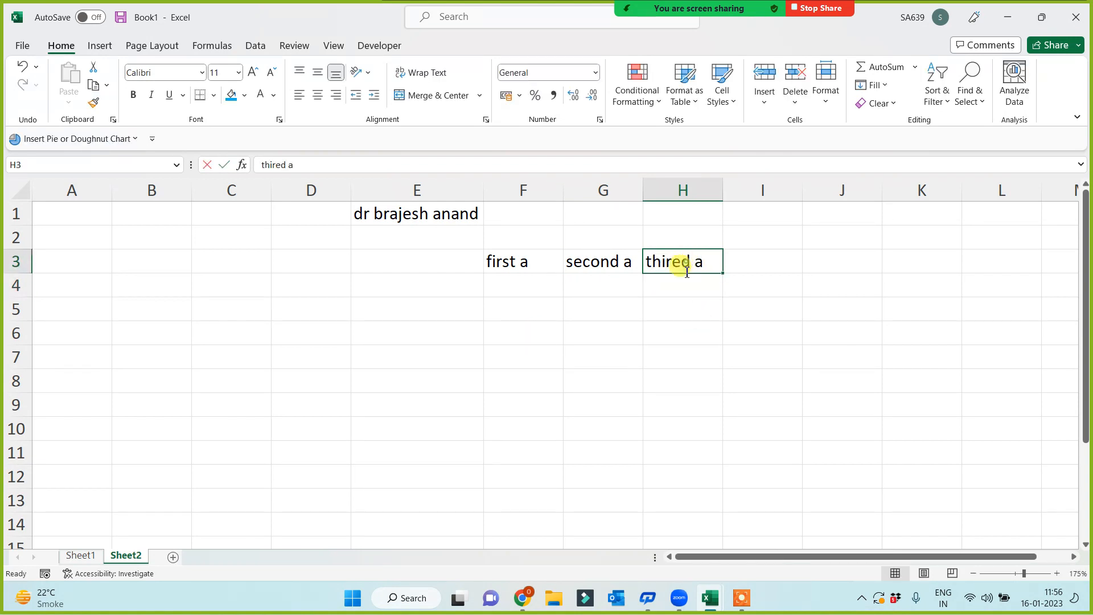
key("BackSpace")
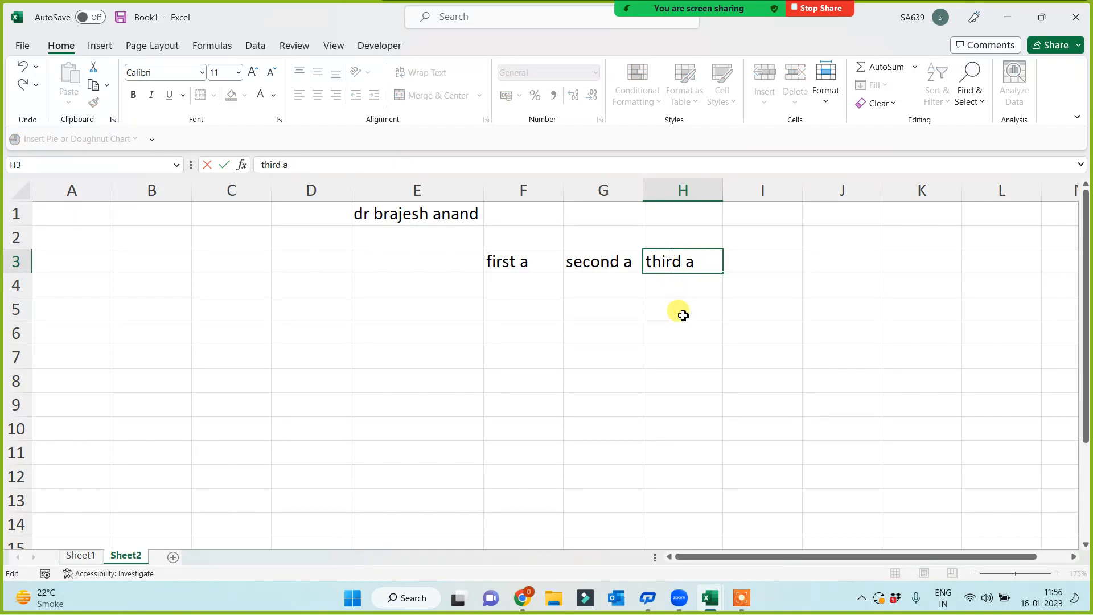
key("Return")
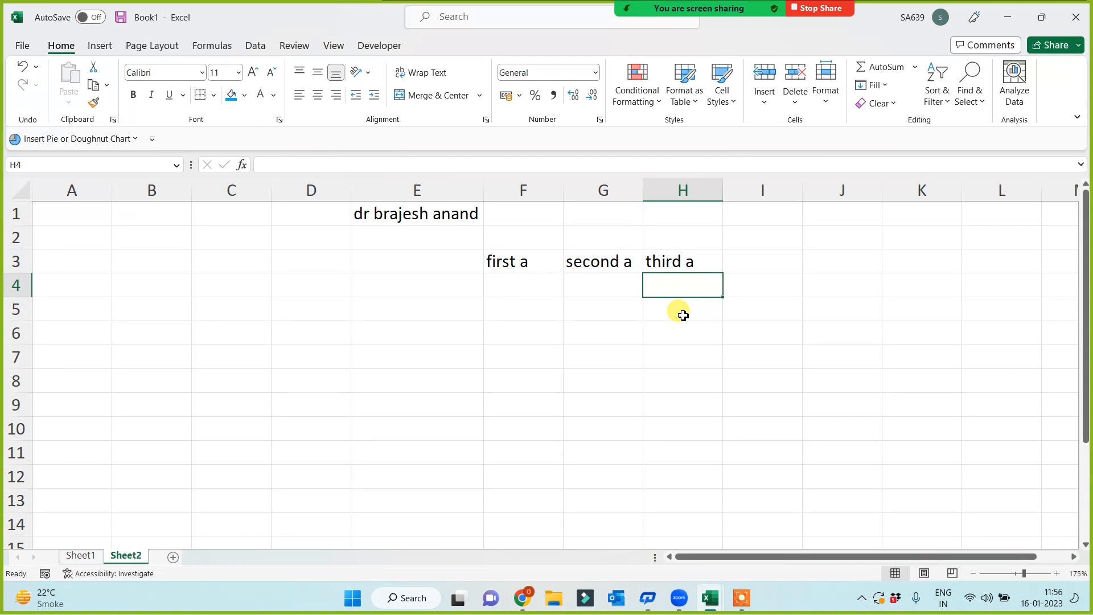
- Enter =FIND("a",E1) in F4 to get the first a's position, 6
left_click(498, 283)
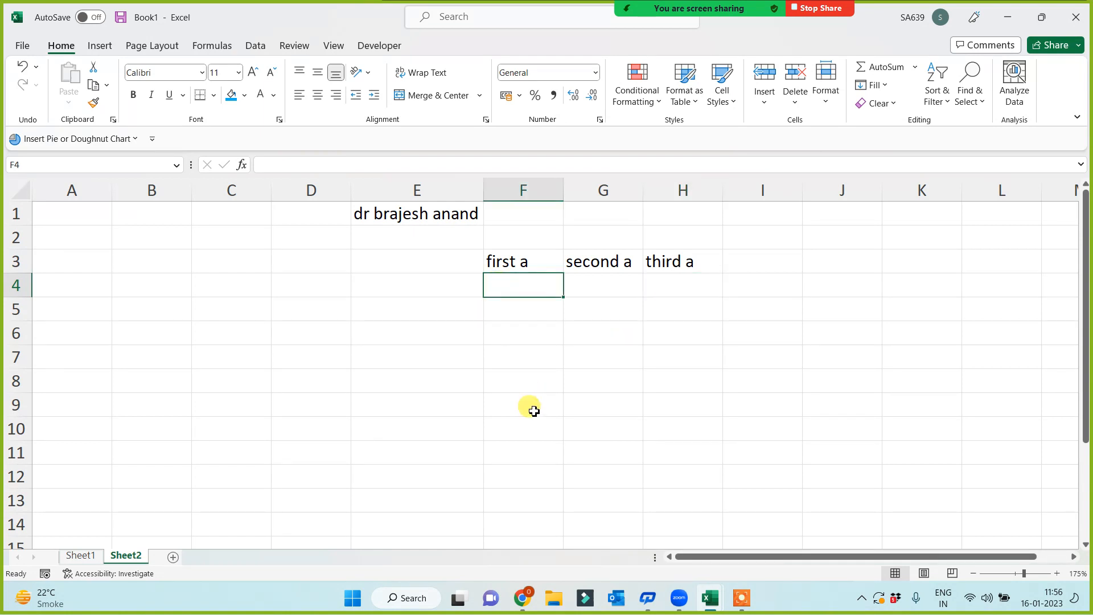
type("=")
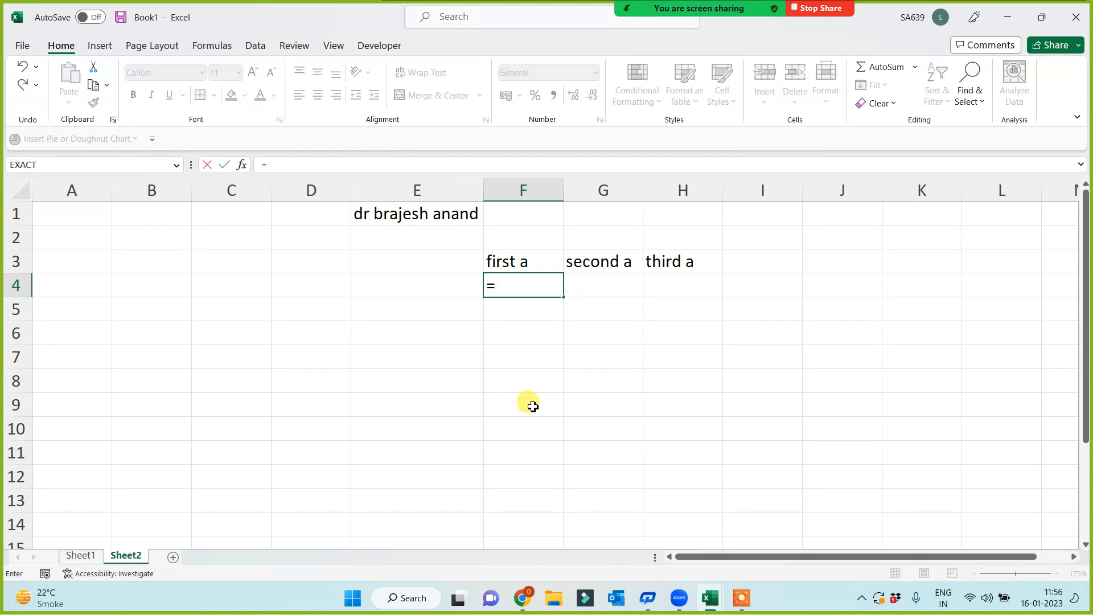
type("find(")
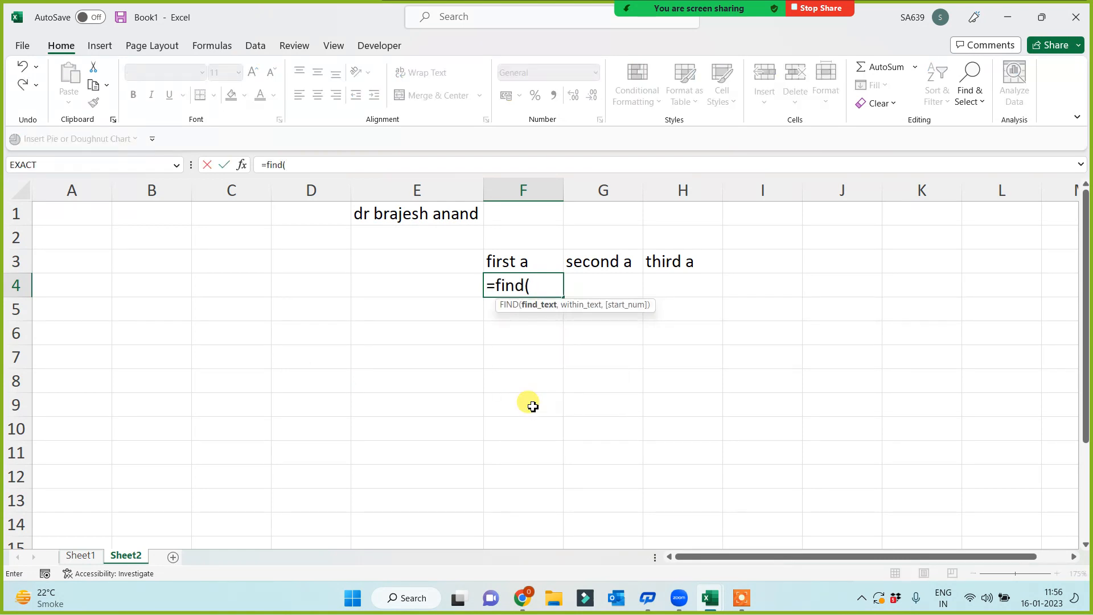
type("\"a\",E")
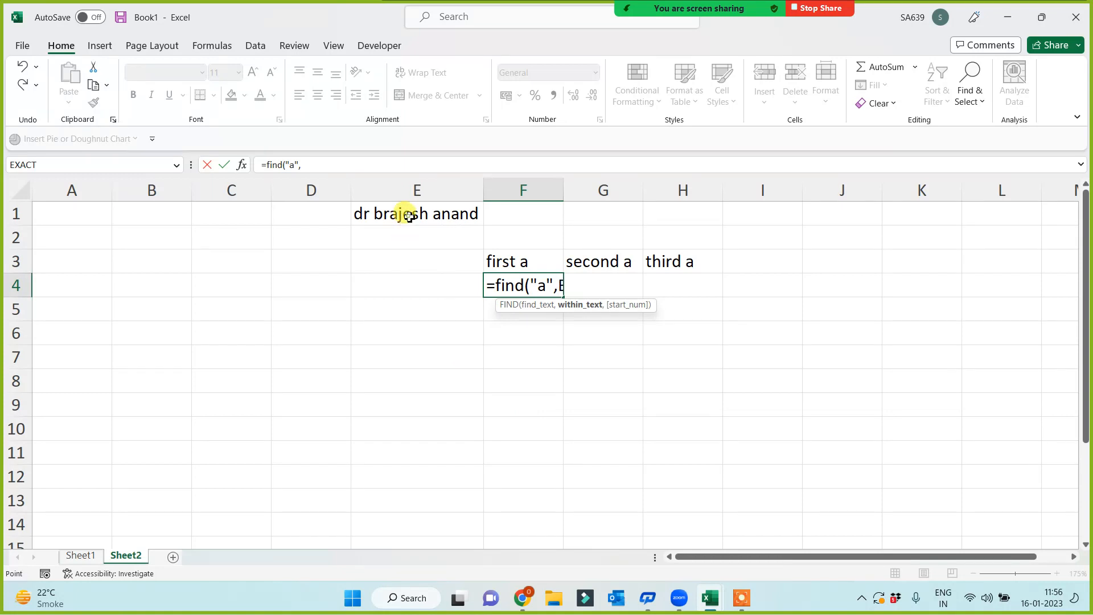
left_click(409, 216)
type(")")
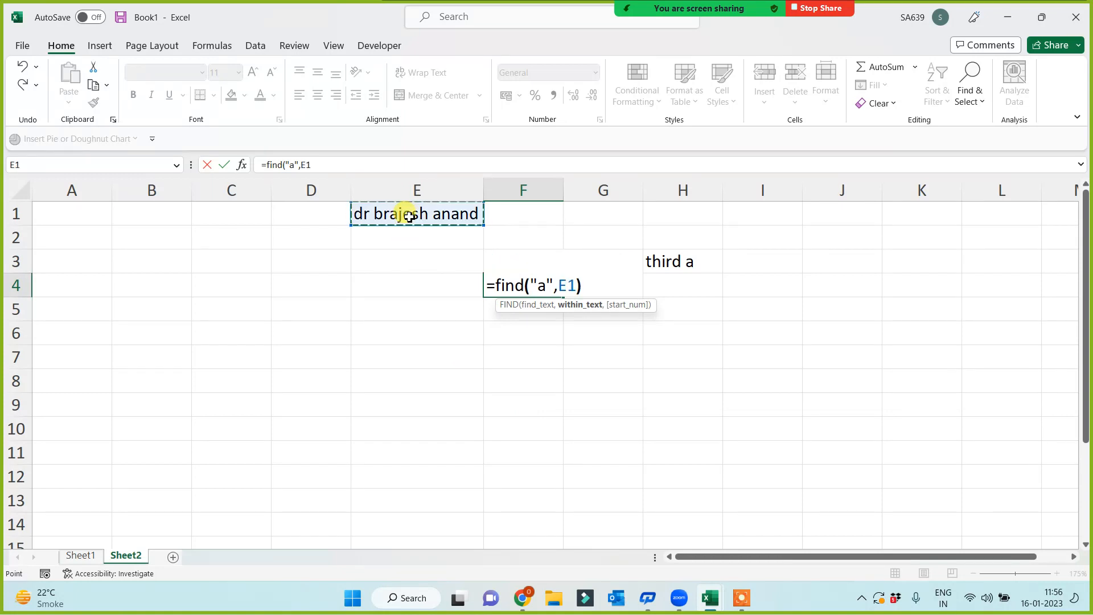
key("Return")
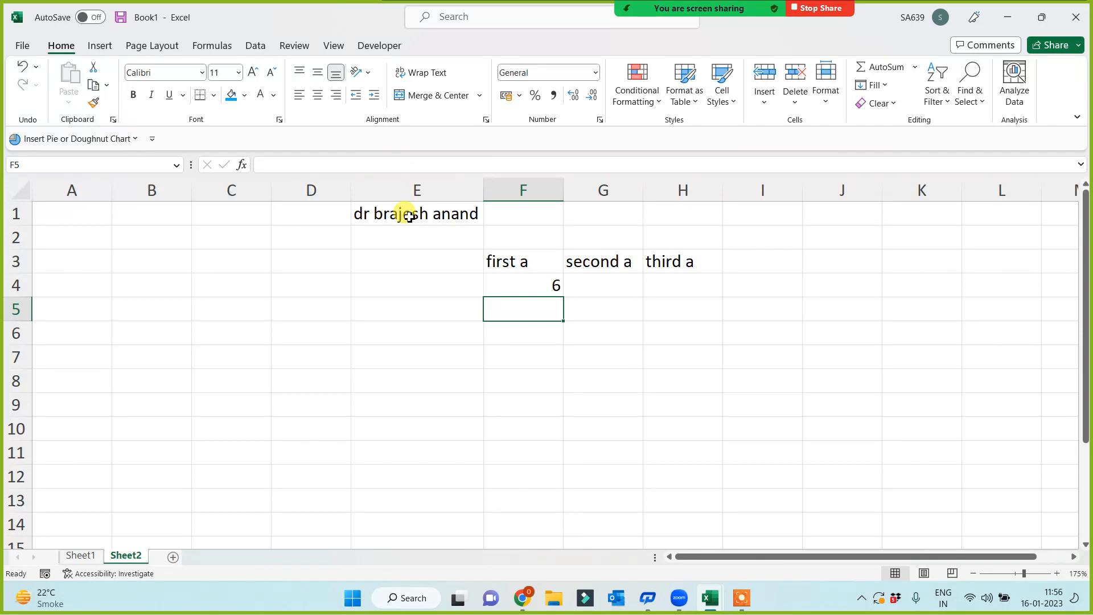
- Enter =FIND("a",E1,F4+1) in G4, returning 12 for the second a
left_click(613, 283)
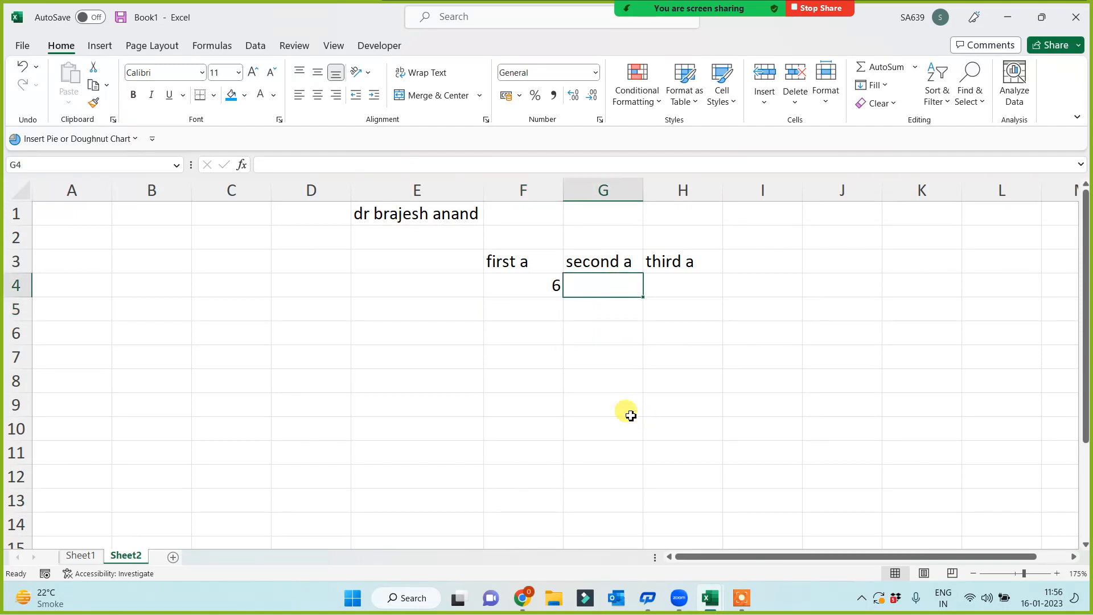
scroll(616, 411, "up", 3)
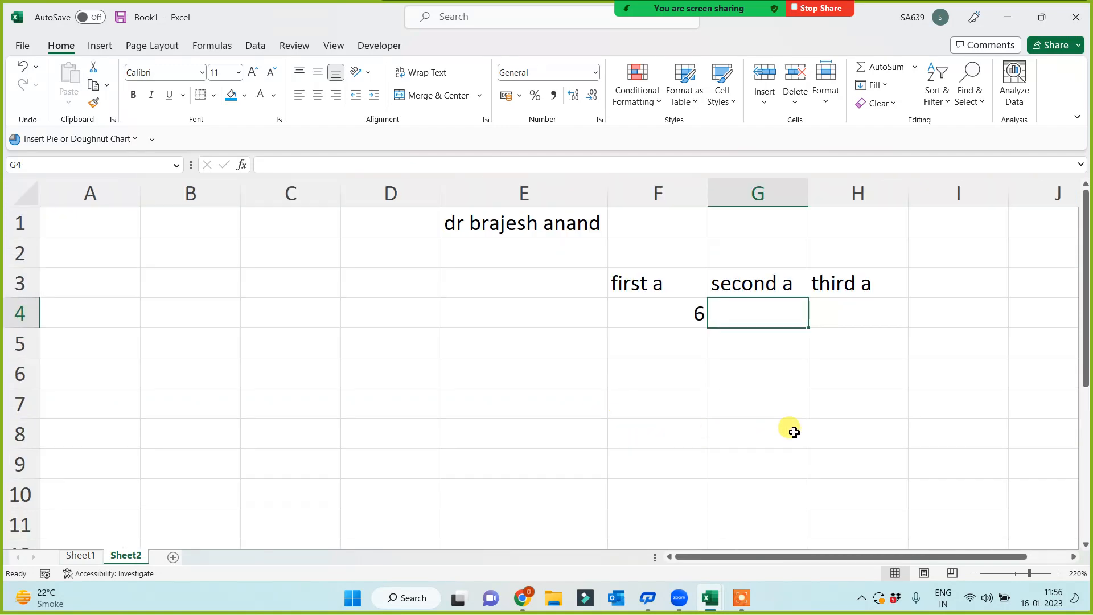
type("=f")
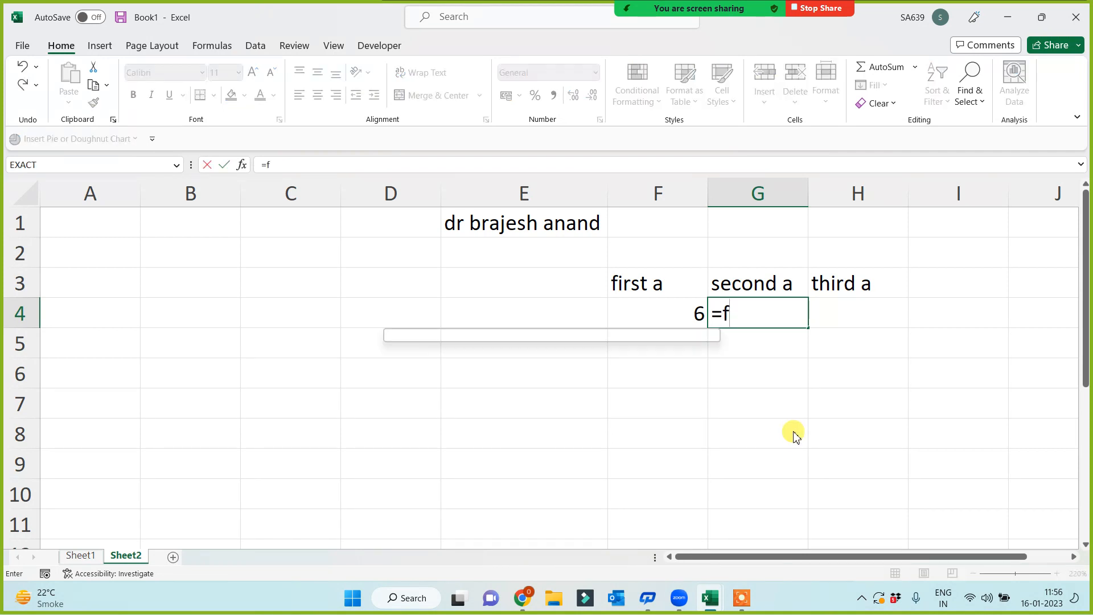
type("ind(\"a")
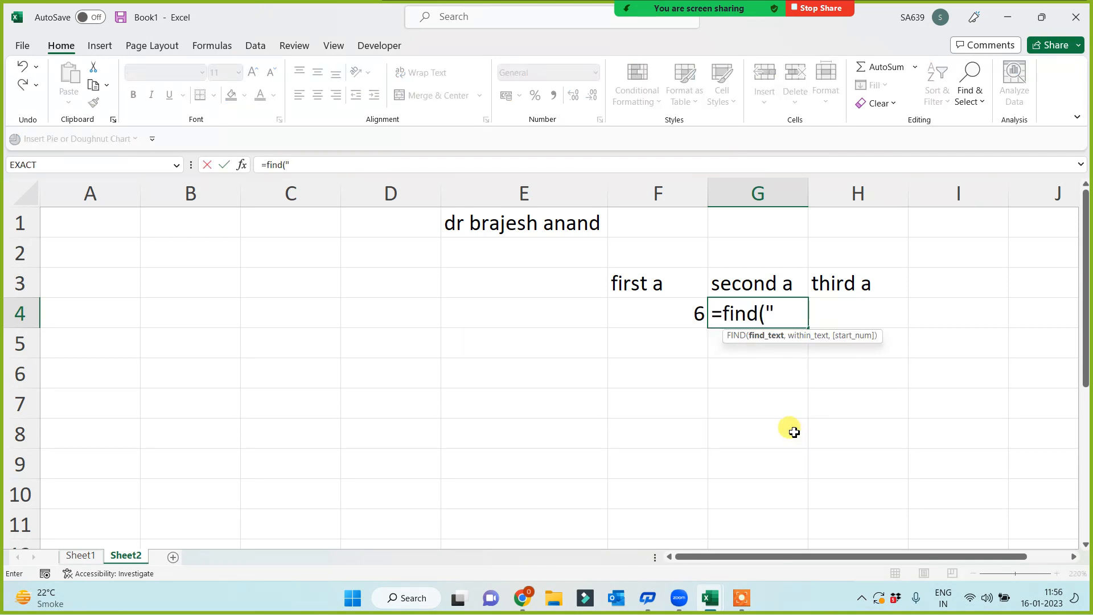
type("\",")
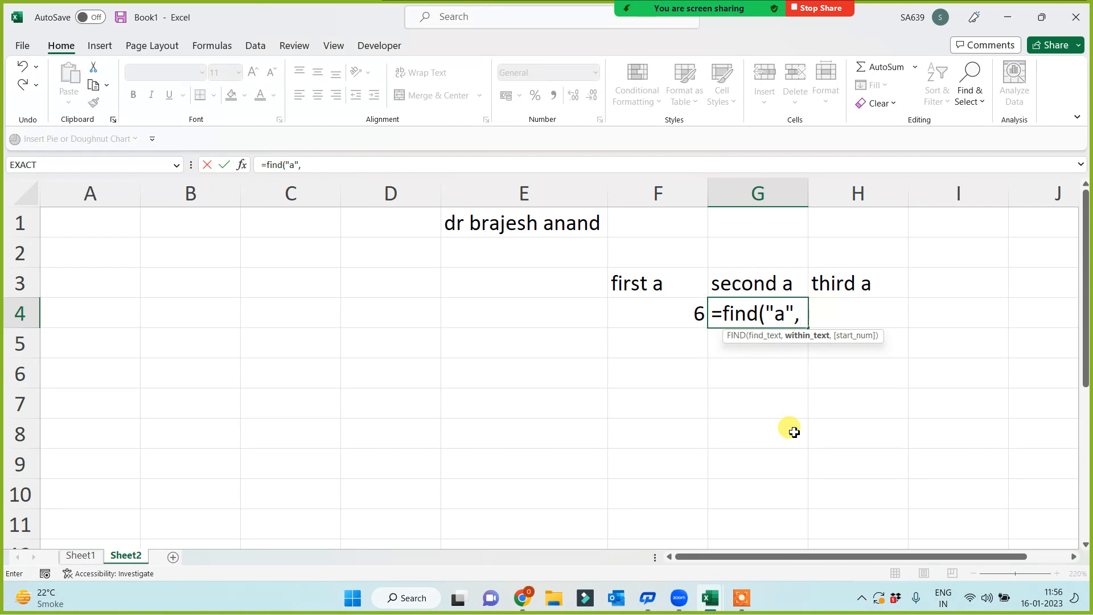
left_click(529, 221)
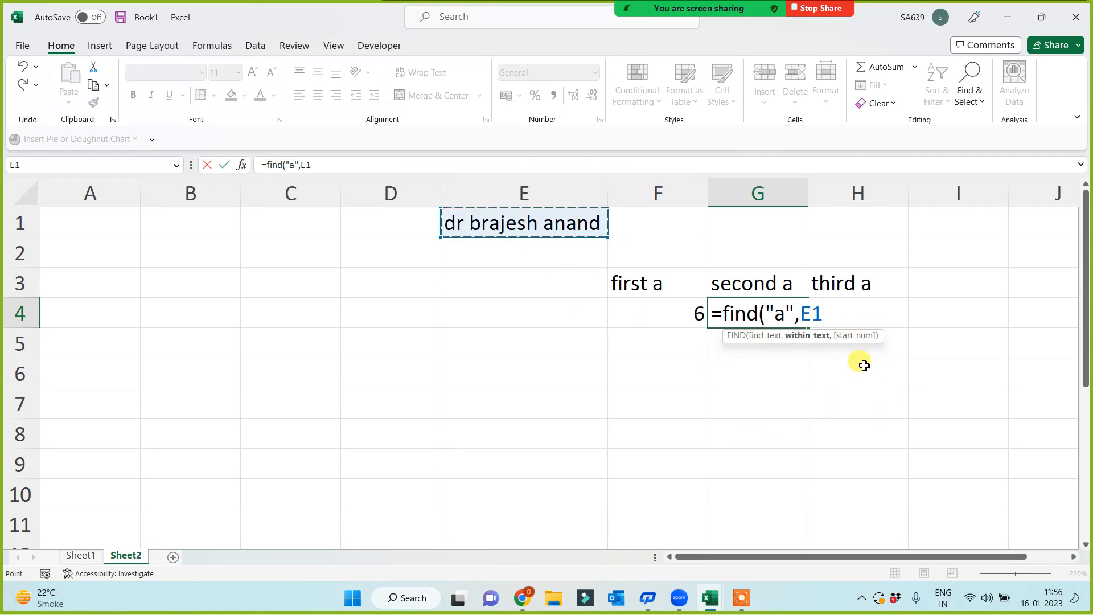
type(",")
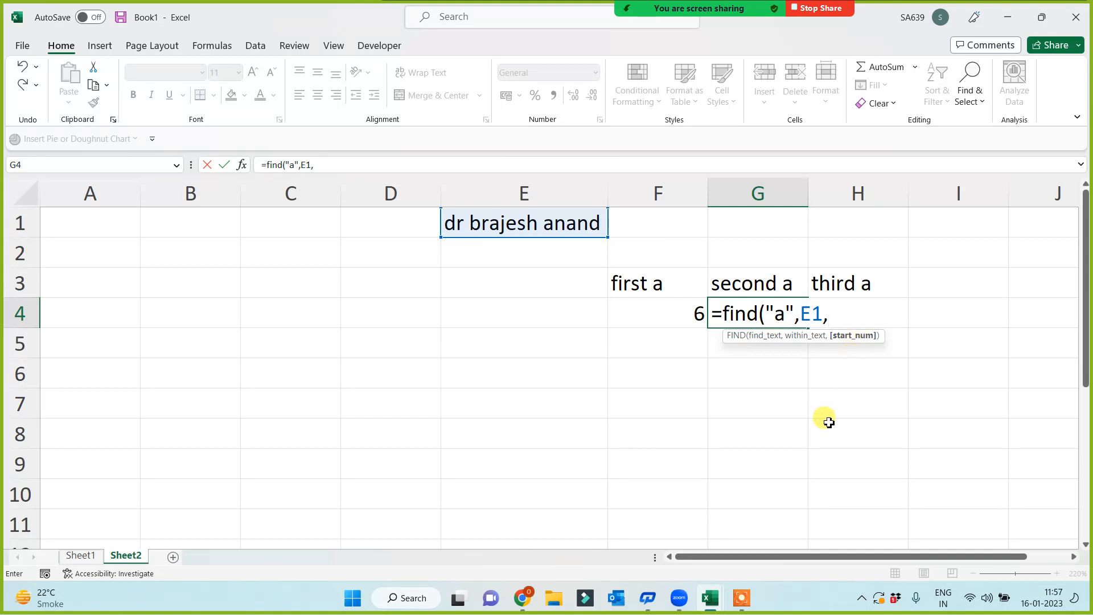
left_click(658, 316)
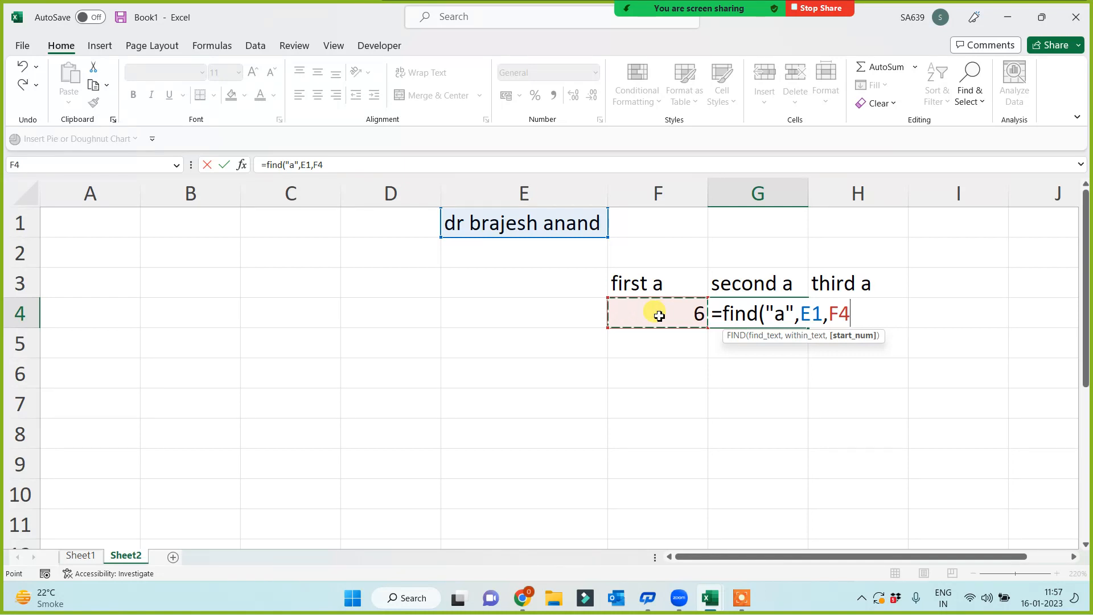
type("+1")
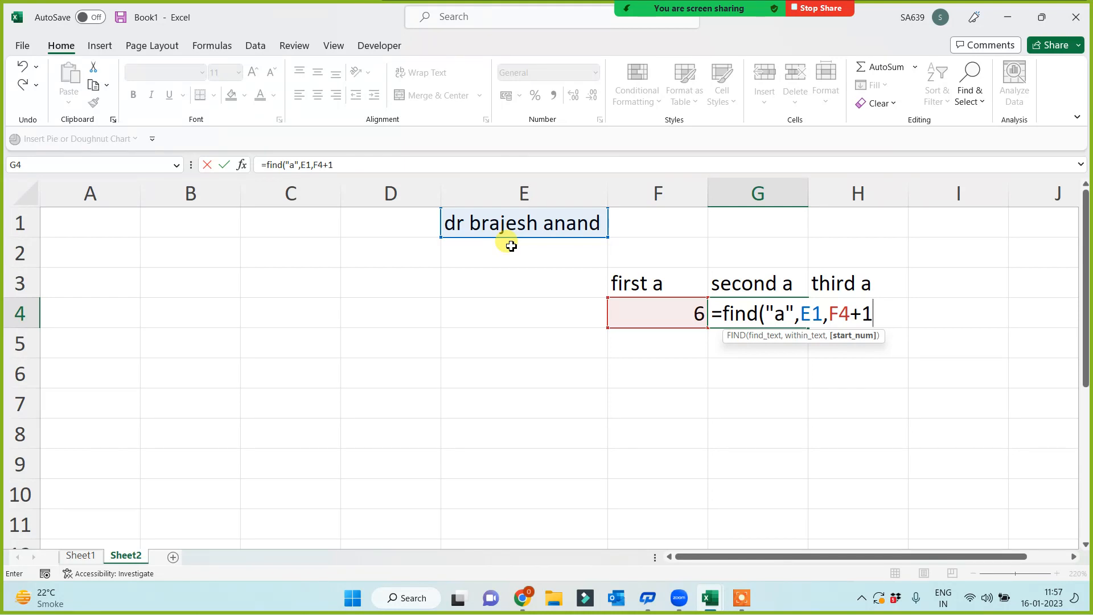
key("Return")
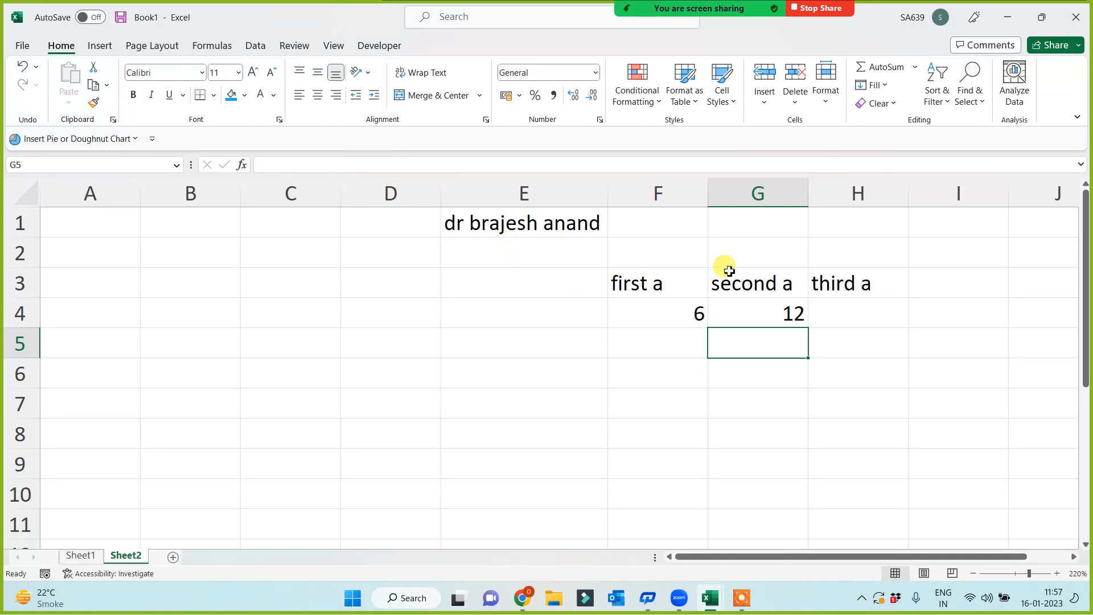
- Enter =FIND("a",E1,G4+1) in H4, returning 14 for the third a
left_click(867, 314)
type("=find")
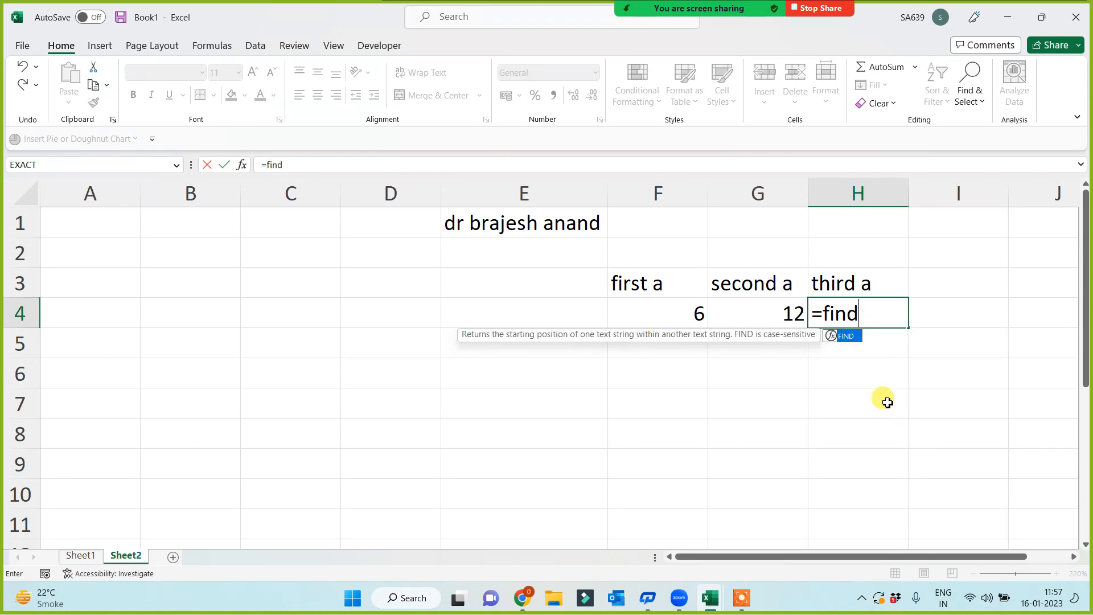
type("(\"a\",")
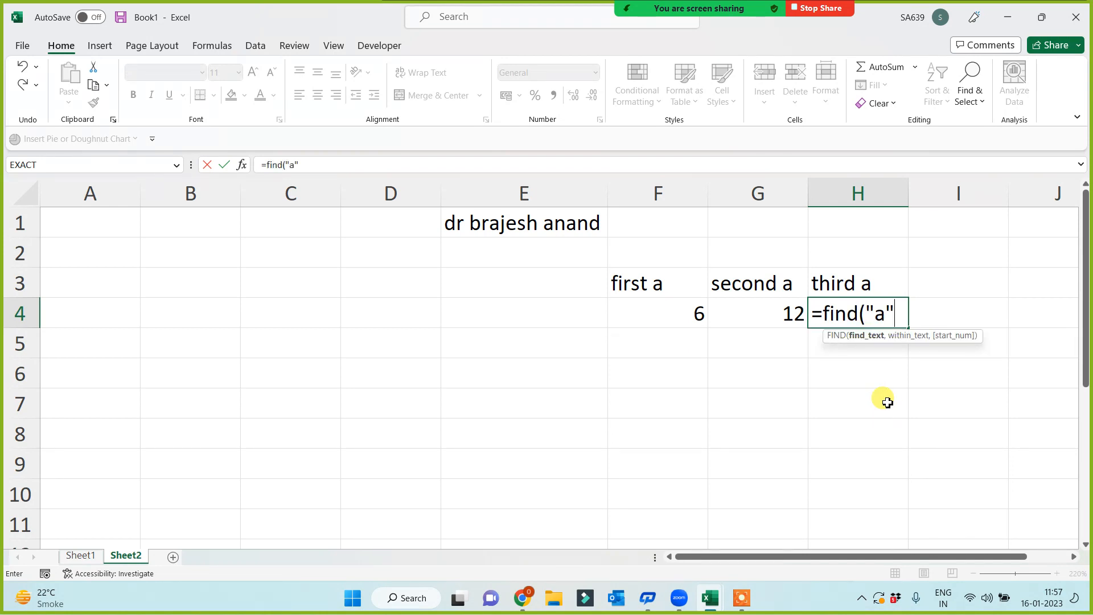
left_click(521, 221)
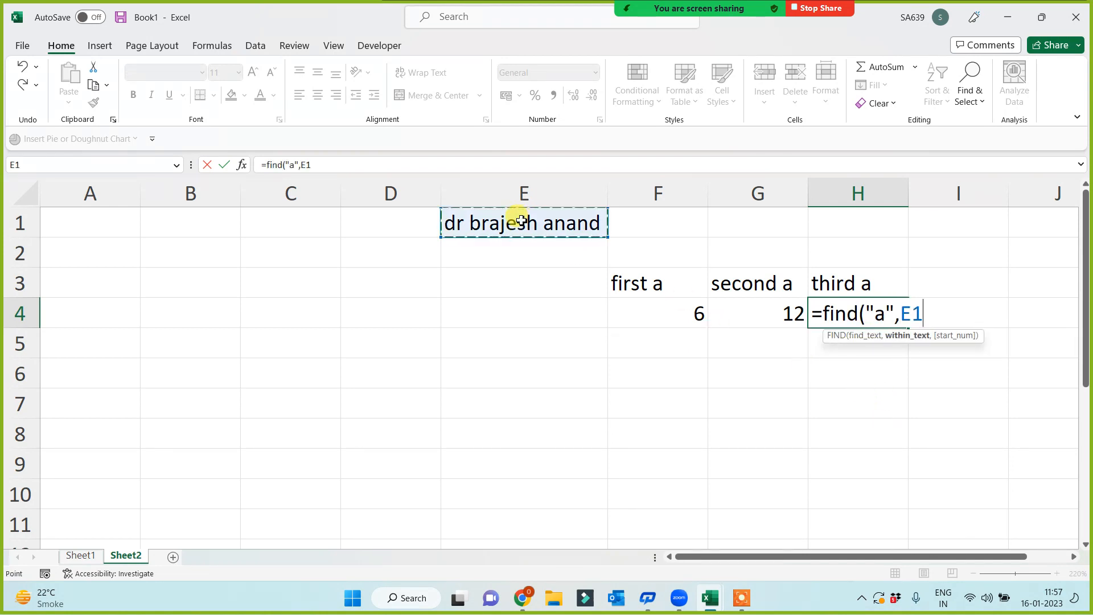
type(",")
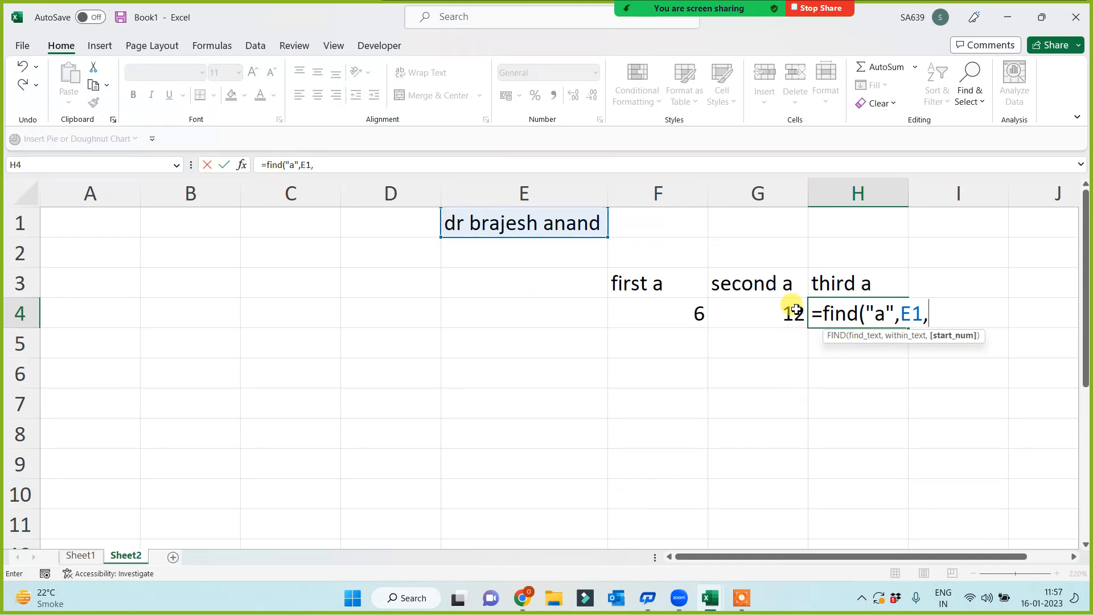
left_click(791, 308)
type("+1")
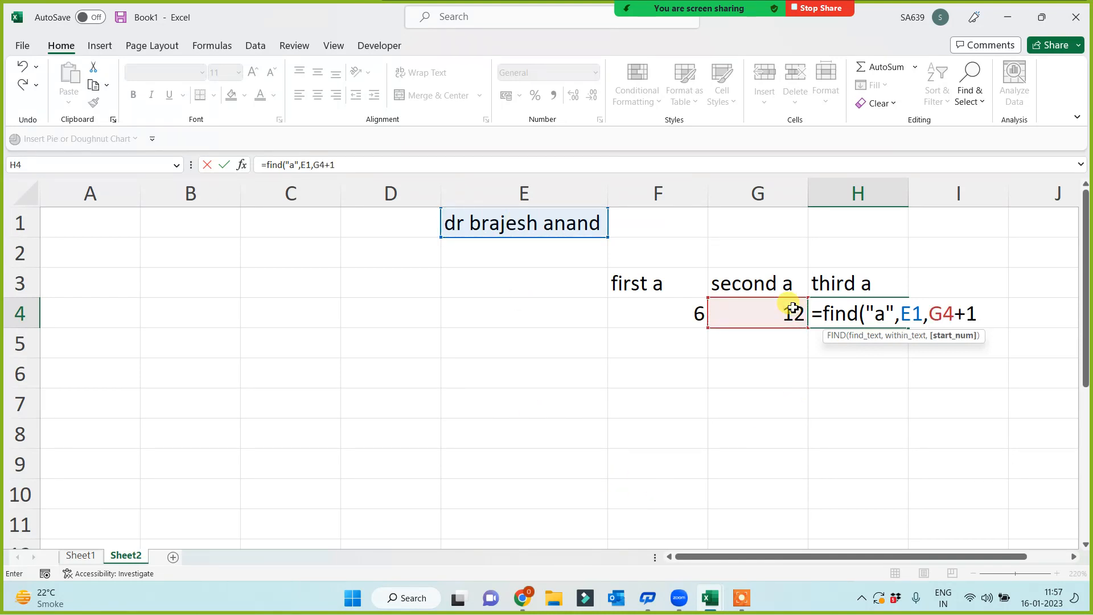
key("Return")
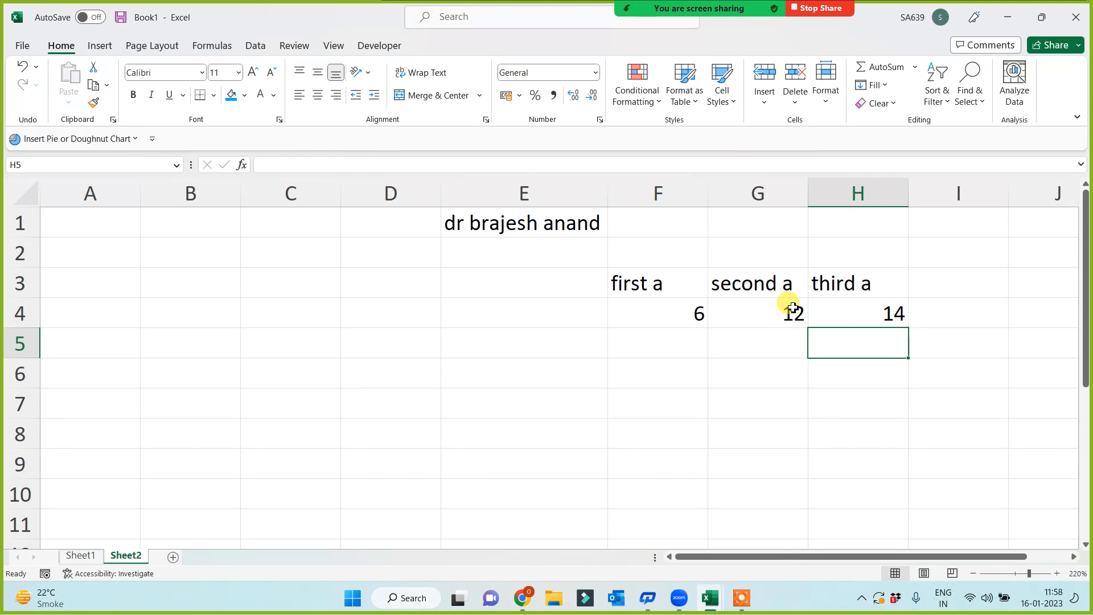
- Replace E1 with a four-word name so the positions update to 8, 16 and 23
left_click(483, 220)
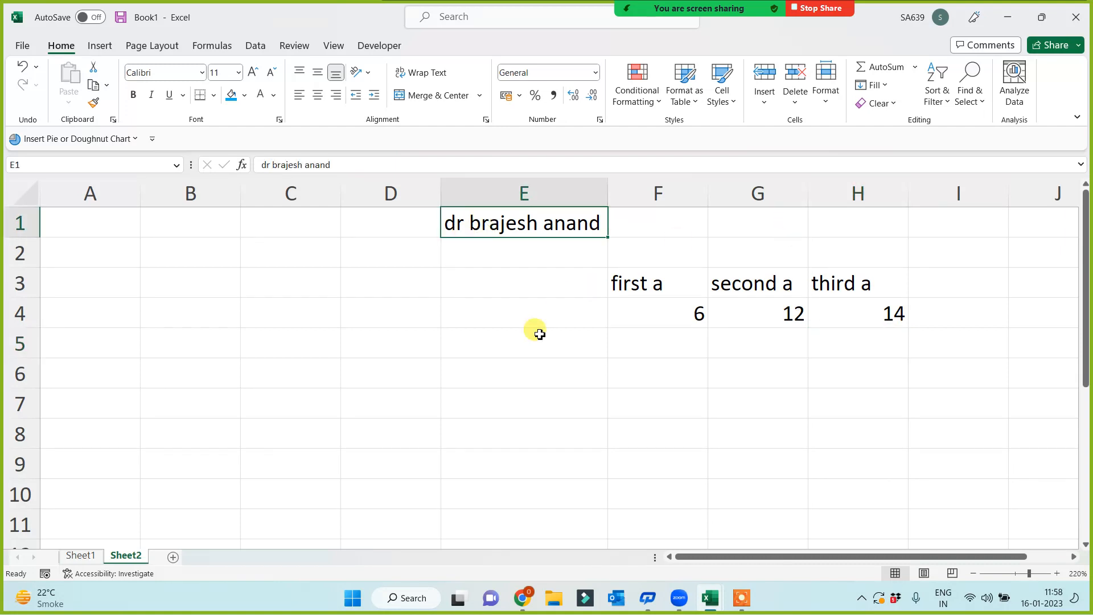
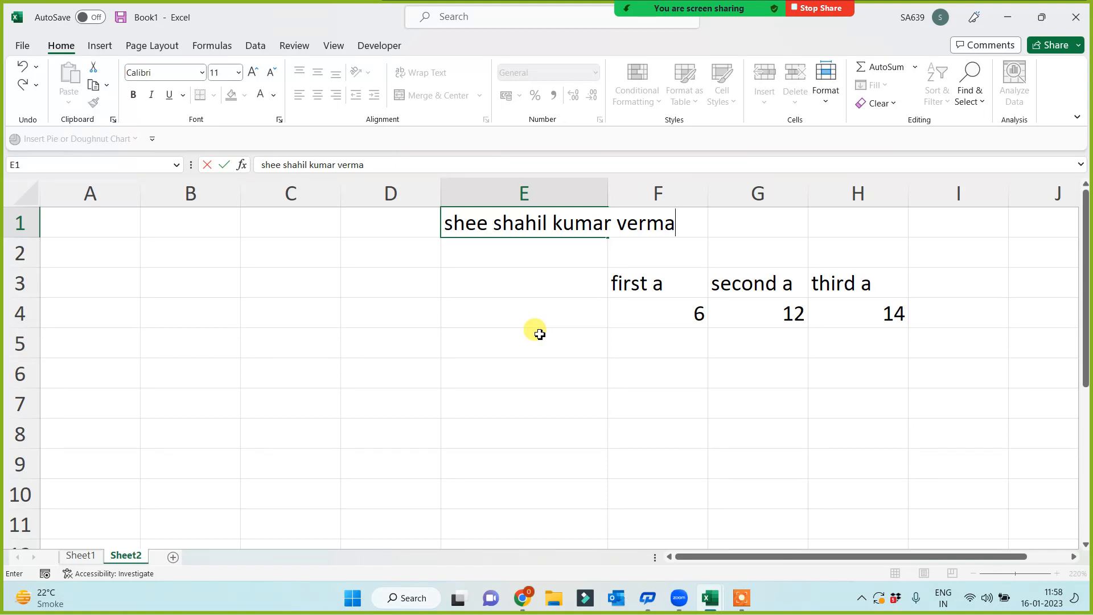
key("Return")
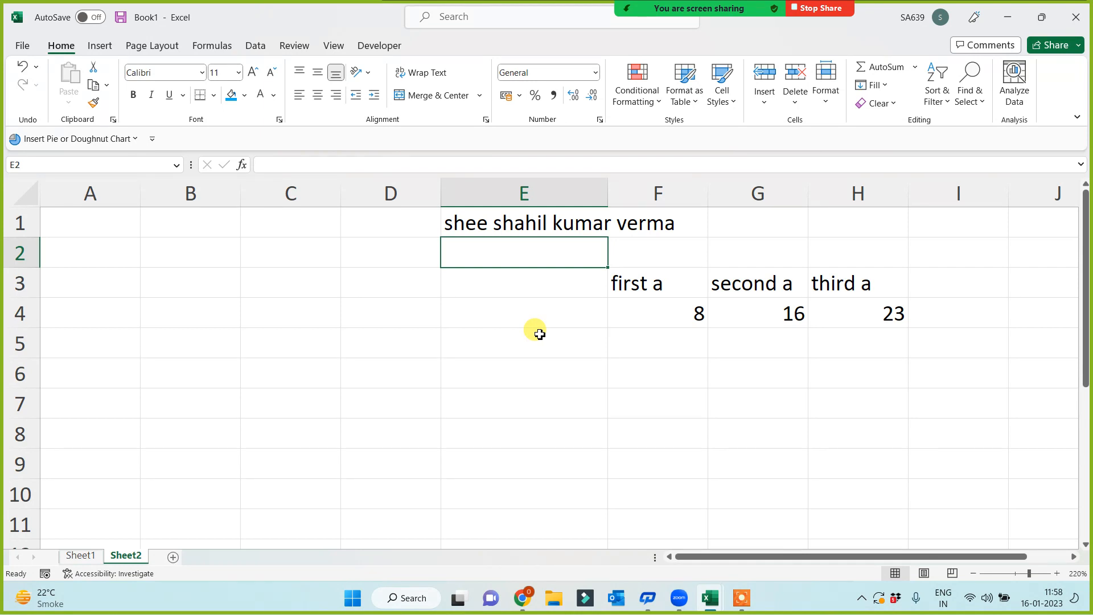
key("Down")
key("Down")
key("Right")
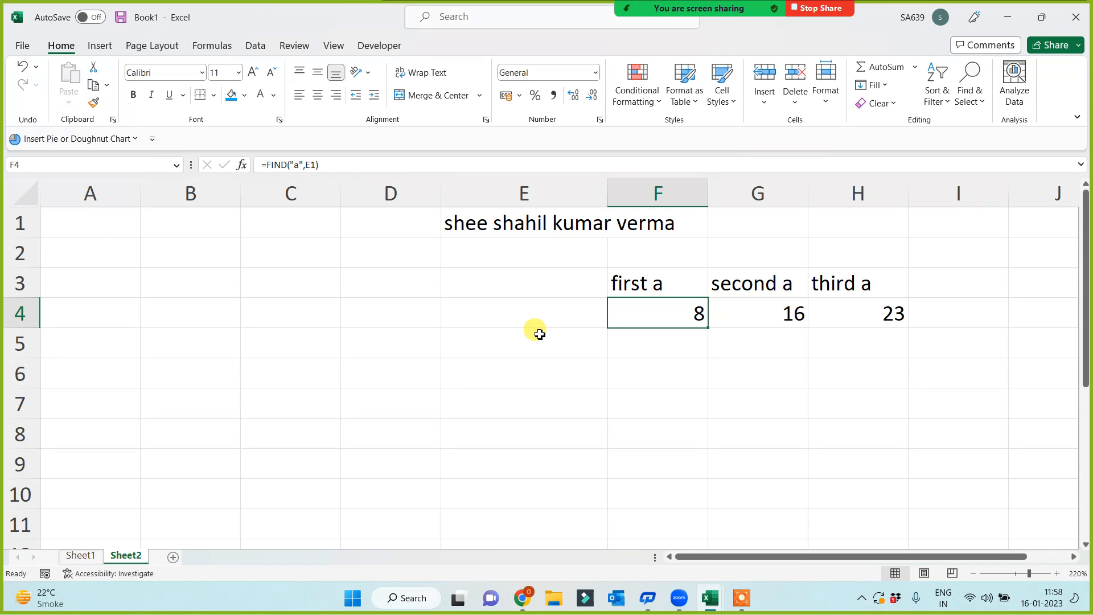
left_click(746, 310)
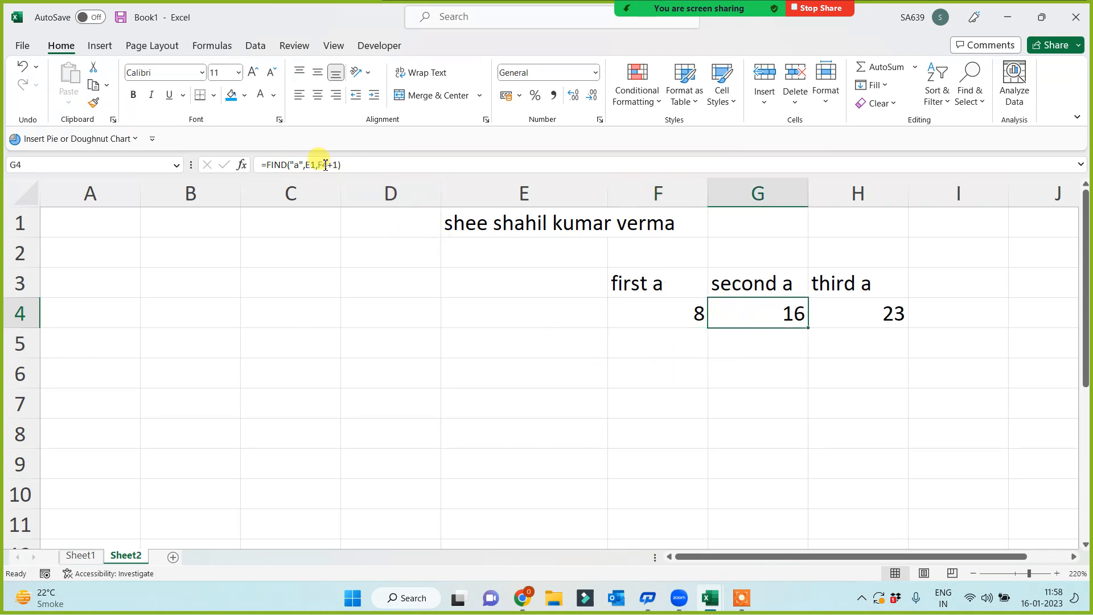
left_click_drag(317, 165, 339, 164)
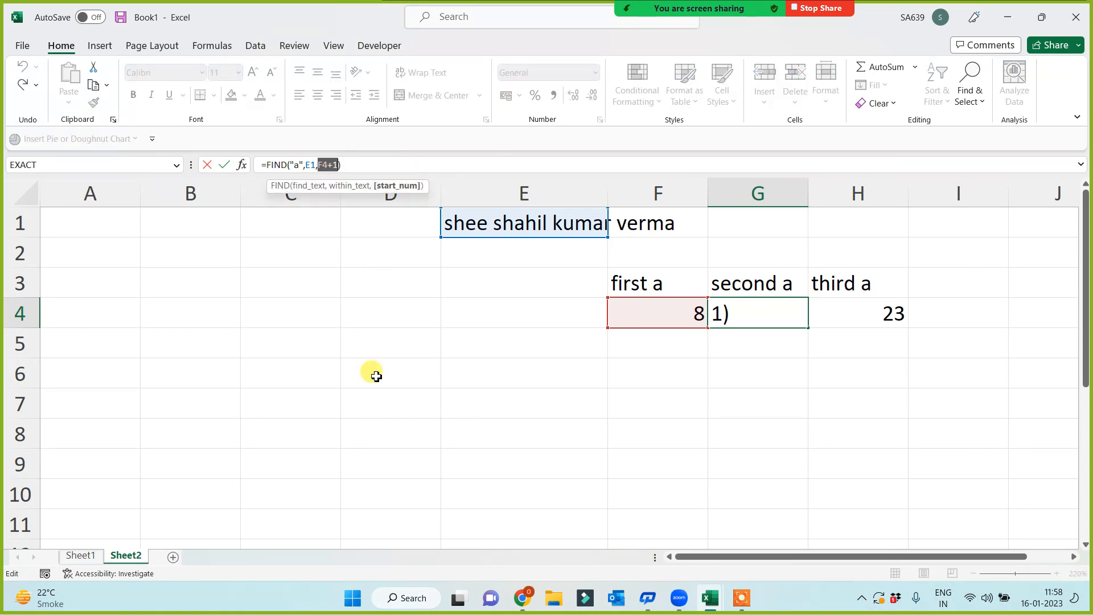
key("ctrl+Return")
left_click(488, 229)
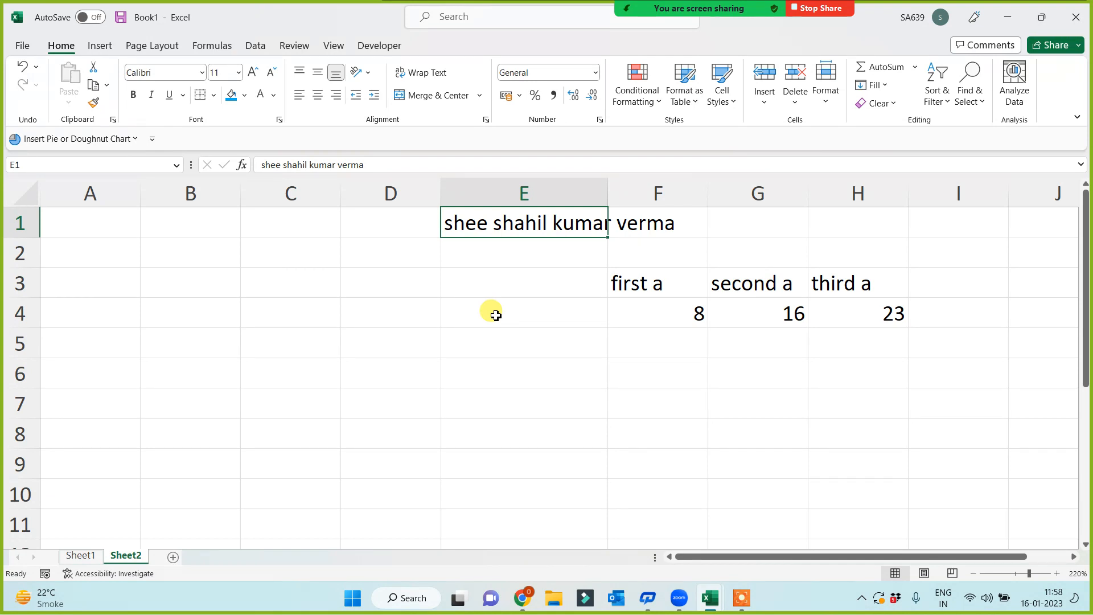
left_click(505, 329)
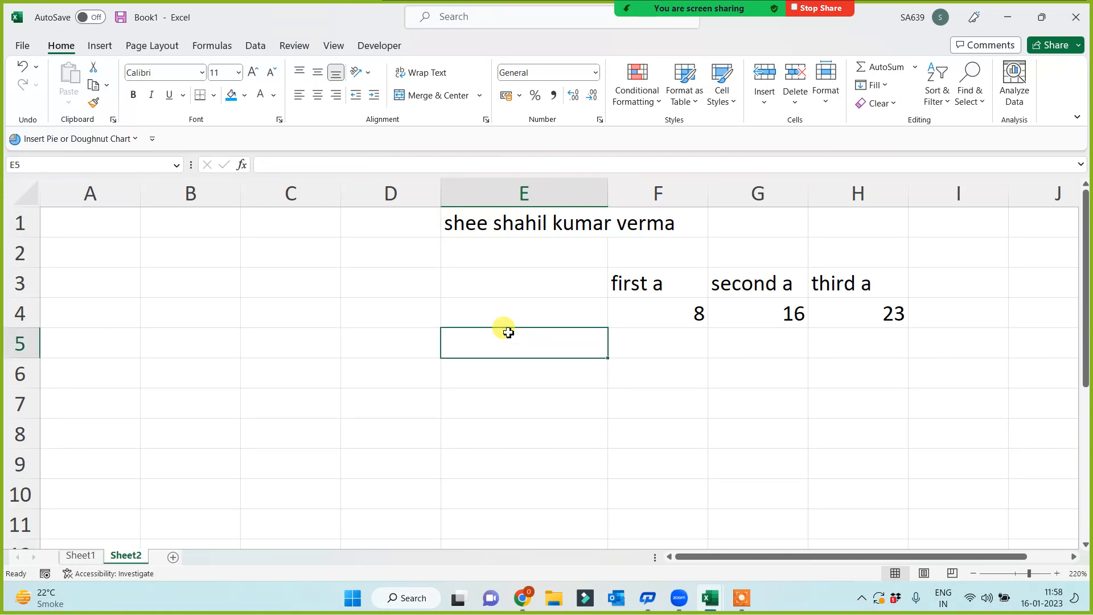
- On a new Sheet3, fill column A down to row 112 with a titled full name
left_click(173, 556)
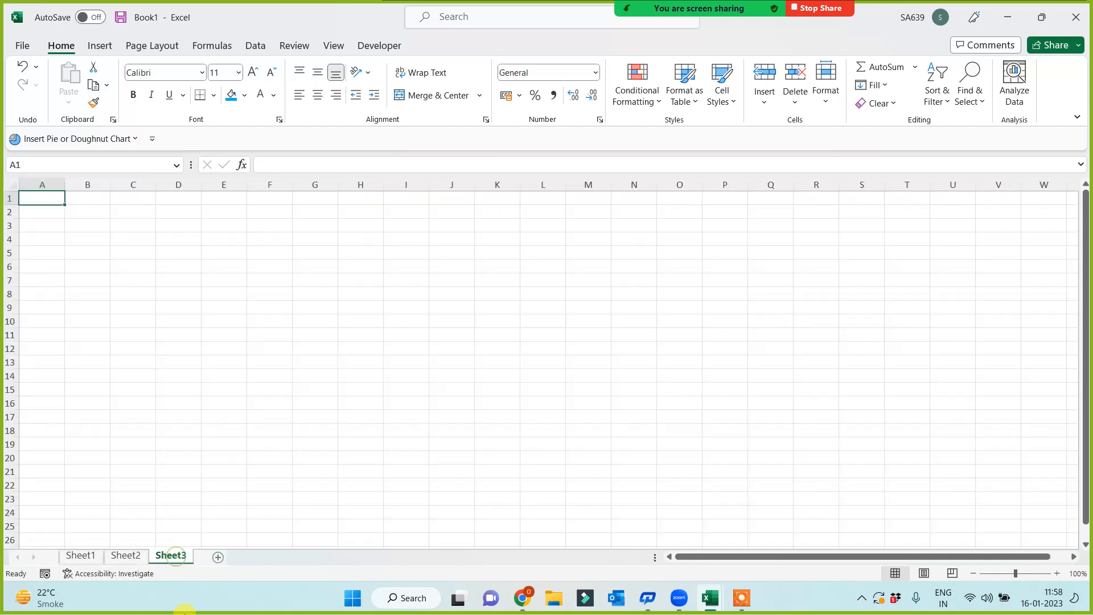
scroll(291, 424, "up", 6)
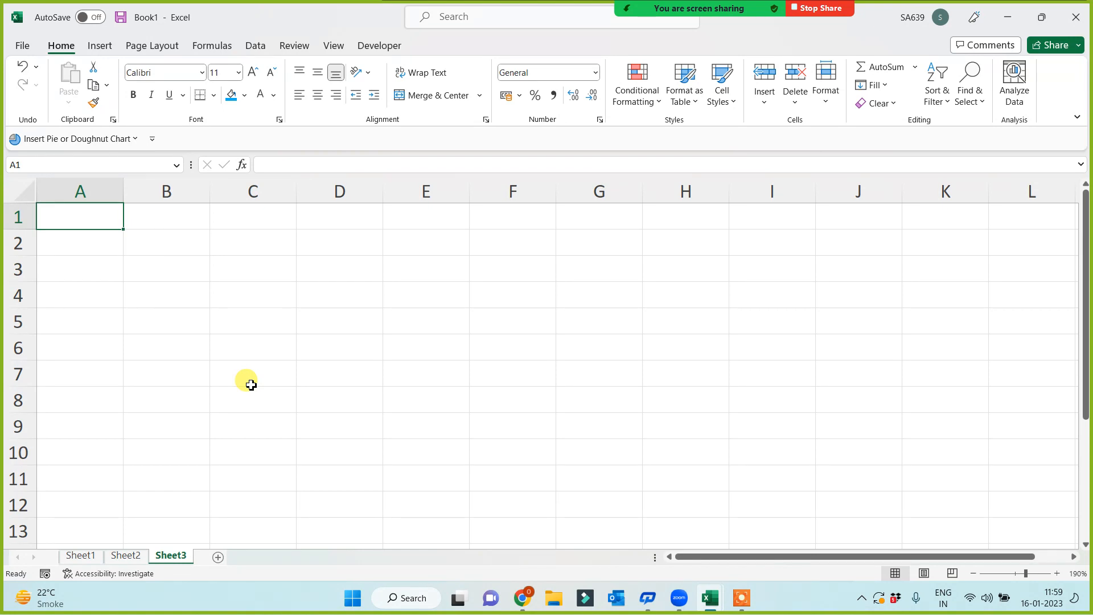
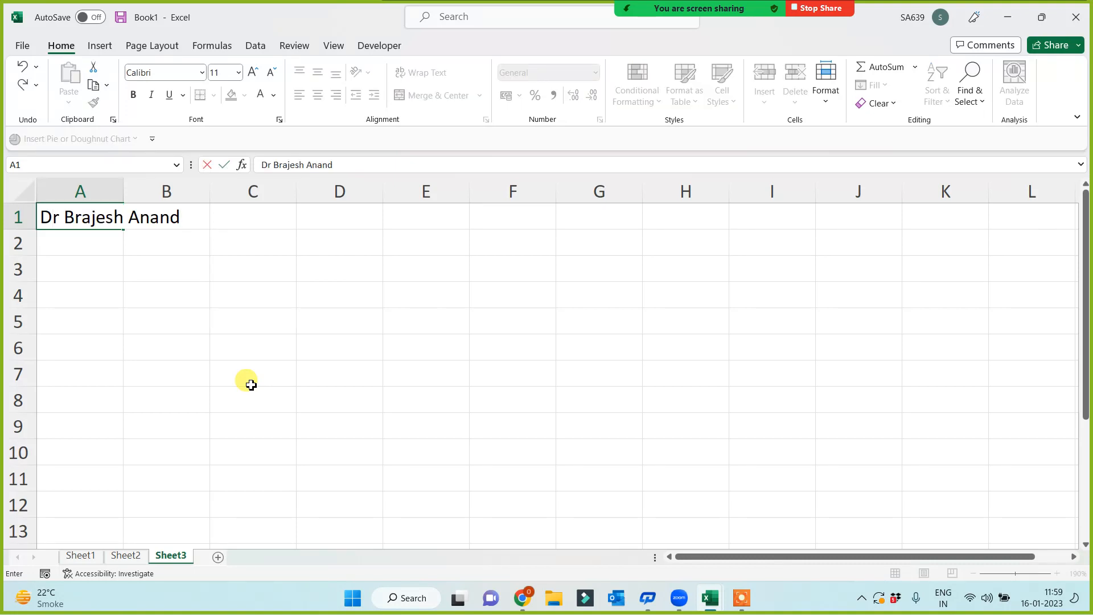
left_click(250, 385)
left_click(94, 213)
left_click_drag(122, 227, 117, 512)
- AutoFit column A to the width of its longest name
left_click(77, 445)
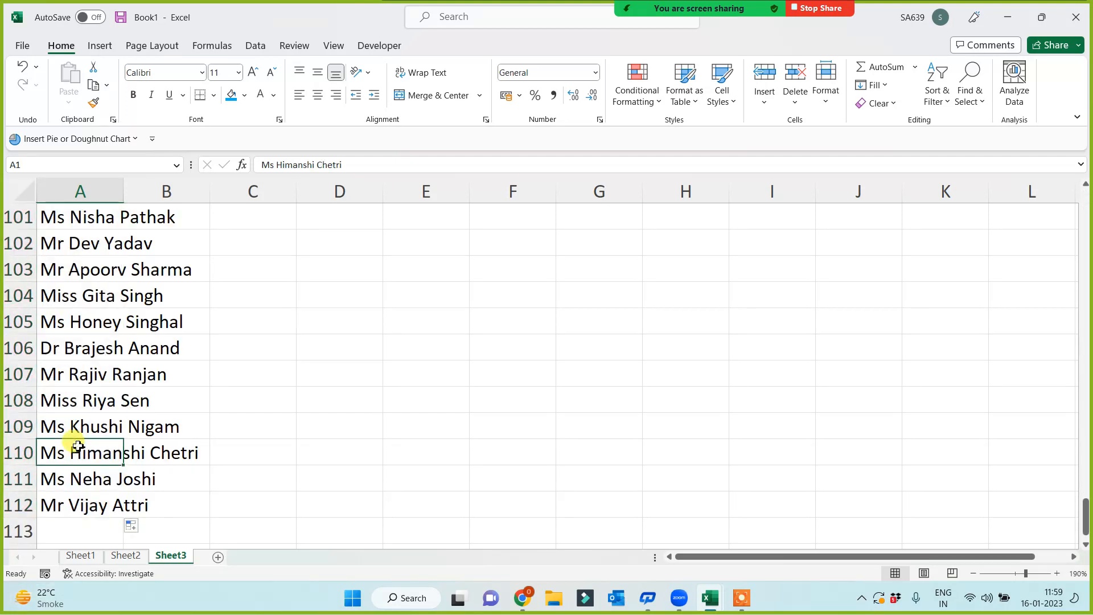
key("ctrl+Home")
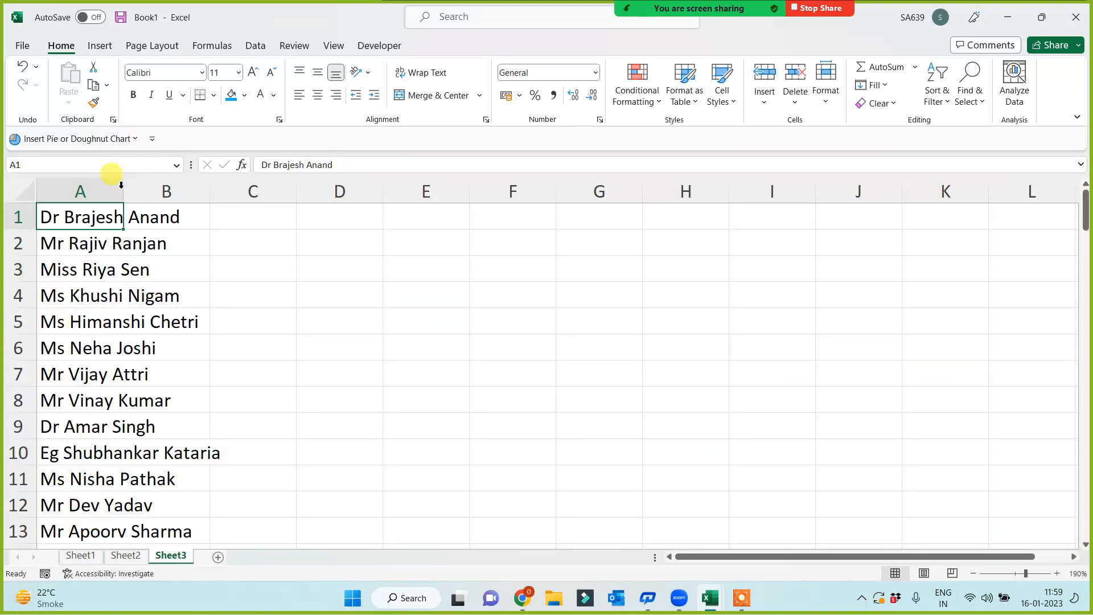
double_click(123, 190)
left_click(371, 301)
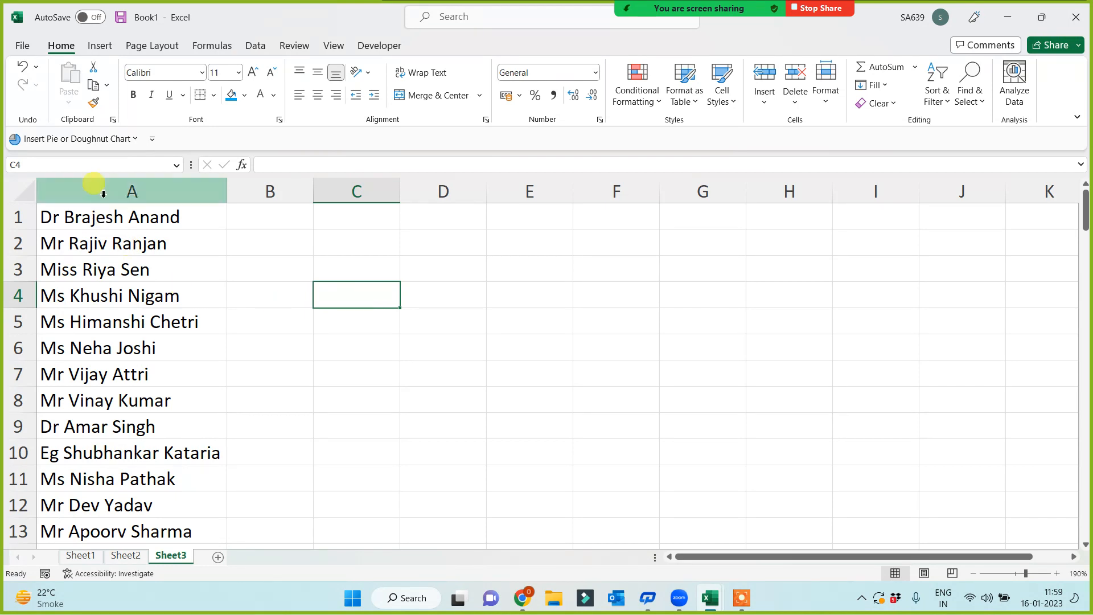
left_click(132, 191)
left_click(270, 191)
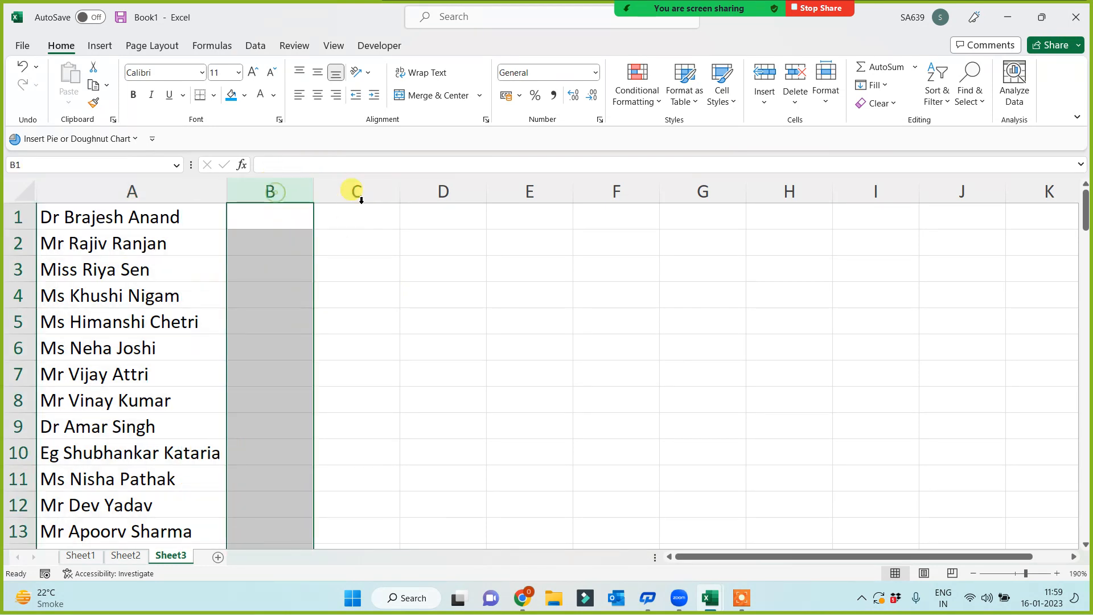
left_click(356, 192)
left_click(443, 192)
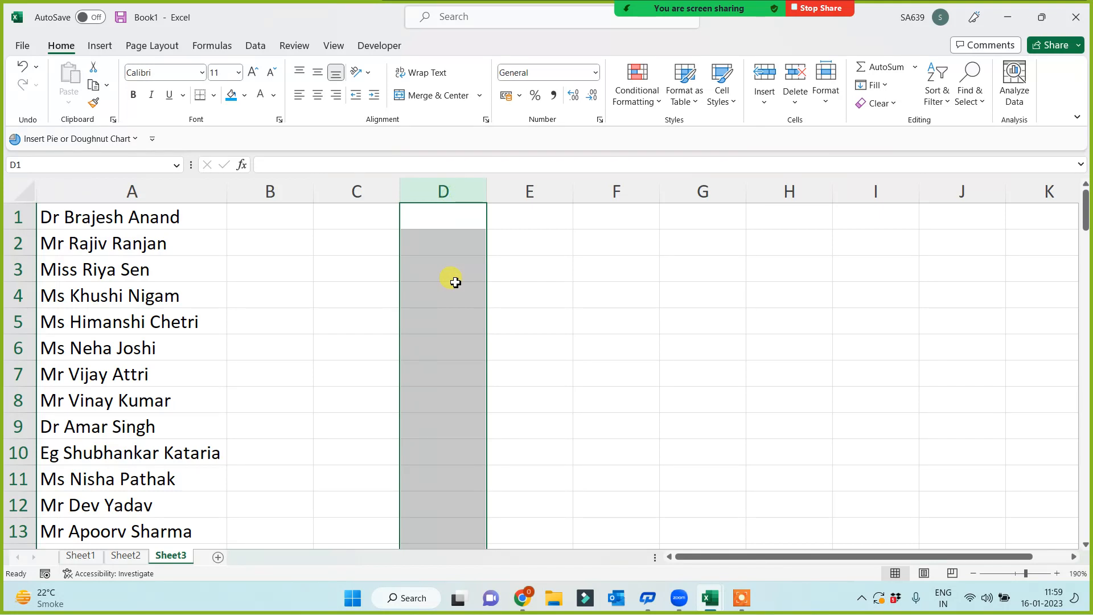
left_click(271, 221)
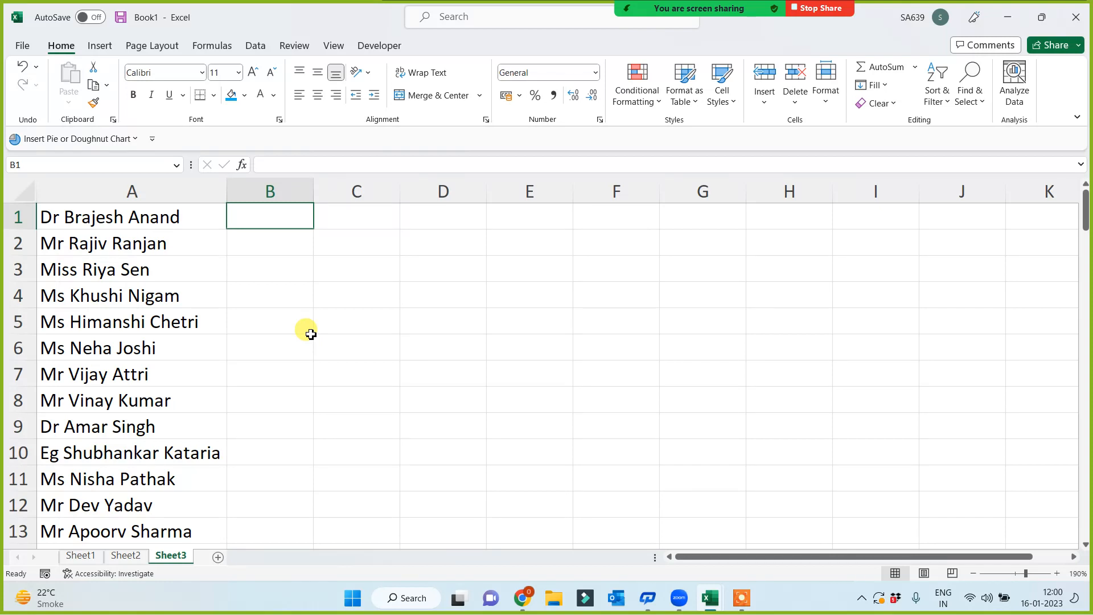
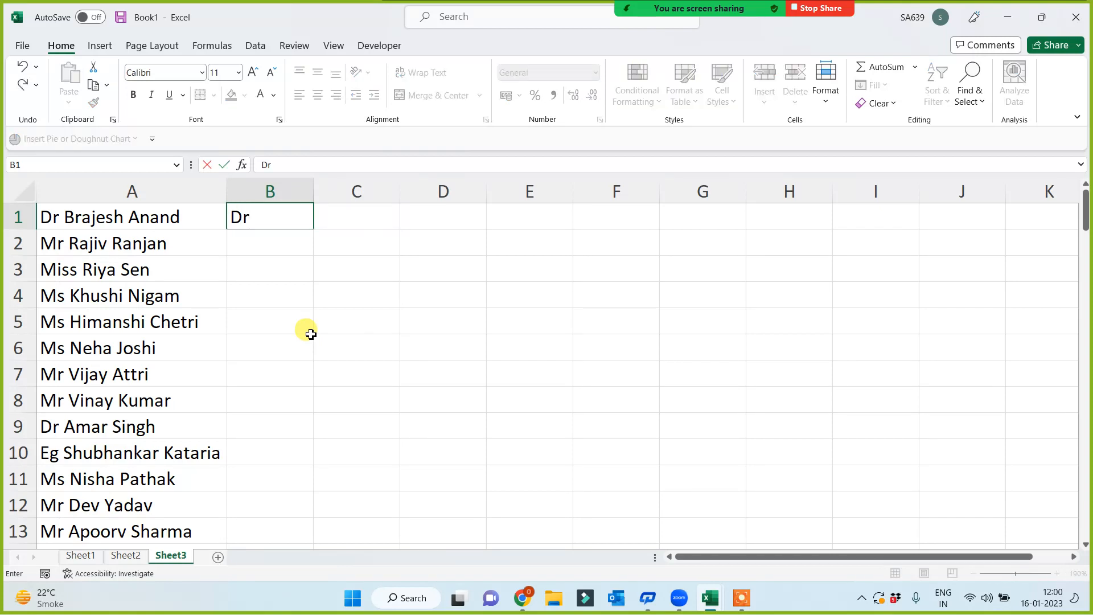
- Type the title Dr, the first name and the surname into B1, C1 and D1
key("Tab")
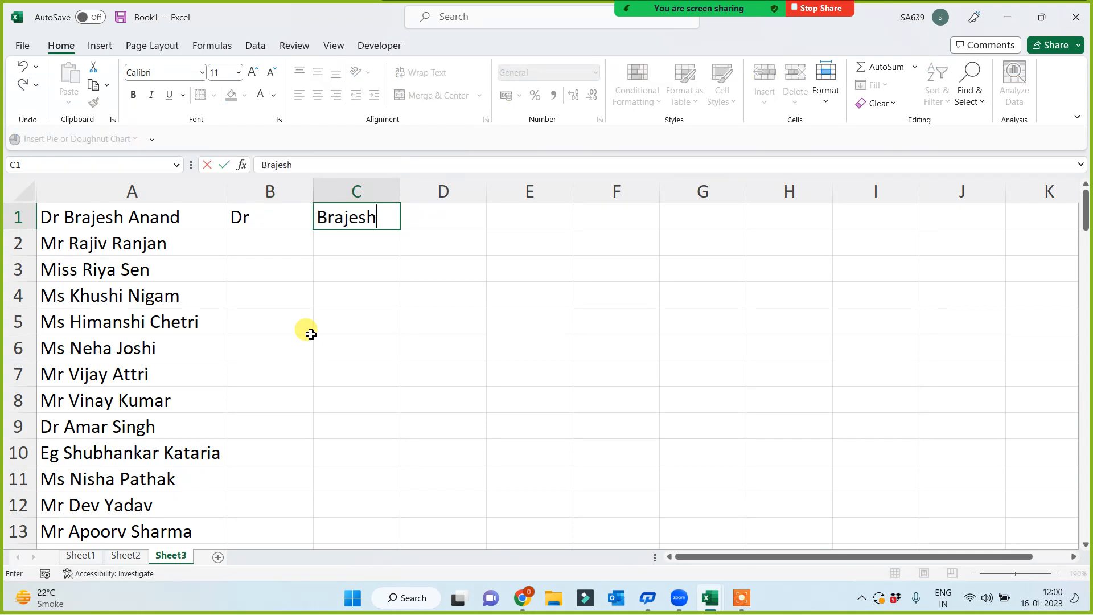
key("Tab")
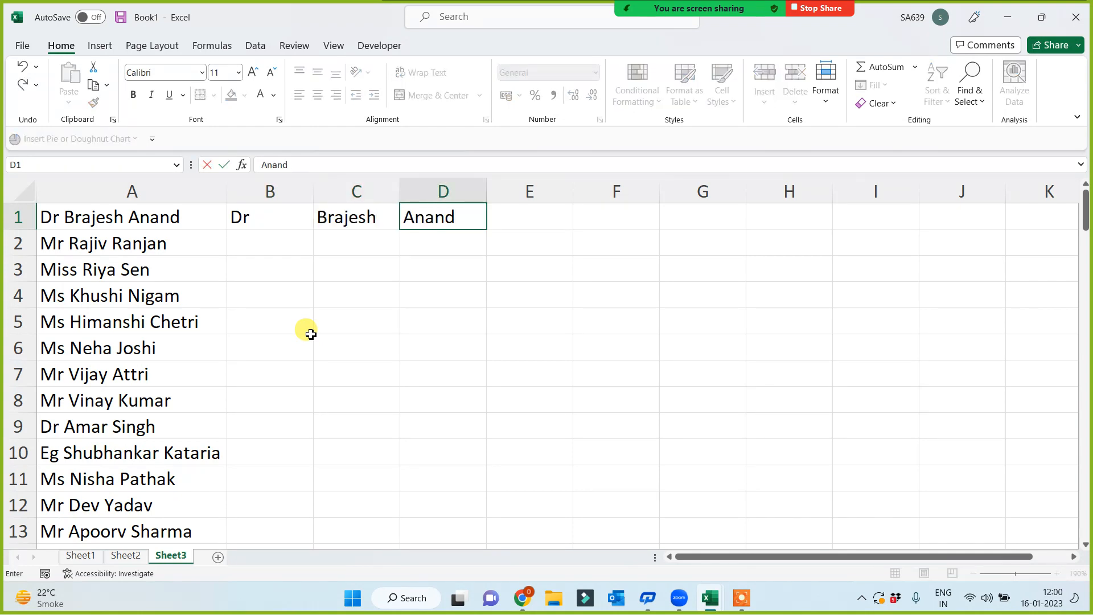
key("Return")
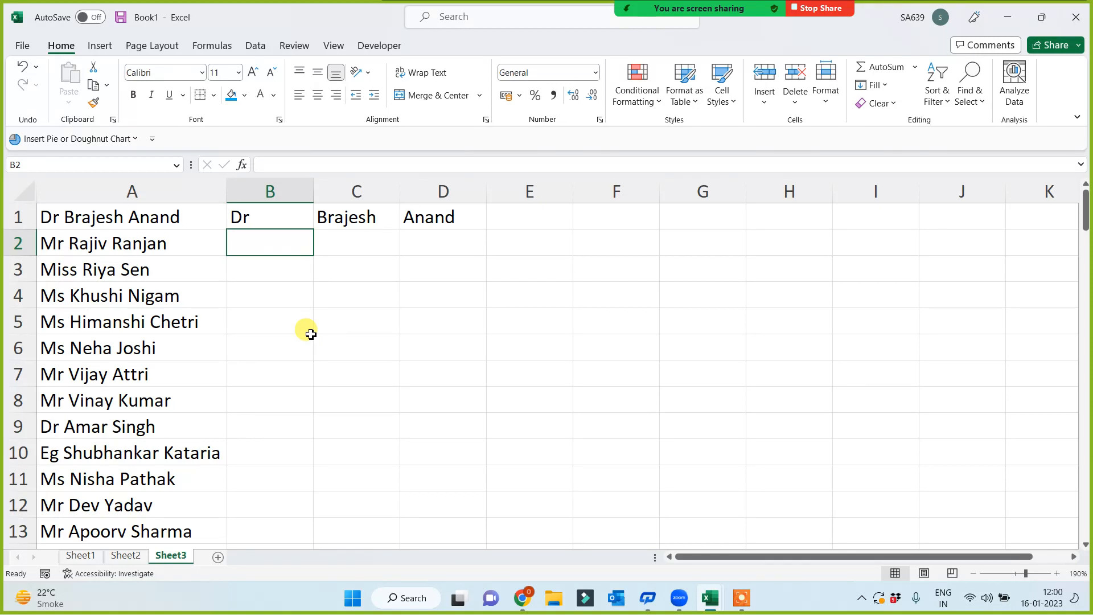
- Trial-fill columns B and C down to row 11, then clear B2:C11 again
left_click(281, 218)
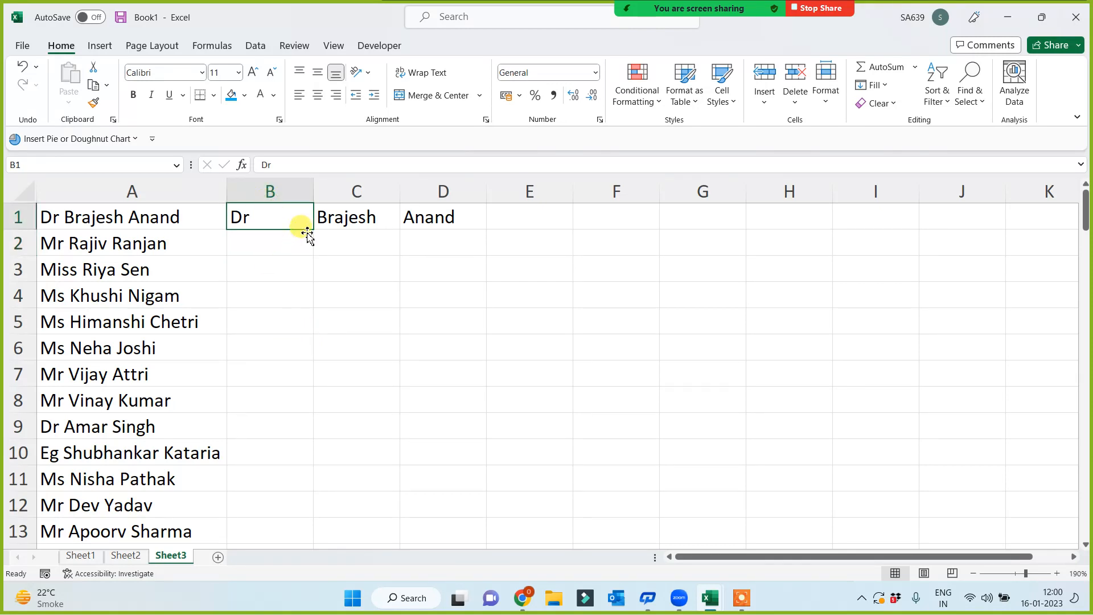
left_click_drag(316, 231, 312, 475)
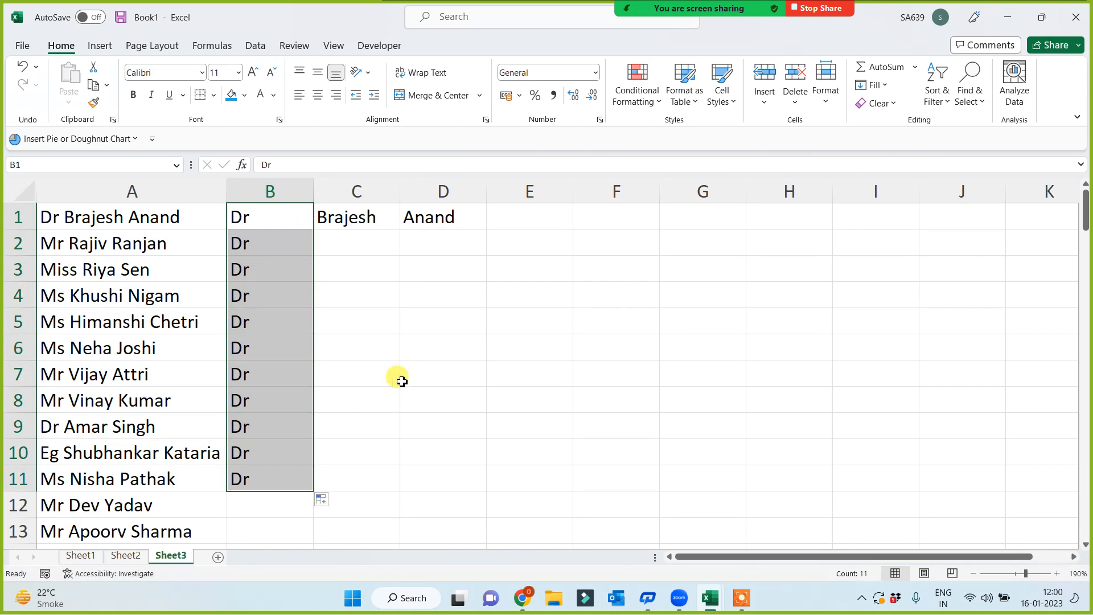
left_click(365, 213)
left_click_drag(398, 230, 390, 481)
left_click(594, 398)
left_click_drag(239, 241, 371, 475)
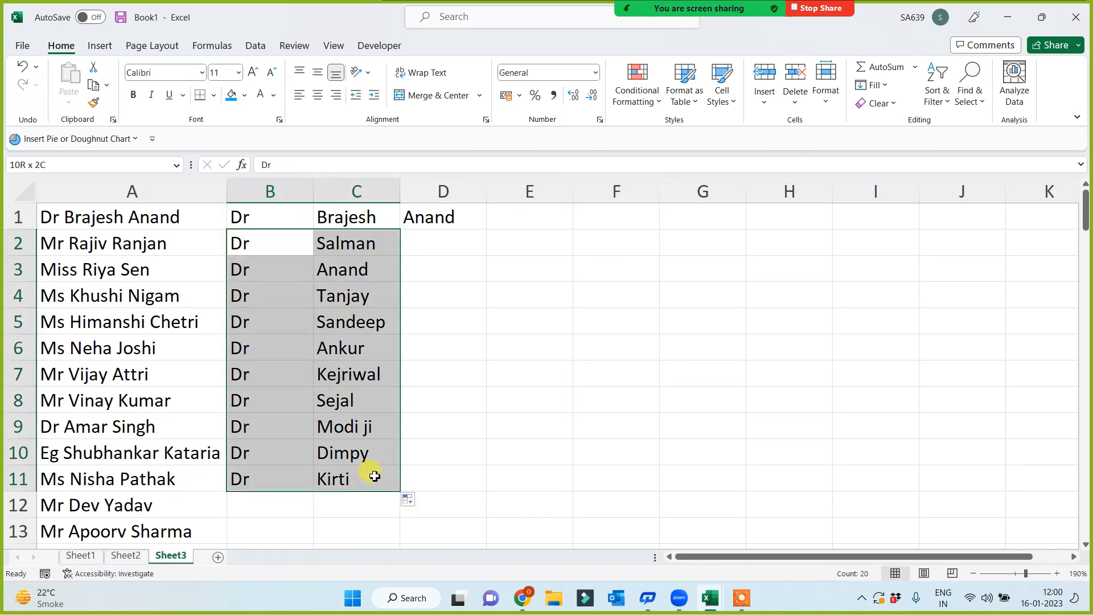
key("Delete")
left_click(450, 376)
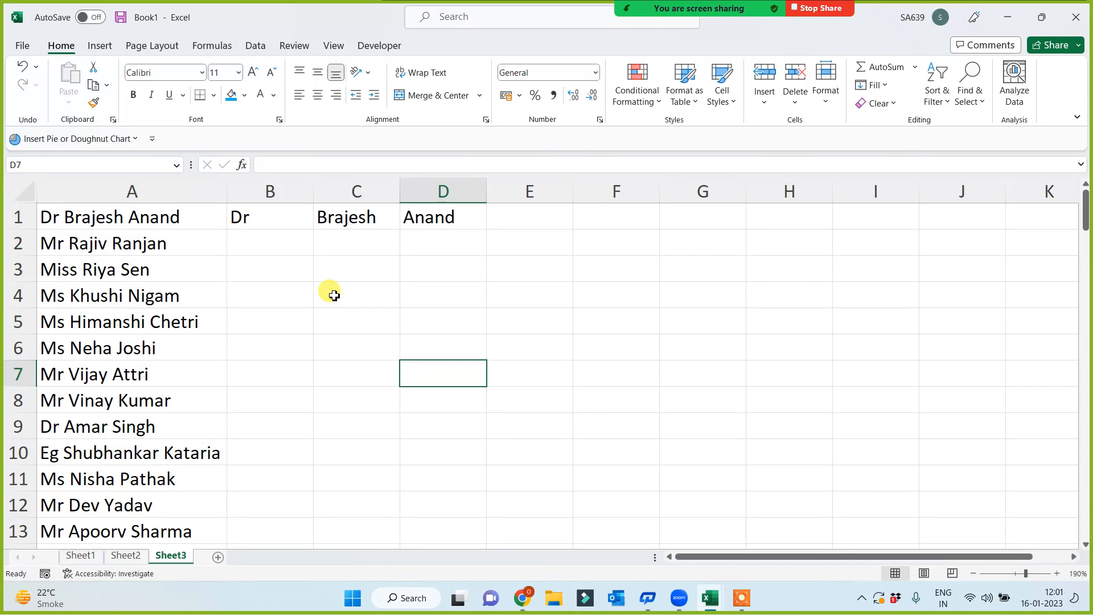
- Flash Fill titles, first names and surnames down columns B, C and D
left_click(510, 300)
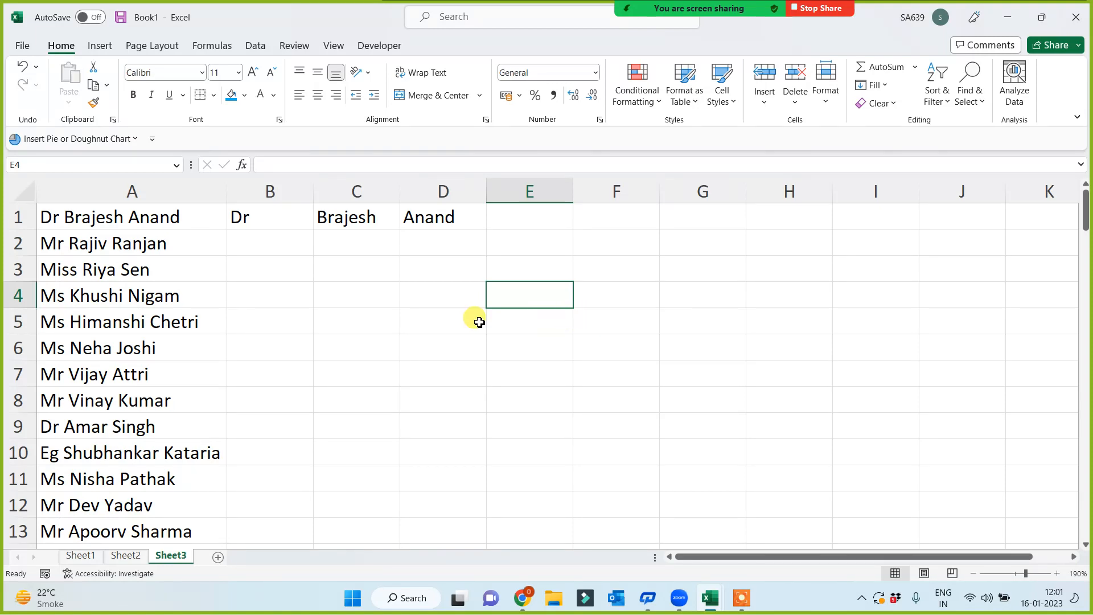
left_click(279, 216)
key("ctrl+e")
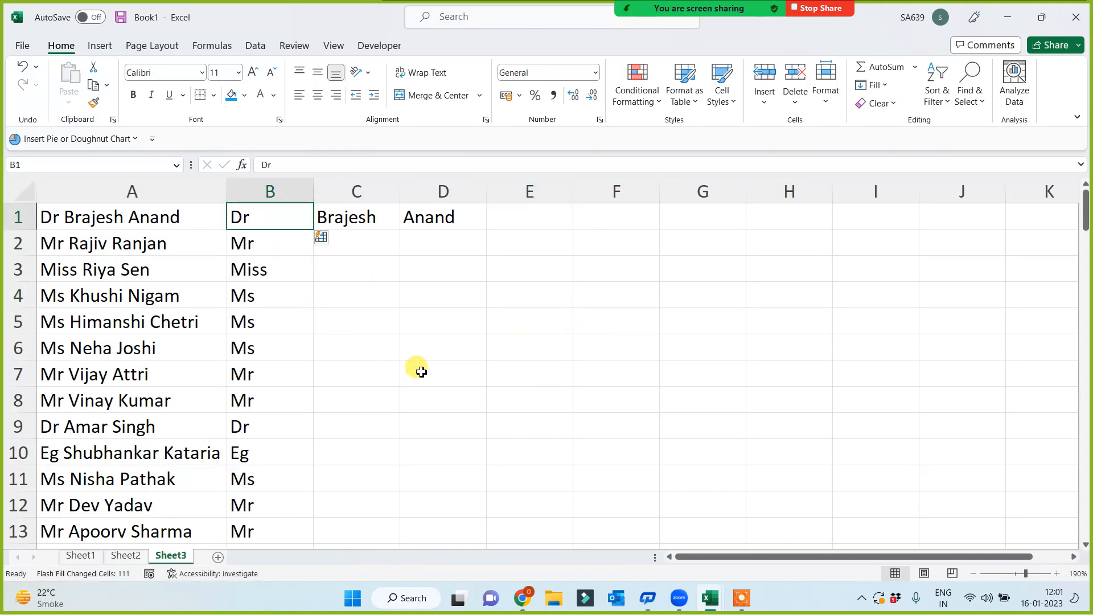
left_click(337, 215)
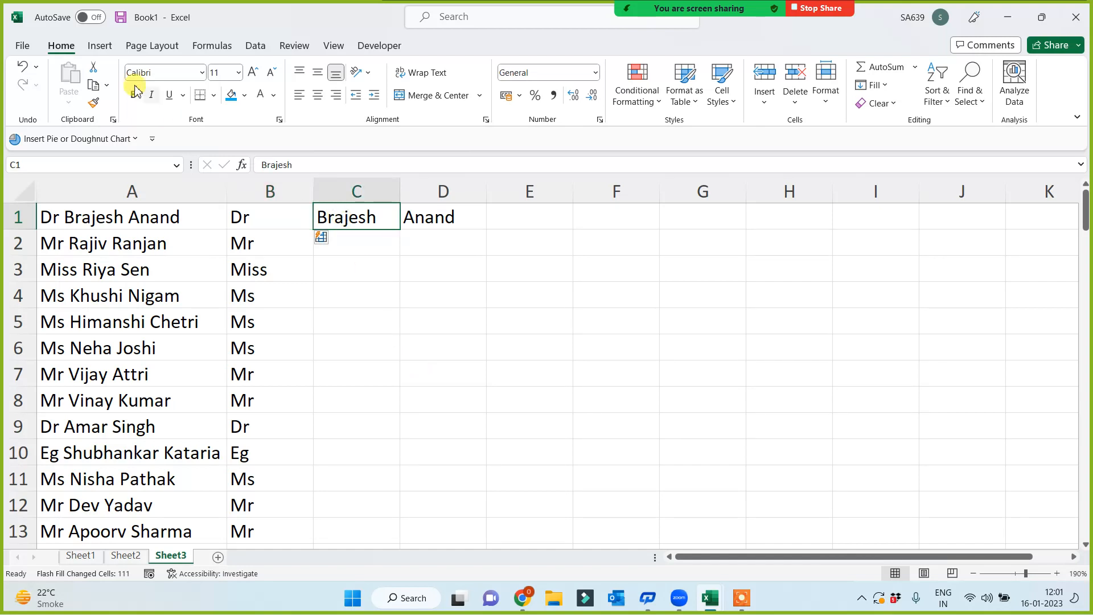
left_click(872, 84)
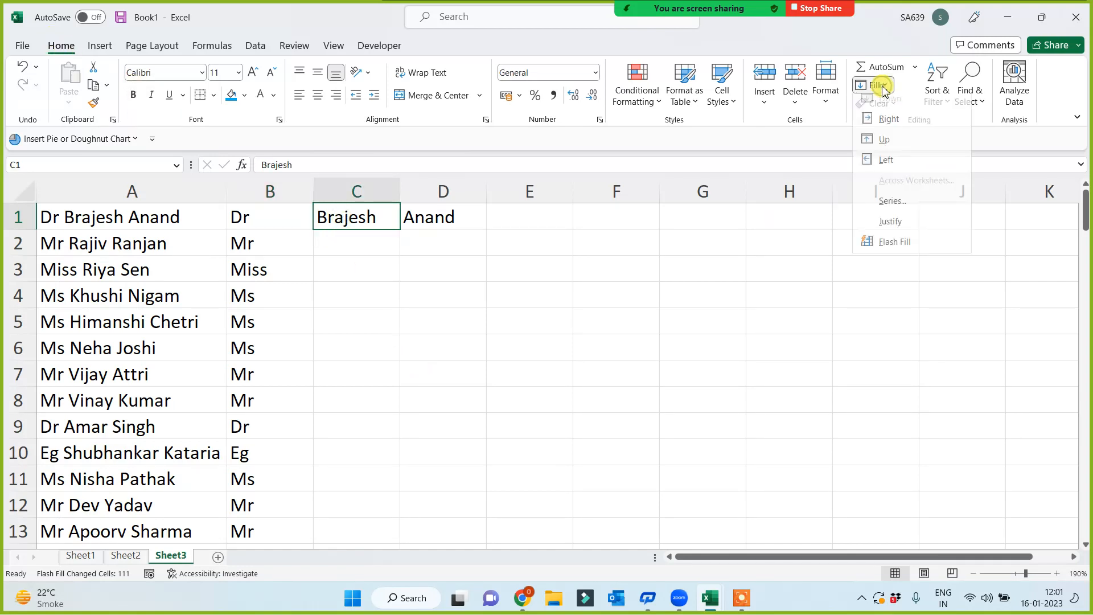
left_click(887, 248)
left_click(439, 223)
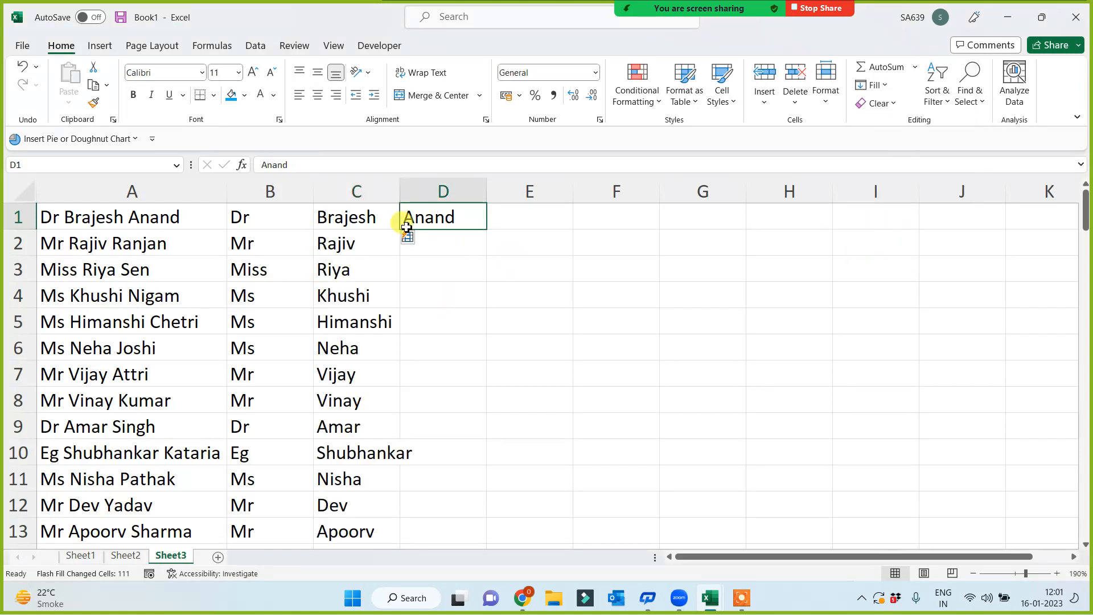
left_click(254, 45)
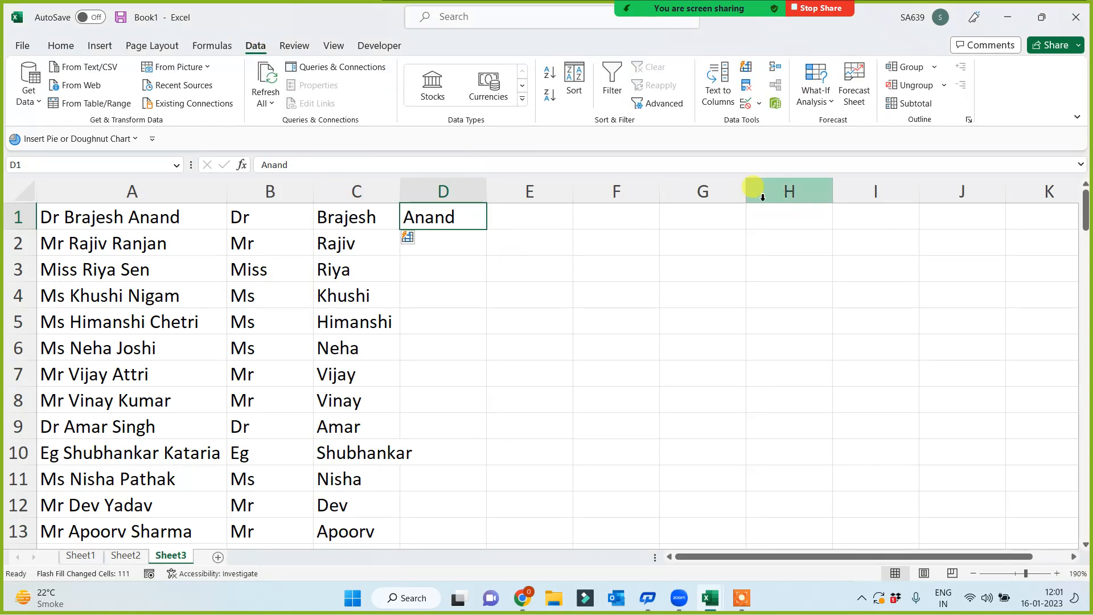
left_click(751, 92)
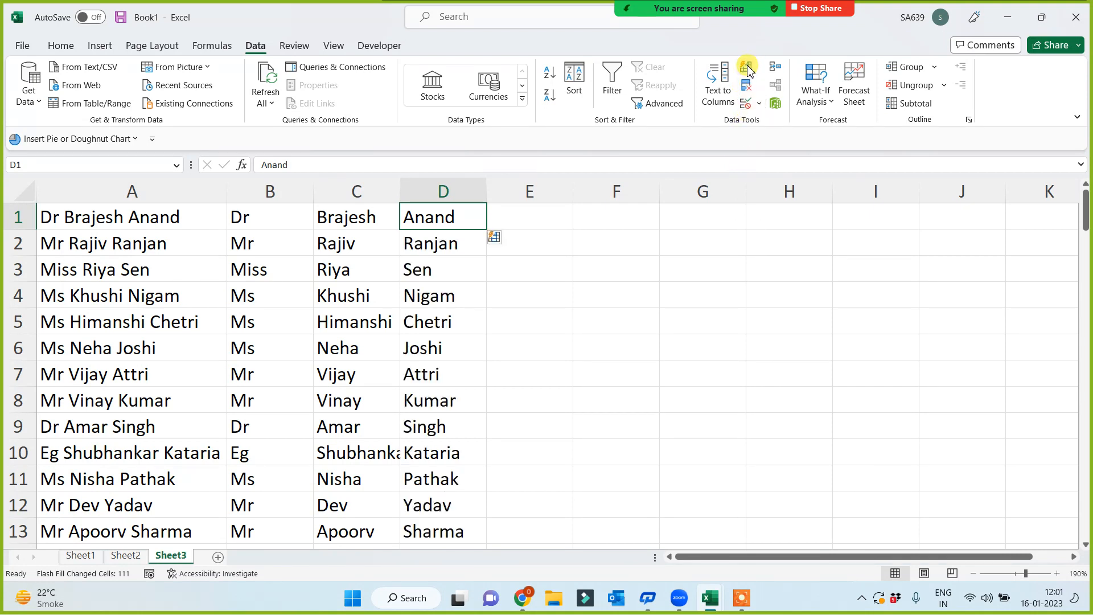
left_click(633, 323)
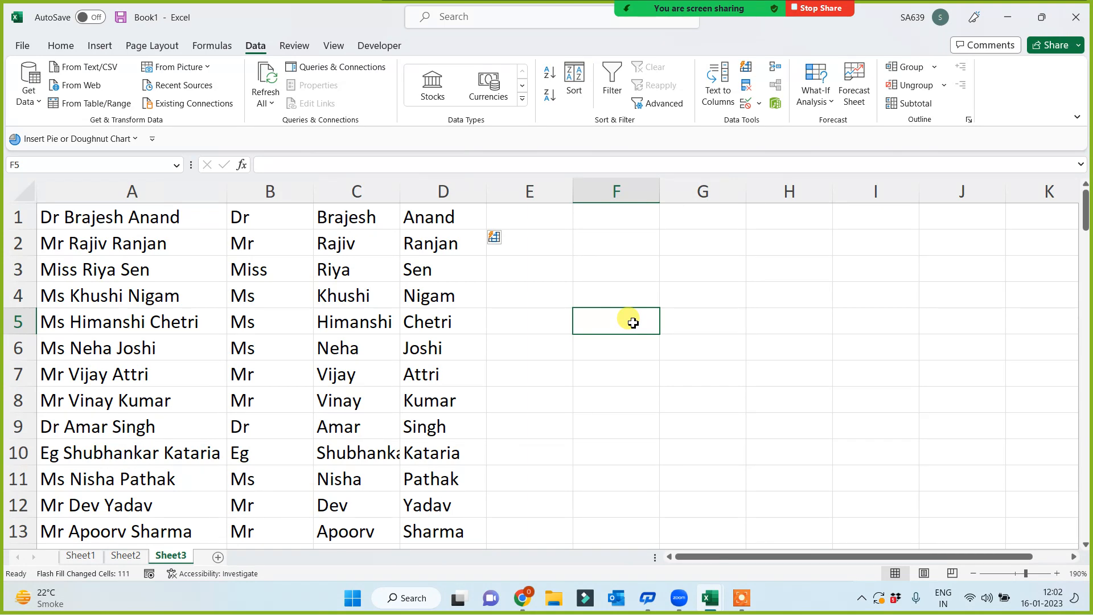
- Copy column A's titled full names and paste them into A1 of a new Sheet4
scroll(628, 347, "down", 2, "ctrl")
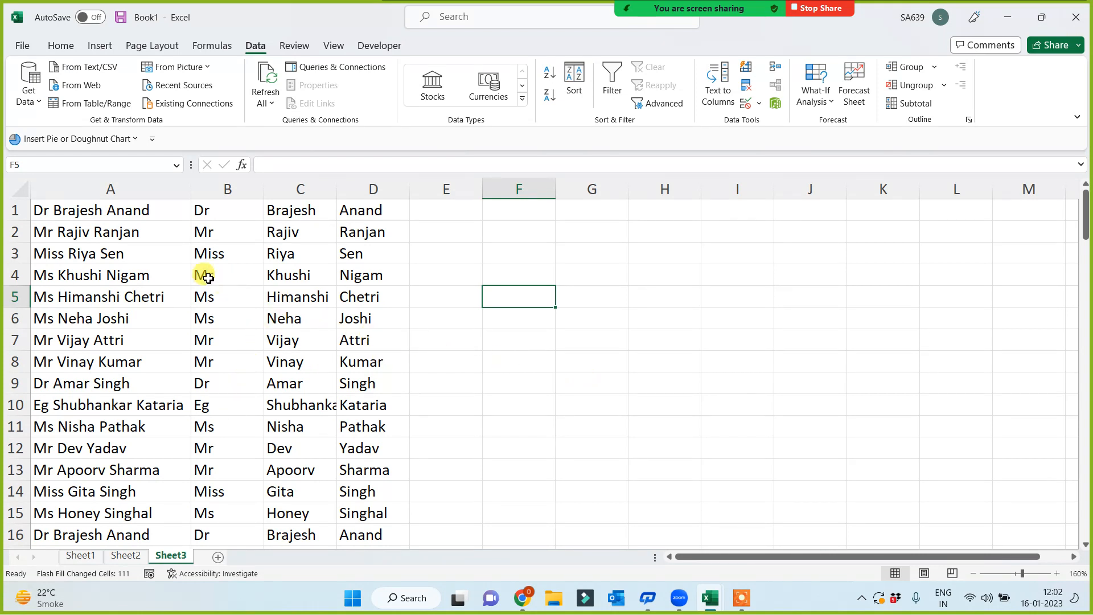
left_click_drag(103, 191, 123, 210)
key("ctrl+c")
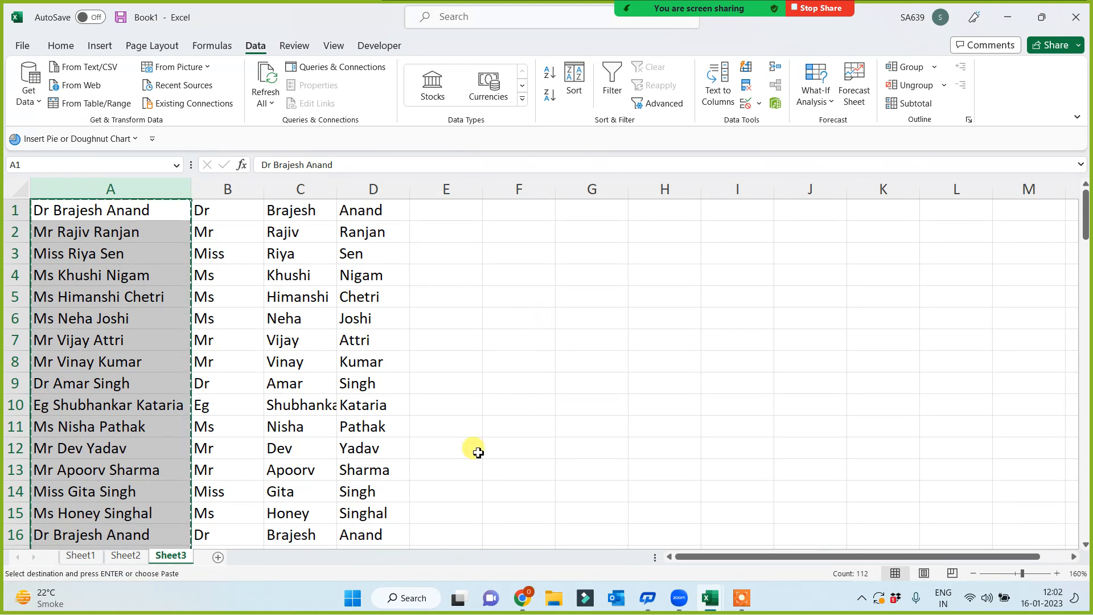
left_click(218, 556)
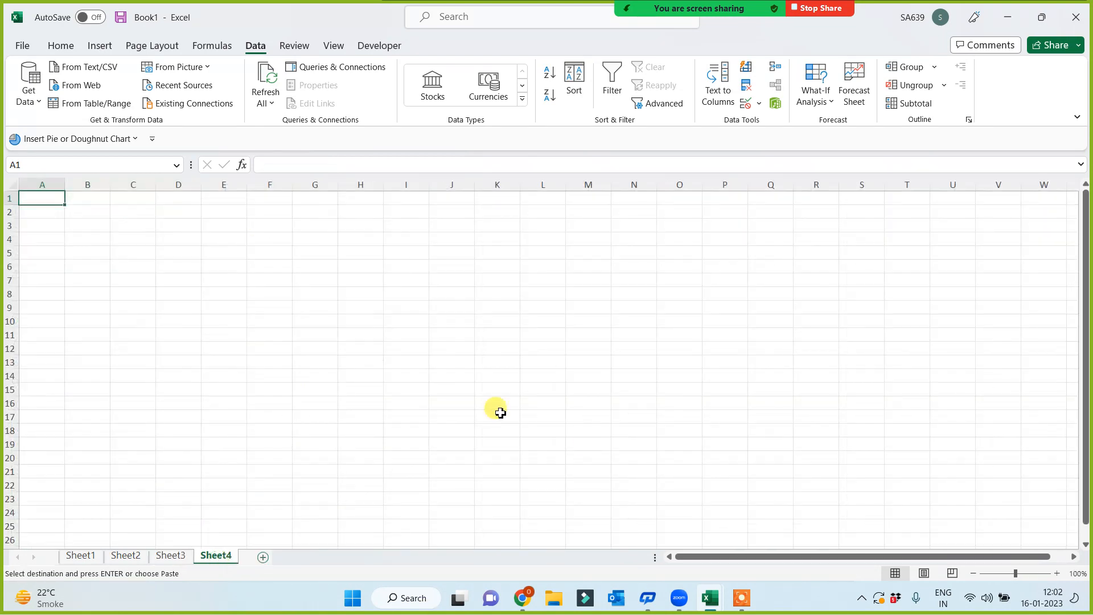
key("ctrl+v")
scroll(529, 378, "up", 4, "ctrl")
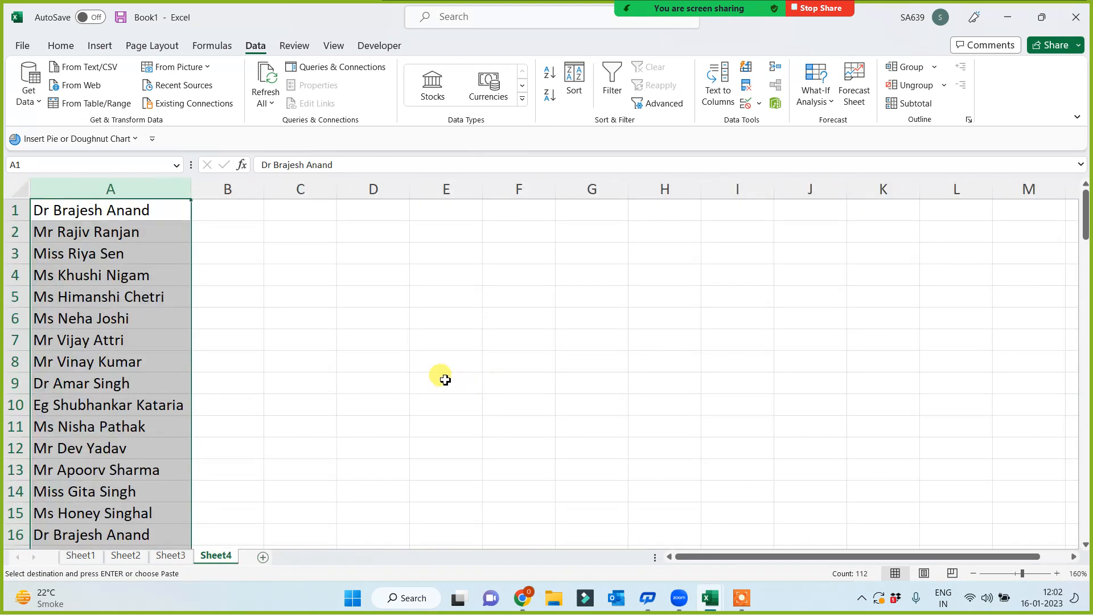
scroll(445, 380, "up", 2, "ctrl")
left_click(466, 295)
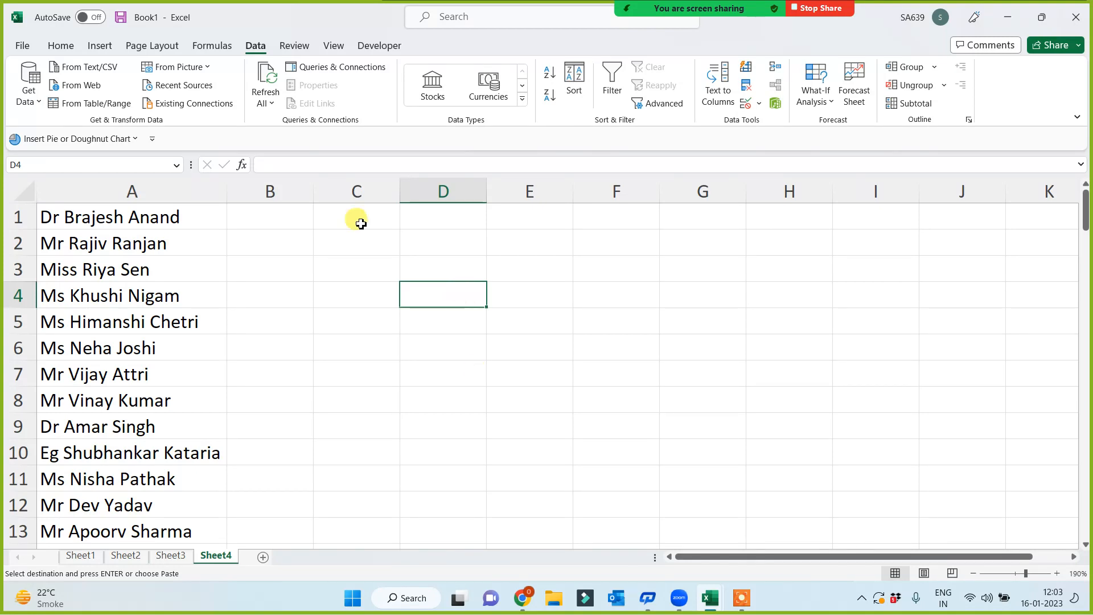
left_click(107, 191)
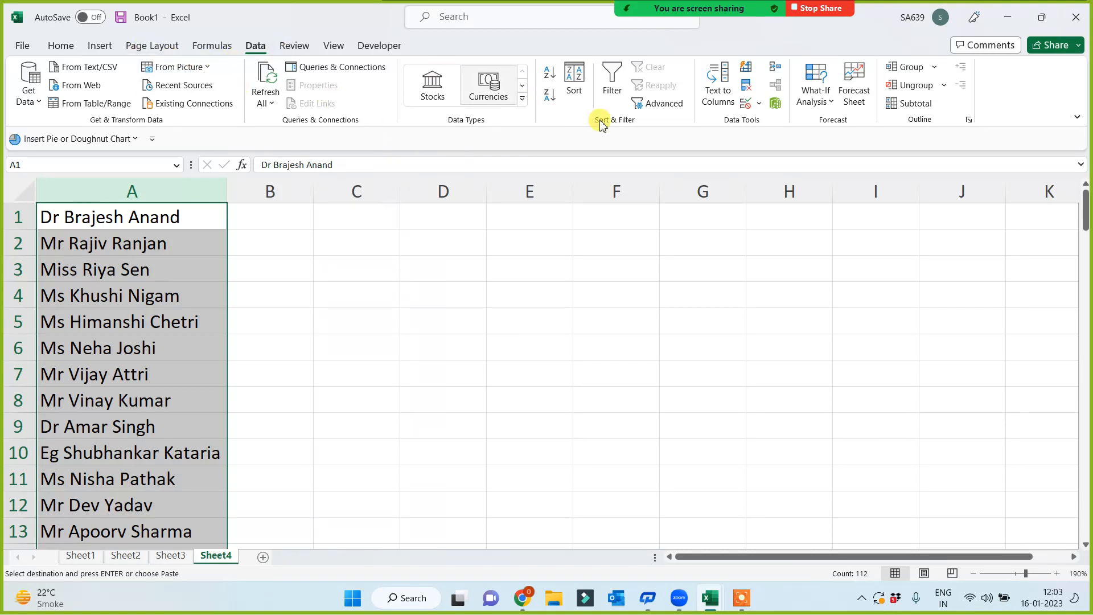
- Run Text to Columns on Sheet4's column A, delimited by Space, into title, first name and surname
left_click(724, 90)
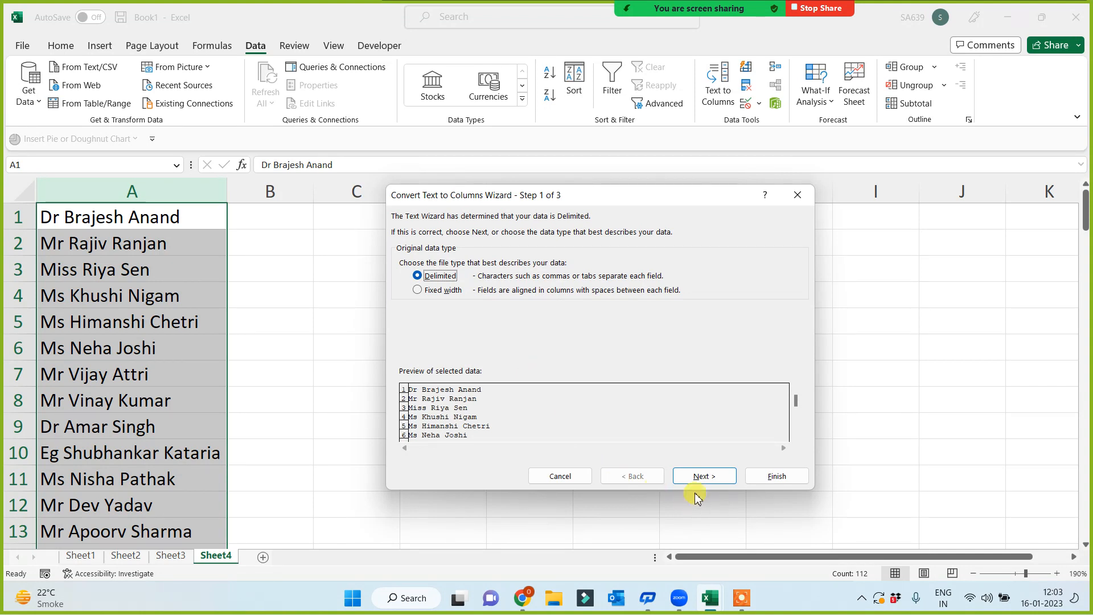
left_click(703, 477)
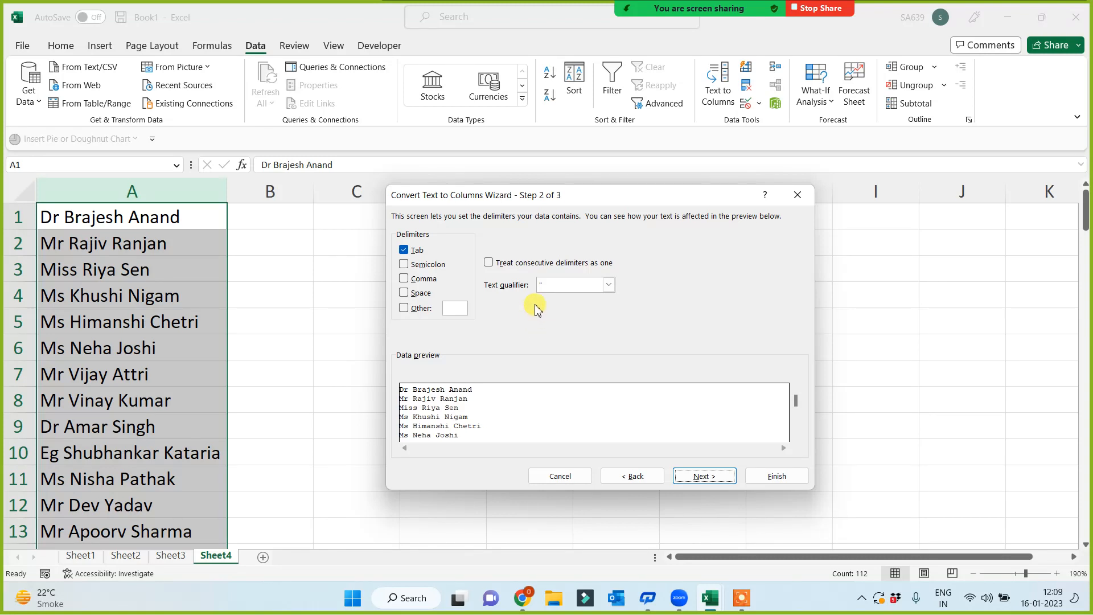
left_click(404, 293)
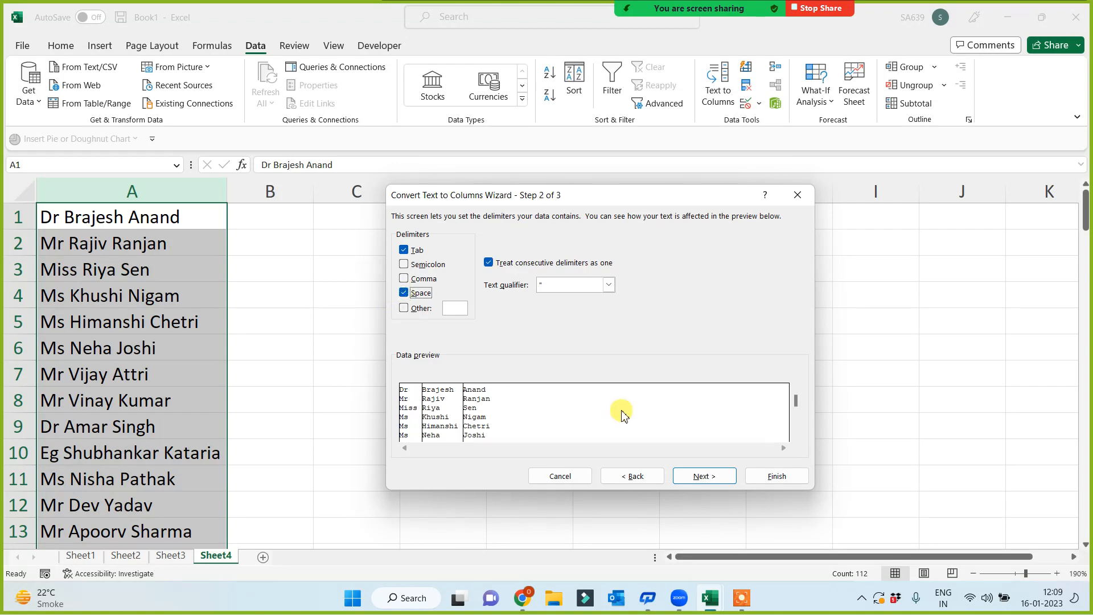
left_click(721, 478)
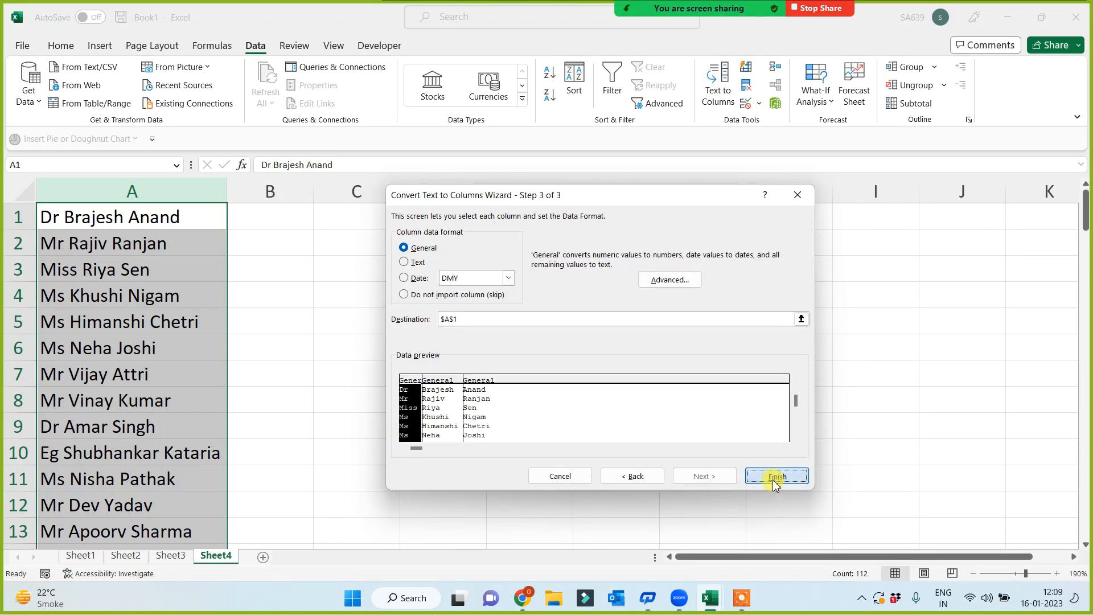
left_click(775, 476)
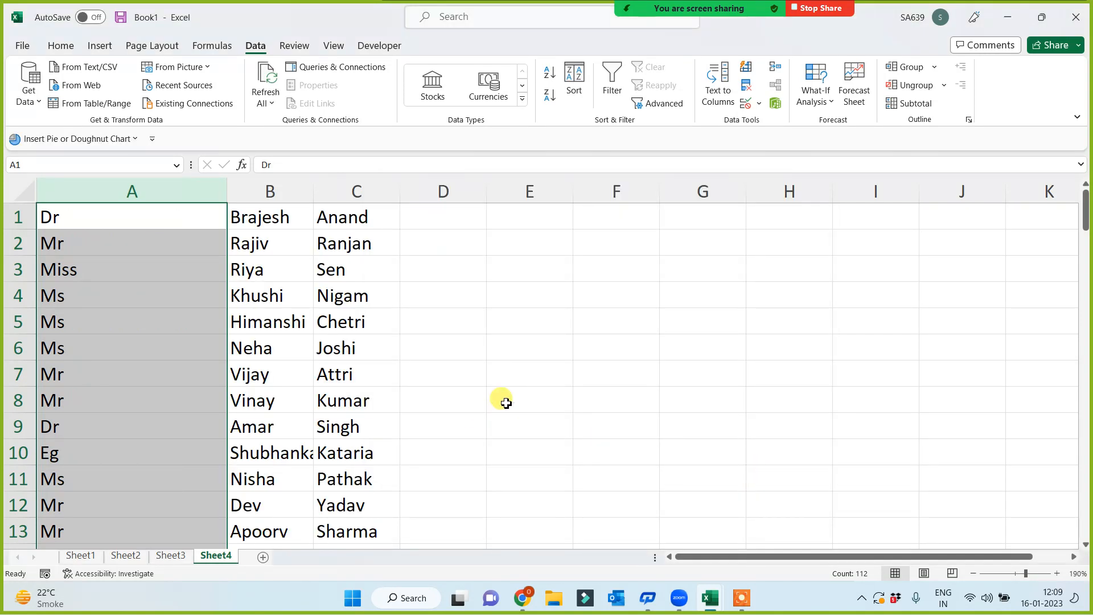
- Undo the split and redo Text to Columns with destination B1, keeping full names in column A
key("ctrl+z")
key("ctrl+c")
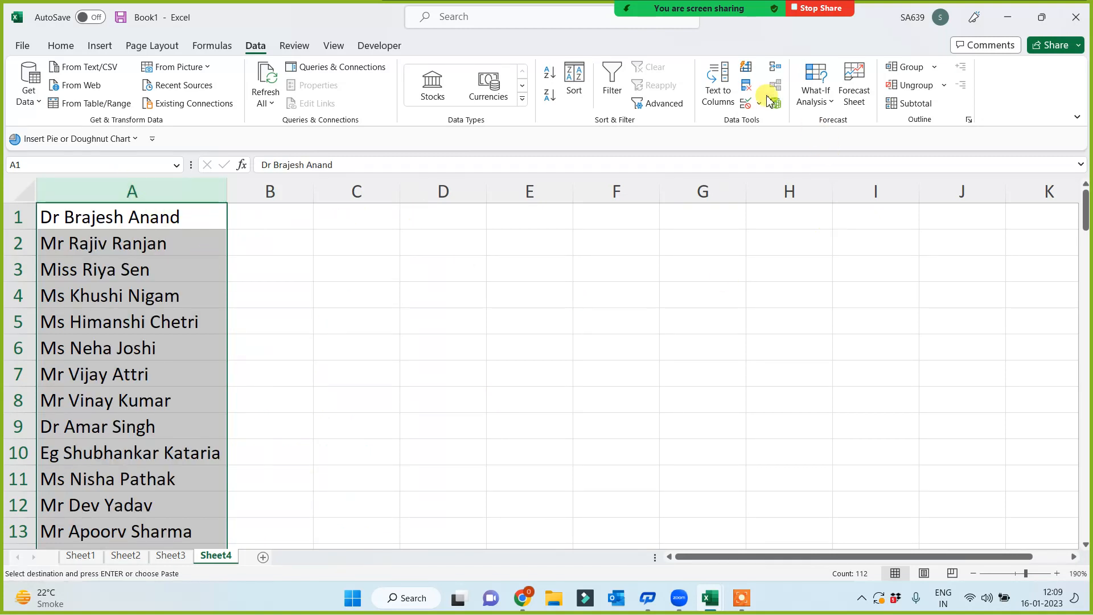
left_click(718, 84)
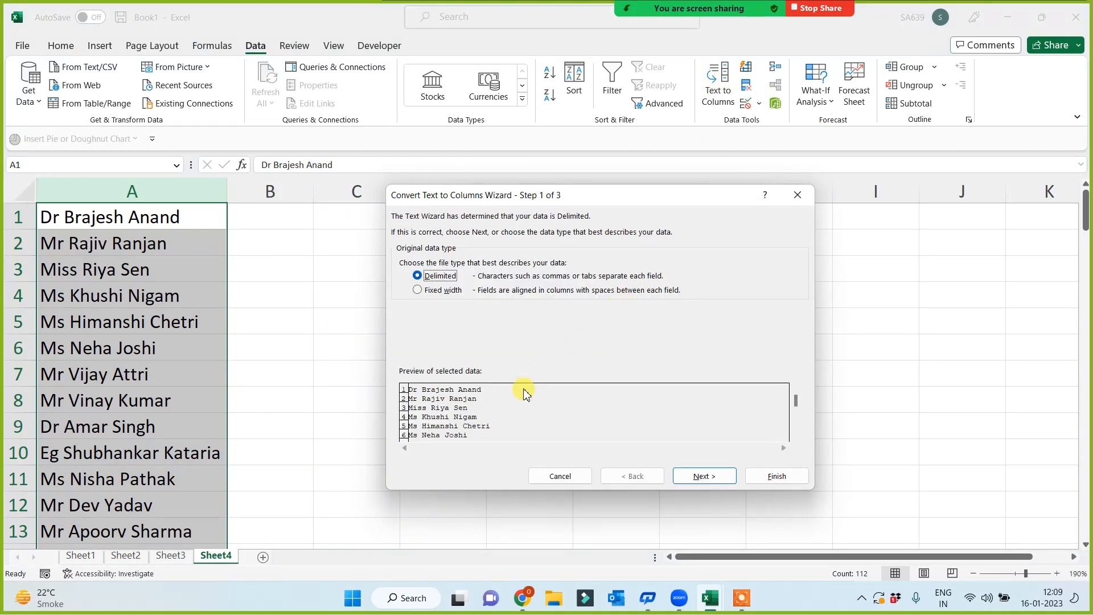
left_click(700, 475)
left_click(700, 476)
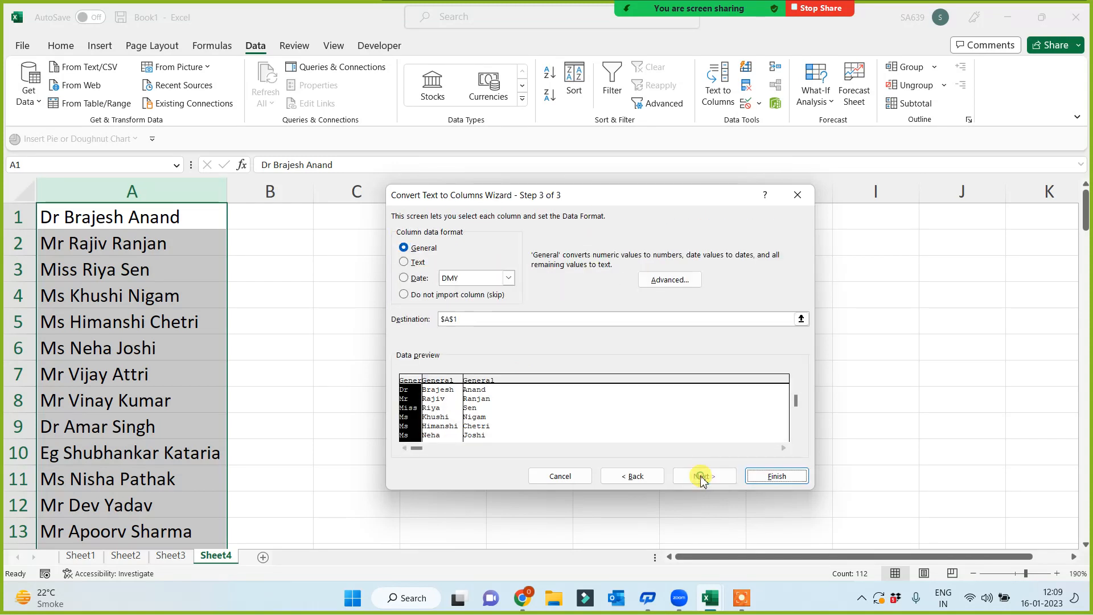
left_click(470, 318)
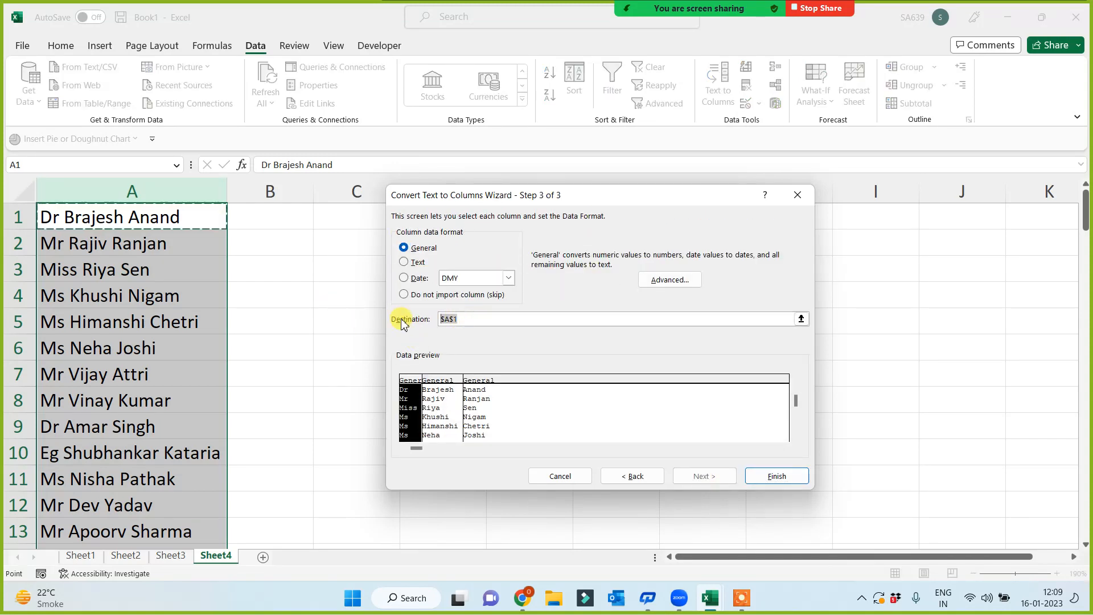
key("BackSpace")
left_click(254, 211)
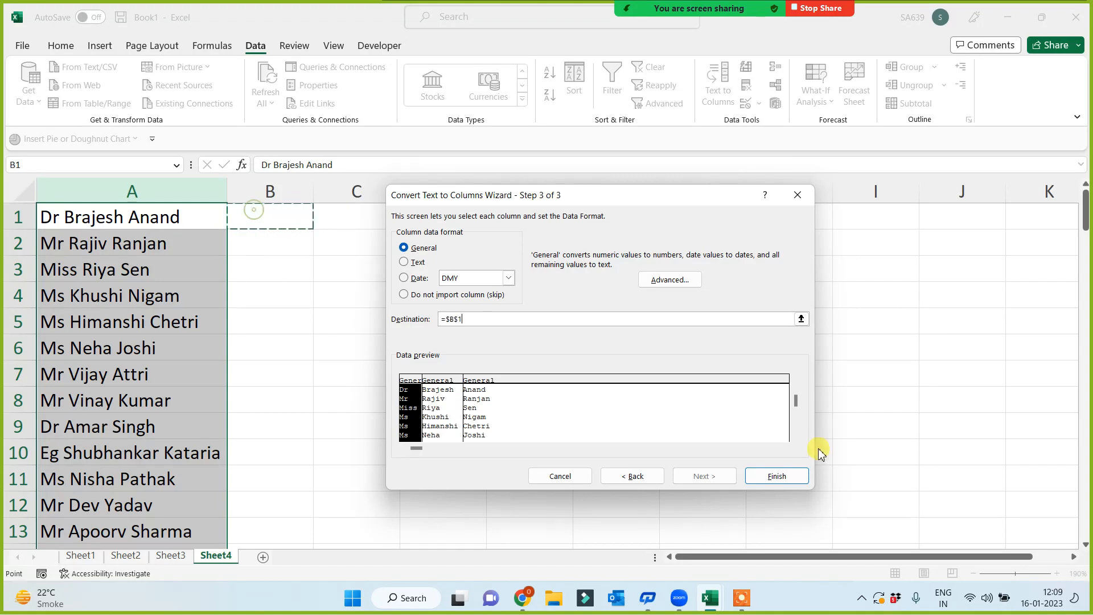
left_click(785, 478)
left_click(631, 373)
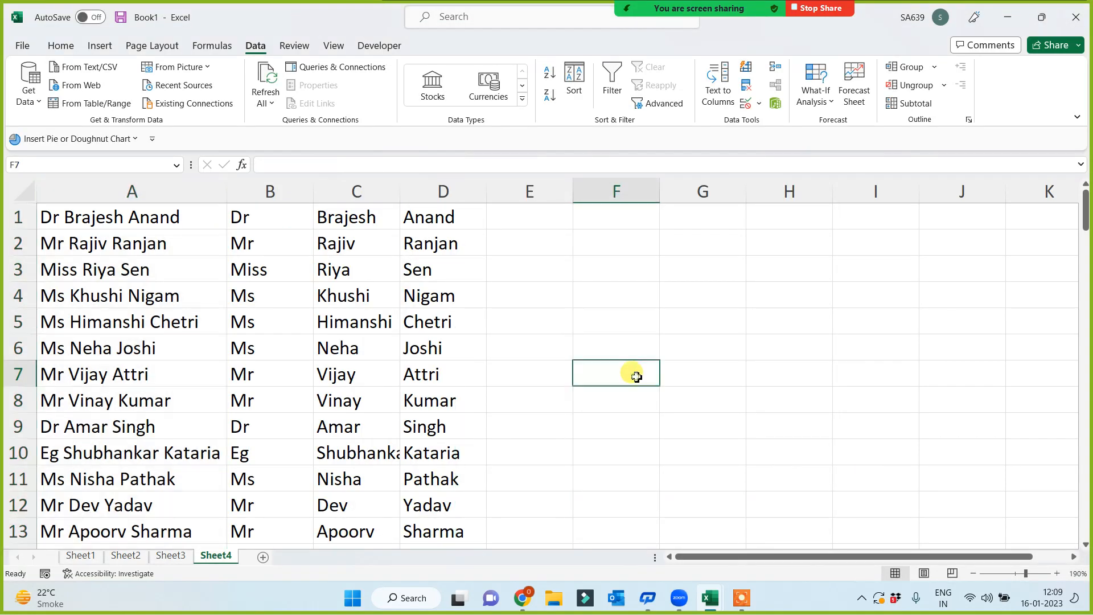
scroll(559, 408, "up", 2)
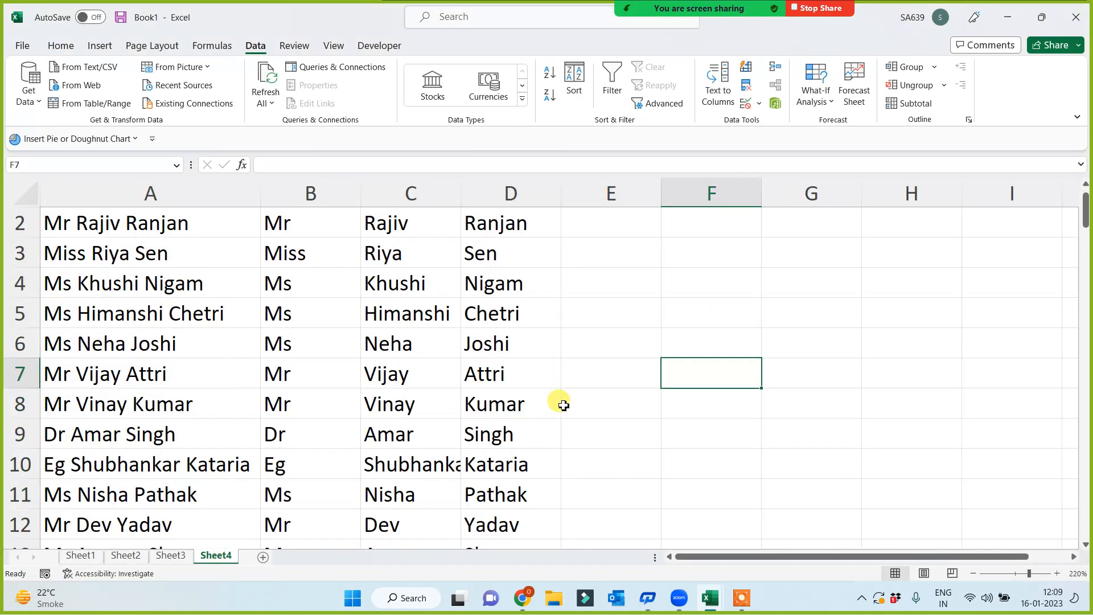
scroll(573, 387, "up", 1)
left_click_drag(309, 195, 546, 212)
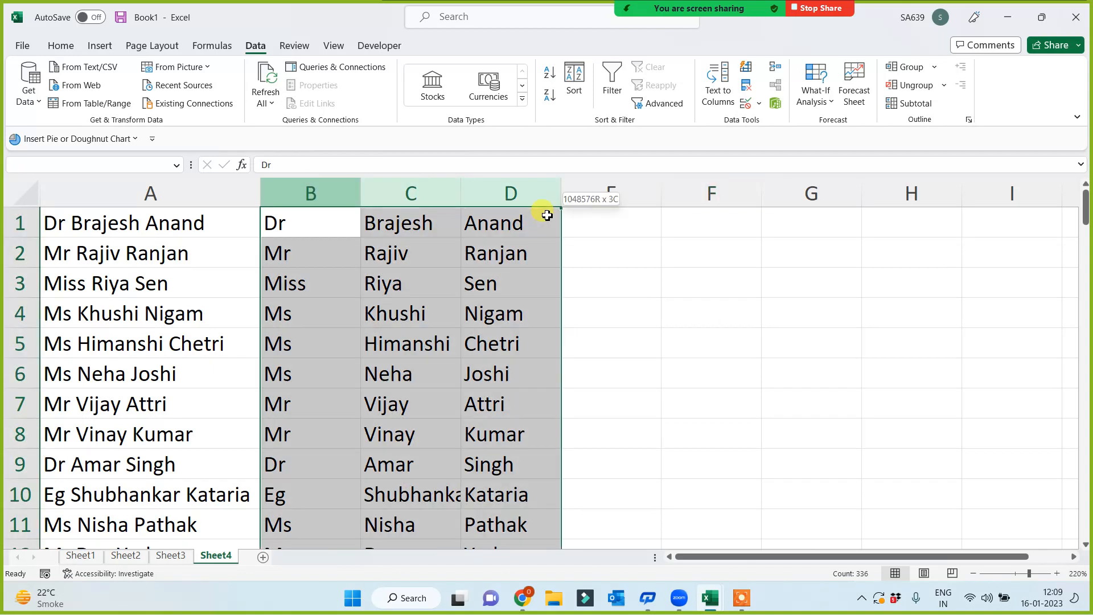
left_click(707, 322)
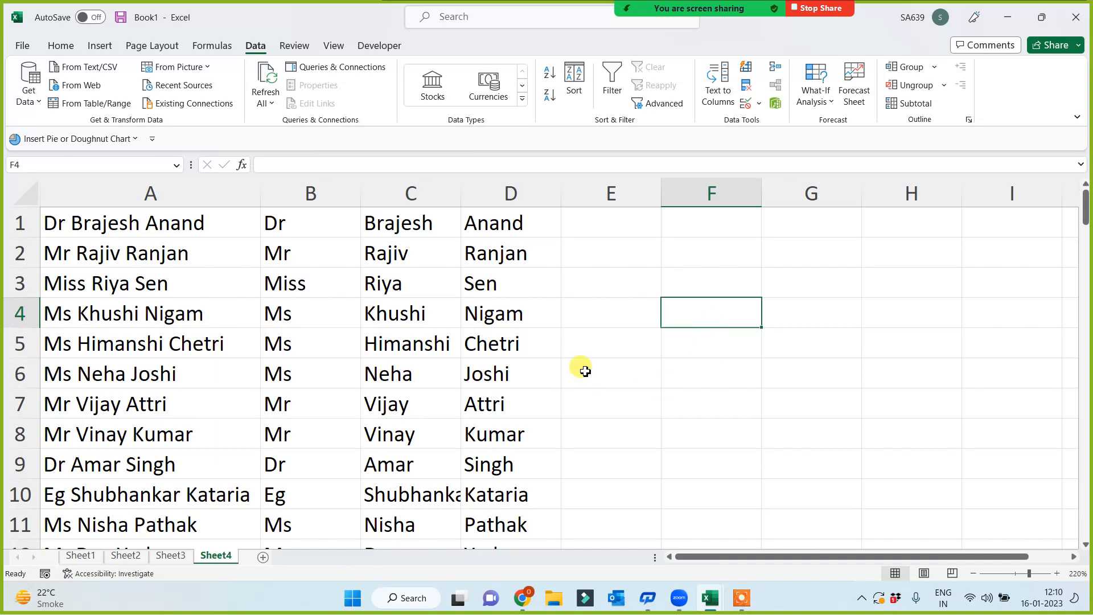
left_click(586, 347)
- Rename Sheet3 to 'Flash Fill'
left_click(170, 555)
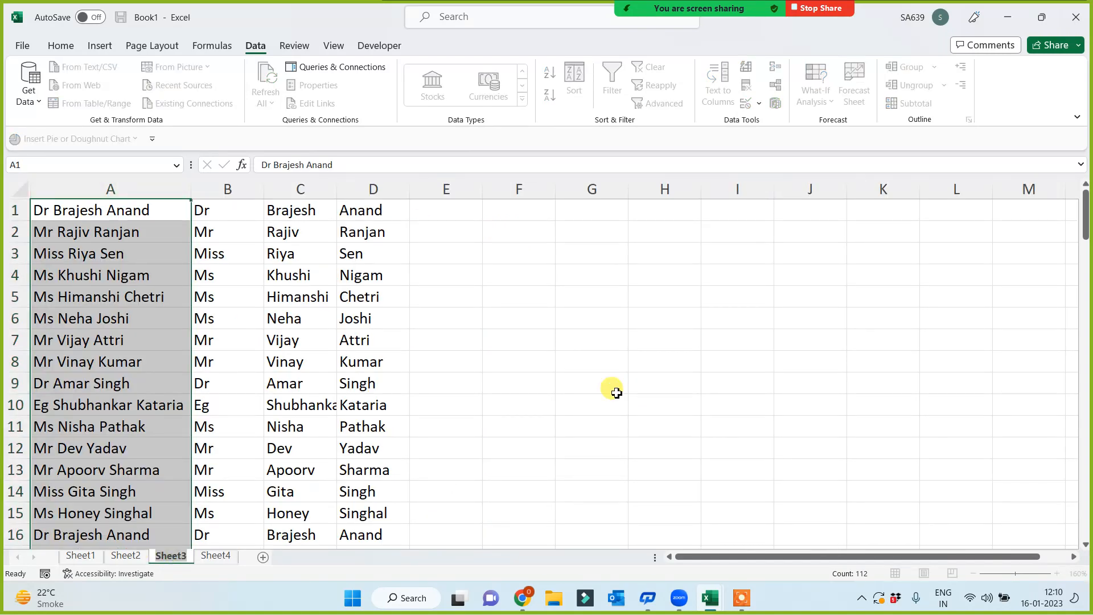
type("Flas")
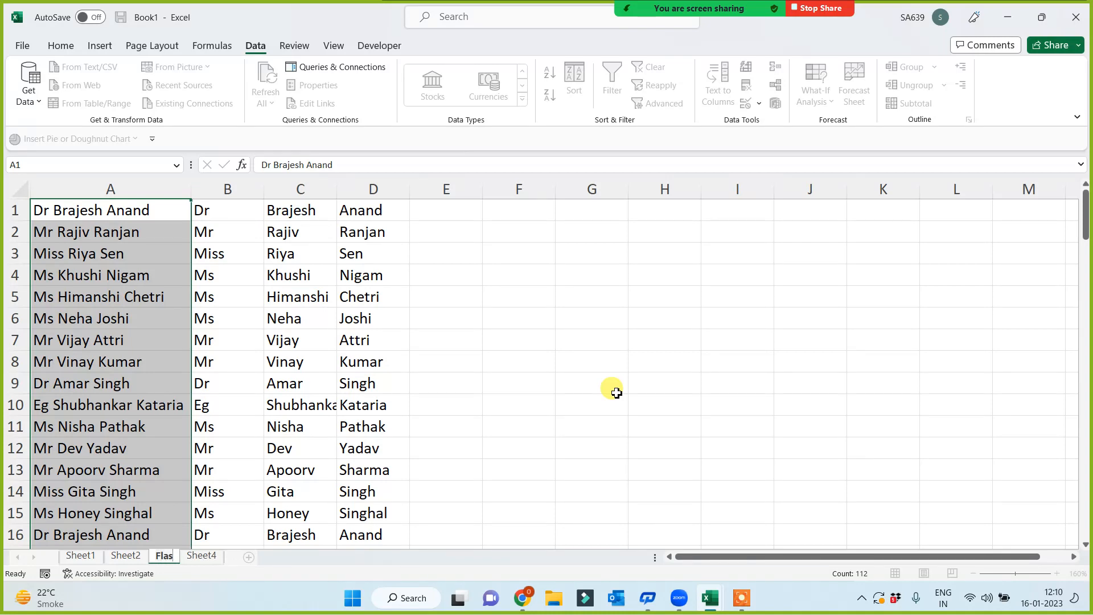
type("h Fill")
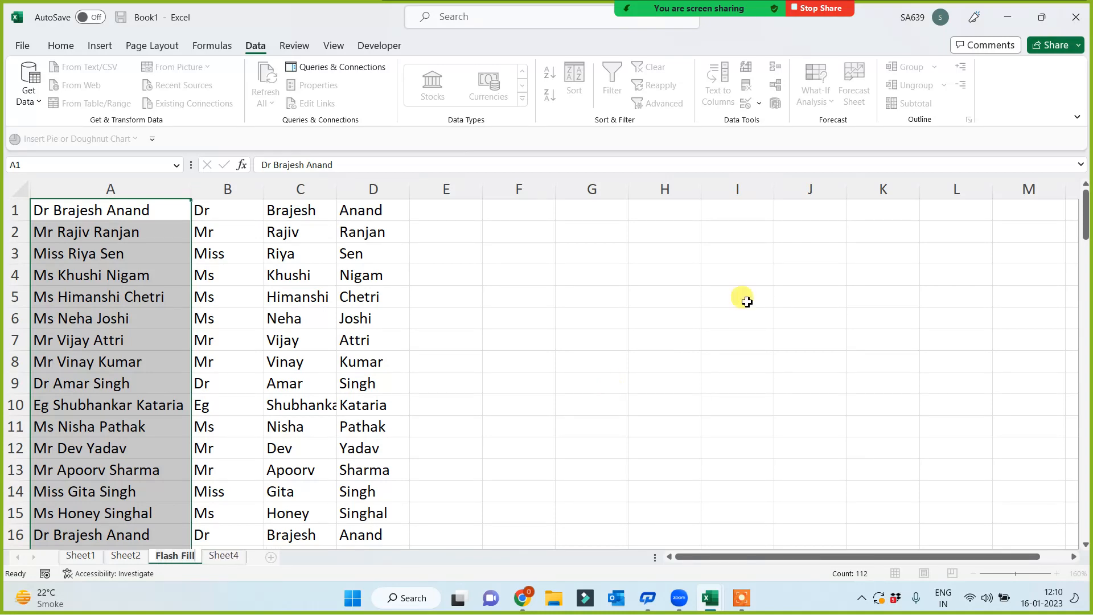
left_click(691, 299)
- Rename Sheet4 to 'Text to Column'
left_click(223, 555)
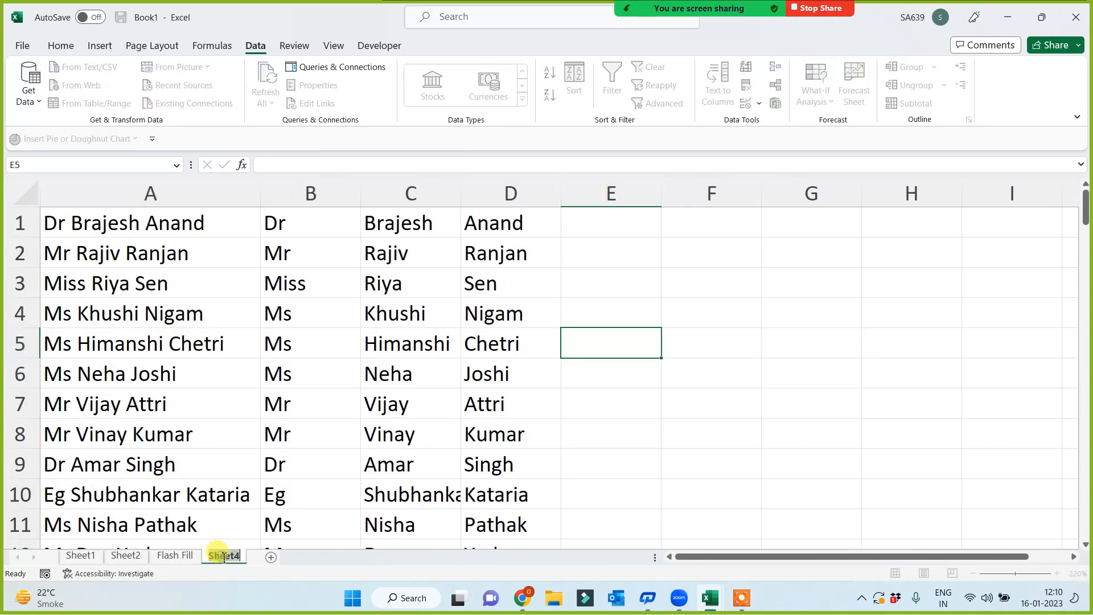
type("Text to Column")
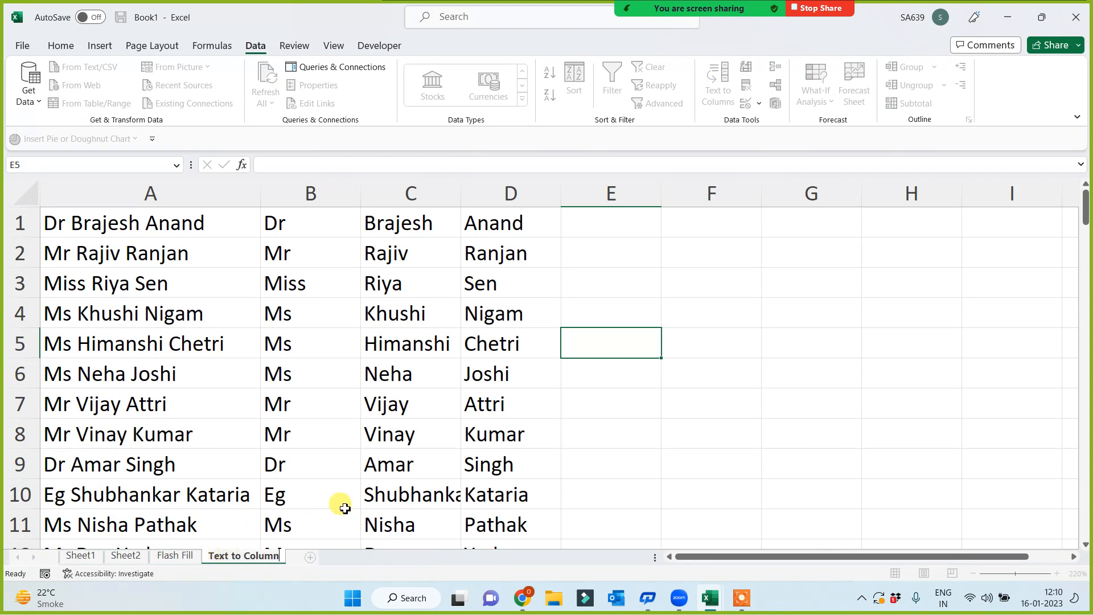
left_click(728, 372)
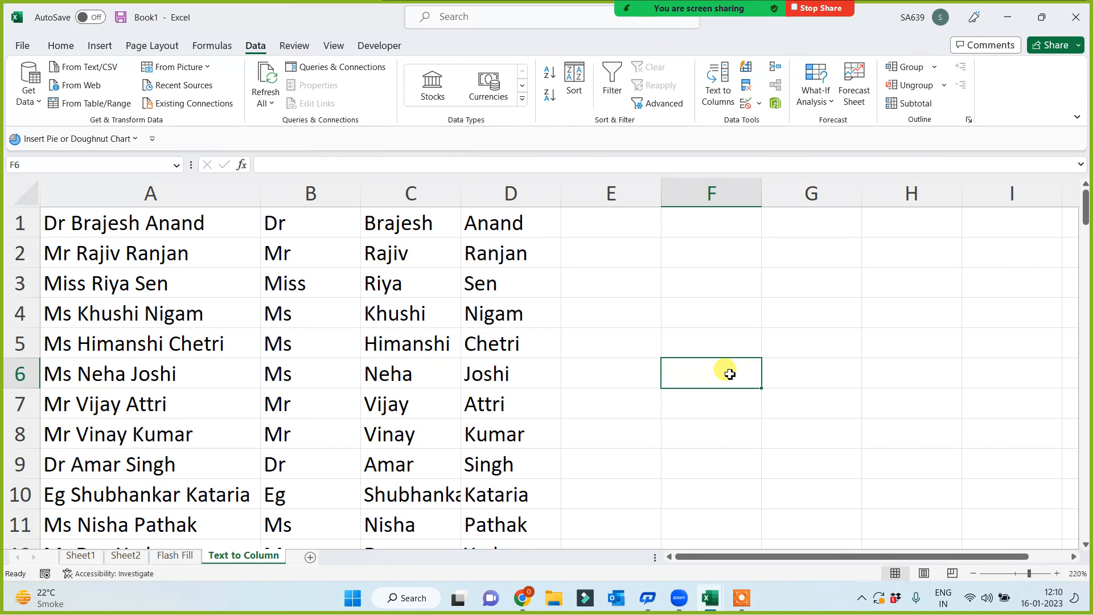
- Select the full names in column A starting from A1
left_click(741, 597)
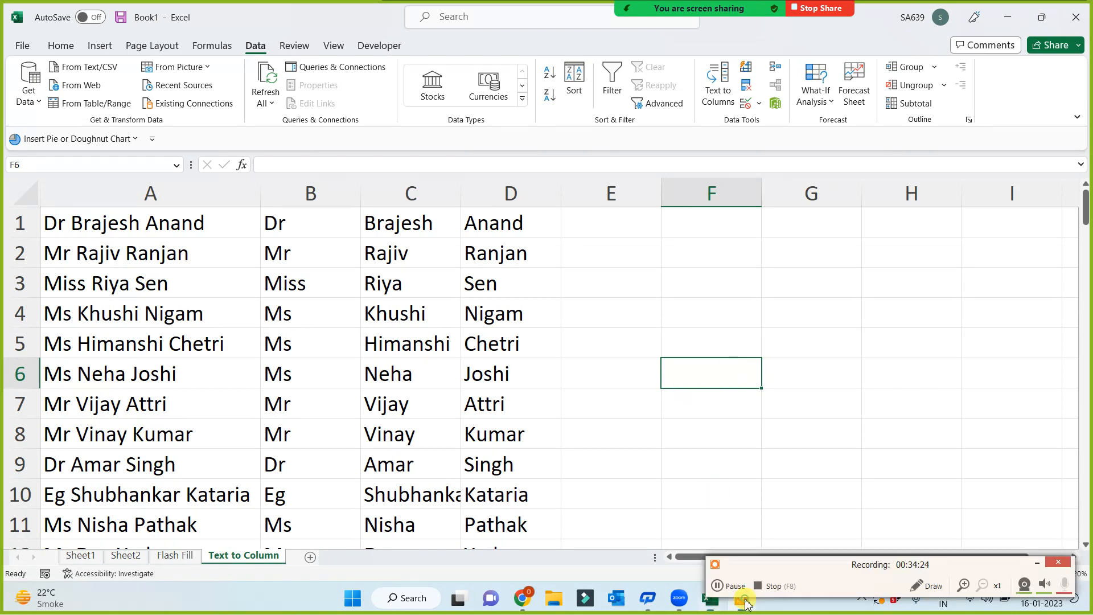
left_click(1040, 565)
left_click(117, 219)
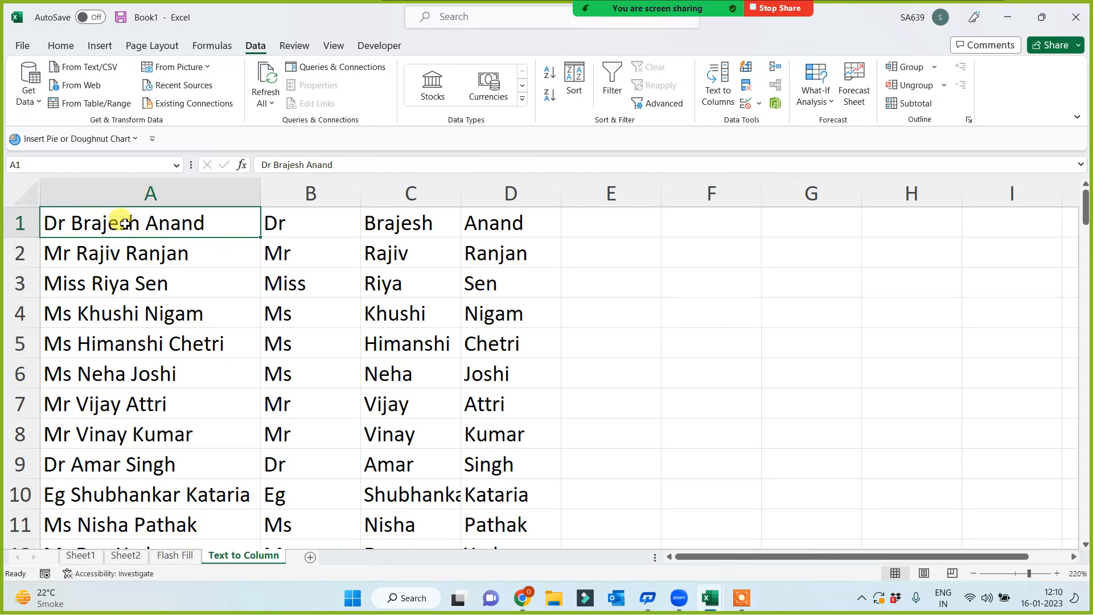
mouse_move(115, 219)
left_mouse_down()
mouse_move(90, 514)
mouse_move(78, 520)
left_mouse_up()
- On Sheet2, AutoFit column E so the four-word name in E1 fits
left_click(175, 555)
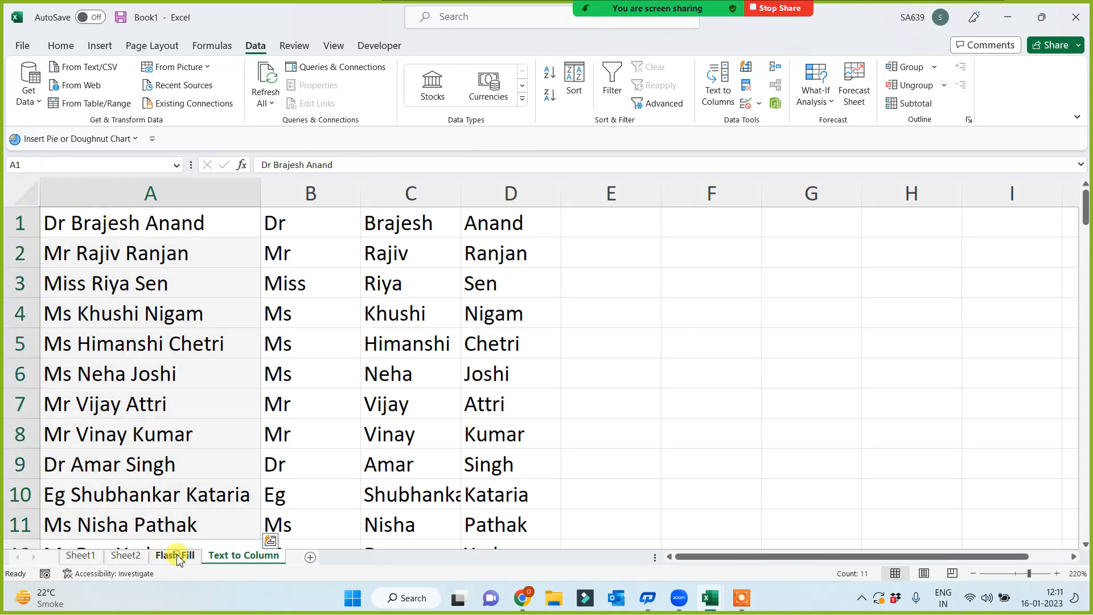
left_click(128, 556)
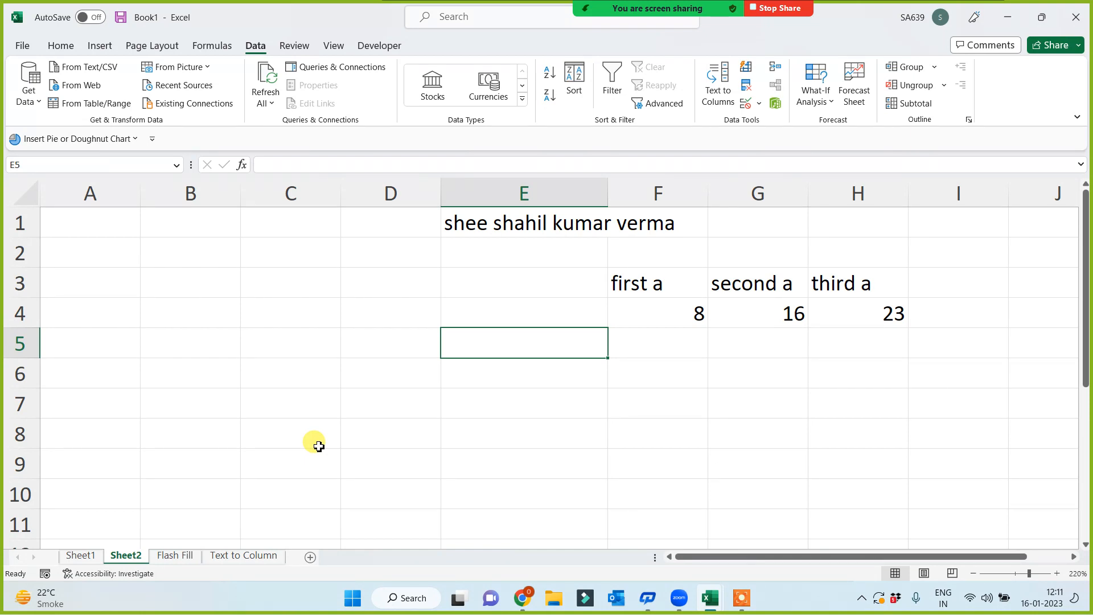
double_click(608, 190)
left_click(382, 402)
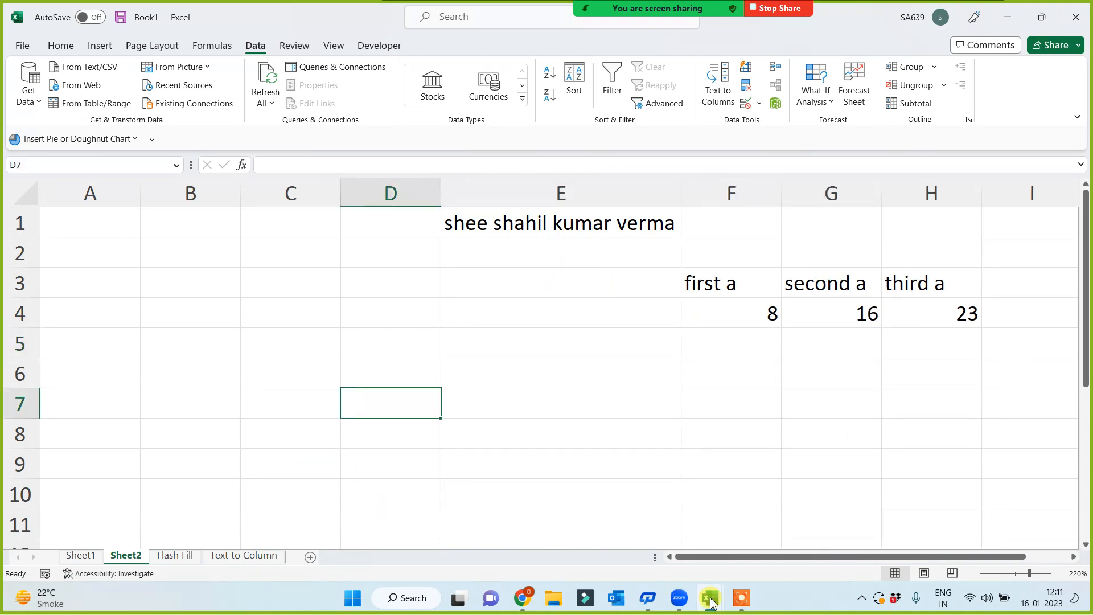